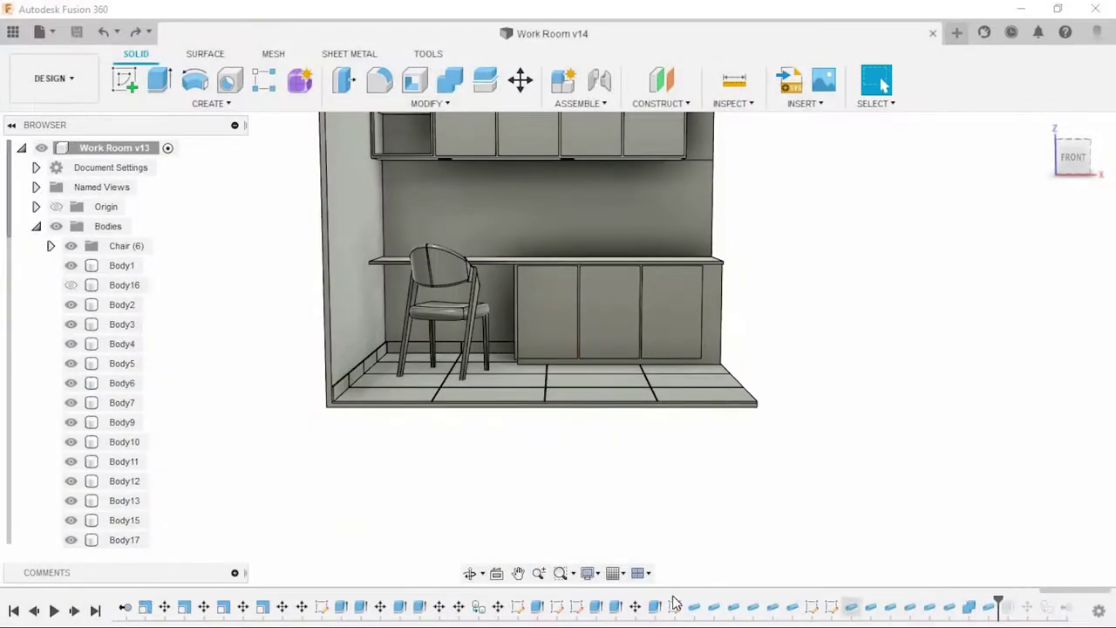
Step: Reopen the first floor seam pipe, inspect its path from a corner view, then cancel the edit
right_click(676, 603)
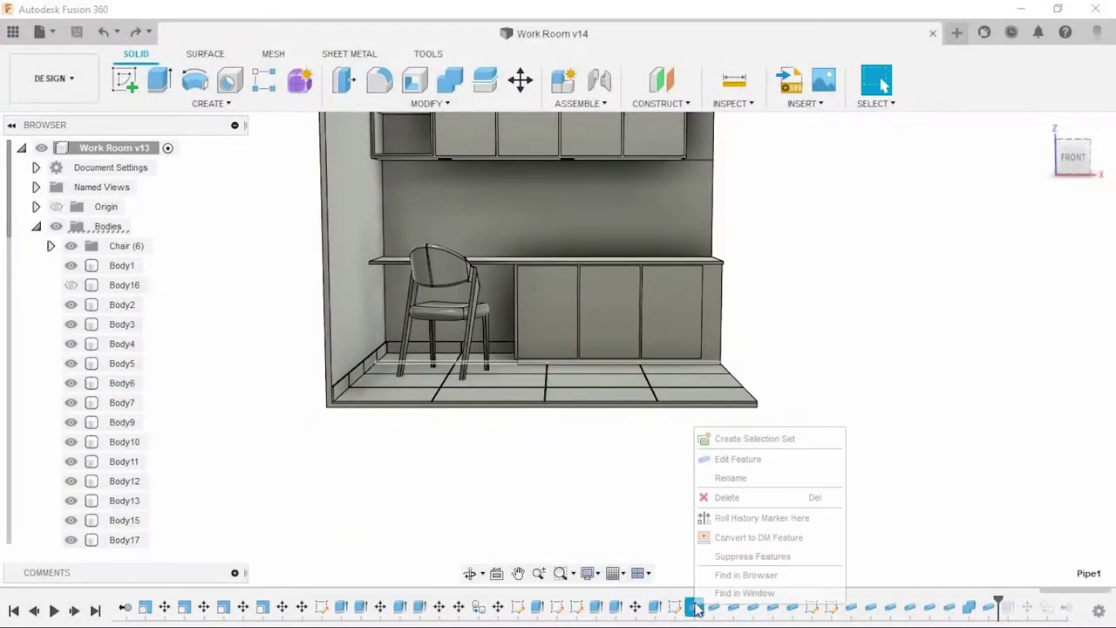
click(730, 459)
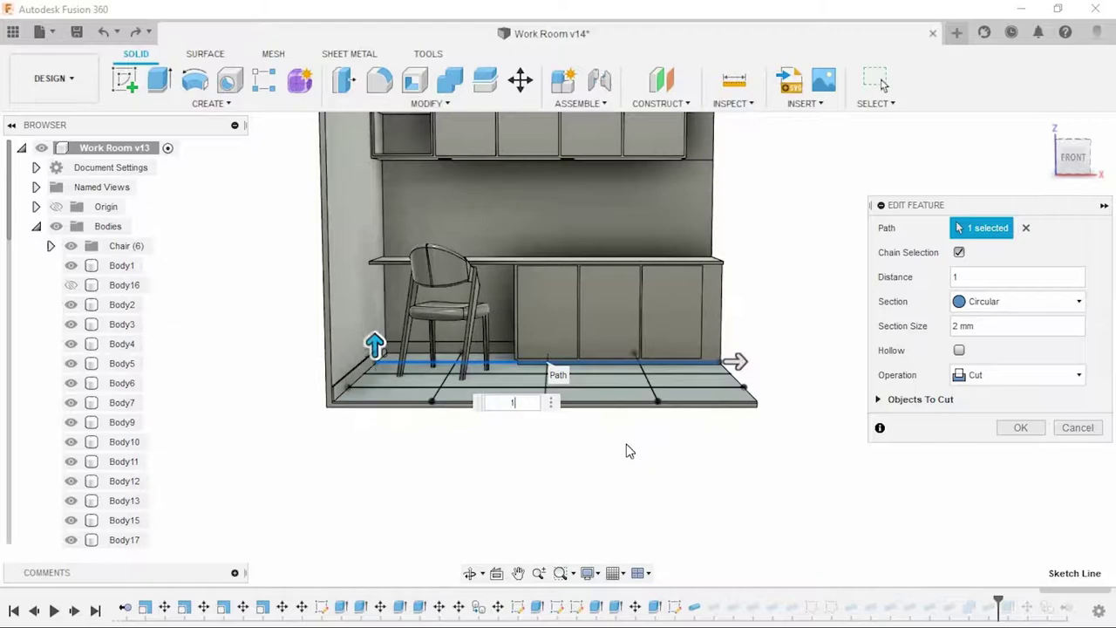
shift+middle_drag(684, 440, 637, 428)
scroll(637, 428, up, 3)
scroll(637, 317, up, 5)
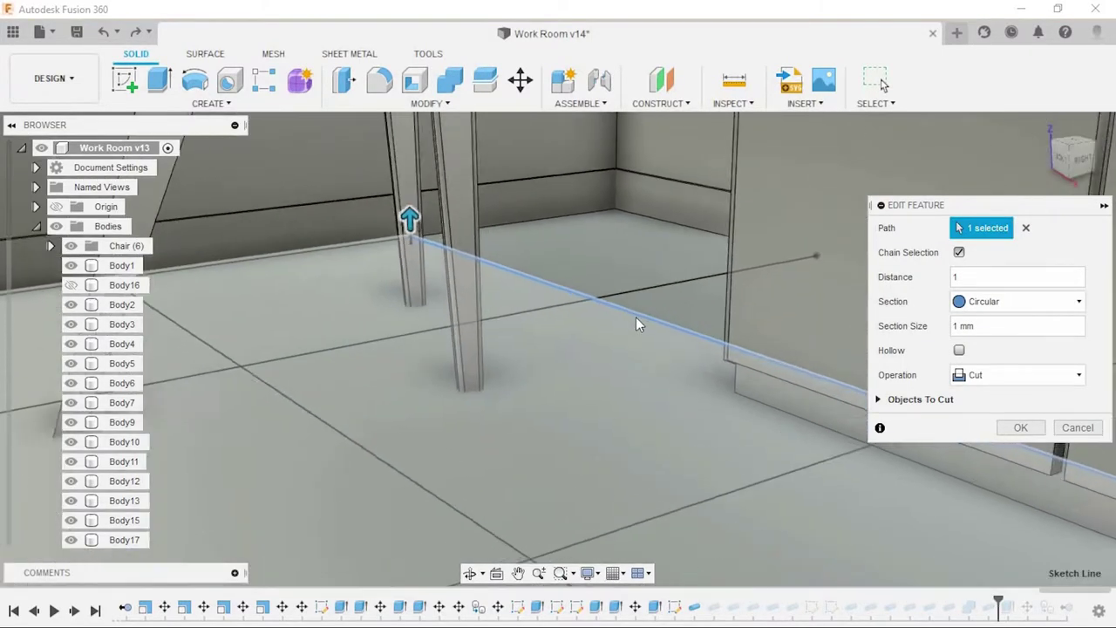
key(Escape)
scroll(602, 304, up, 3)
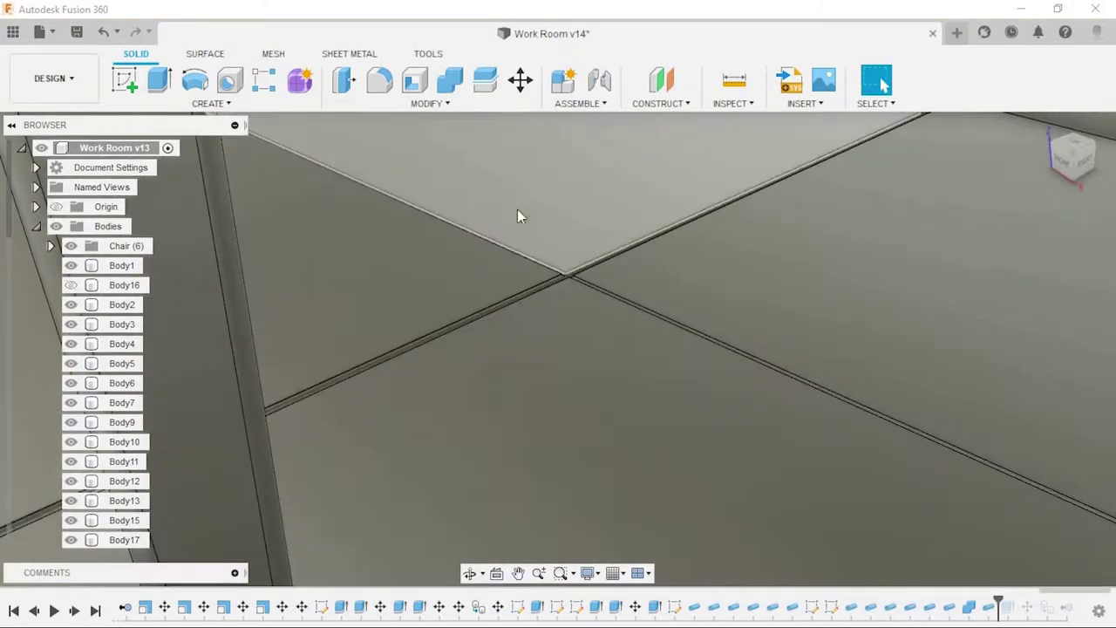
scroll(517, 213, up, 3)
scroll(672, 376, down, 3)
scroll(662, 387, down, 3)
scroll(668, 450, down, 3)
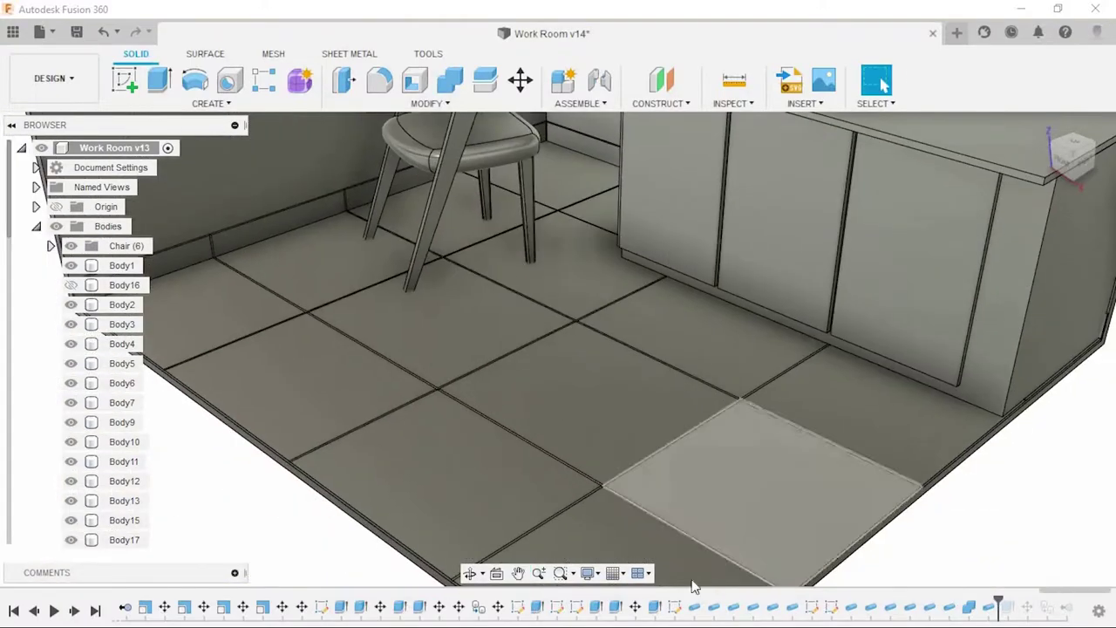
Step: Reopen and recommit the next three floor seam pipe features
right_click(717, 605)
click(718, 456)
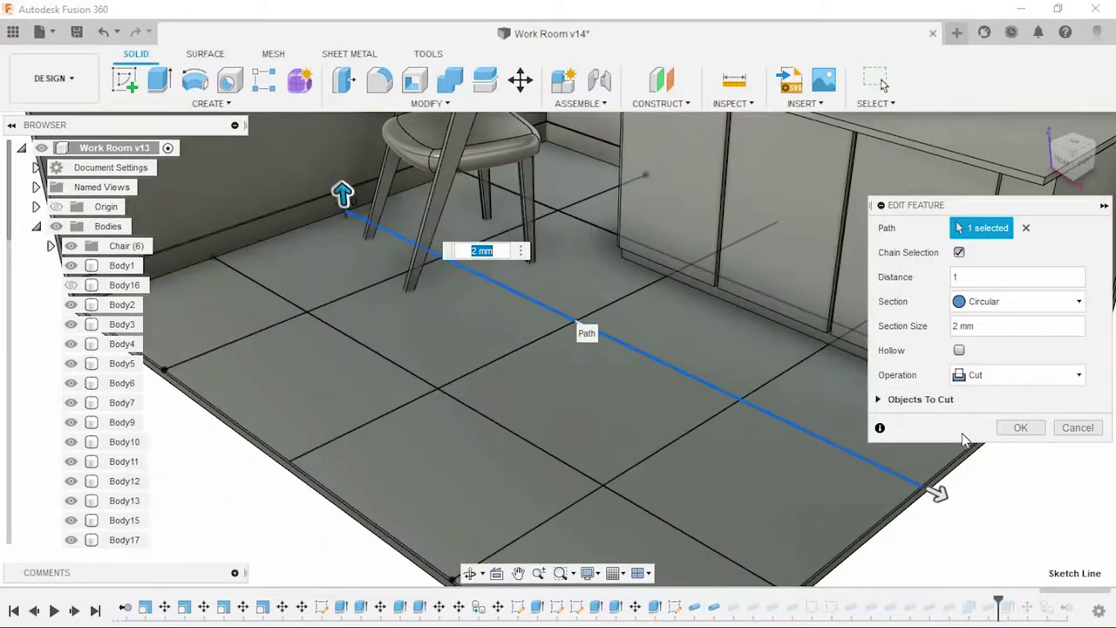
right_click(717, 605)
click(785, 459)
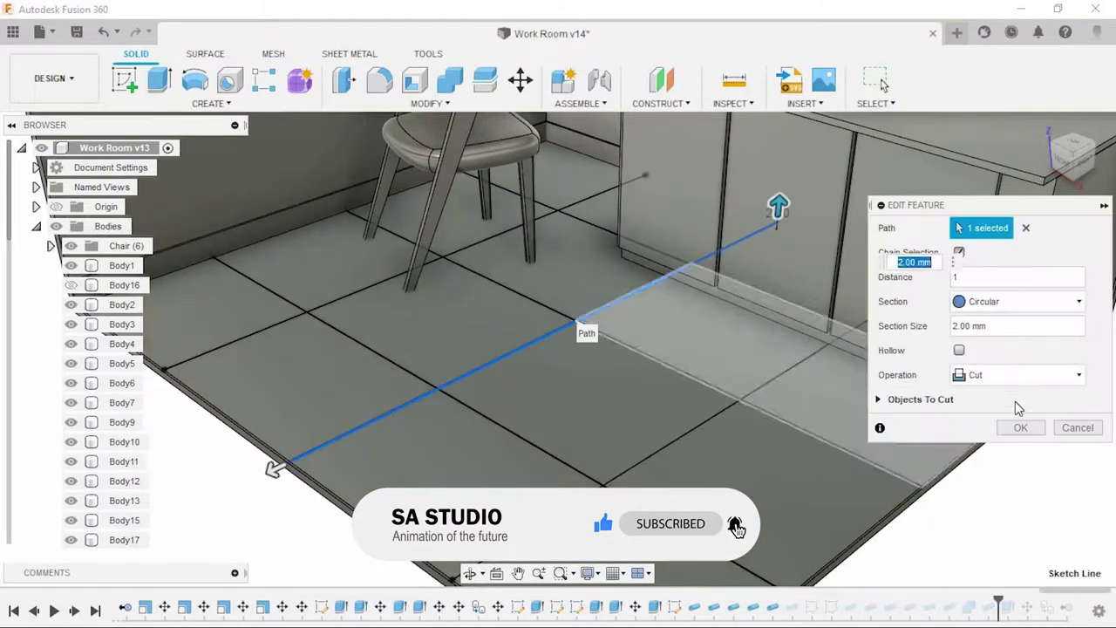
click(1020, 427)
right_click(795, 608)
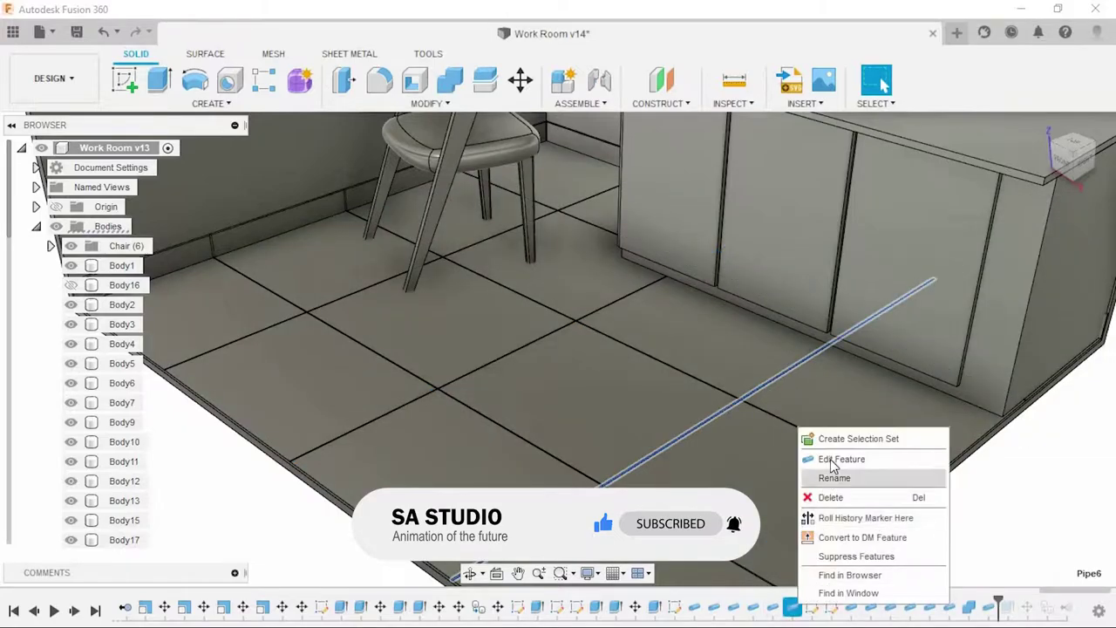
click(850, 459)
click(1007, 427)
right_click(850, 608)
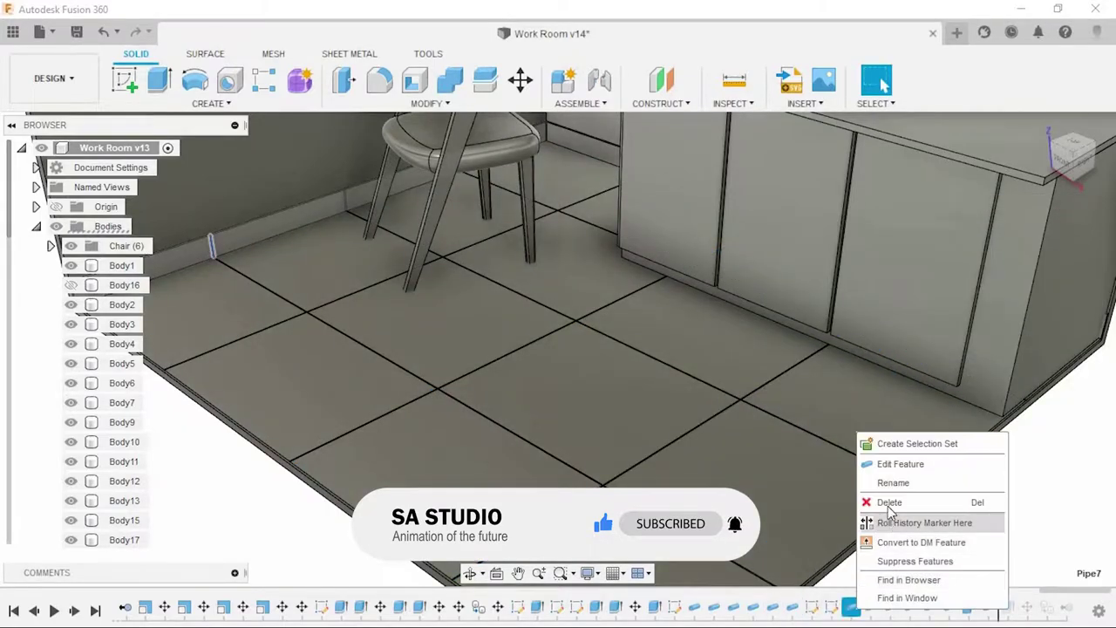
click(894, 476)
click(1011, 427)
Step: Reopen and recommit three more floor seam pipe features
right_click(870, 608)
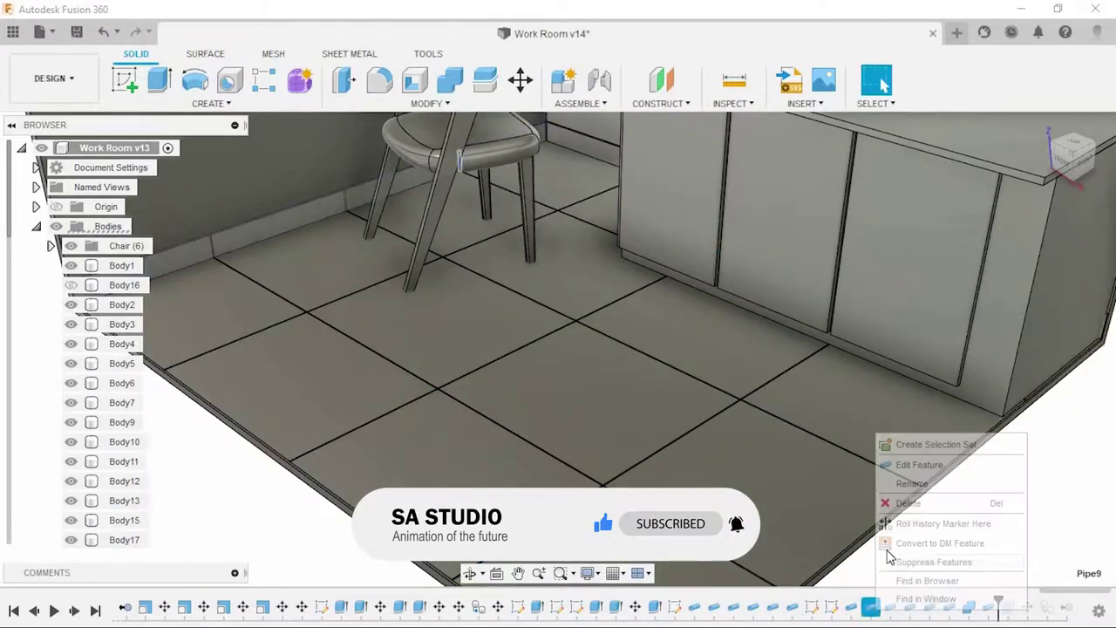
click(946, 474)
click(1009, 427)
right_click(890, 608)
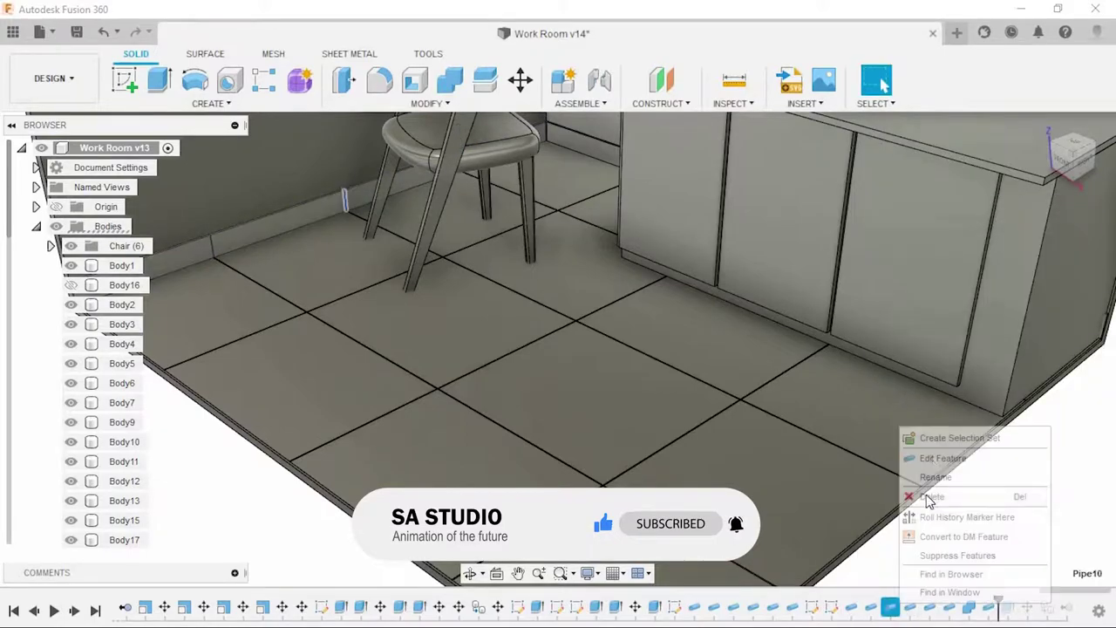
click(941, 477)
click(1011, 426)
right_click(911, 607)
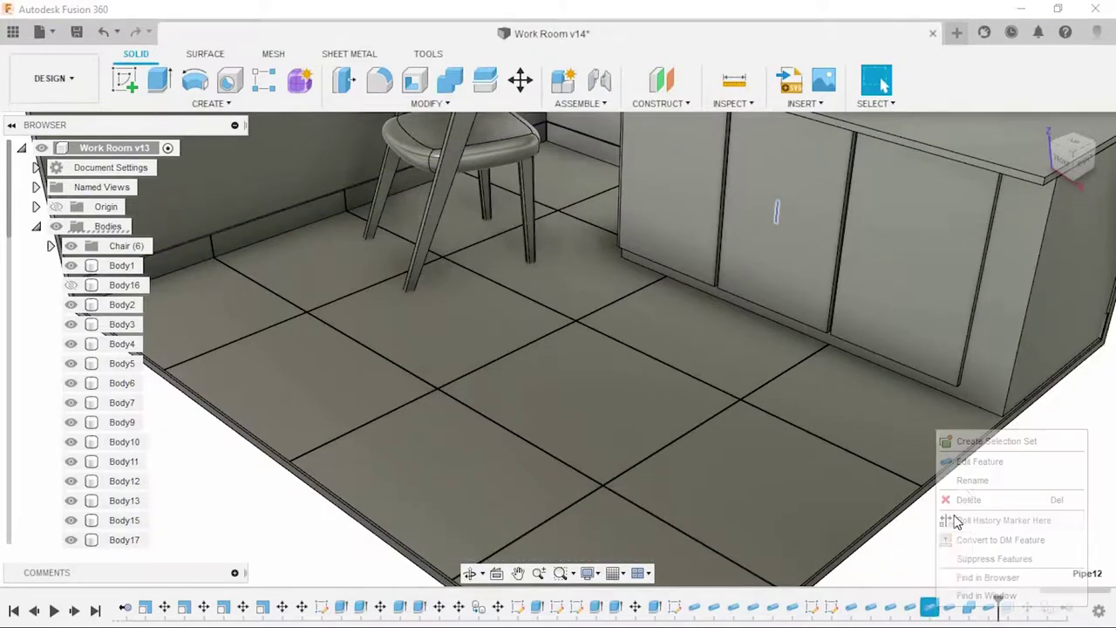
click(958, 475)
click(1016, 429)
Step: Reopen and recommit the last two floor seam pipe features
right_click(933, 608)
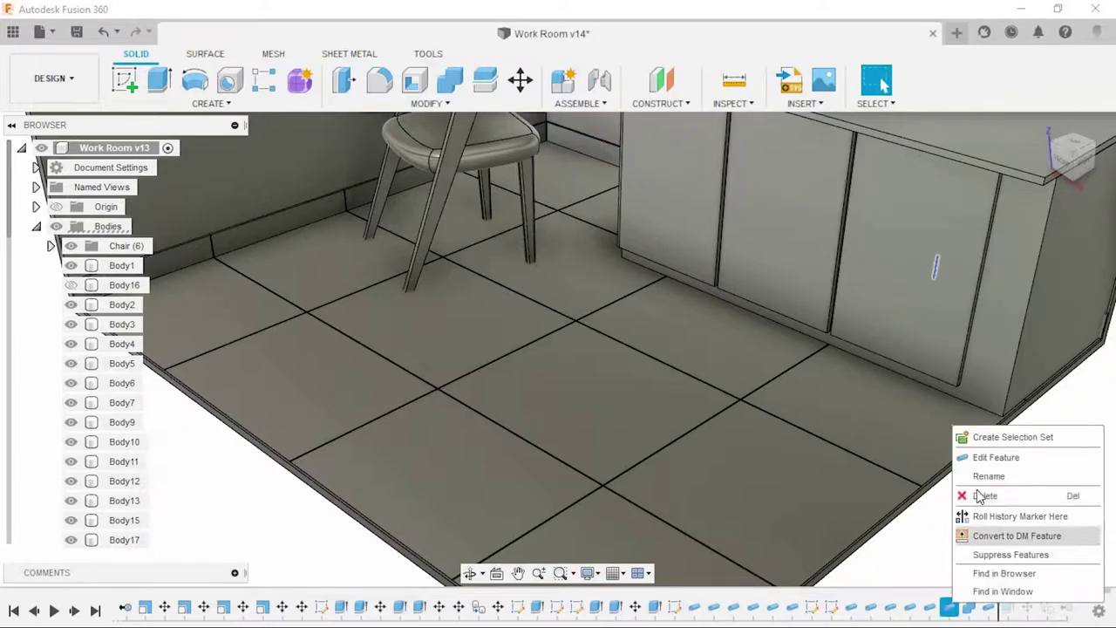
click(963, 475)
click(1016, 428)
right_click(989, 608)
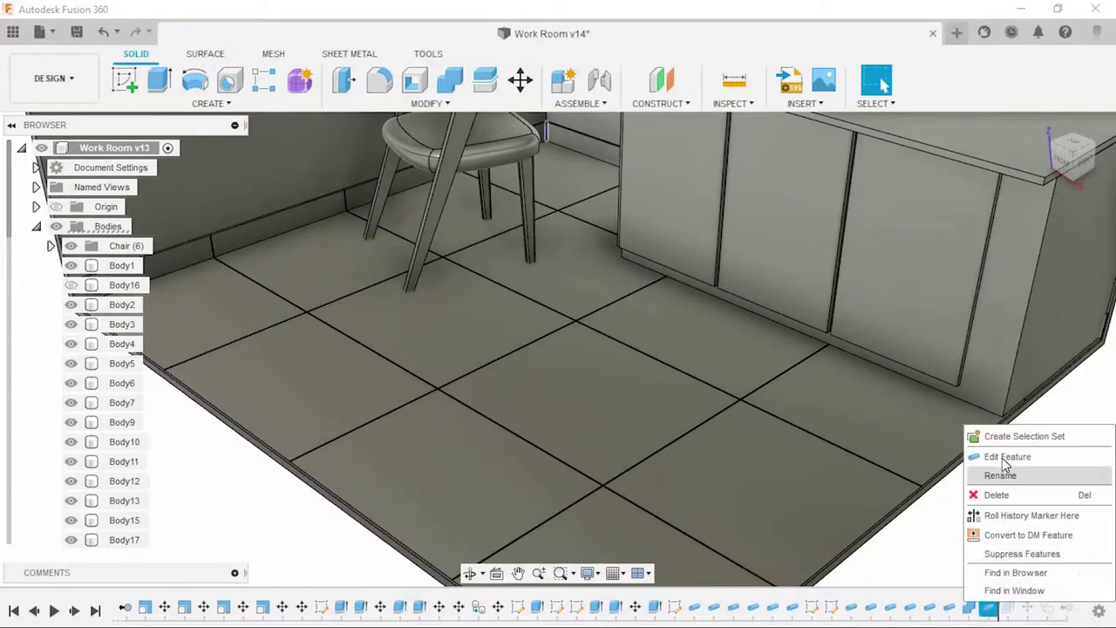
click(968, 464)
click(1020, 427)
scroll(977, 416, down, 5)
Step: Place jug.jpg as a 50-opacity canvas on the vertical face under the desk's left end
mouse_move(871, 523)
shift+middle_down()
mouse_move(916, 492)
mouse_move(904, 479)
mouse_move(881, 500)
mouse_move(872, 471)
mouse_move(916, 465)
mouse_move(881, 454)
mouse_move(859, 468)
shift+middle_up()
click(804, 102)
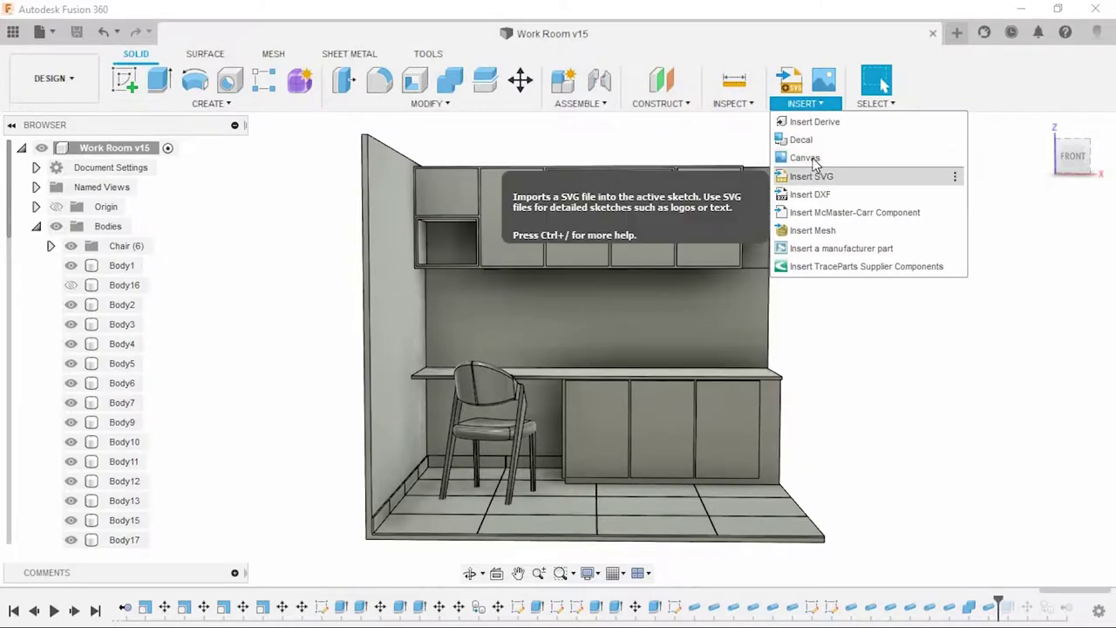
click(807, 147)
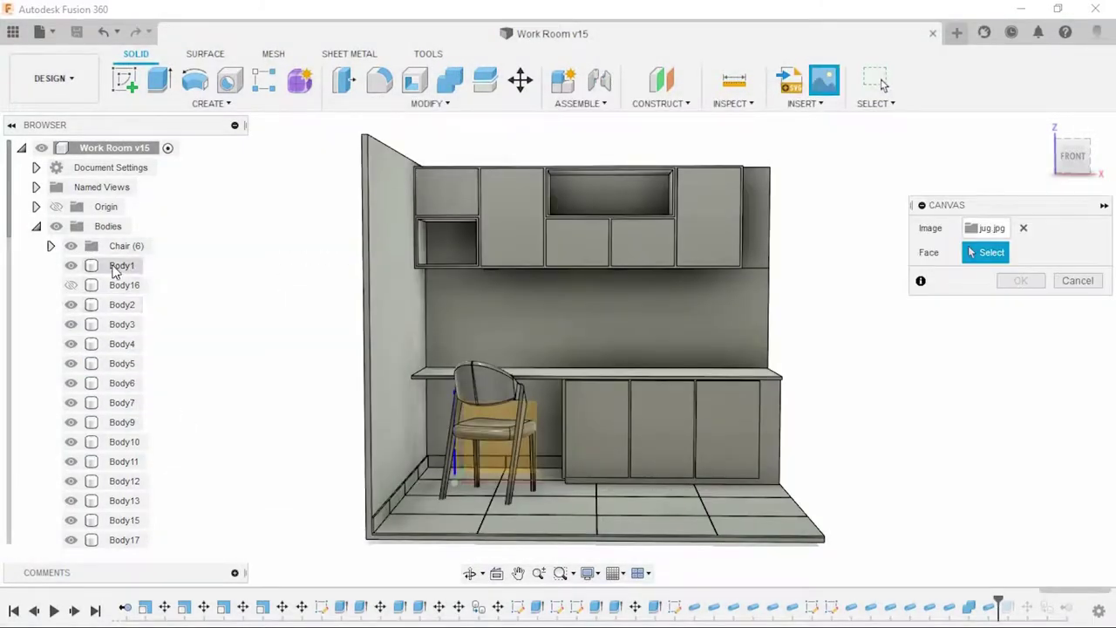
click(488, 443)
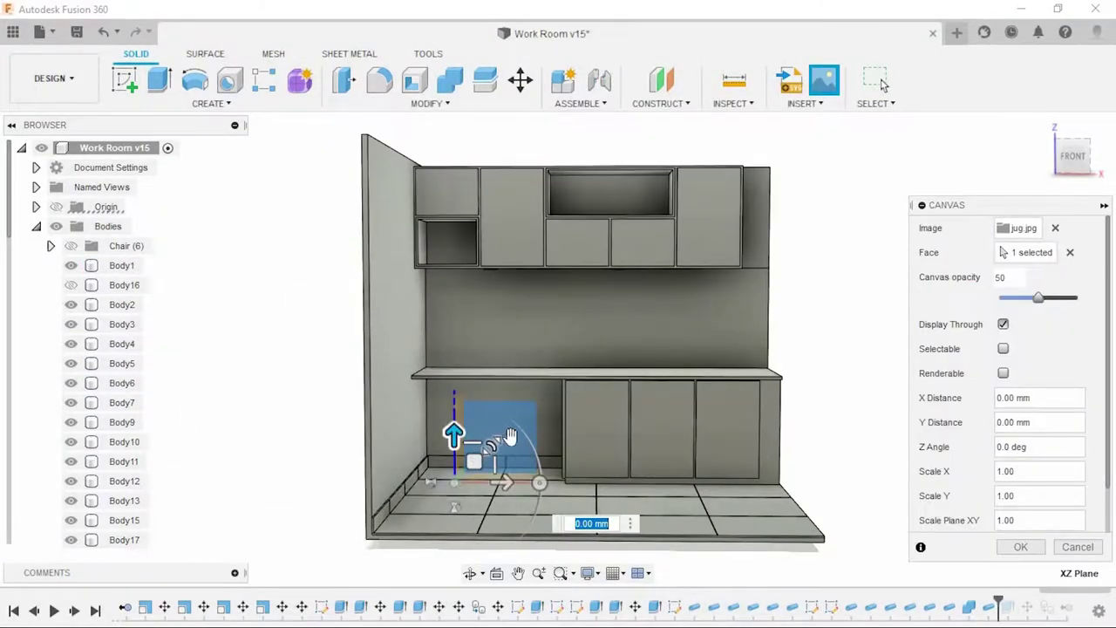
drag(510, 436, 687, 275)
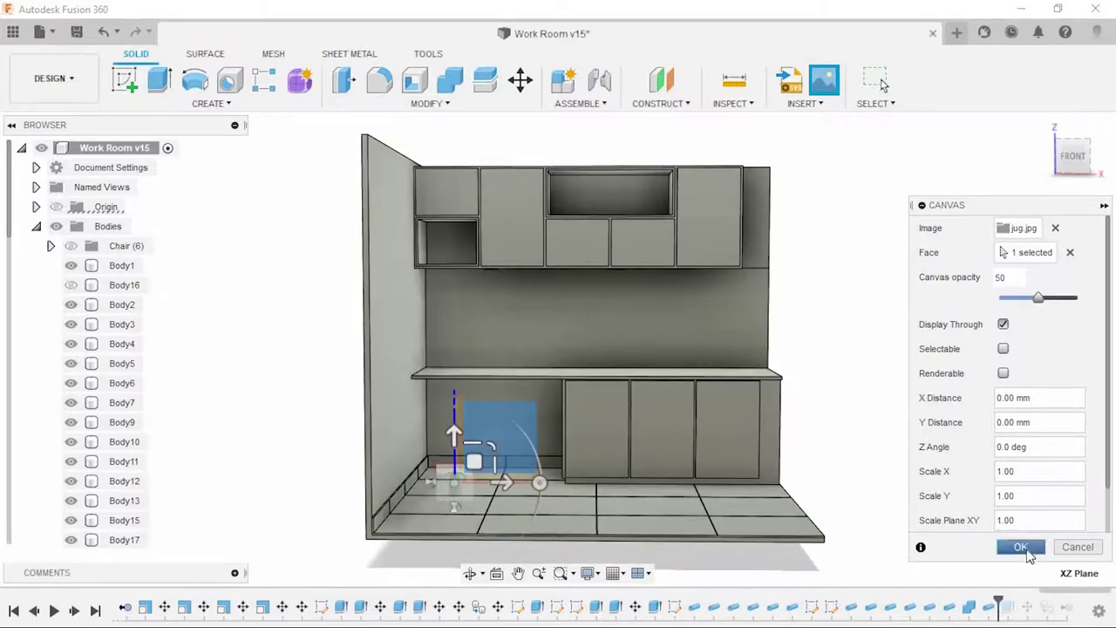
click(1020, 547)
click(122, 265)
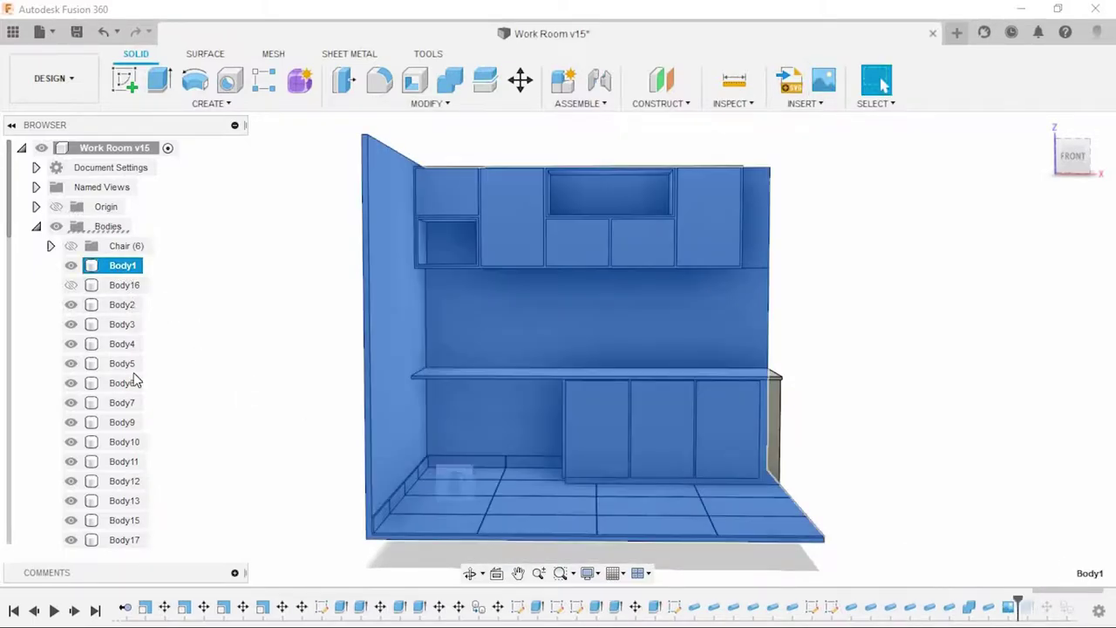
Step: Rename Body16 to Roof and Body1 to Wall in the browser
scroll(135, 380, down, 5)
scroll(122, 375, up, 5)
click(113, 285)
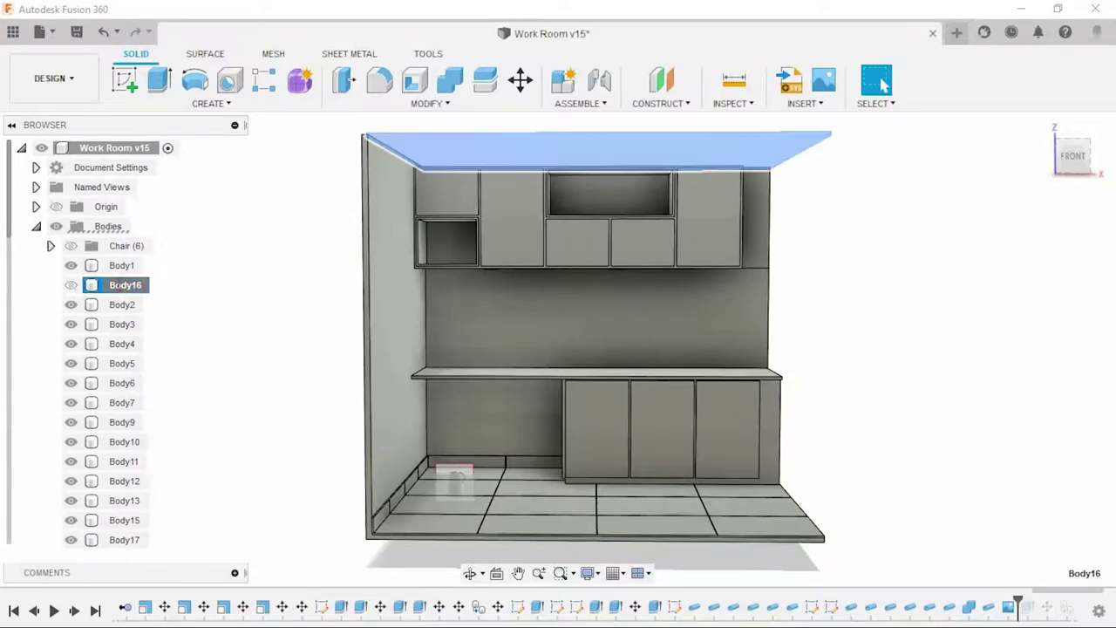
text(Roof)
key(Return)
double_click(123, 265)
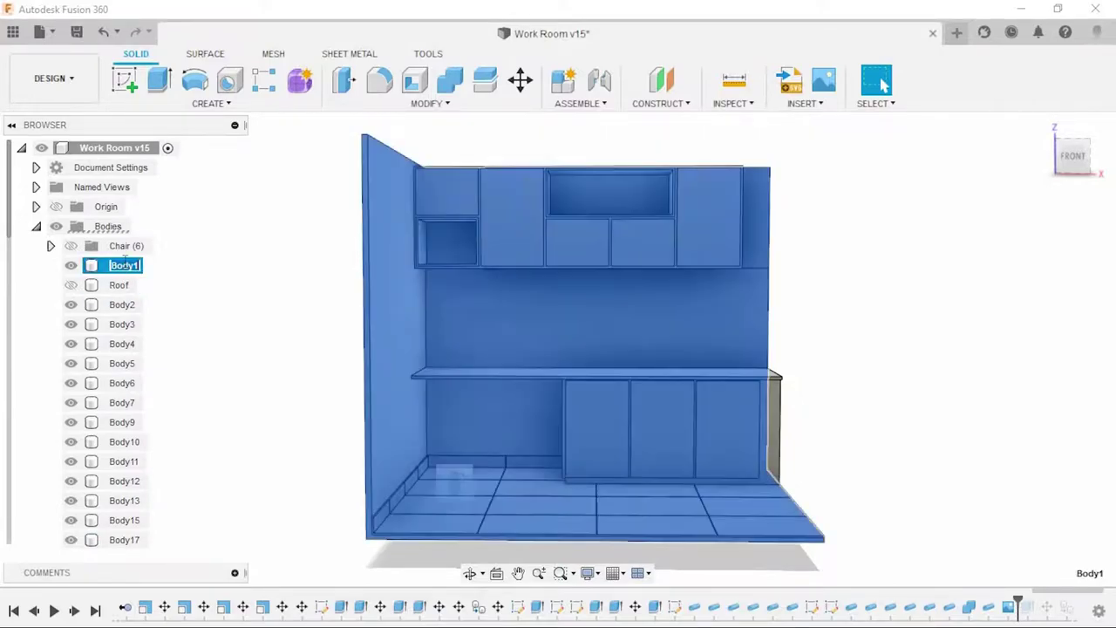
text(Wall)
key(Return)
Step: Hide the body range down to Body41, then the Wall and Roof bodies
scroll(122, 288, down, 5)
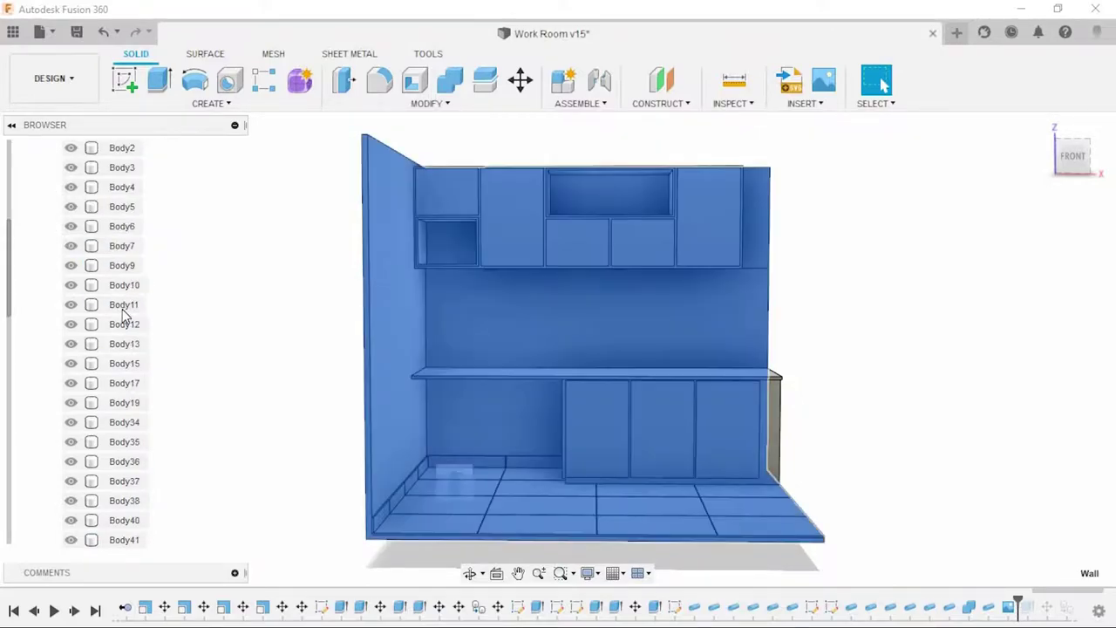
scroll(122, 288, down, 5)
shift+click(117, 288)
right_click(118, 289)
click(164, 552)
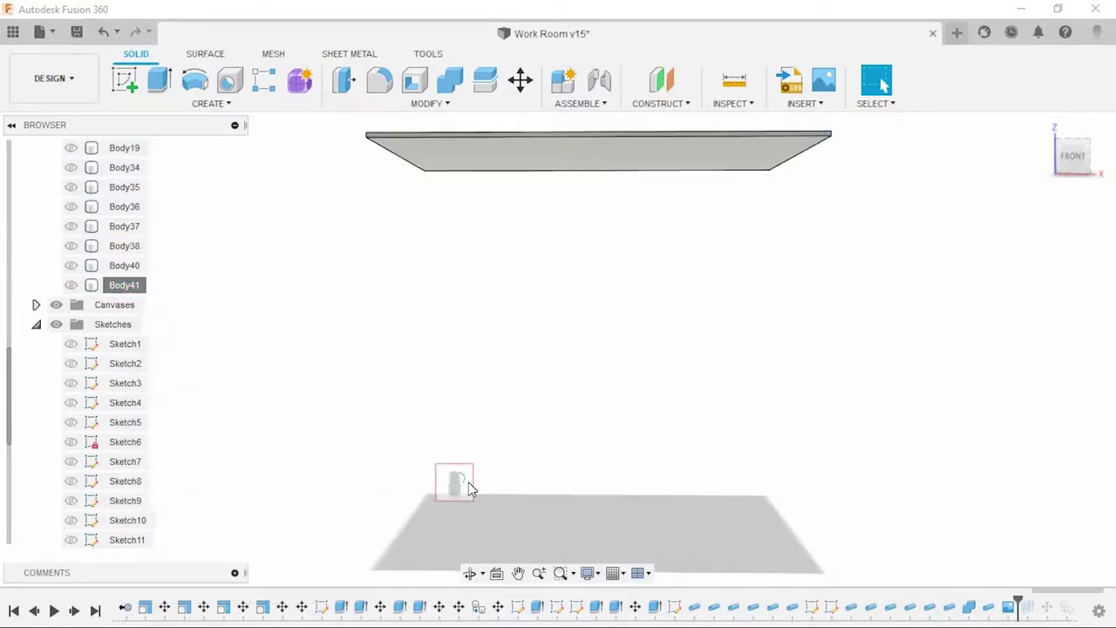
scroll(100, 269, up, 10)
click(70, 186)
click(71, 206)
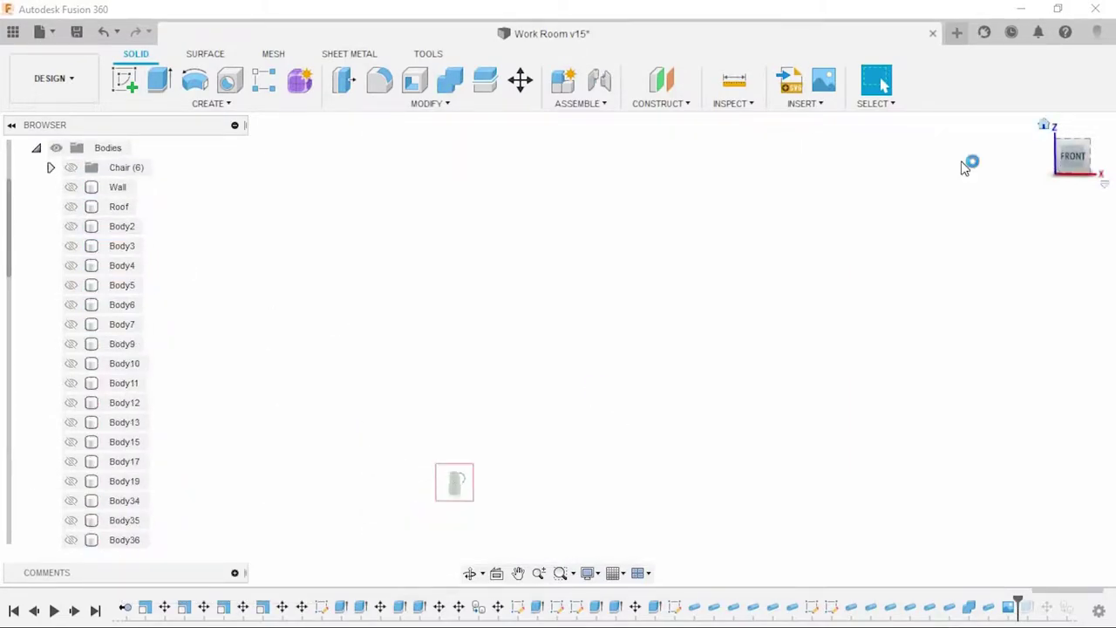
Step: Create a sketch on the jug canvas plane and begin a line at the sketch origin
click(124, 80)
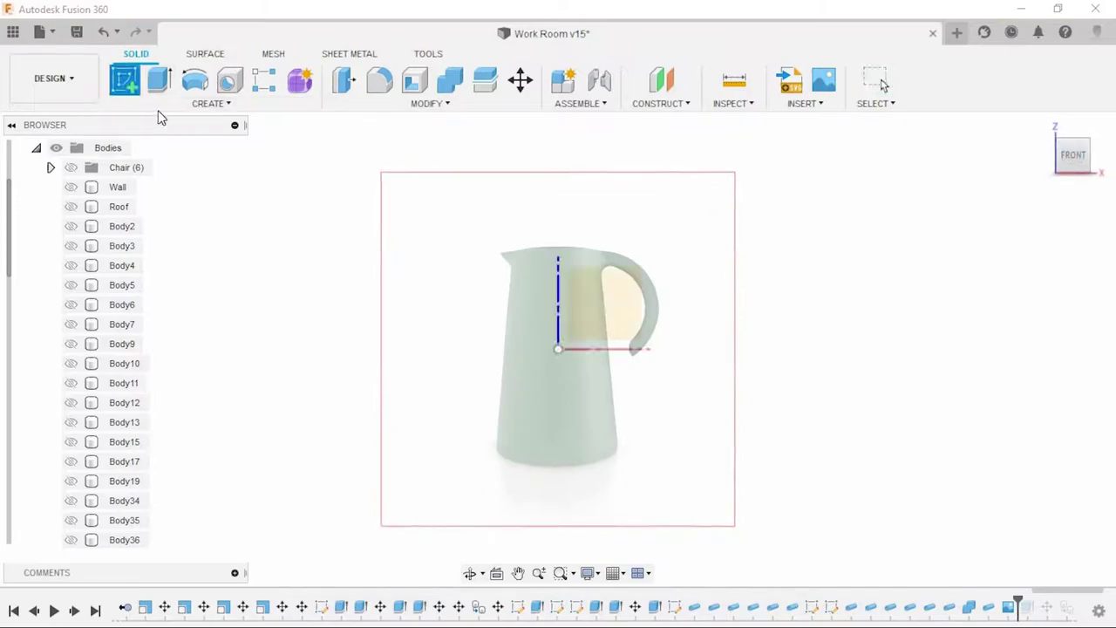
click(593, 300)
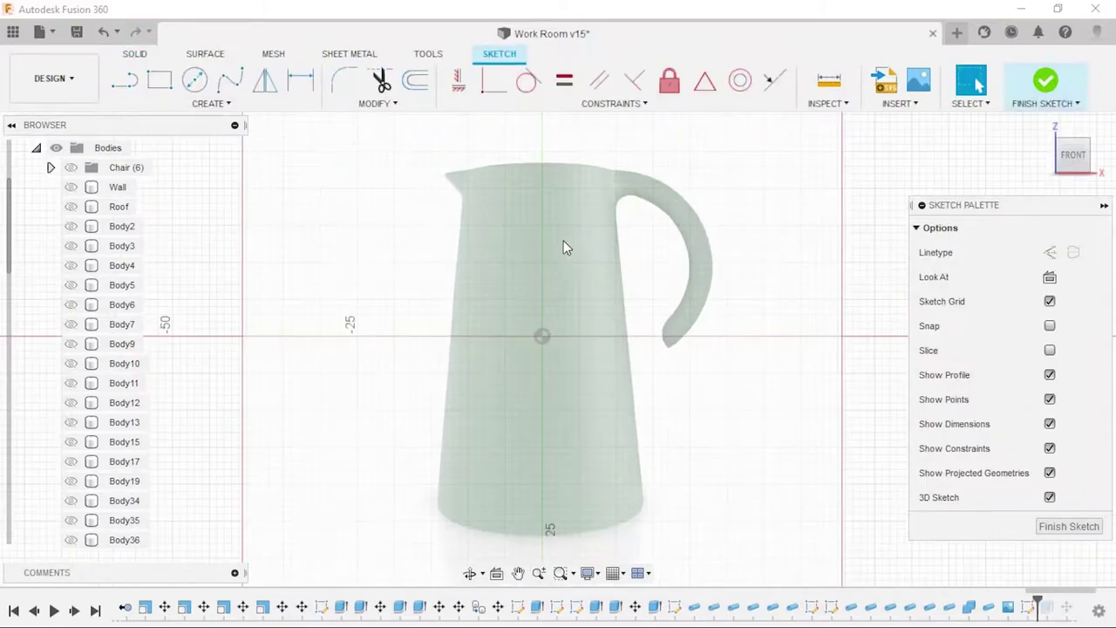
click(230, 80)
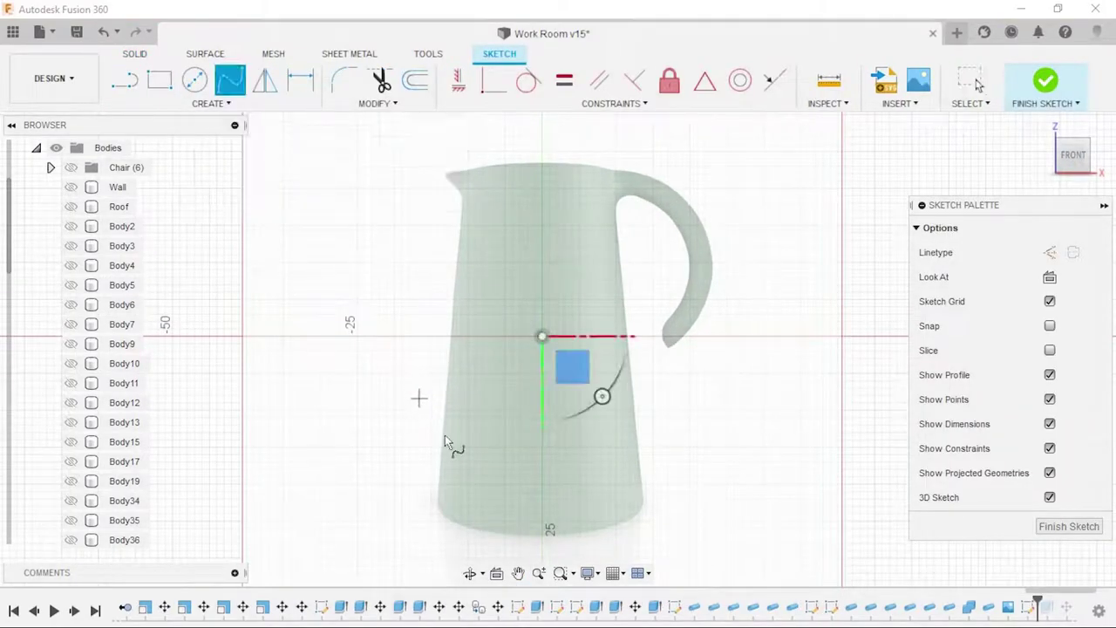
scroll(542, 554, up, 1)
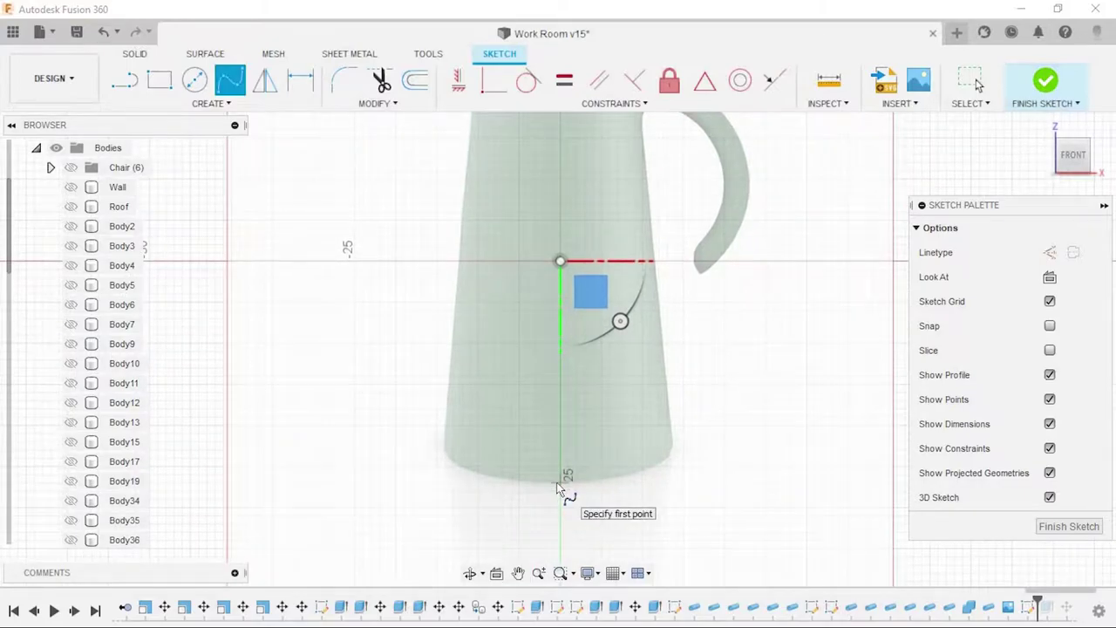
scroll(524, 462, down, 1)
scroll(453, 392, up, 1)
key(l)
scroll(518, 213, up, 2)
scroll(593, 203, up, 2)
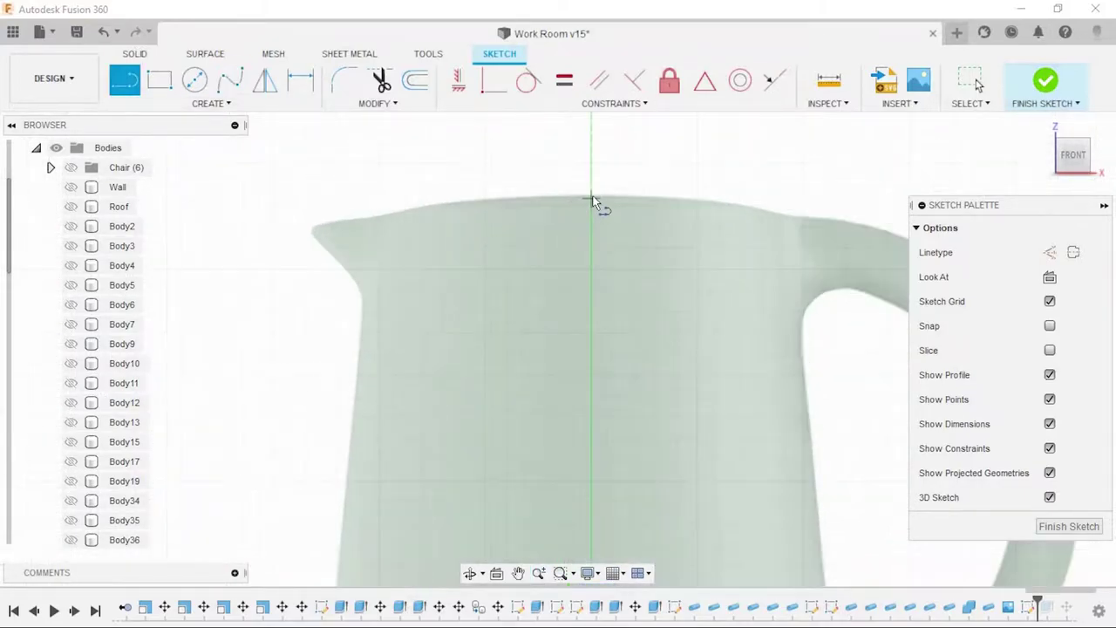
click(591, 197)
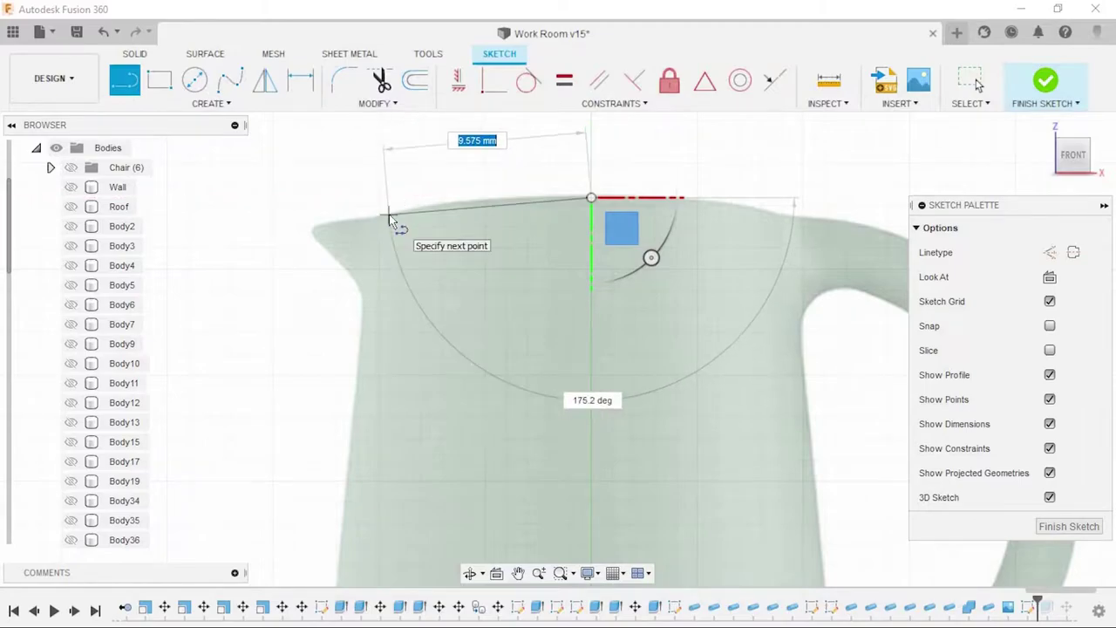
Step: Trace the jug half-profile: a spline along the rim, then lines down the side, base and axis
click(229, 79)
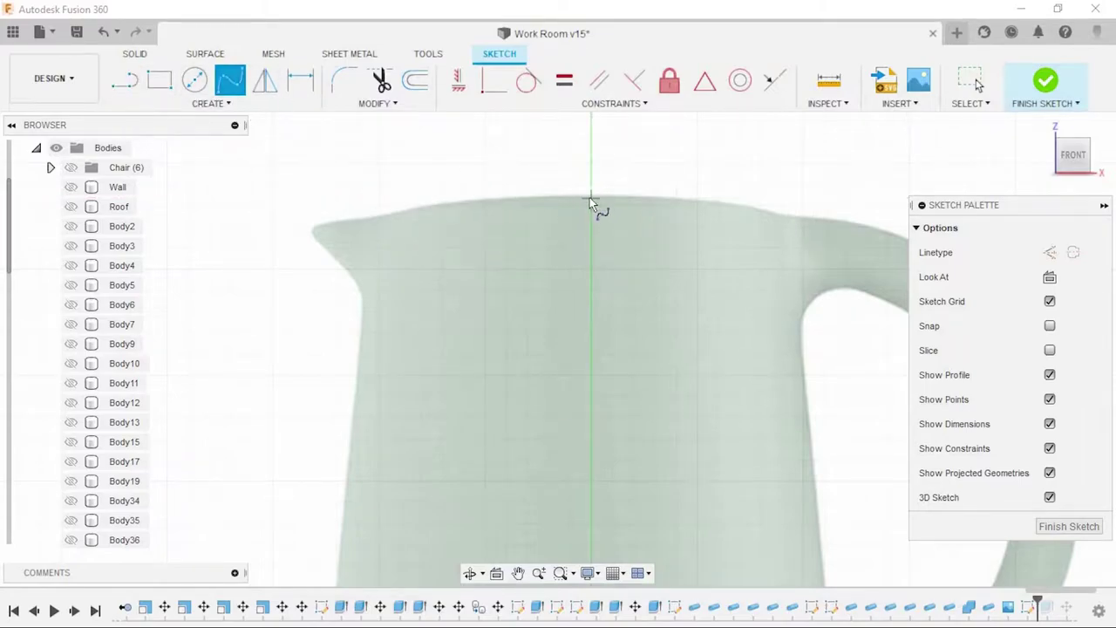
click(589, 197)
scroll(536, 197, up, 3)
click(496, 200)
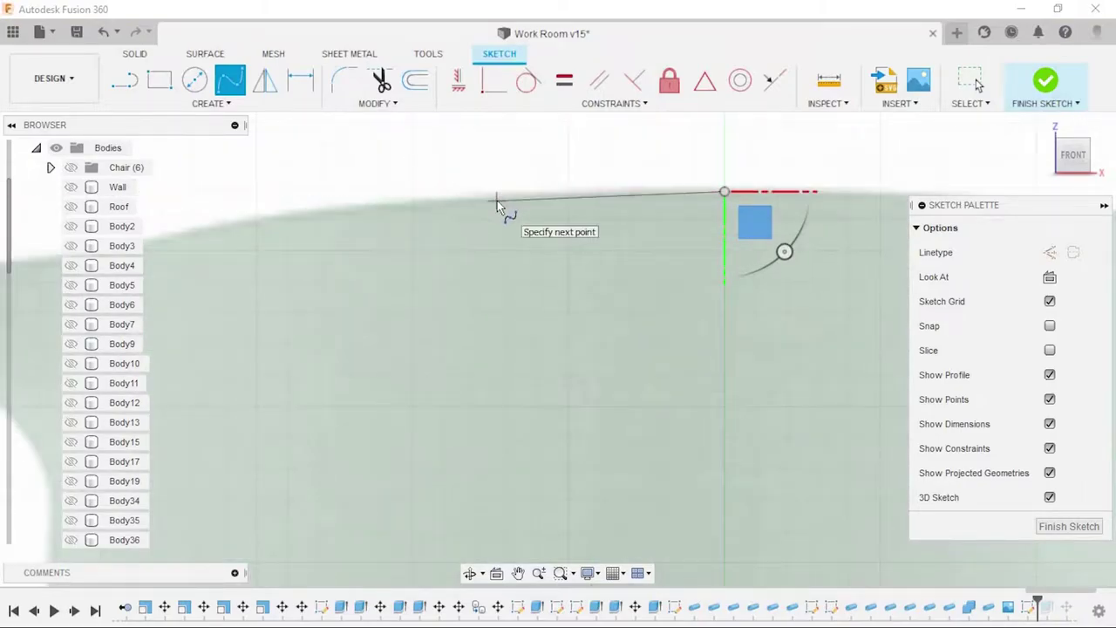
click(303, 209)
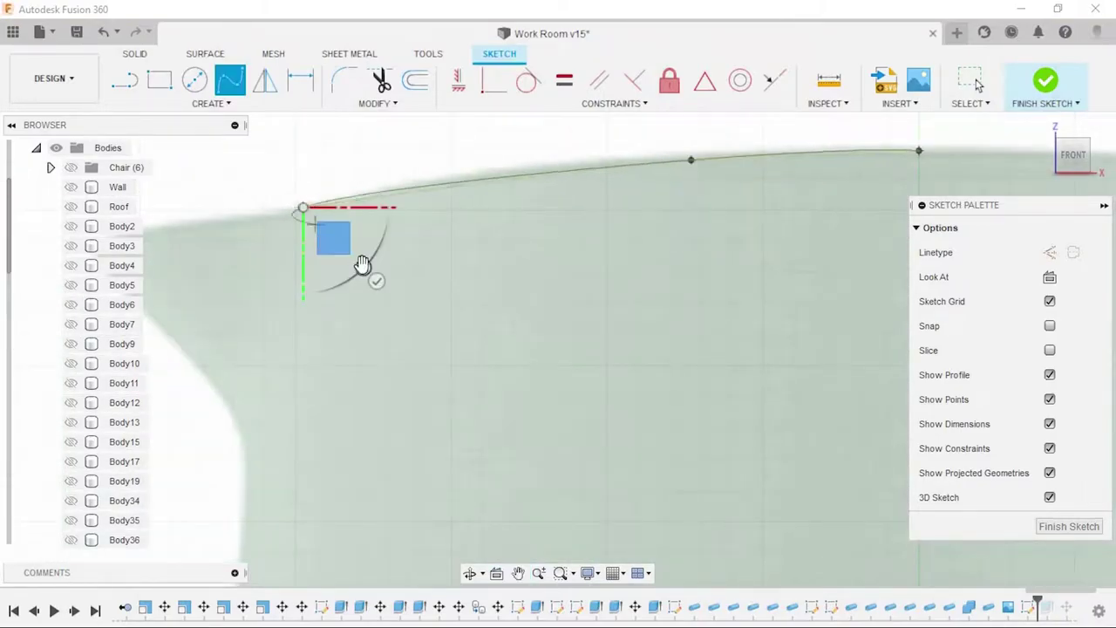
key(l)
click(301, 207)
scroll(325, 358, down, 5)
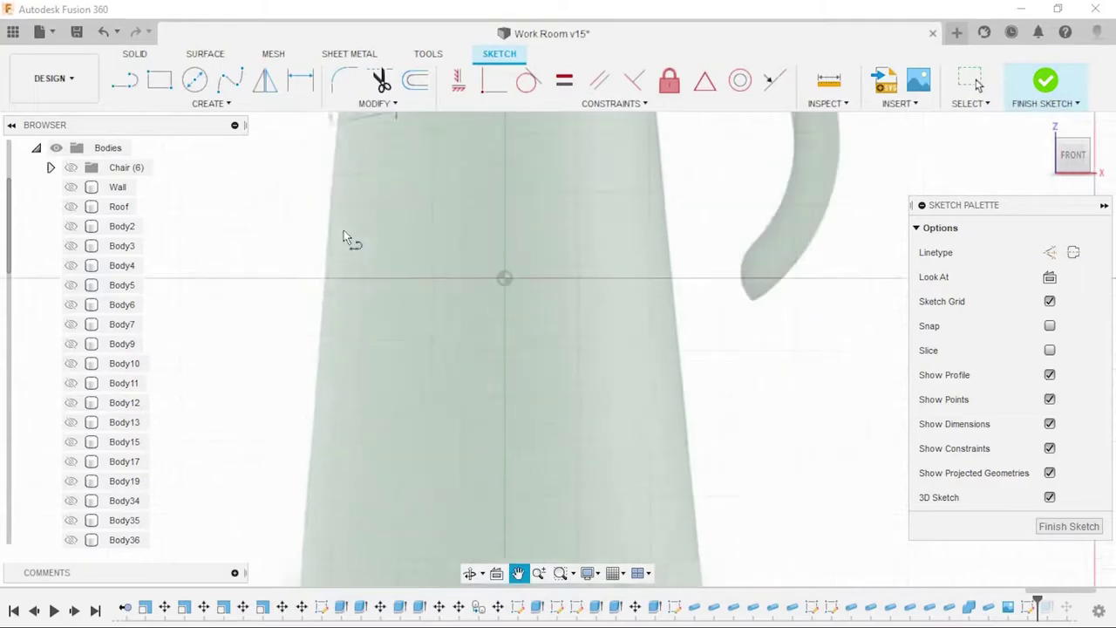
click(357, 322)
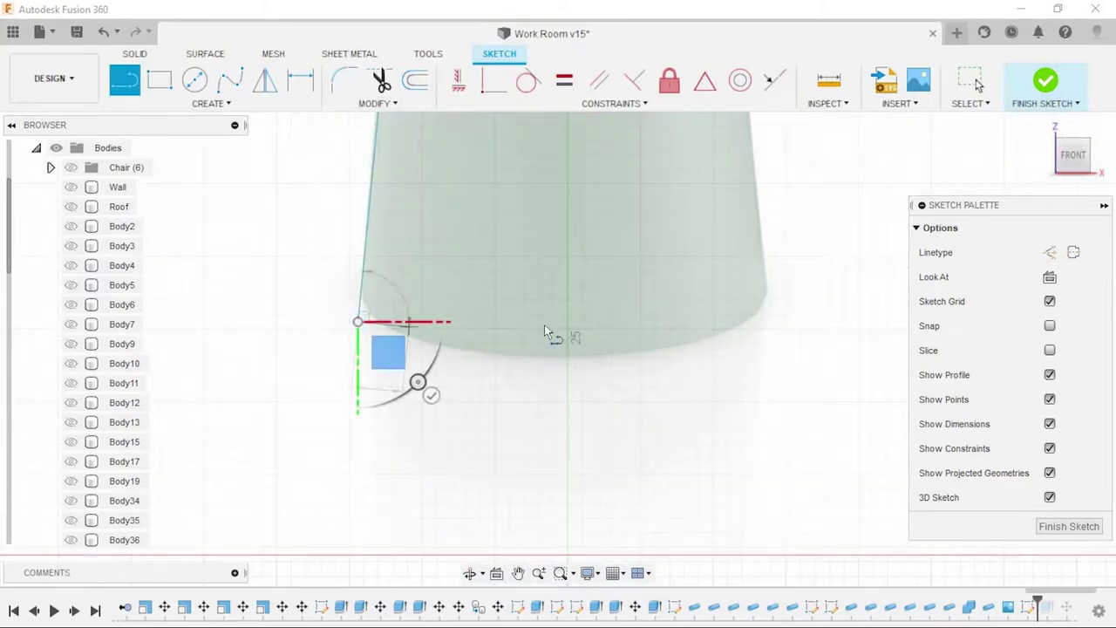
click(568, 324)
scroll(532, 218, down, 5)
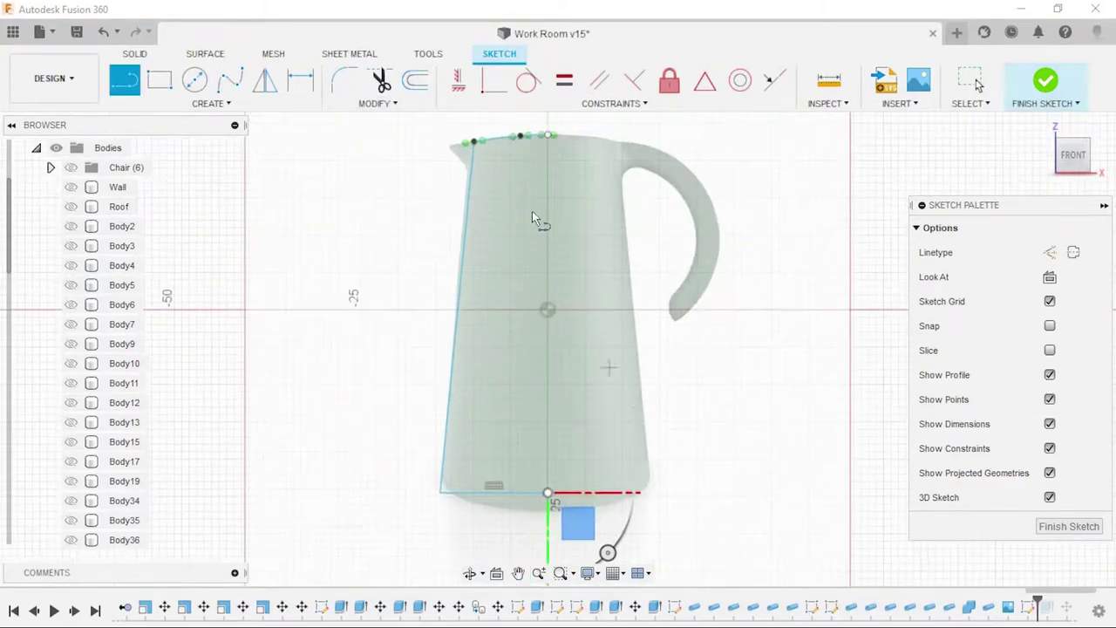
click(547, 137)
Step: Revolve the closed profile 360° about the centre line into a solid jug body
click(1045, 80)
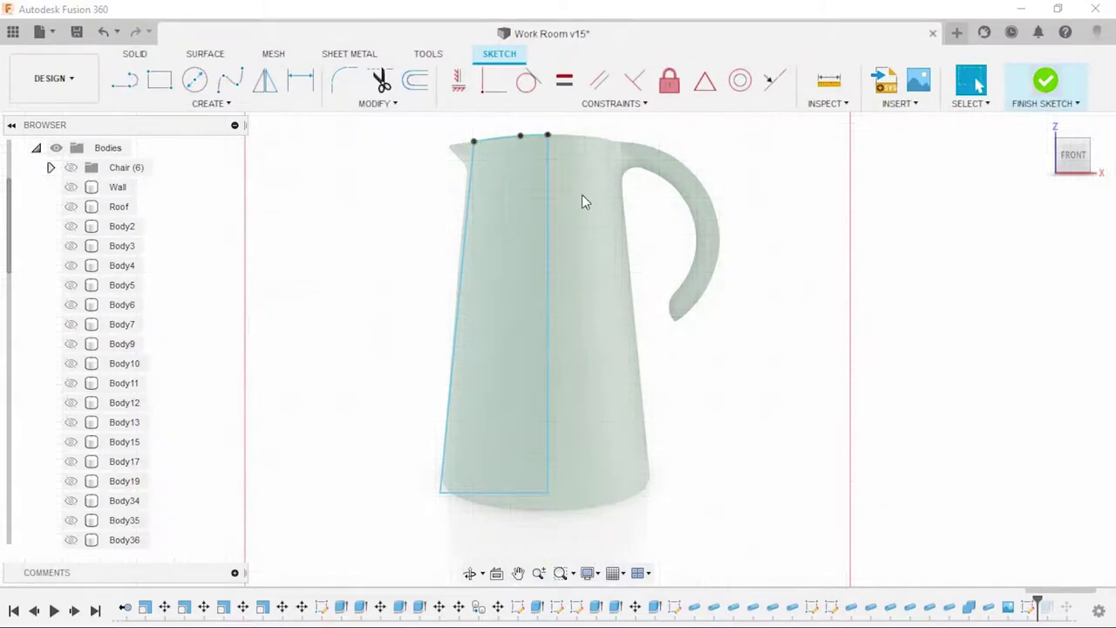
click(547, 199)
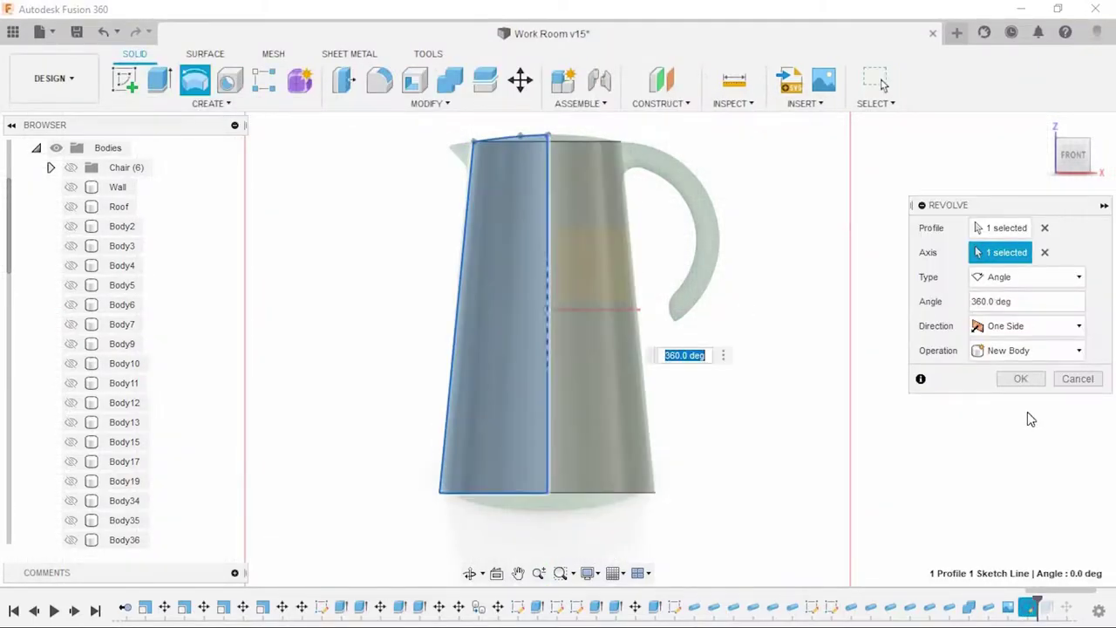
click(1018, 349)
mouse_move(675, 241)
shift+middle_down()
mouse_move(780, 287)
mouse_move(680, 232)
mouse_move(746, 268)
mouse_move(539, 191)
shift+middle_up()
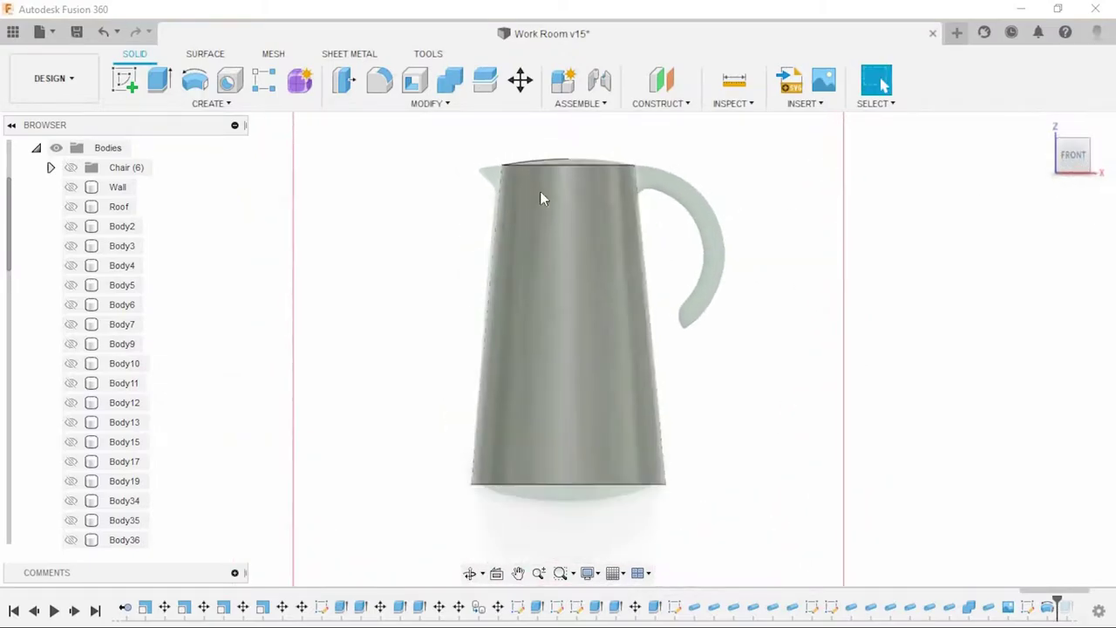
scroll(540, 191, up, 3)
Step: On the front plane, outline the spout beside the jug rim with closed lines and a curved segment
click(125, 79)
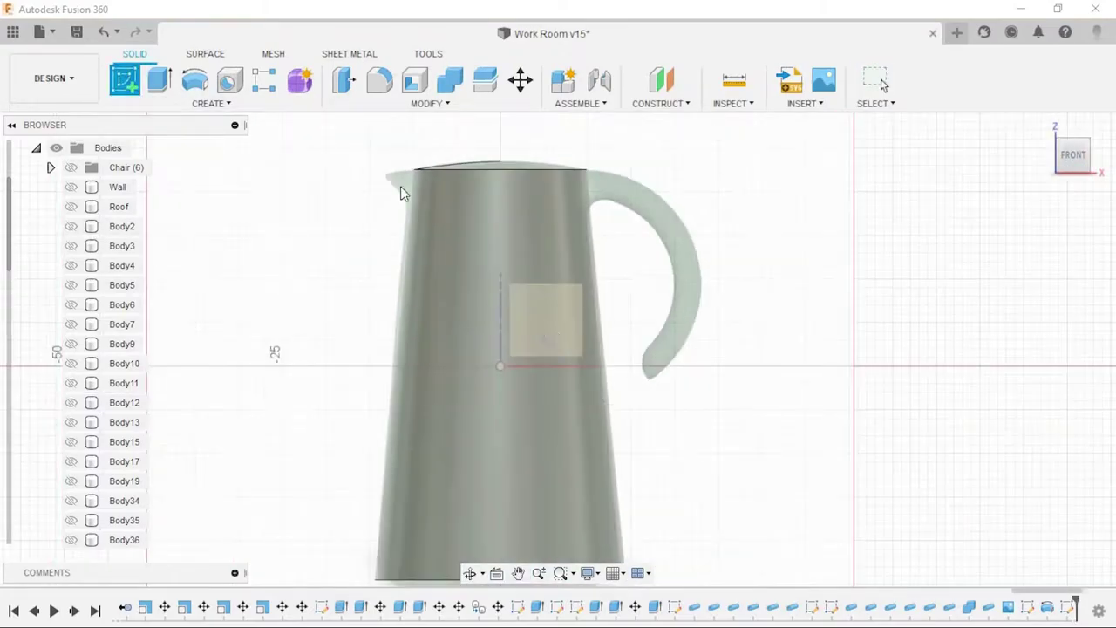
click(545, 318)
middle_drag(289, 171, 281, 144)
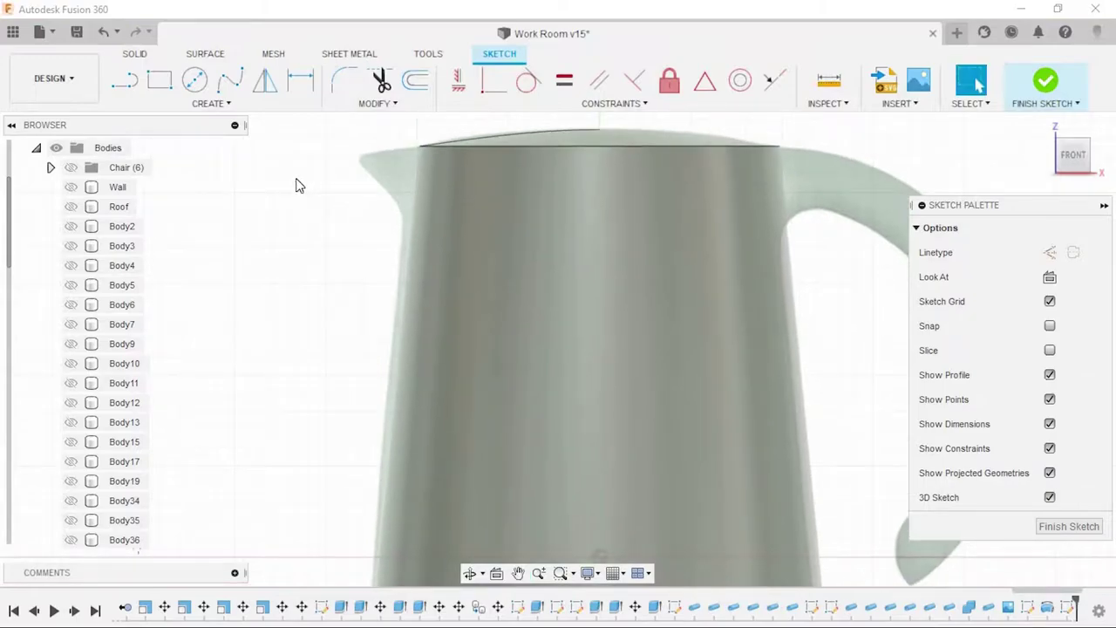
click(127, 81)
scroll(374, 154, up, 1)
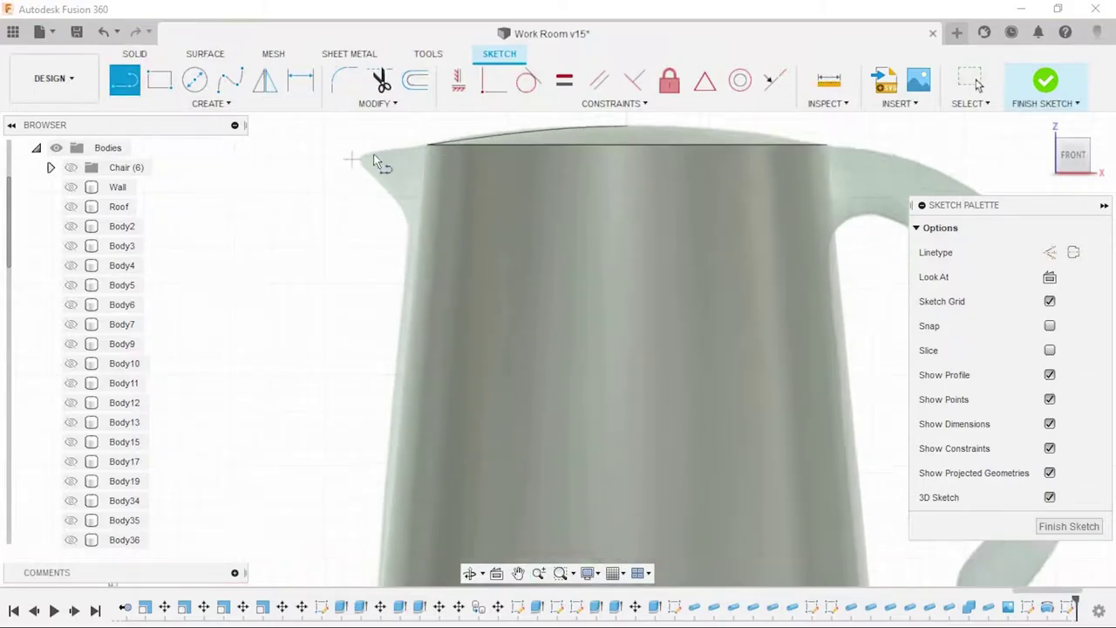
scroll(490, 141, up, 3)
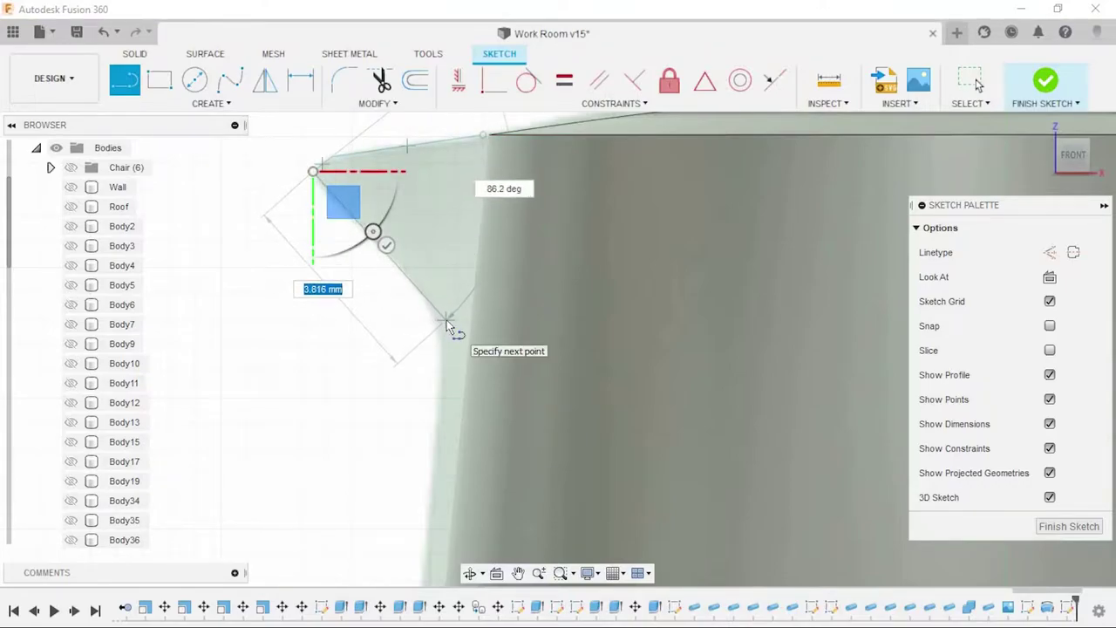
click(494, 372)
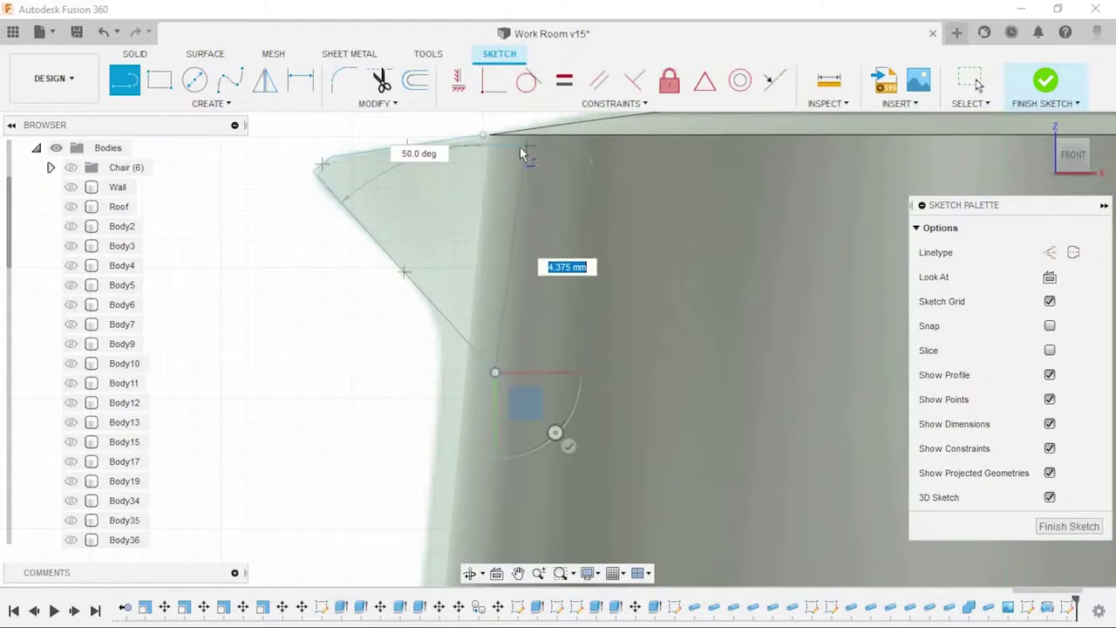
click(505, 145)
click(1046, 83)
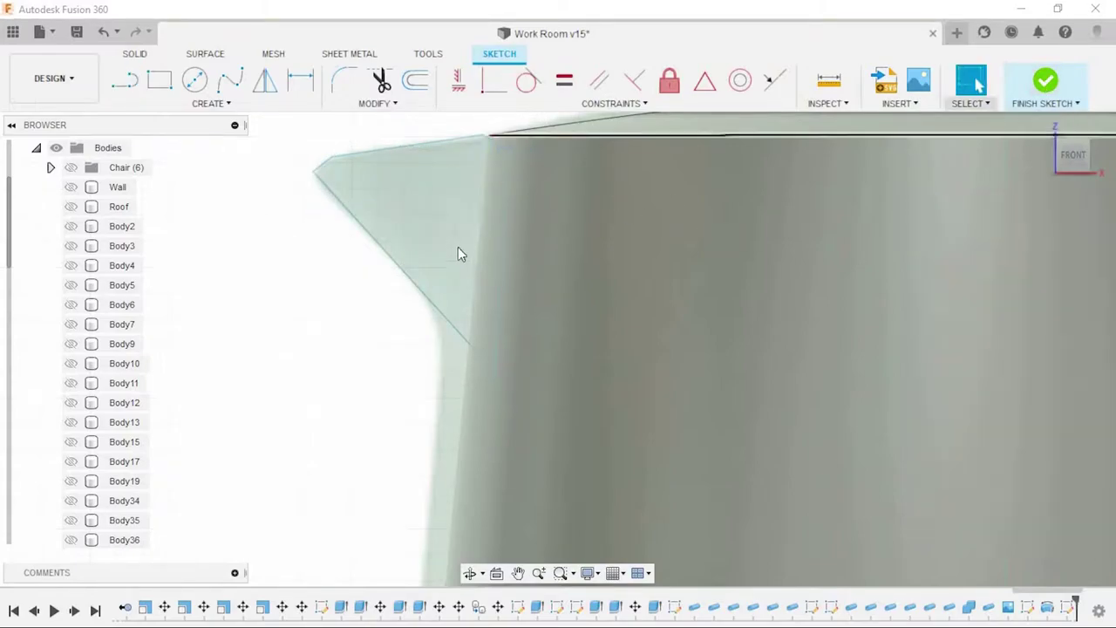
Step: Extrude the spout profile two sides, 1 mm each, as a new body
scroll(99, 408, down, 5)
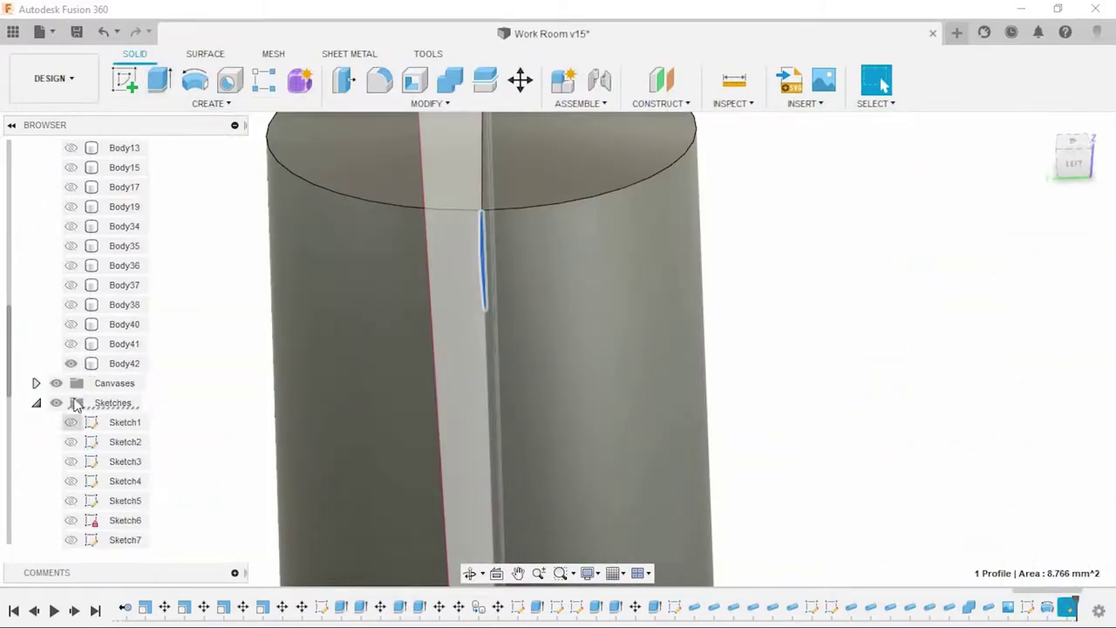
key(e)
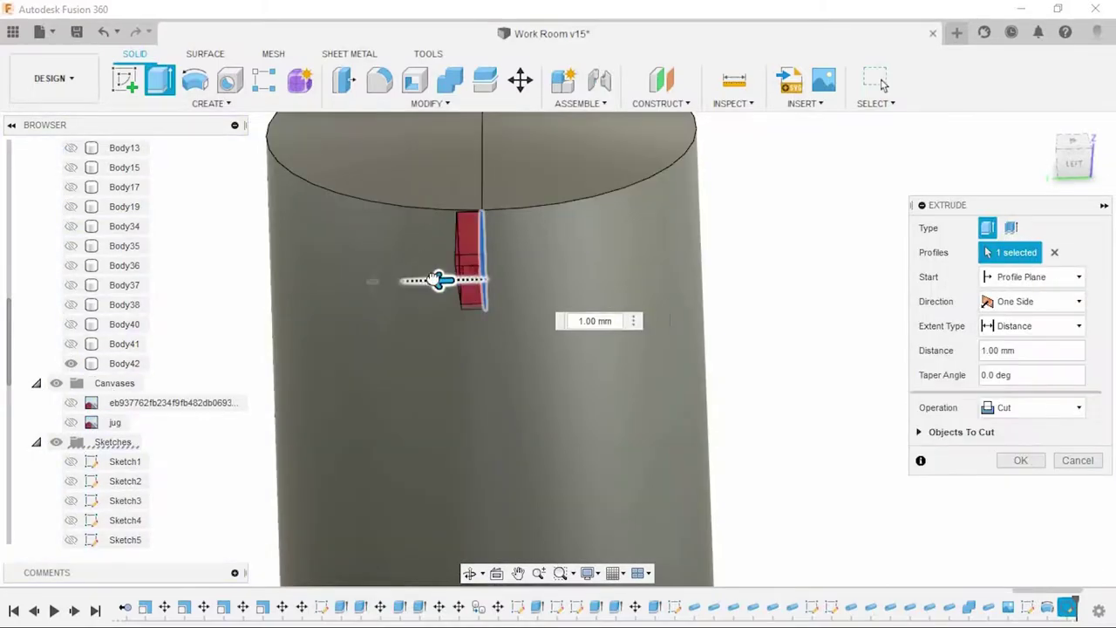
click(1037, 301)
click(1016, 338)
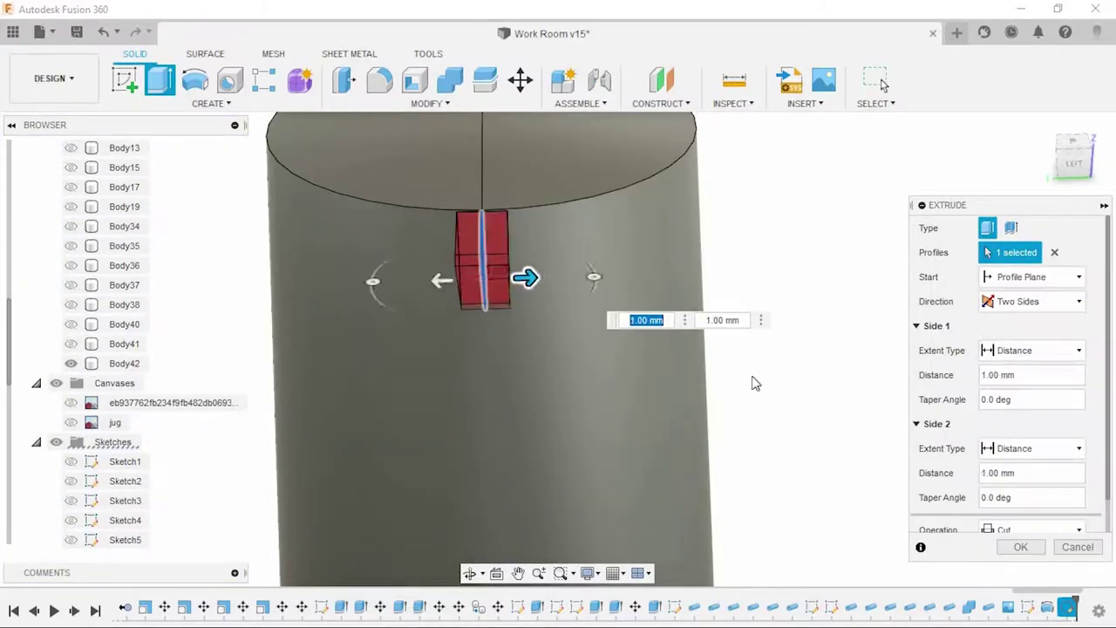
click(1031, 529)
click(1011, 488)
shift+middle_drag(820, 410, 700, 367)
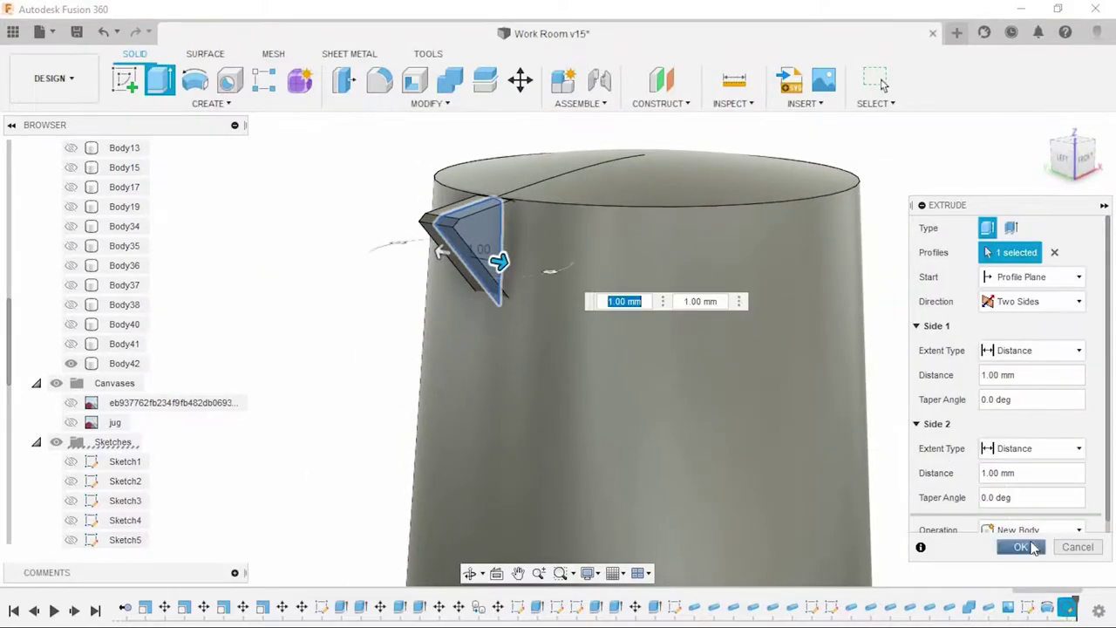
click(1020, 547)
Step: Rotate each side face of the spout by 5 degrees
mouse_move(498, 294)
shift+middle_down()
mouse_move(448, 289)
mouse_move(514, 350)
mouse_move(489, 351)
mouse_move(497, 243)
mouse_move(523, 249)
shift+middle_up()
click(502, 262)
key(m)
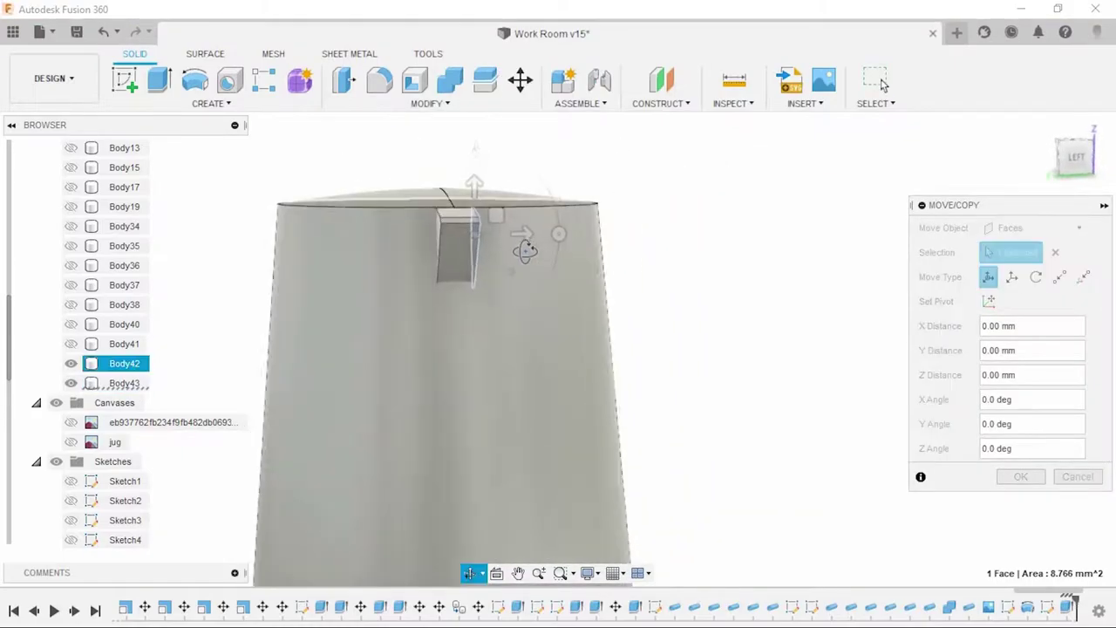
drag(551, 232, 547, 248)
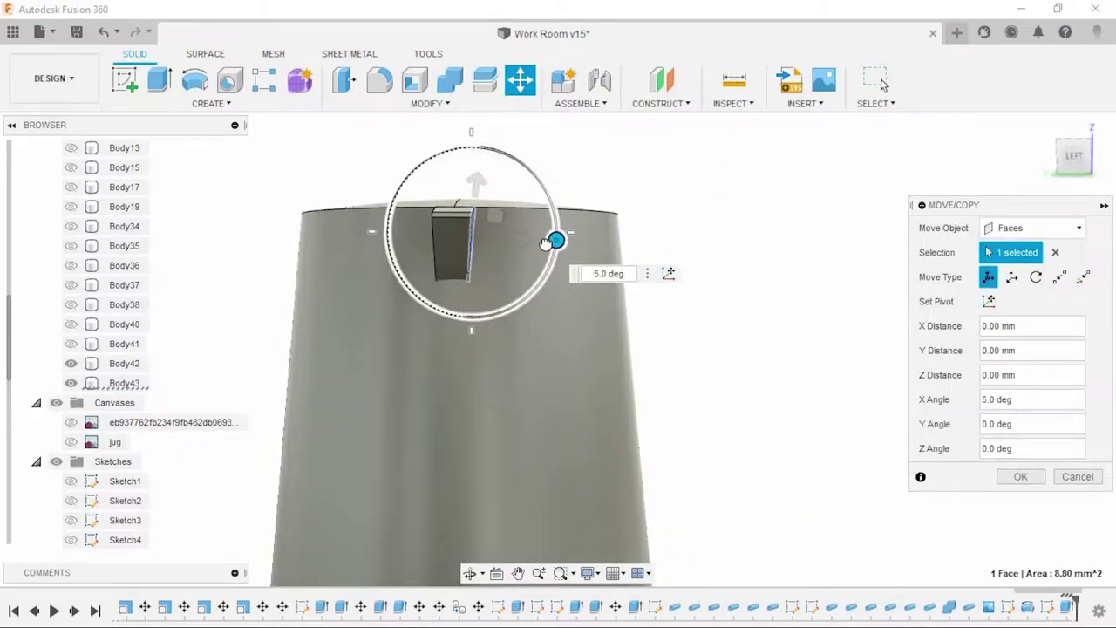
click(1020, 476)
shift+middle_drag(608, 316, 557, 316)
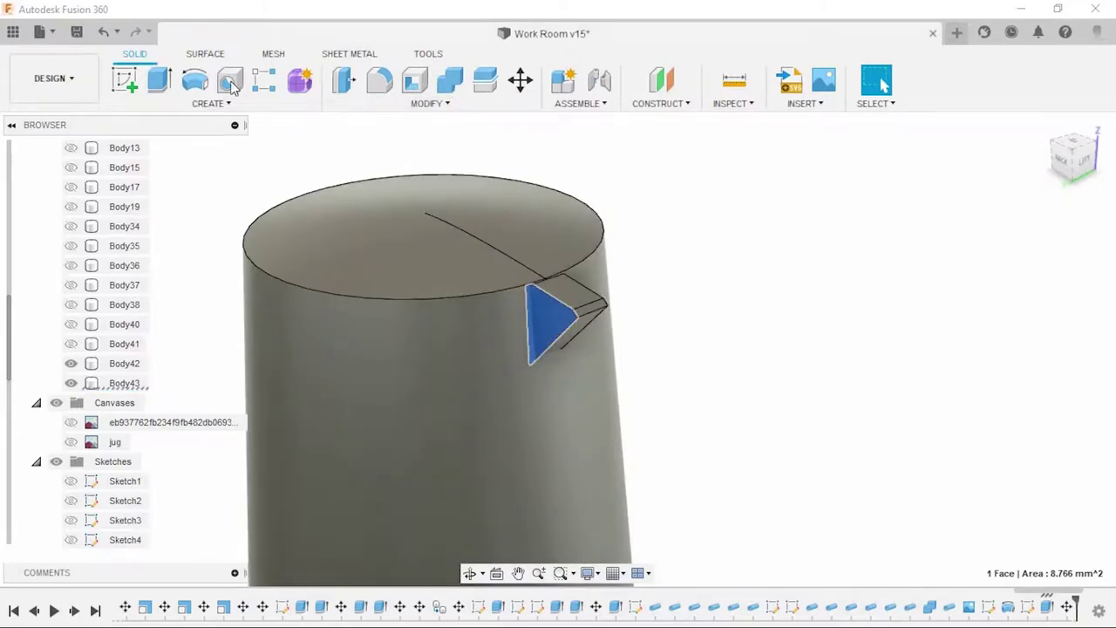
key(m)
shift+middle_drag(630, 364, 523, 288)
drag(504, 295, 496, 305)
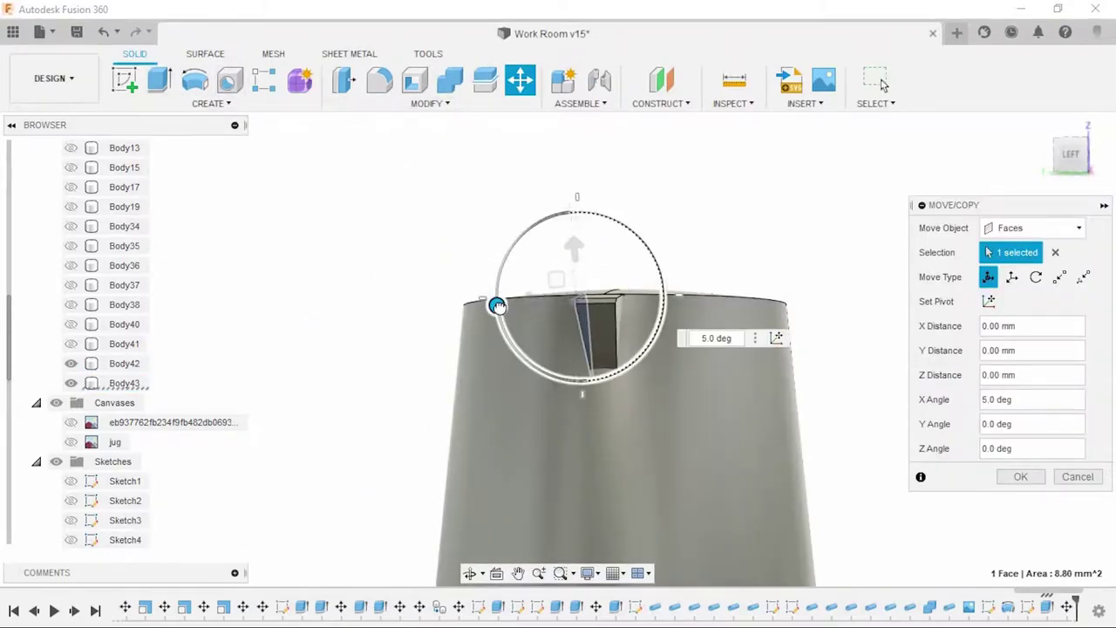
key(Return)
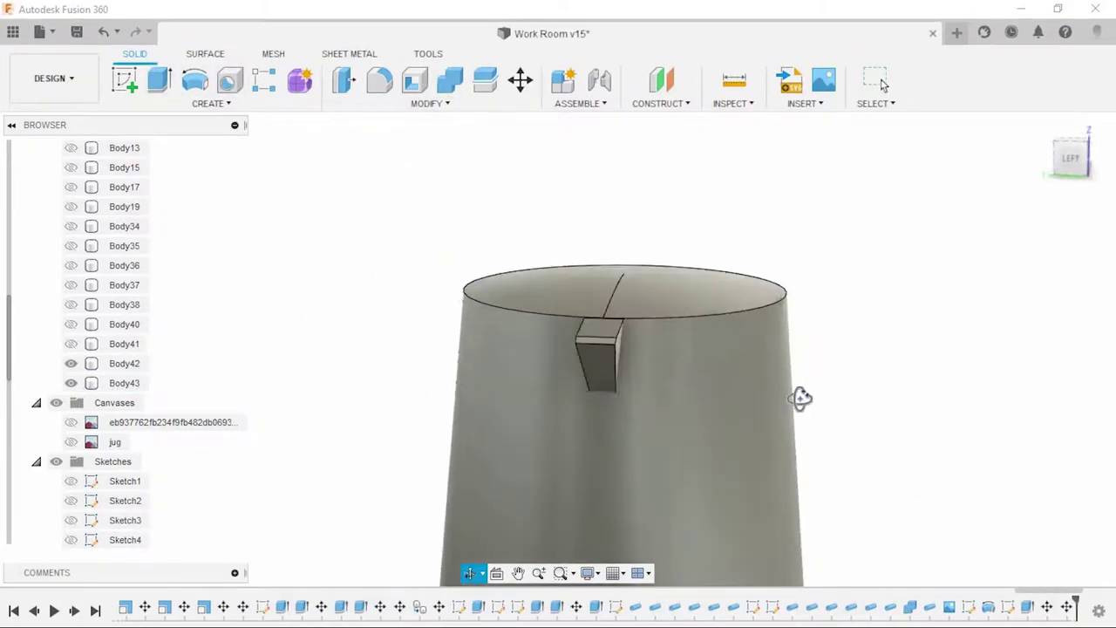
shift+middle_drag(802, 393, 770, 414)
Step: Shell the jug from its top face with a 0.1 mm wall
click(697, 252)
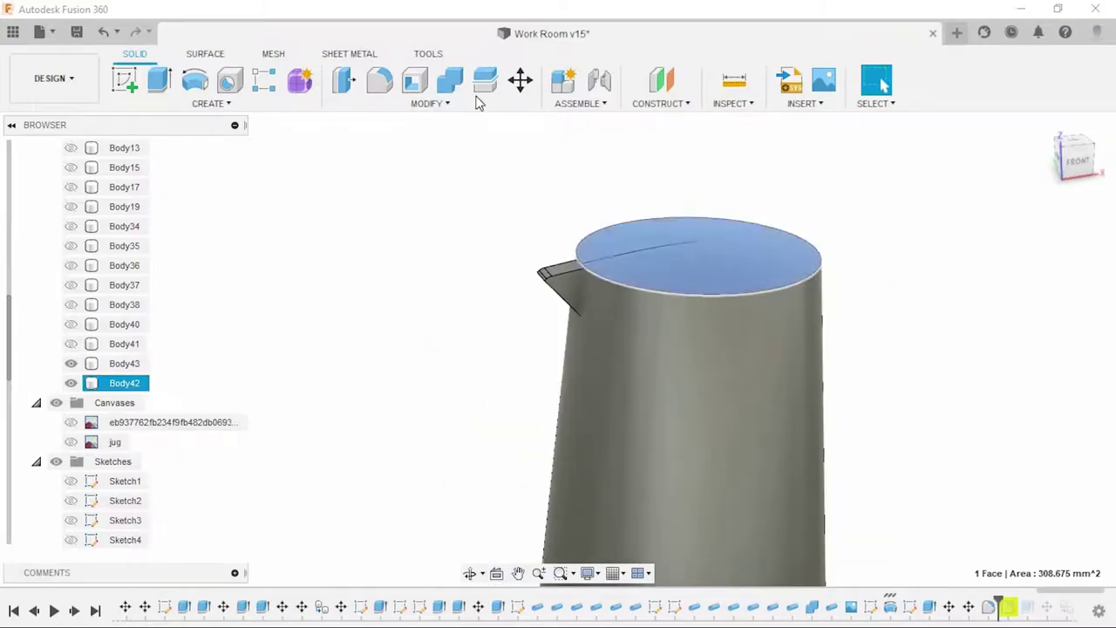
click(414, 80)
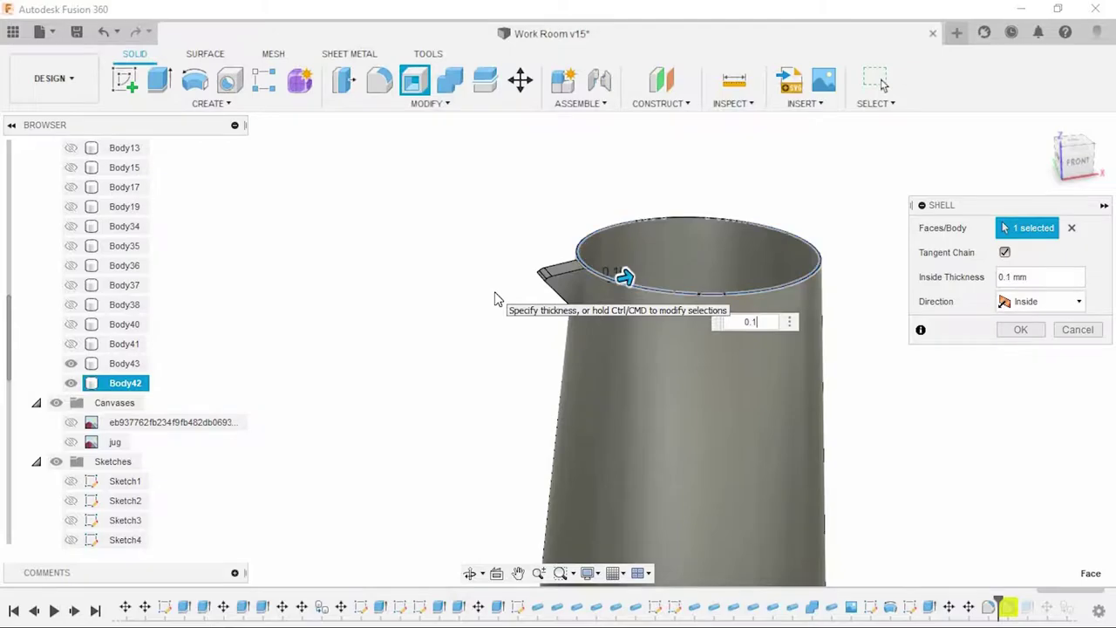
key(Return)
scroll(493, 297, up, 3)
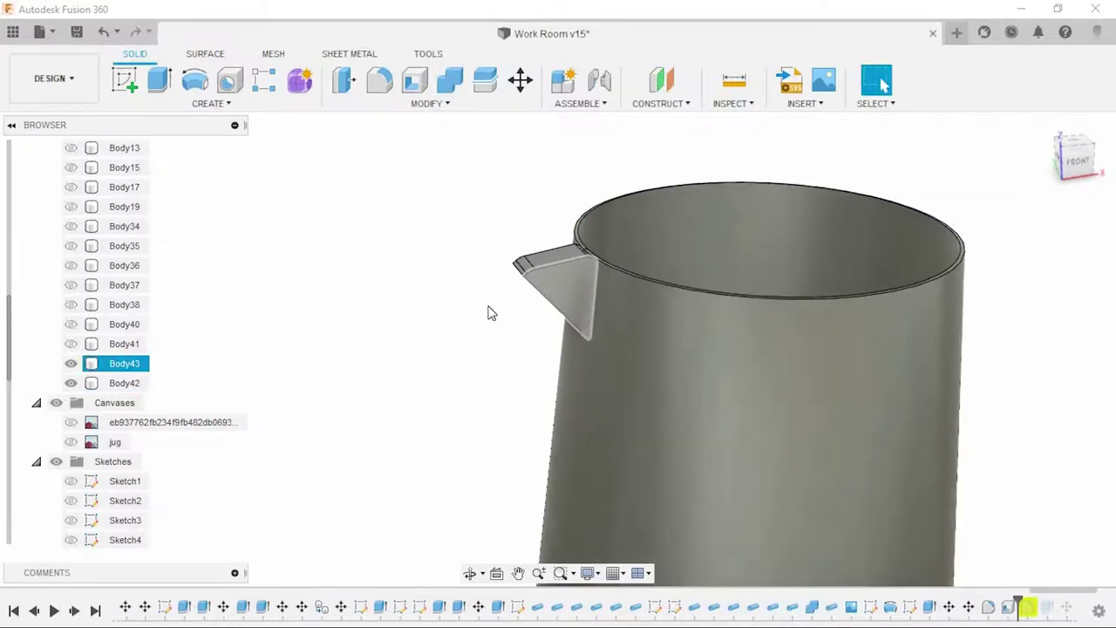
mouse_move(488, 311)
shift+middle_down()
mouse_move(336, 361)
mouse_move(551, 334)
mouse_move(515, 375)
mouse_move(481, 374)
mouse_move(531, 381)
mouse_move(529, 392)
mouse_move(572, 366)
mouse_move(518, 392)
mouse_move(541, 383)
shift+middle_up()
Step: Combine the spout body Body43 into the jug body Body42
click(541, 384)
ctrl+click(510, 296)
click(469, 91)
click(1021, 354)
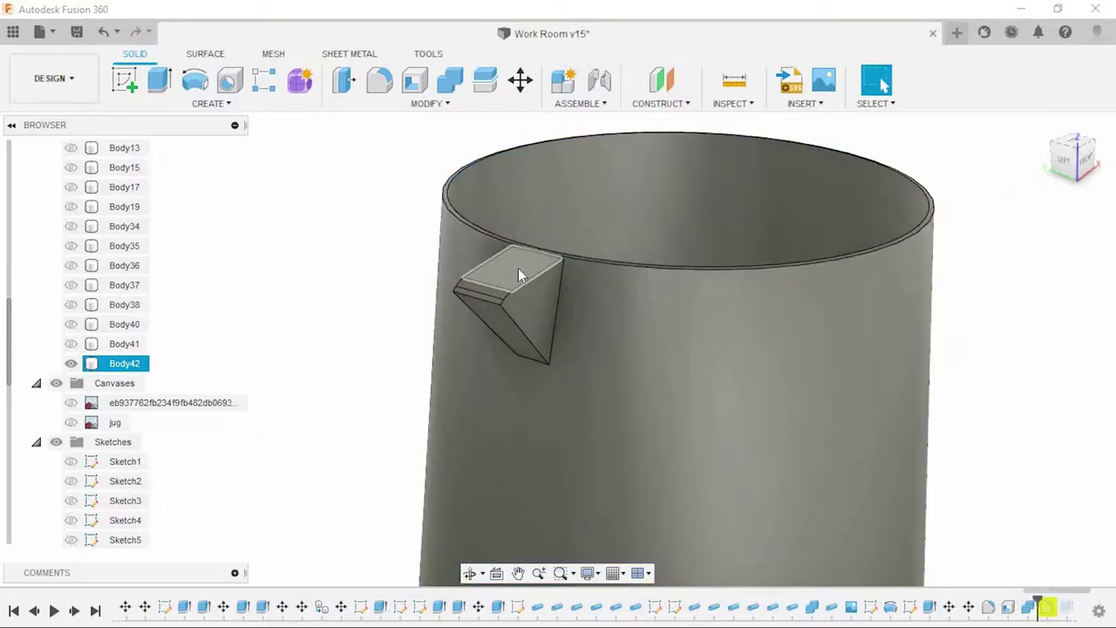
shift+middle_drag(517, 269, 522, 263)
Step: Try shelling the spout from its top face, then cancel the failed shell
click(522, 264)
click(415, 80)
text(1)
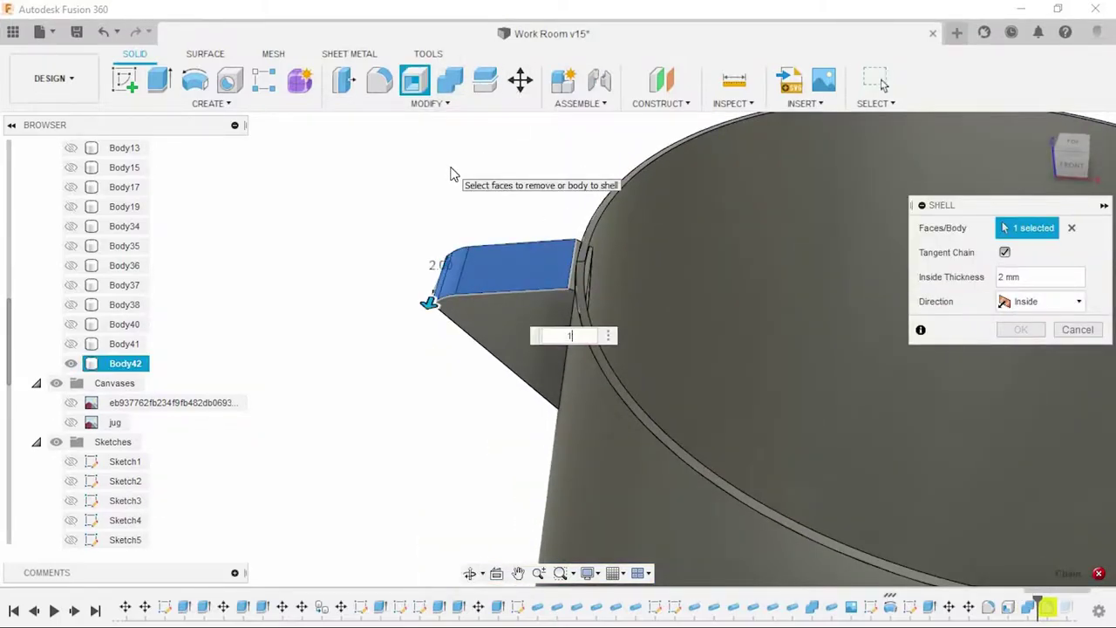
key(Return)
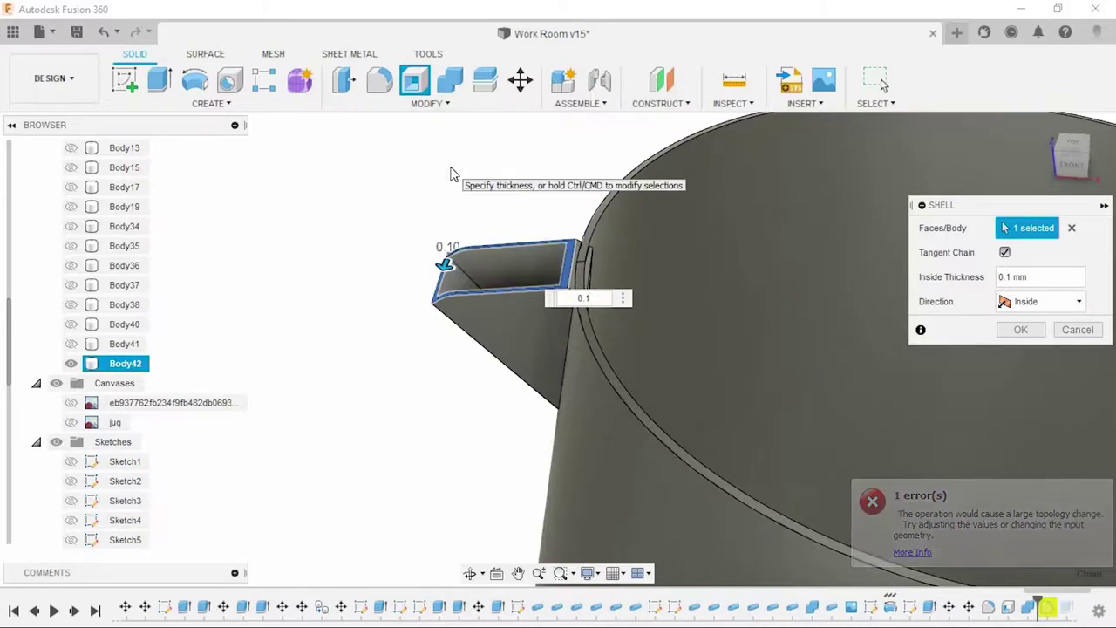
key(Escape)
mouse_move(451, 174)
shift+middle_down()
mouse_move(593, 282)
mouse_move(555, 314)
mouse_move(476, 349)
shift+middle_up()
Step: Fillet two selected side edges of the spout together
click(555, 313)
ctrl+click(475, 349)
key(f)
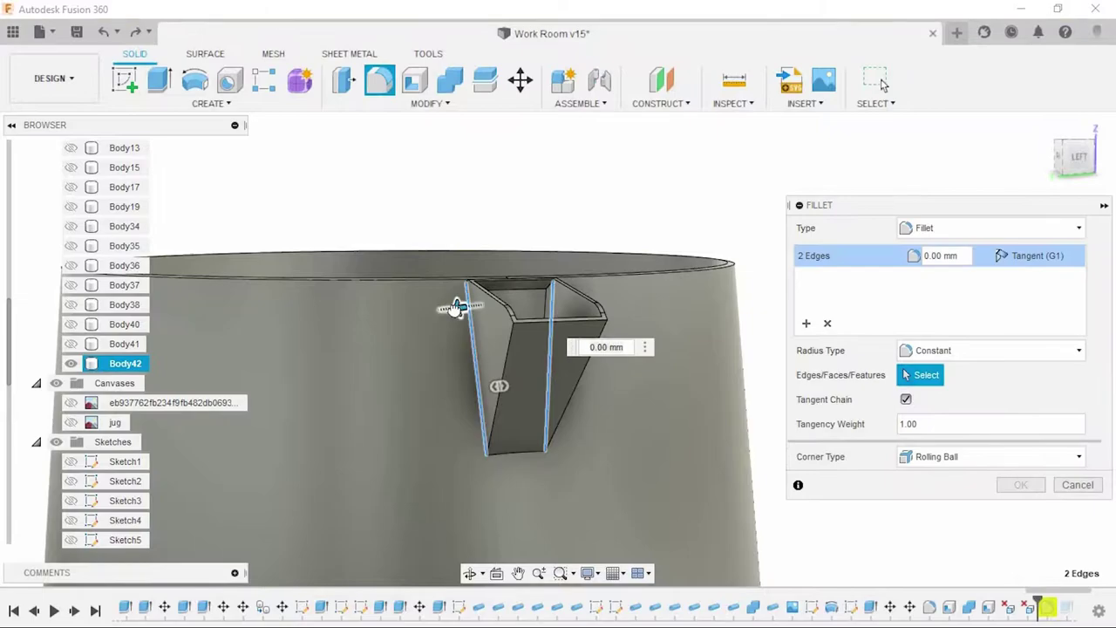
click(1001, 491)
Step: Round the lower spout edge with a 3.50 mm fillet
click(529, 455)
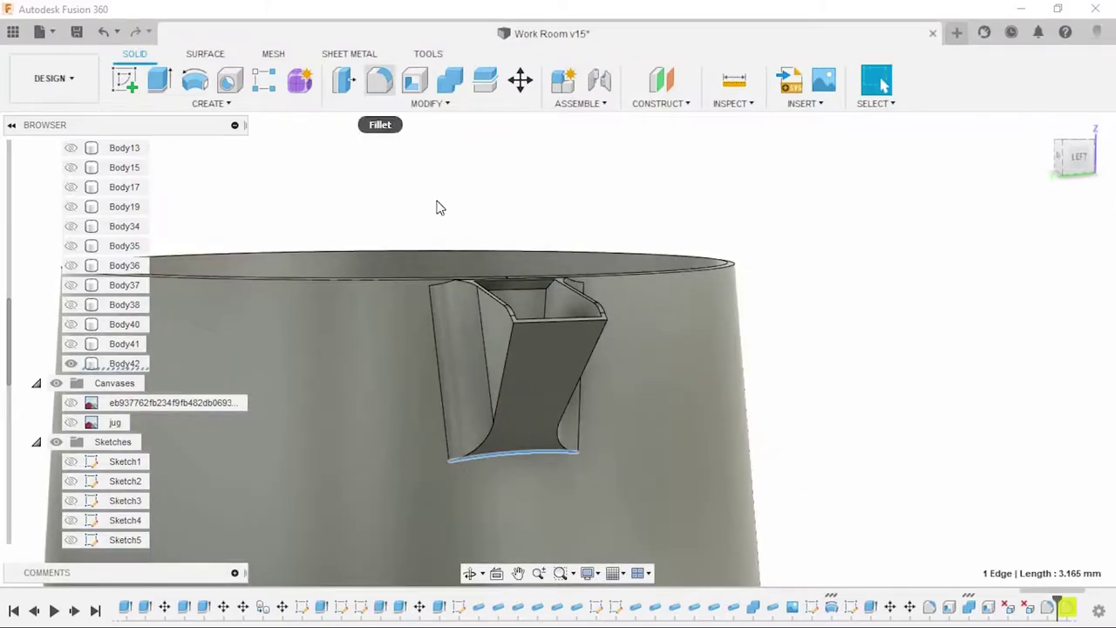
key(f)
drag(530, 460, 536, 465)
key(Return)
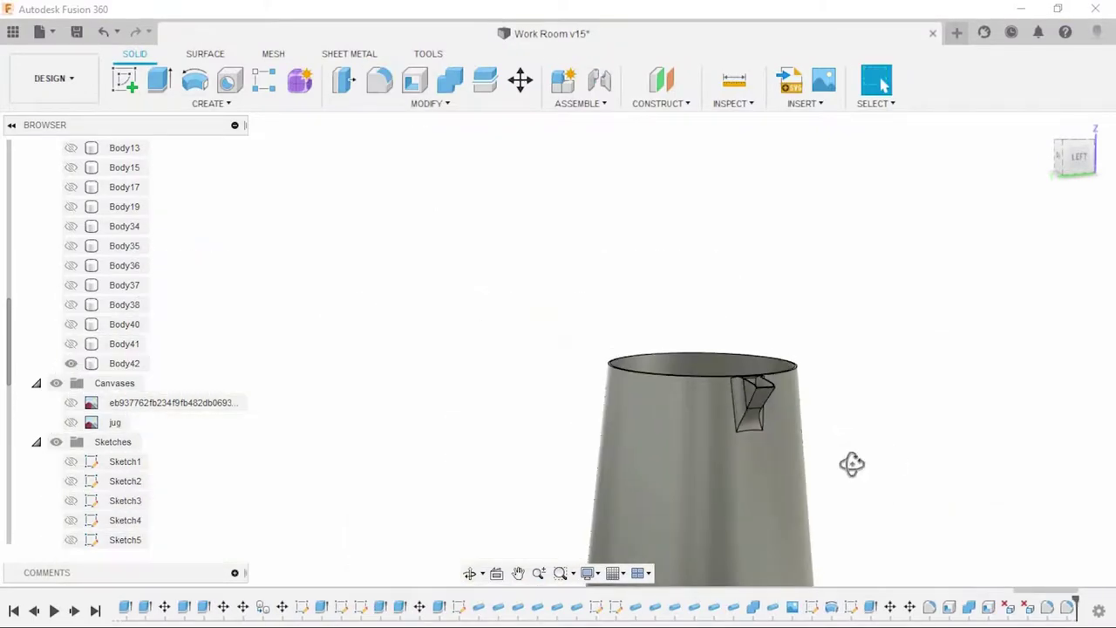
Step: Add a 0.25 mm fillet to another spout edge
mouse_move(851, 463)
middle_down()
mouse_move(749, 382)
mouse_move(788, 387)
middle_up()
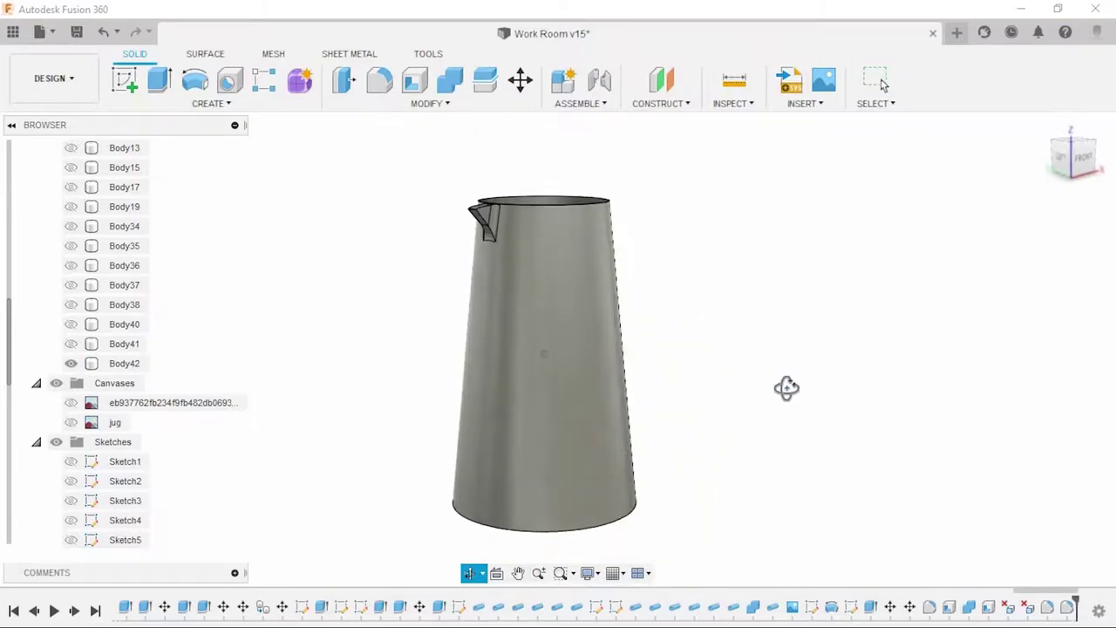
scroll(515, 278, up, 5)
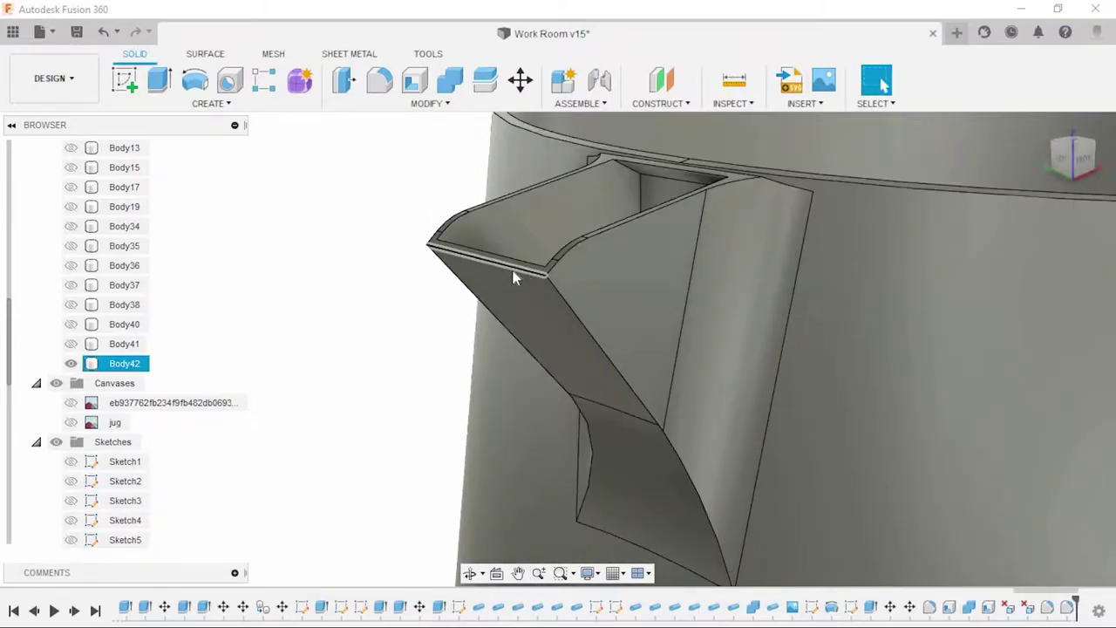
click(374, 90)
text(0.25)
click(1012, 485)
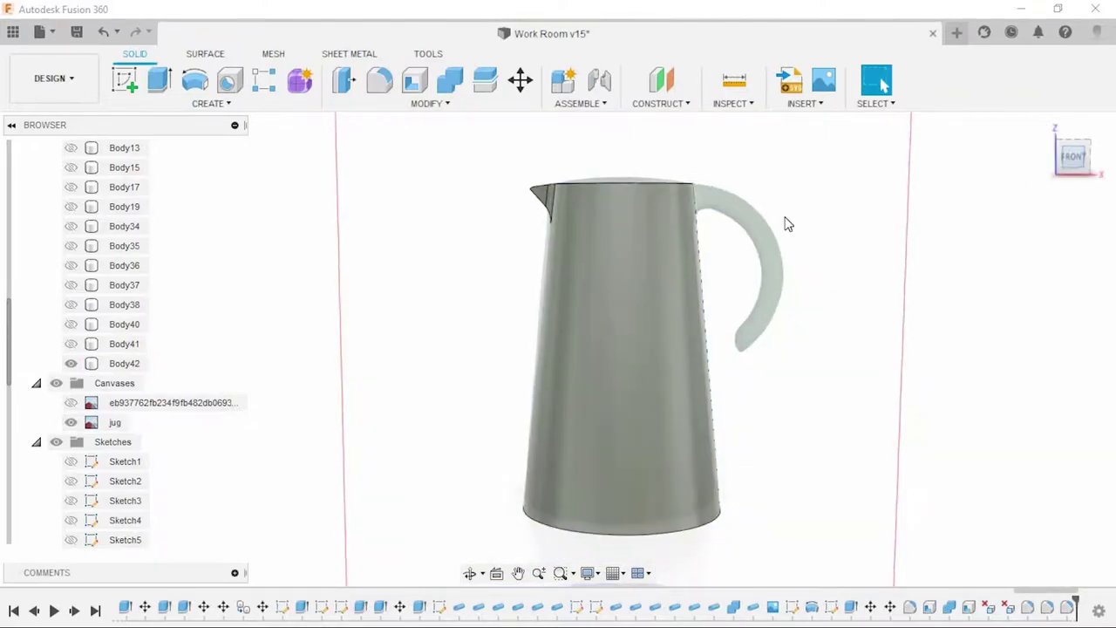
scroll(410, 179, up, 2)
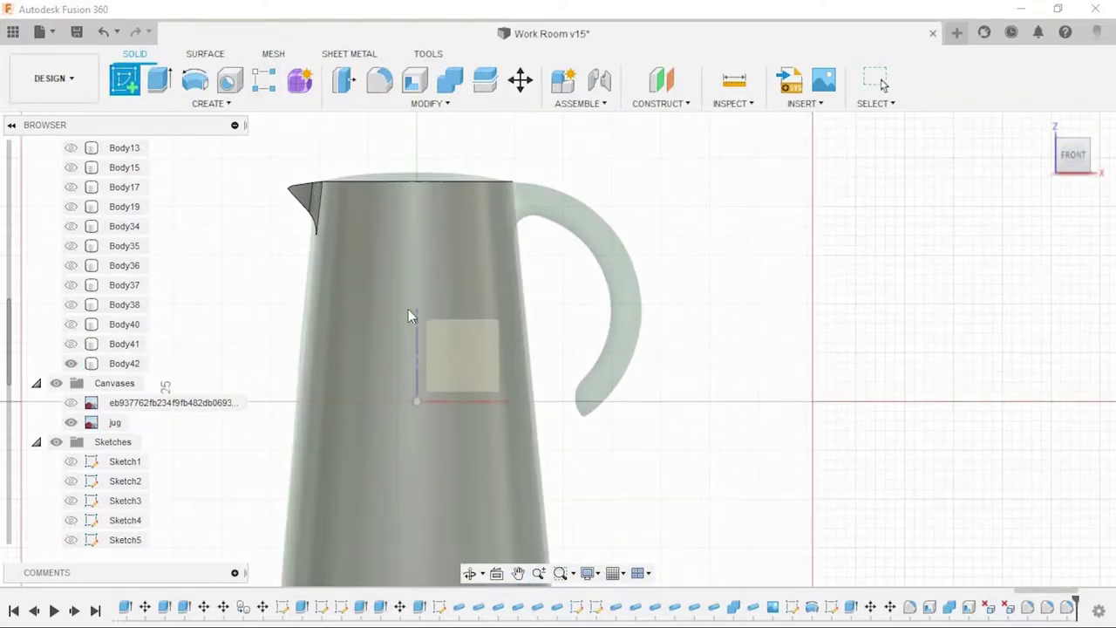
Step: Sketch on the front plane and trace the jug handle with a fit-point spline
click(410, 314)
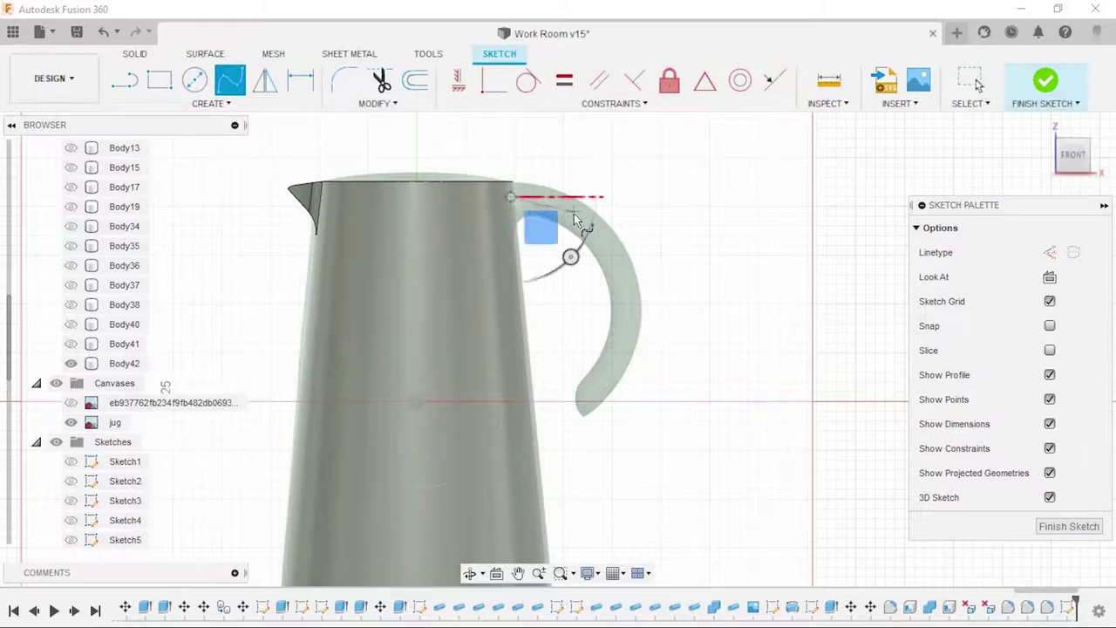
click(618, 273)
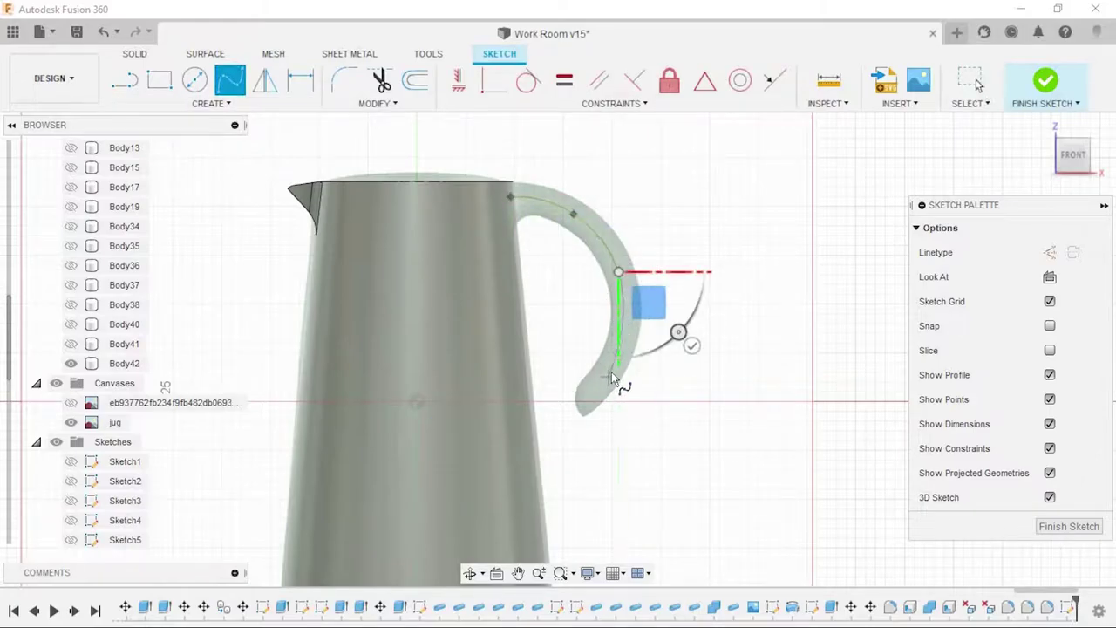
scroll(613, 359, up, 3)
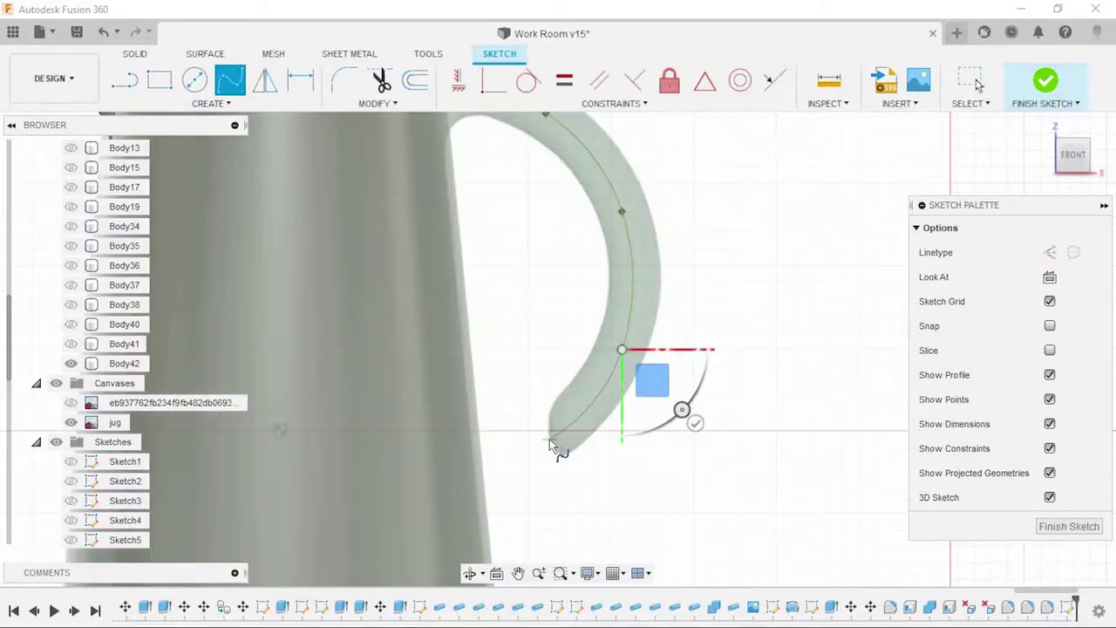
middle_drag(539, 449, 455, 543)
scroll(727, 308, down, 5)
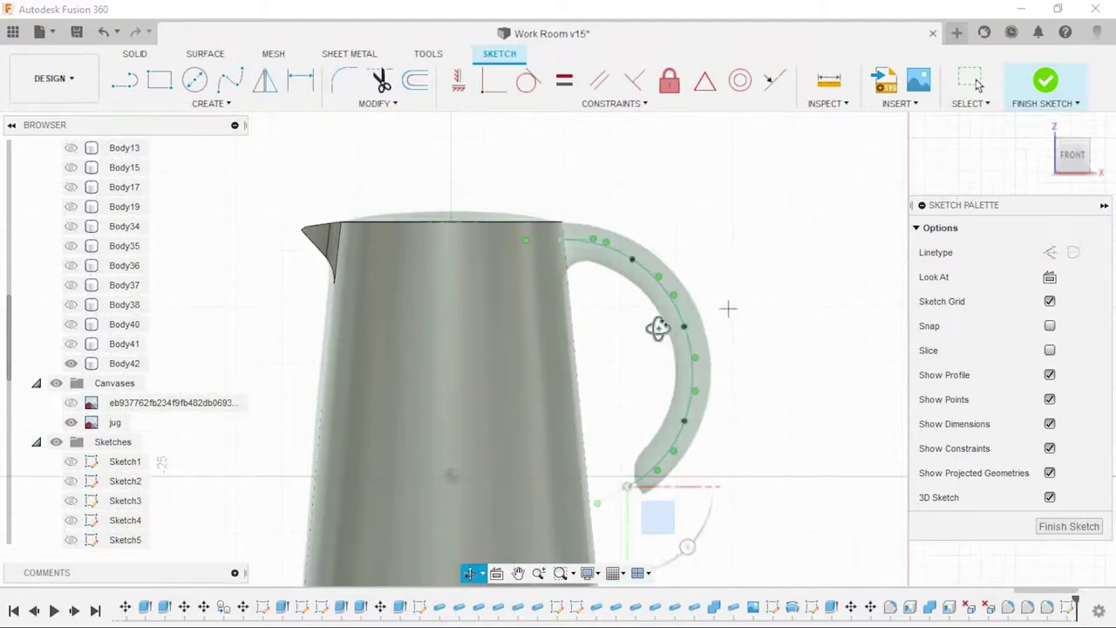
shift+middle_drag(727, 308, 409, 171)
Step: Discard the stray diameter circle and leave only the handle spline
key(c)
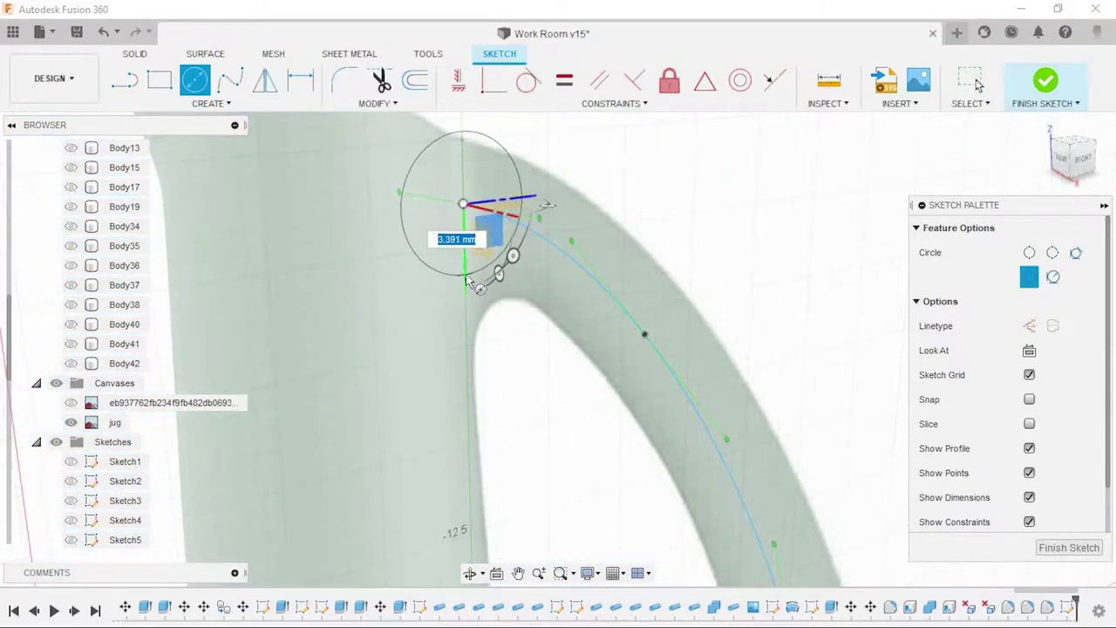
key(ctrl+z)
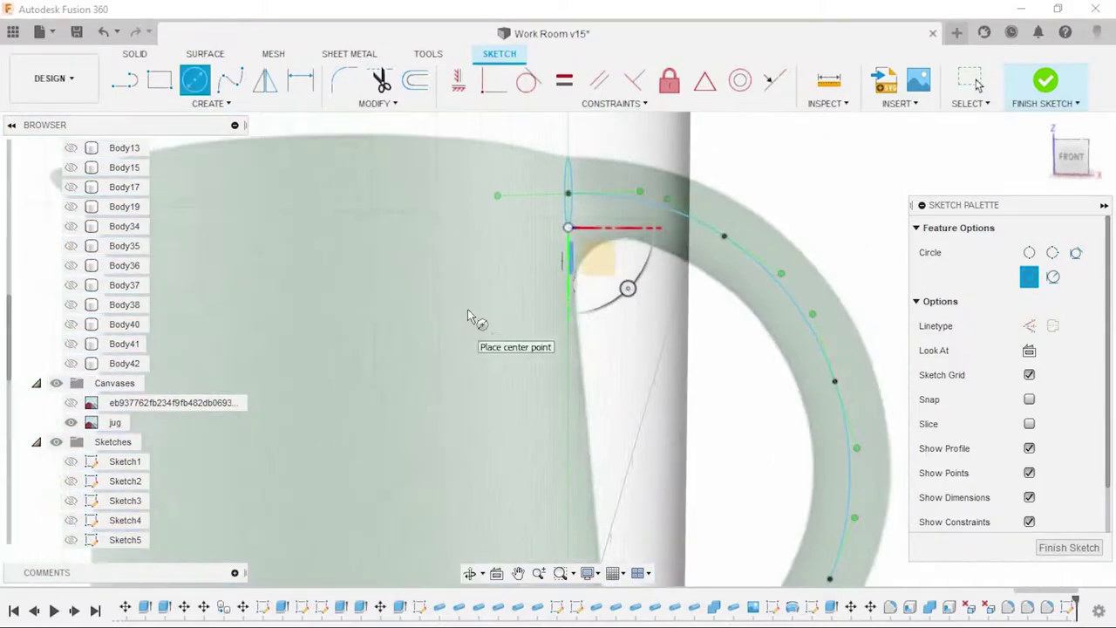
scroll(577, 297, up, 2)
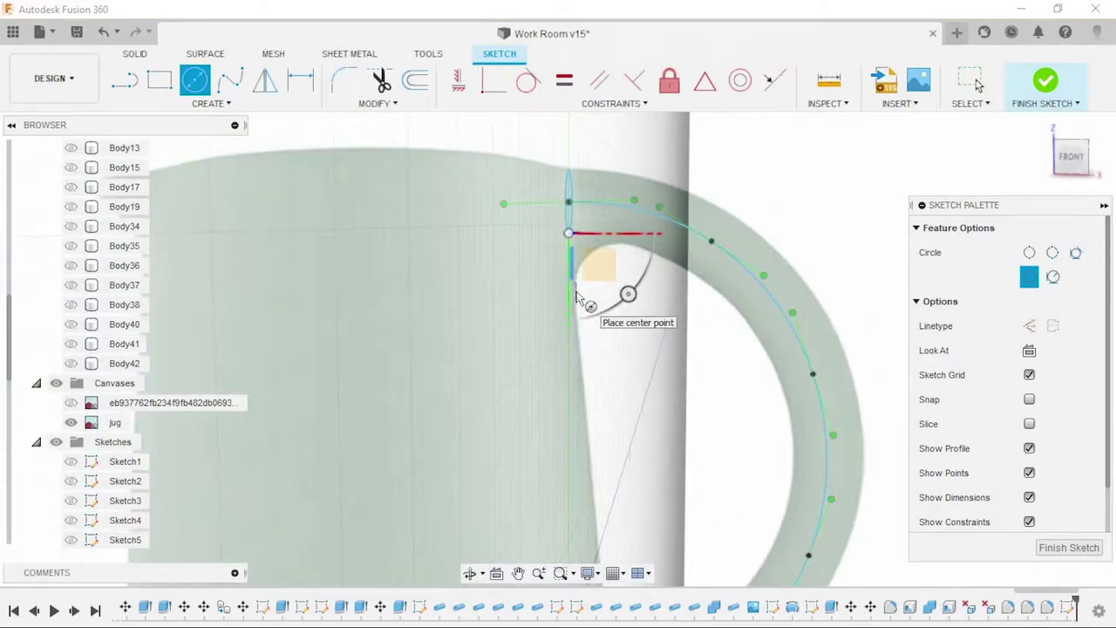
scroll(574, 283, up, 2)
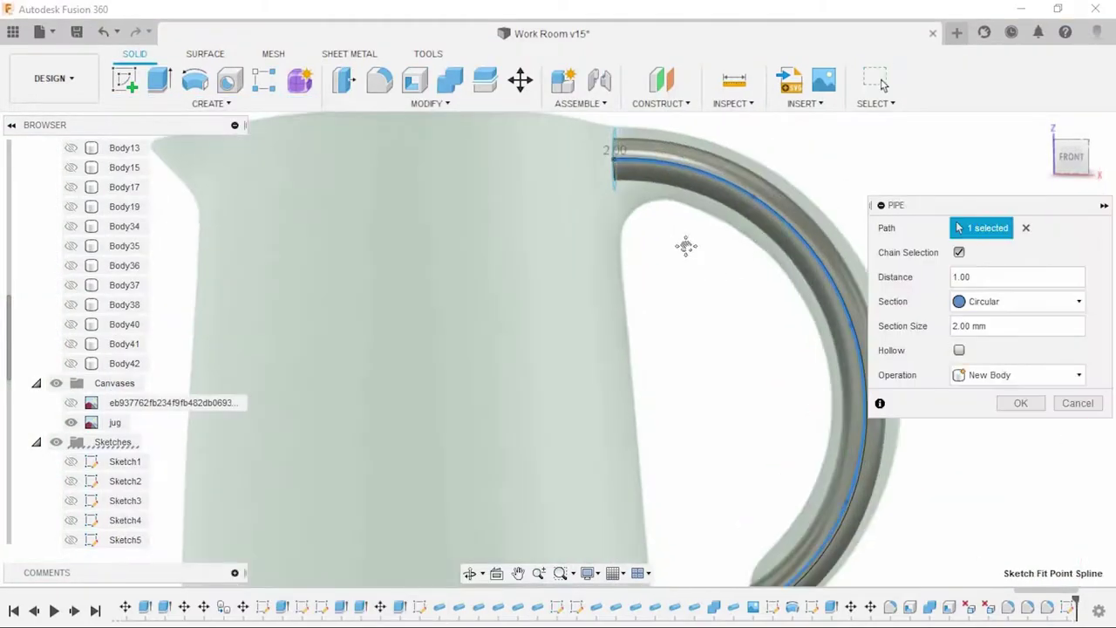
Step: Pipe the handle spline with a 3.00 mm circular section as a new body
shift+middle_drag(590, 346, 673, 202)
drag(673, 203, 688, 200)
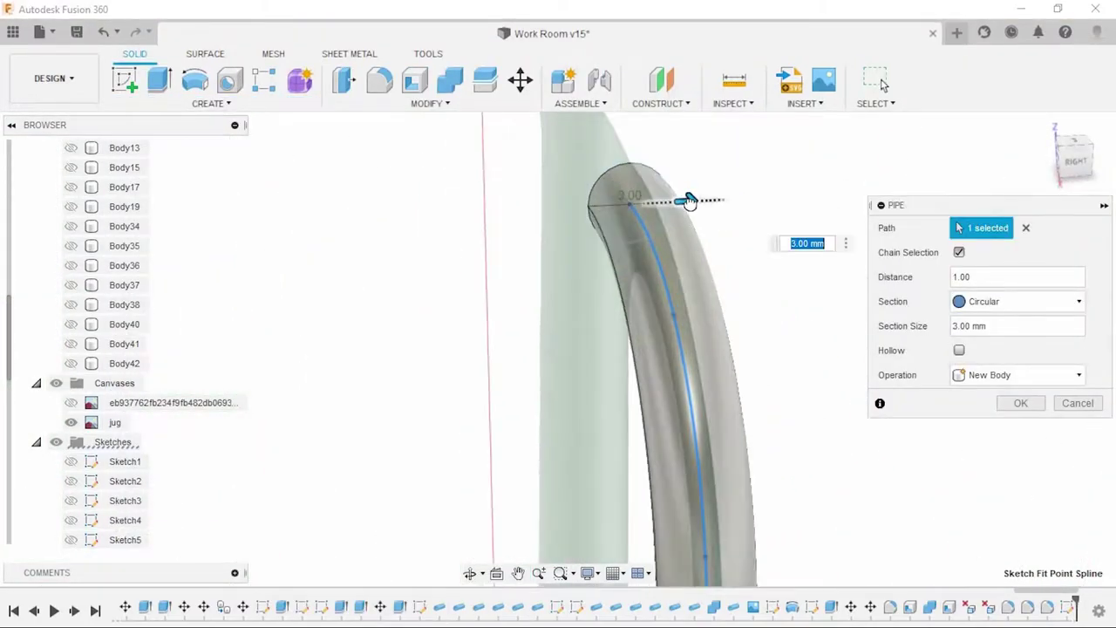
shift+middle_drag(590, 242, 578, 229)
scroll(610, 279, down, 2)
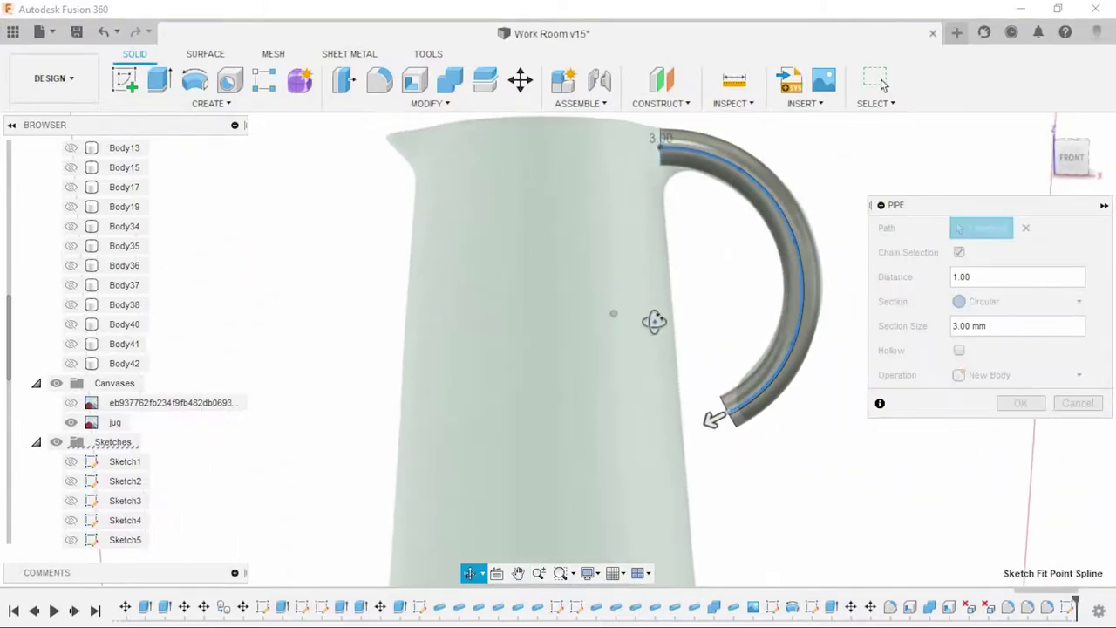
key(Return)
Step: Fillet the lower end edge of the handle pipe
scroll(697, 363, up, 3)
shift+middle_drag(665, 414, 655, 314)
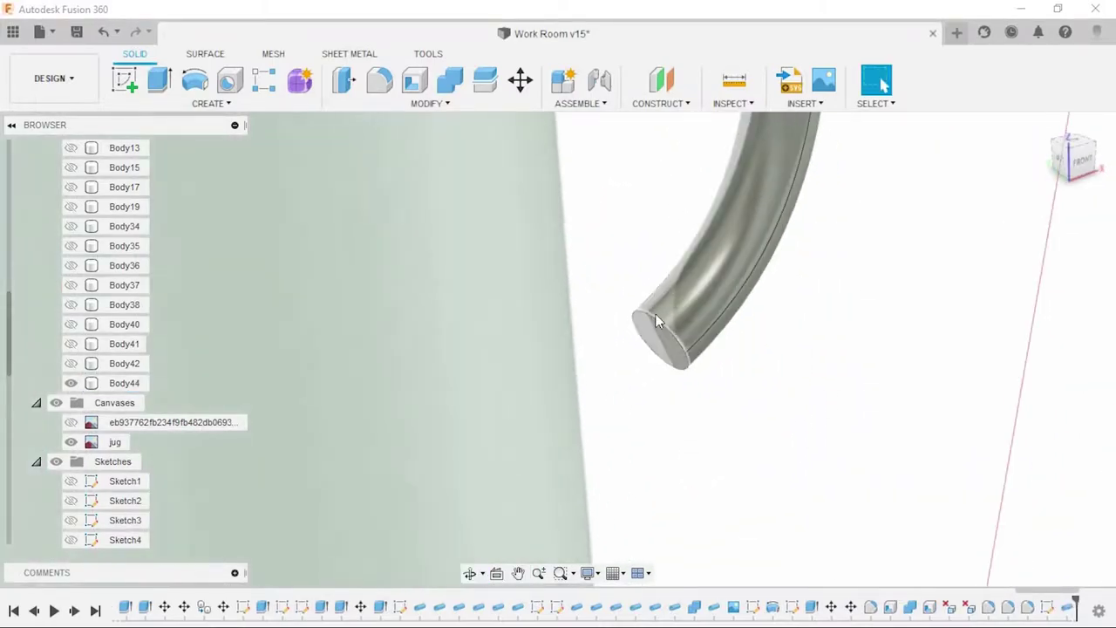
click(381, 81)
drag(638, 310, 650, 312)
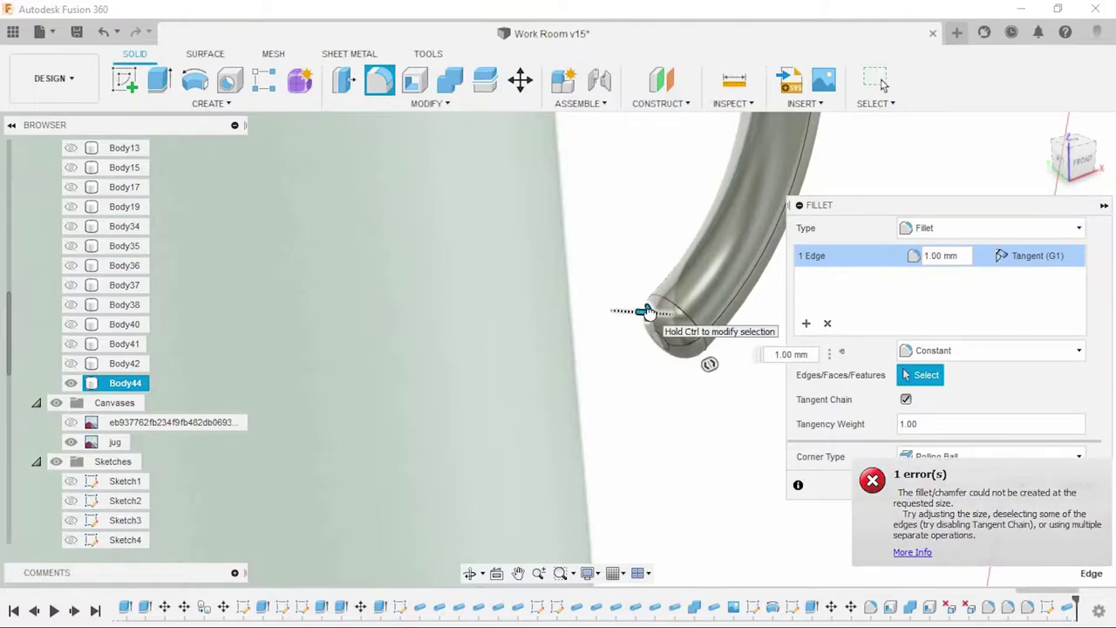
text(1.5)
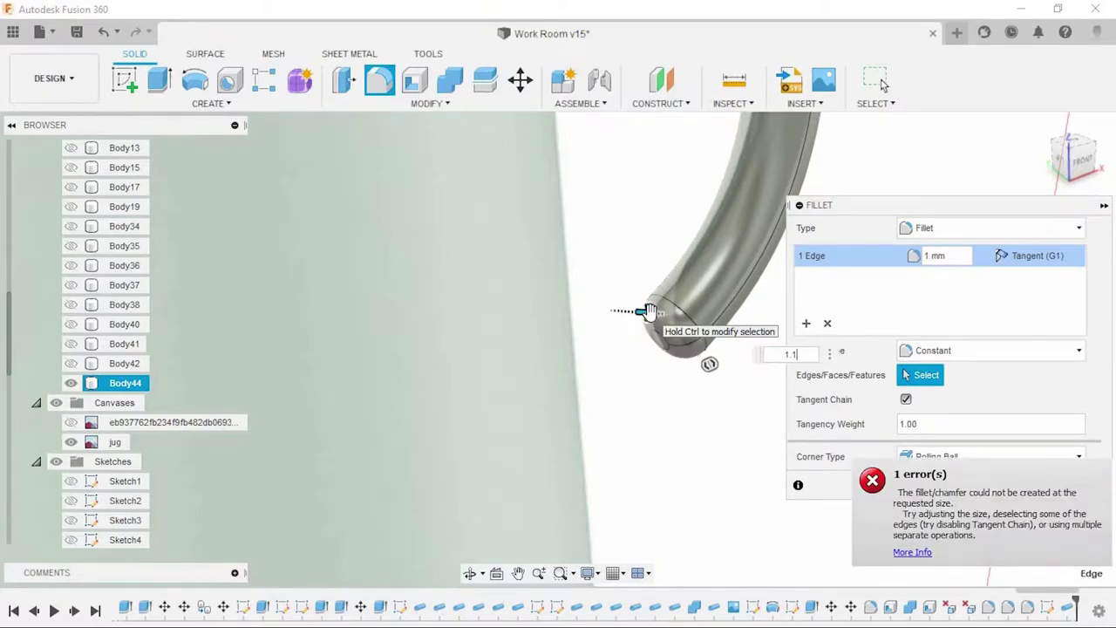
key(BackSpace)
text(2)
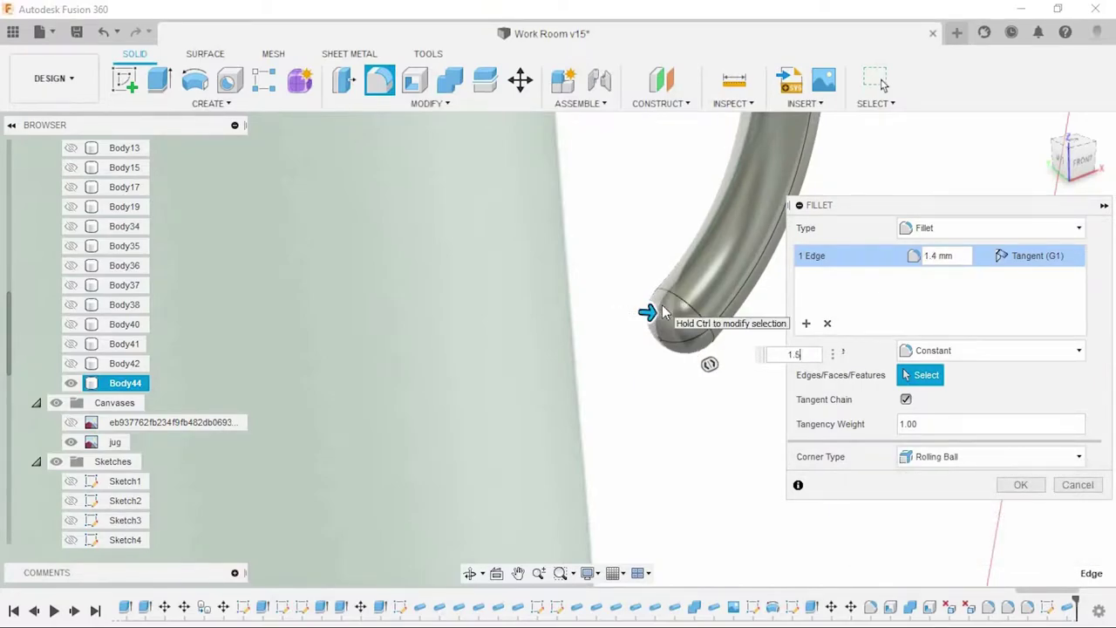
key(Return)
scroll(805, 346, down, 5)
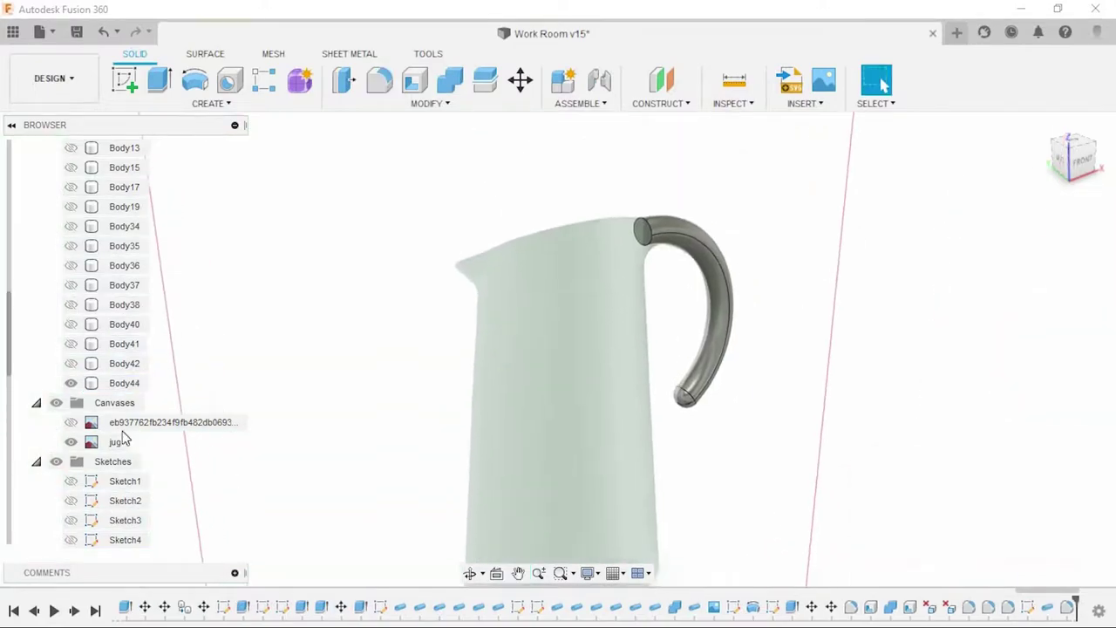
Step: Hide the reference image and move the handle's top end face where it meets the rim
click(70, 441)
click(71, 383)
shift+middle_drag(654, 301, 636, 236)
scroll(636, 237, up, 3)
click(613, 241)
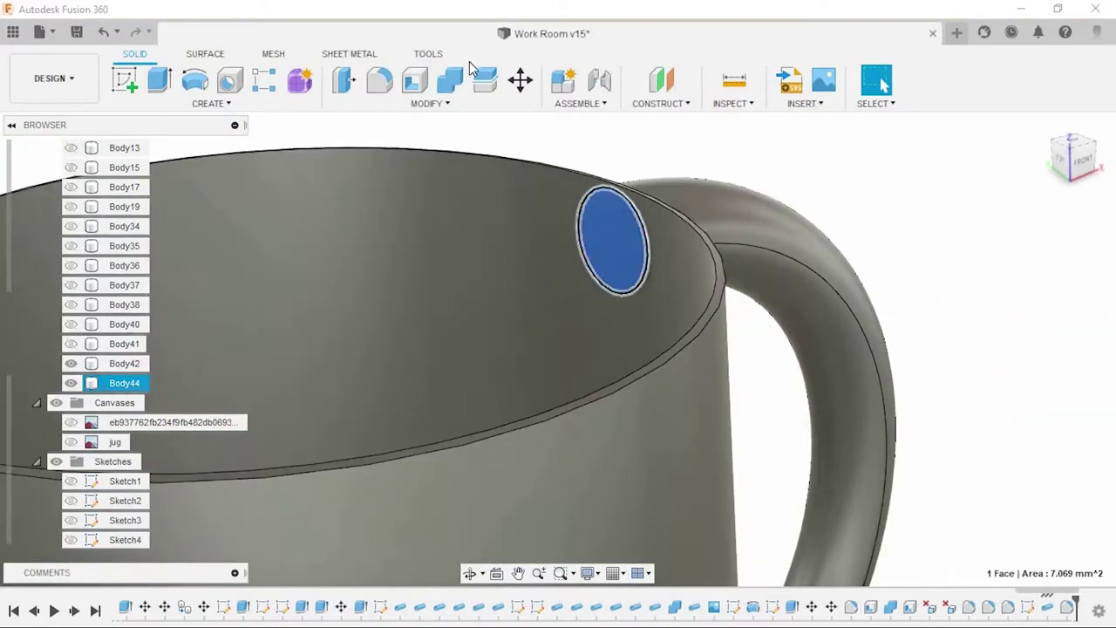
click(519, 79)
key(Return)
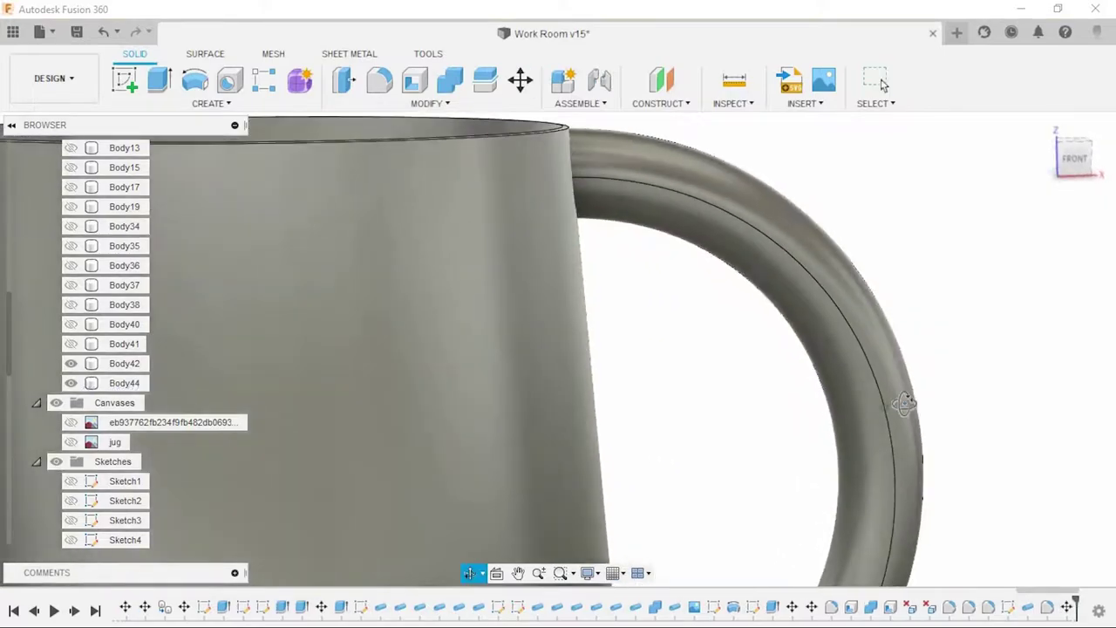
Step: Start a fillet on the jug's bottom rim edge, then cancel it
shift+middle_drag(985, 428, 605, 243)
scroll(606, 244, down, 5)
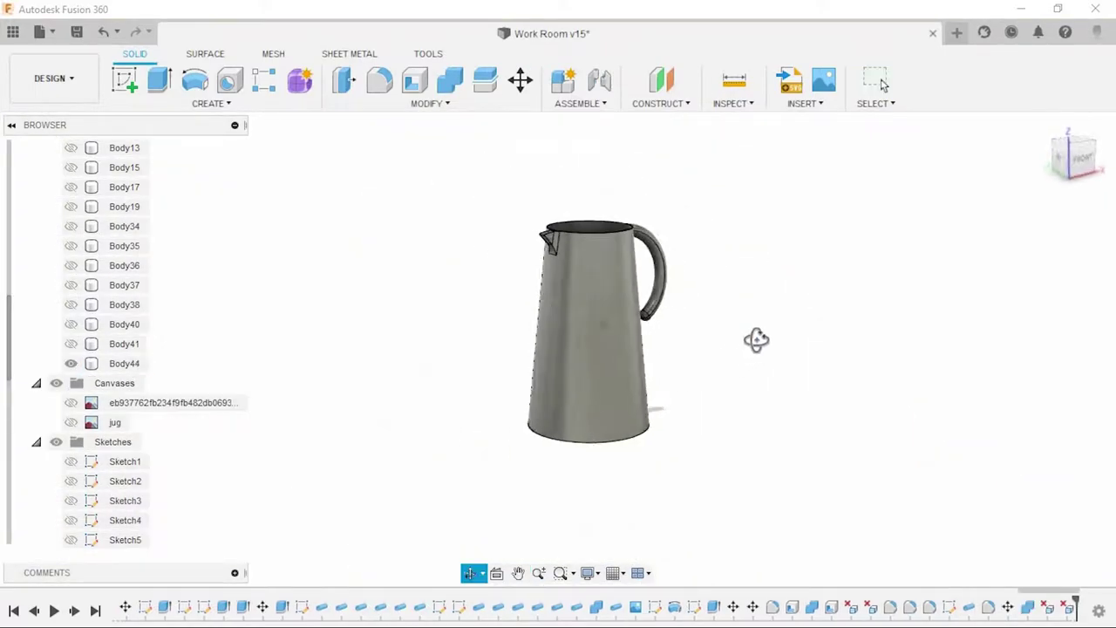
shift+middle_drag(755, 339, 723, 331)
scroll(574, 488, up, 5)
click(575, 434)
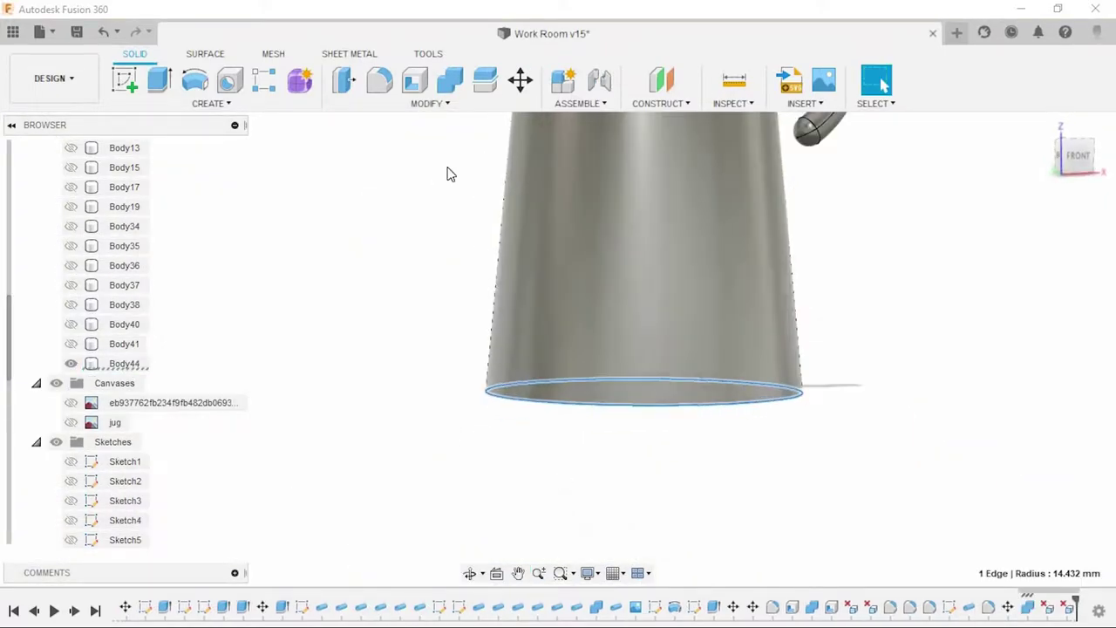
key(f)
mouse_move(541, 405)
shift+middle_down()
mouse_move(549, 453)
mouse_move(608, 200)
shift+middle_up()
key(Escape)
Step: Fillet both bottom rim edges of the jug
scroll(542, 463, down, 2)
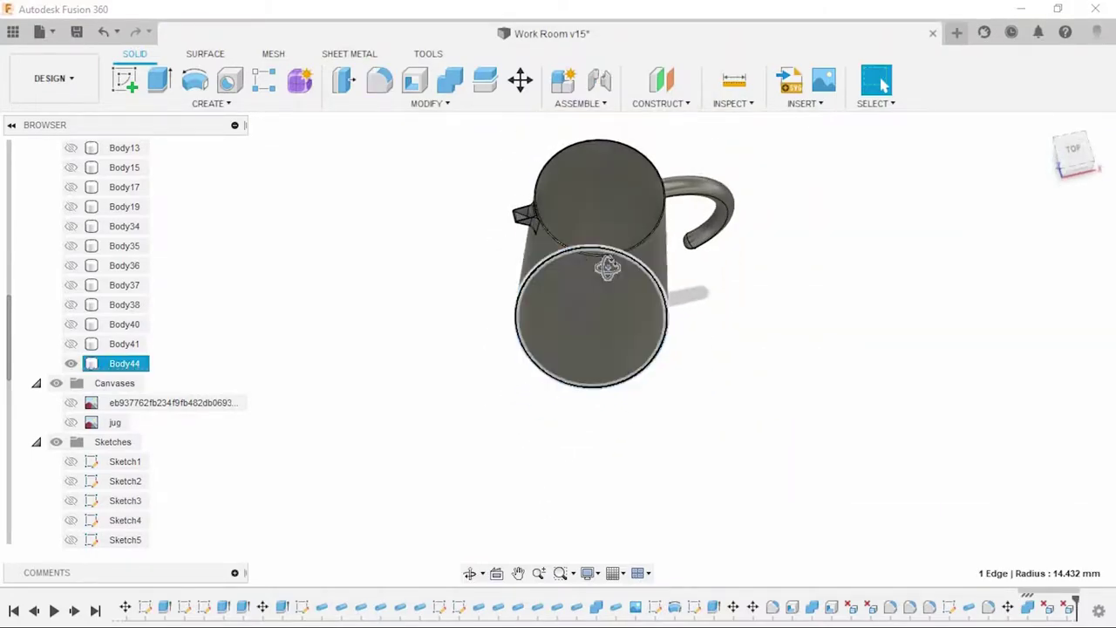
scroll(607, 200, up, 3)
scroll(607, 199, up, 3)
shift+click(608, 202)
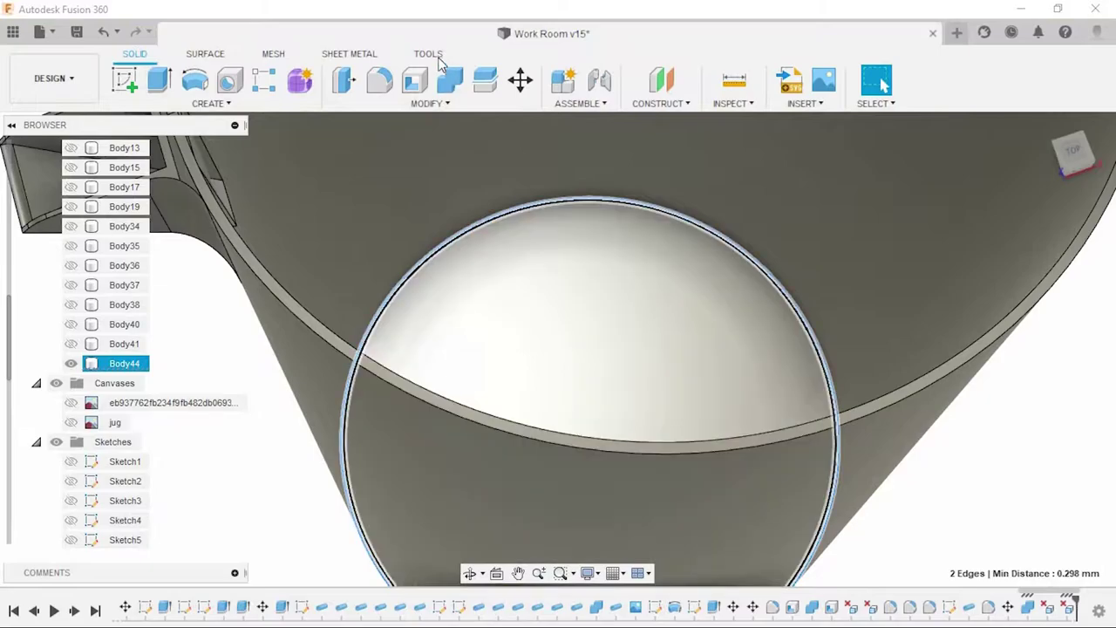
key(f)
scroll(597, 257, down, 5)
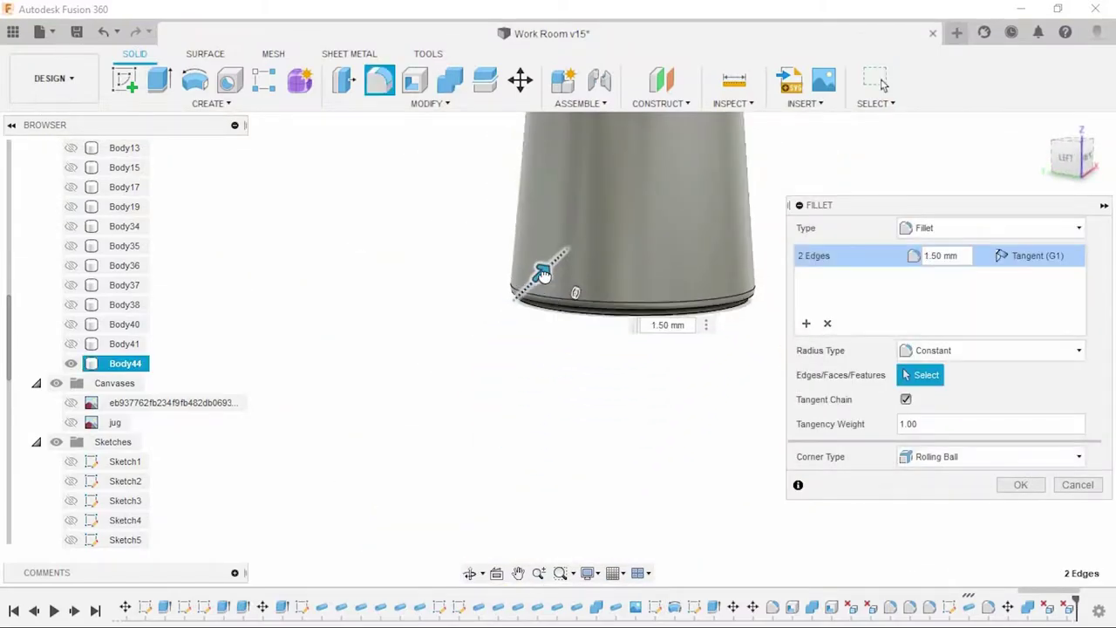
shift+middle_drag(541, 273, 535, 274)
scroll(497, 299, up, 3)
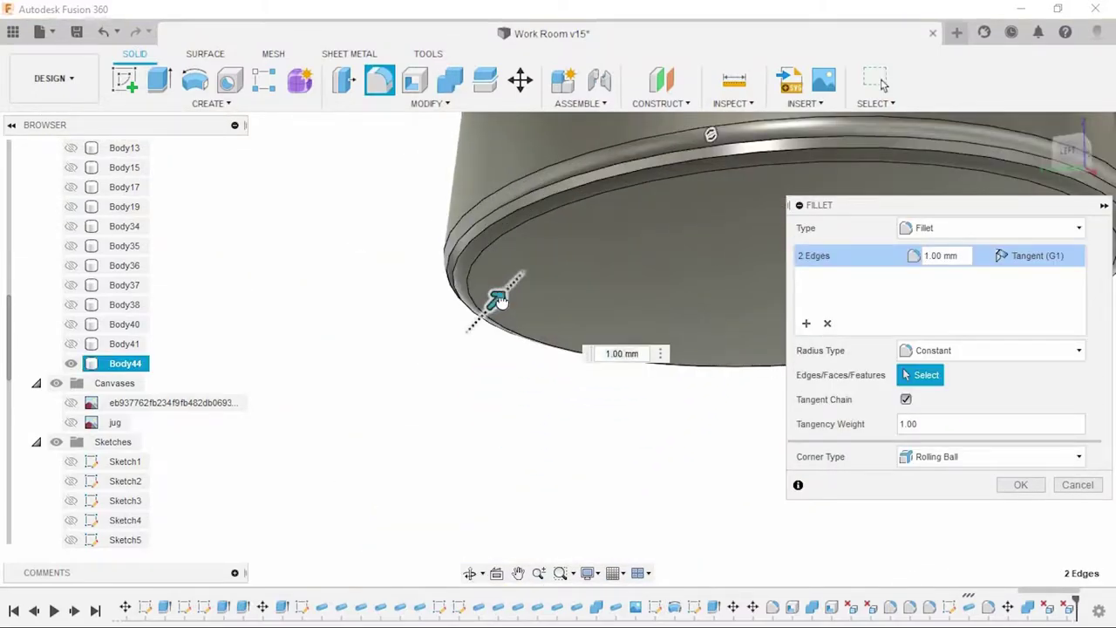
key(Return)
Step: Shift the jug's bottom face slightly with Move
scroll(723, 393, down, 5)
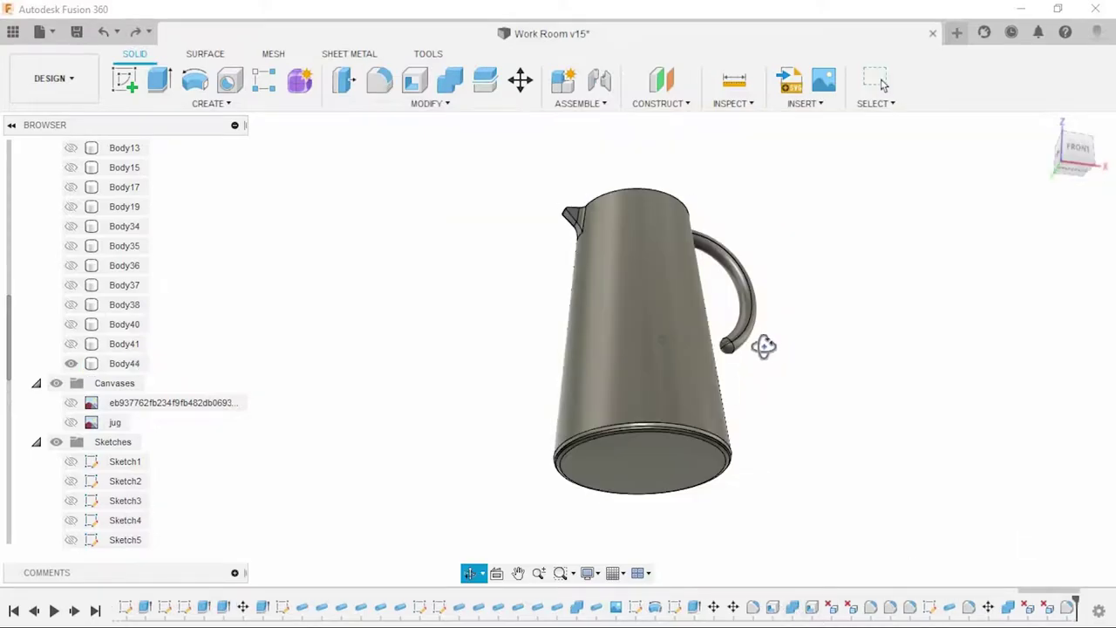
scroll(689, 427, up, 3)
scroll(690, 427, up, 2)
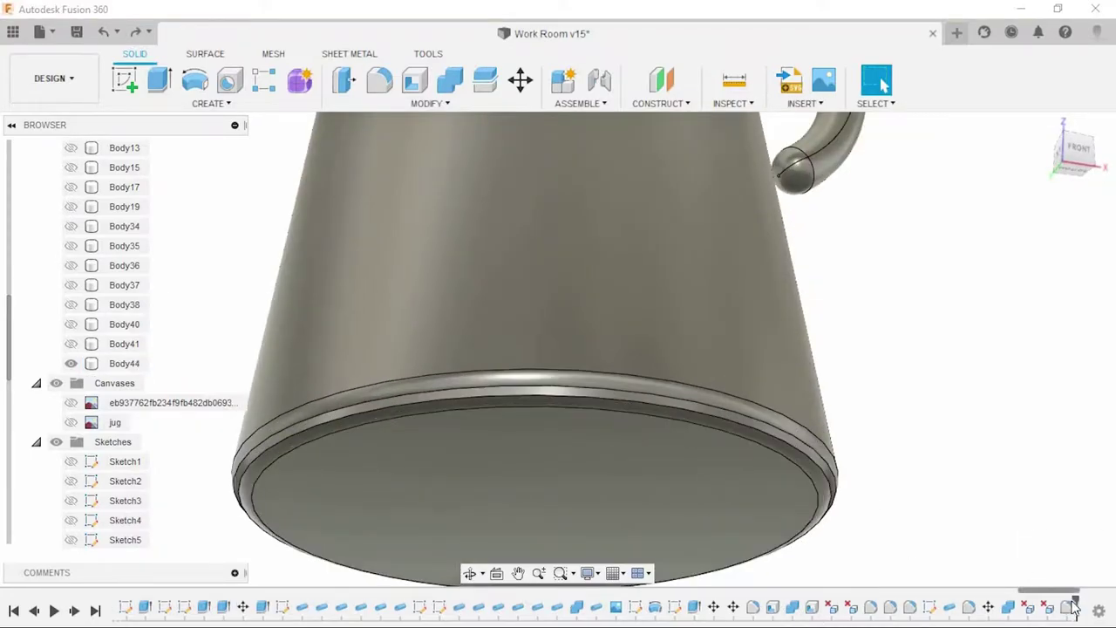
click(850, 466)
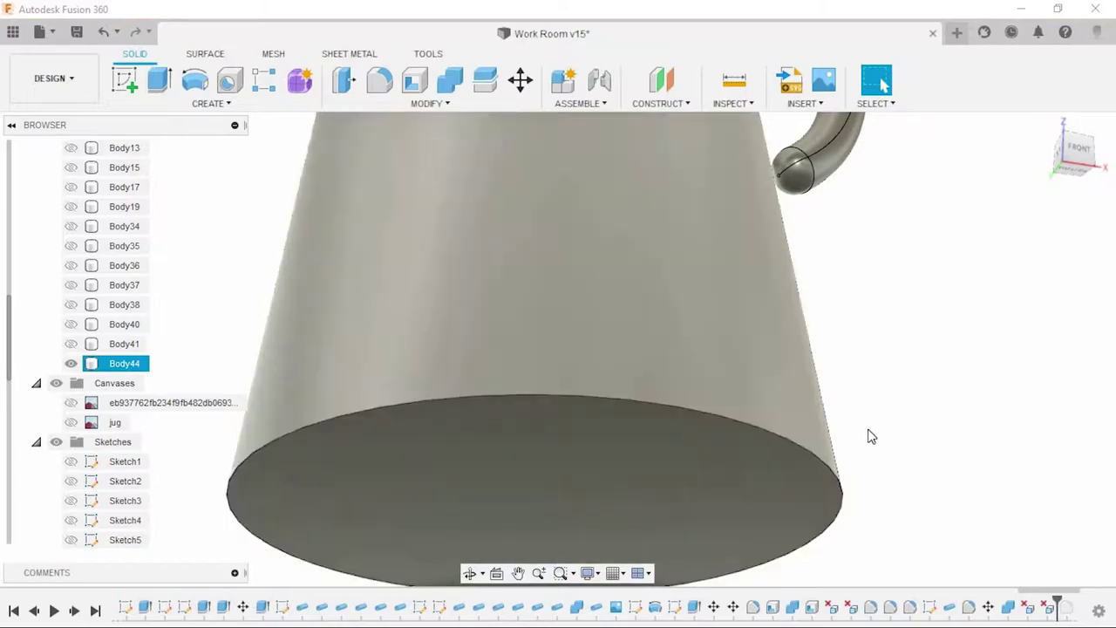
mouse_move(866, 436)
shift+middle_down()
mouse_move(807, 493)
mouse_move(623, 406)
mouse_move(661, 303)
mouse_move(544, 436)
shift+middle_up()
key(m)
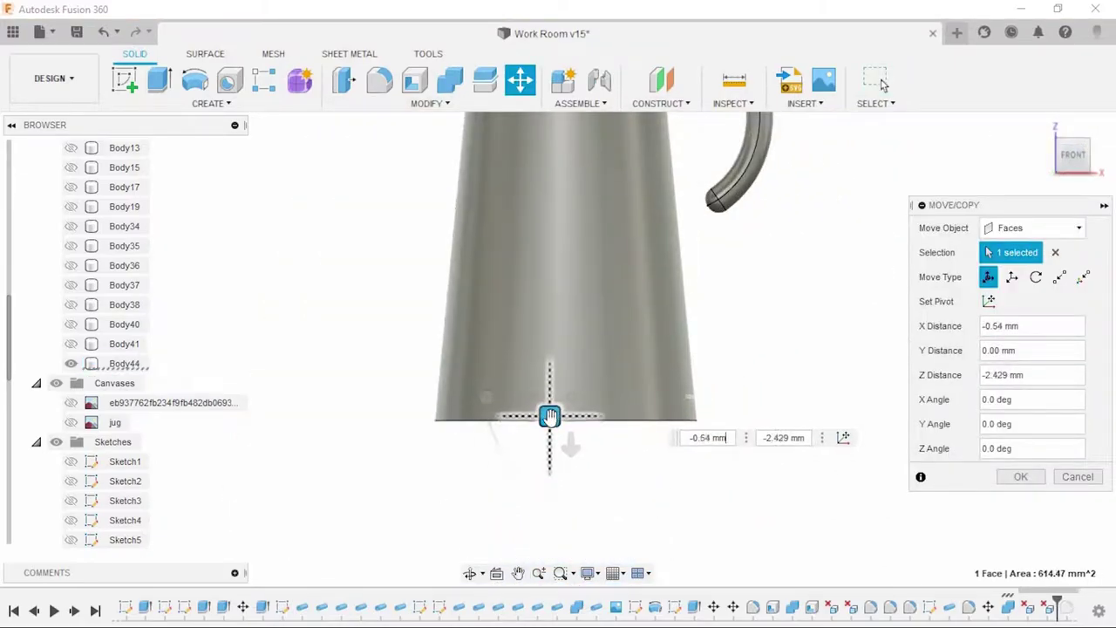
key(Return)
Step: Round off the jug's bottom edge with a fillet
click(610, 420)
shift+middle_drag(648, 466, 489, 364)
key(f)
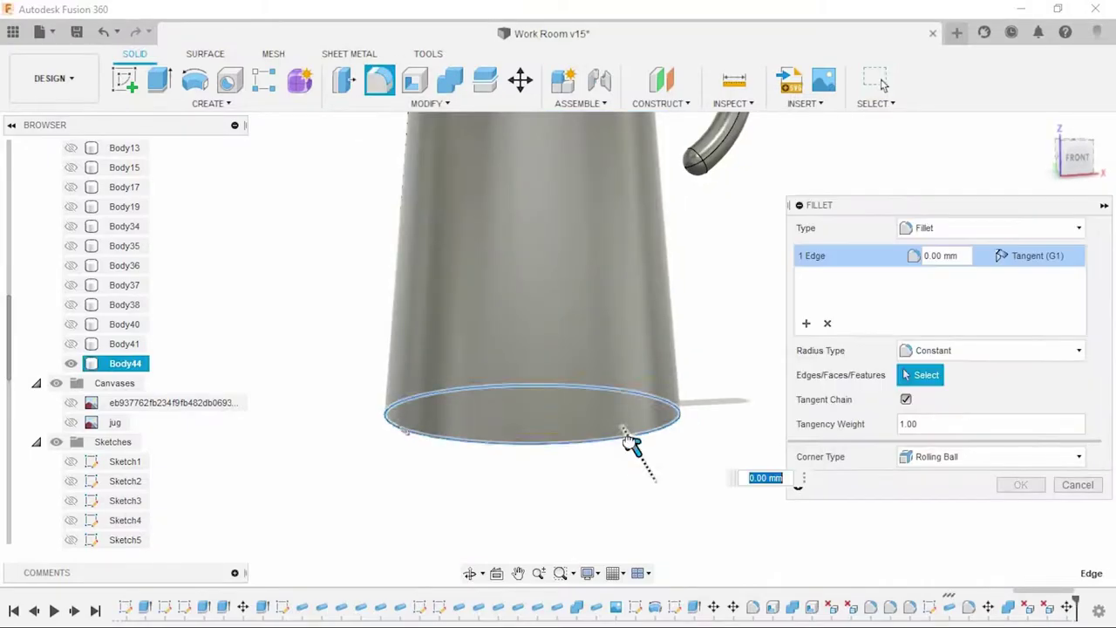
click(1019, 485)
scroll(814, 376, down, 5)
shift+middle_drag(814, 376, 581, 386)
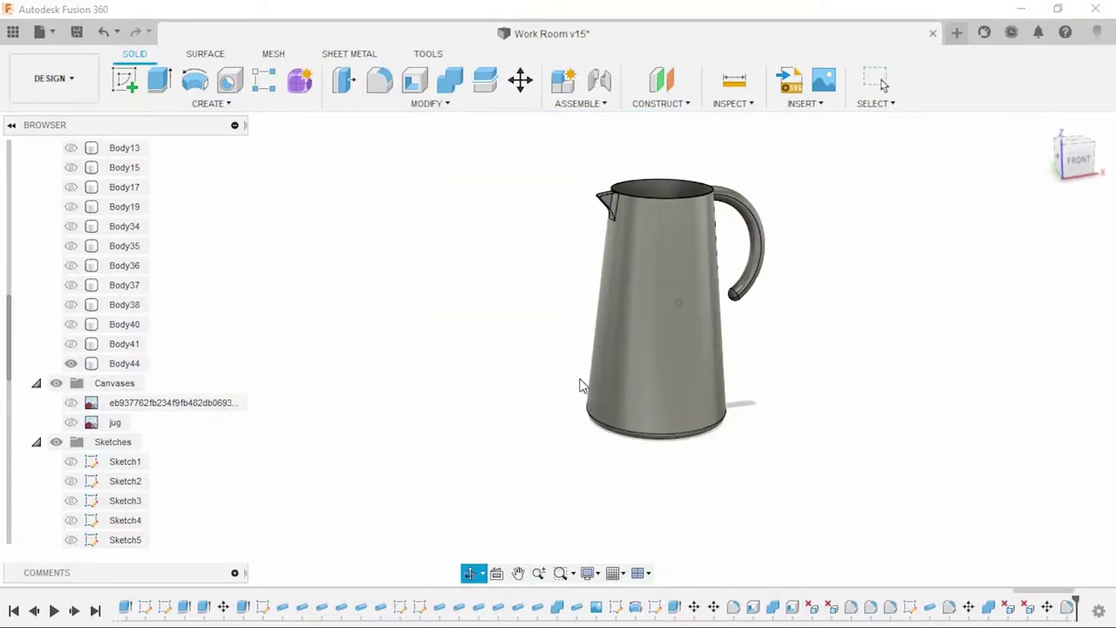
Step: Show the hidden room bodies from Wall through Body35 again
click(122, 344)
scroll(122, 349, up, 3)
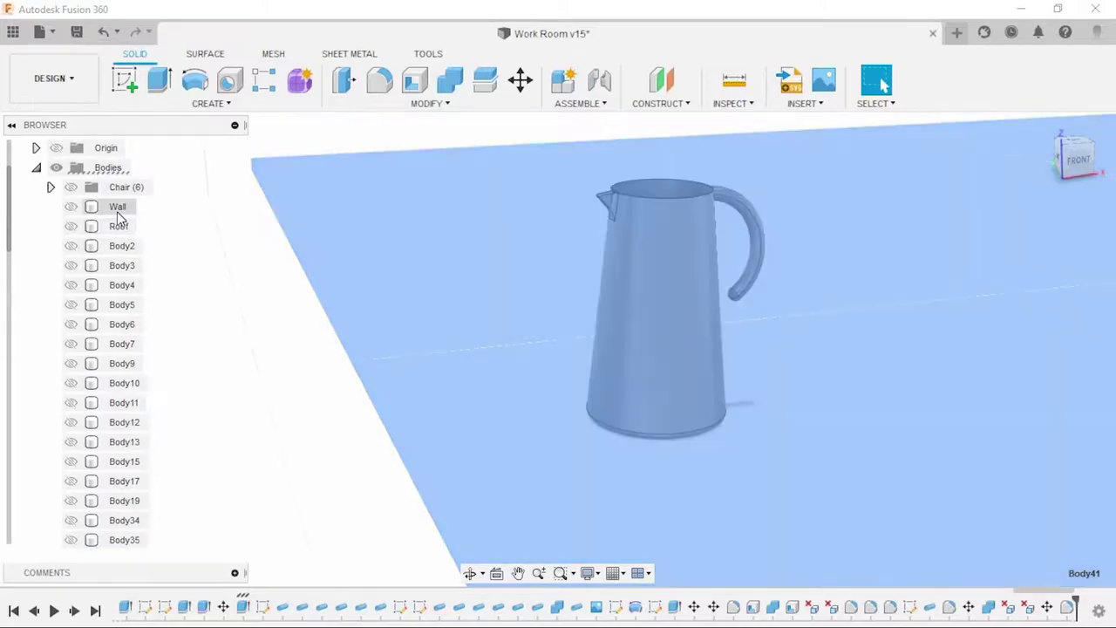
shift+click(115, 210)
right_click(116, 210)
click(177, 470)
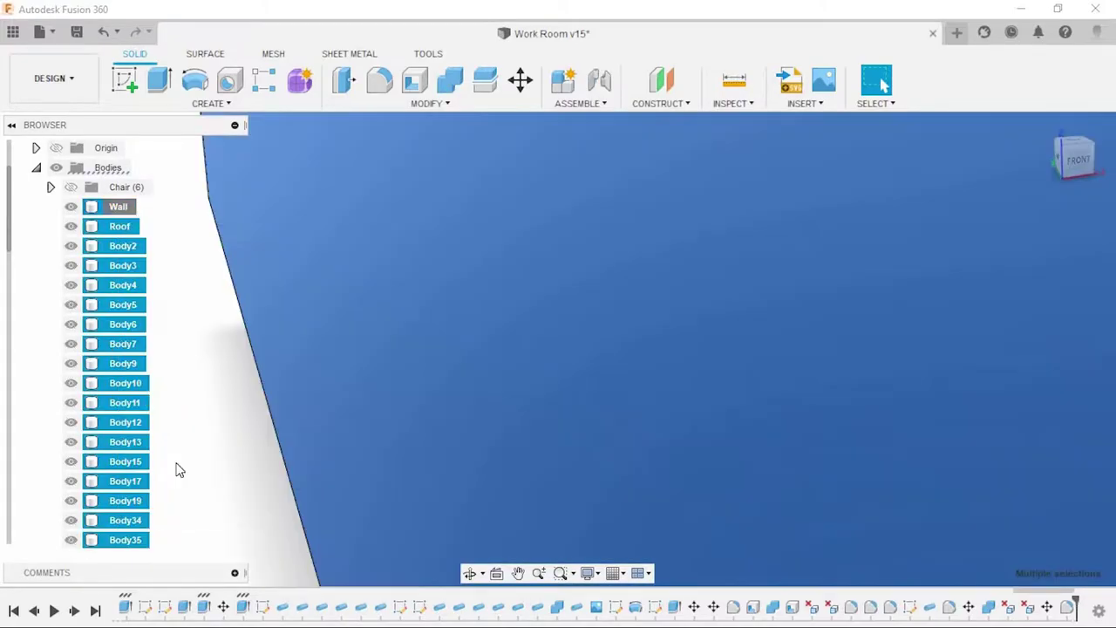
click(309, 386)
Step: Rename the jug body Body44 to 'Jug'
scroll(286, 378, down, 5)
scroll(117, 460, down, 3)
text(J)
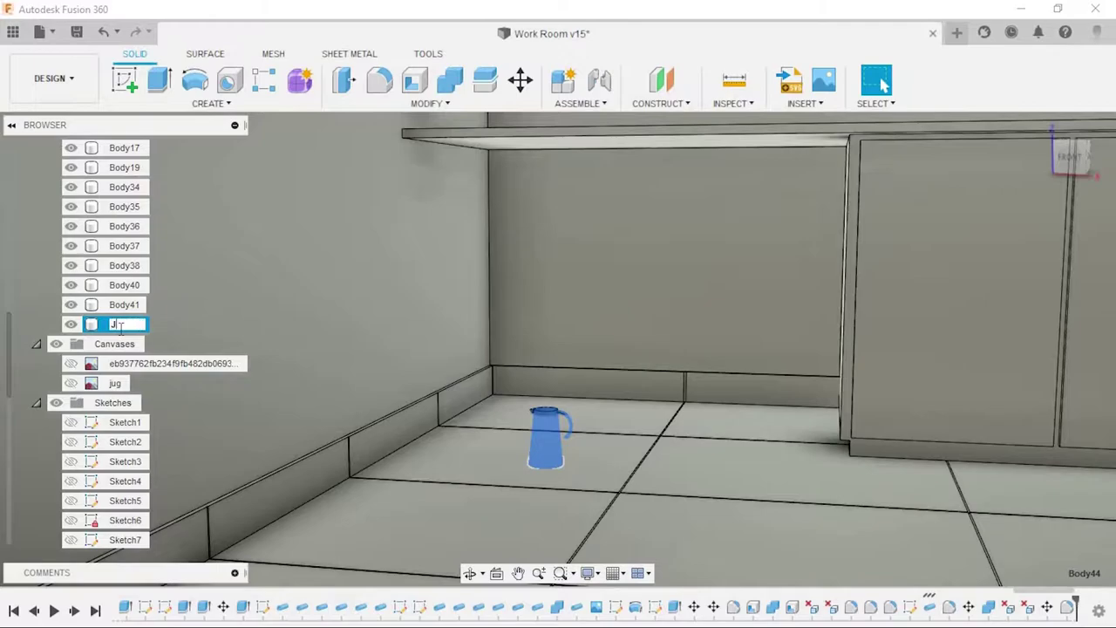
text(ug)
key(Return)
Step: Scale the Jug body up by a factor of 1.403
click(427, 103)
click(359, 209)
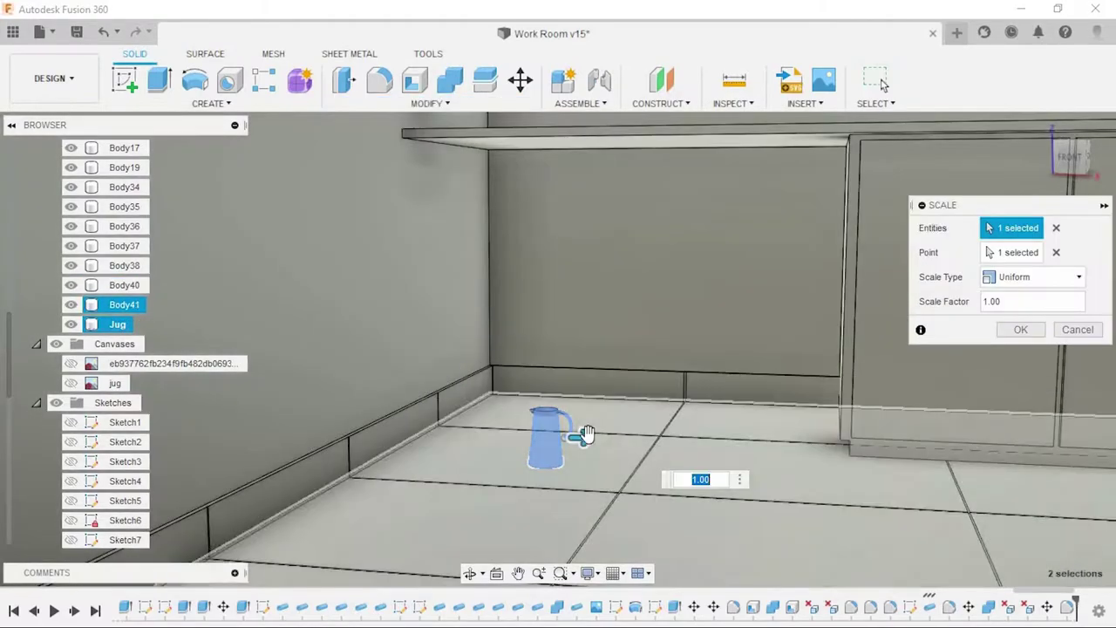
drag(586, 433, 592, 437)
shift+middle_drag(593, 438, 885, 395)
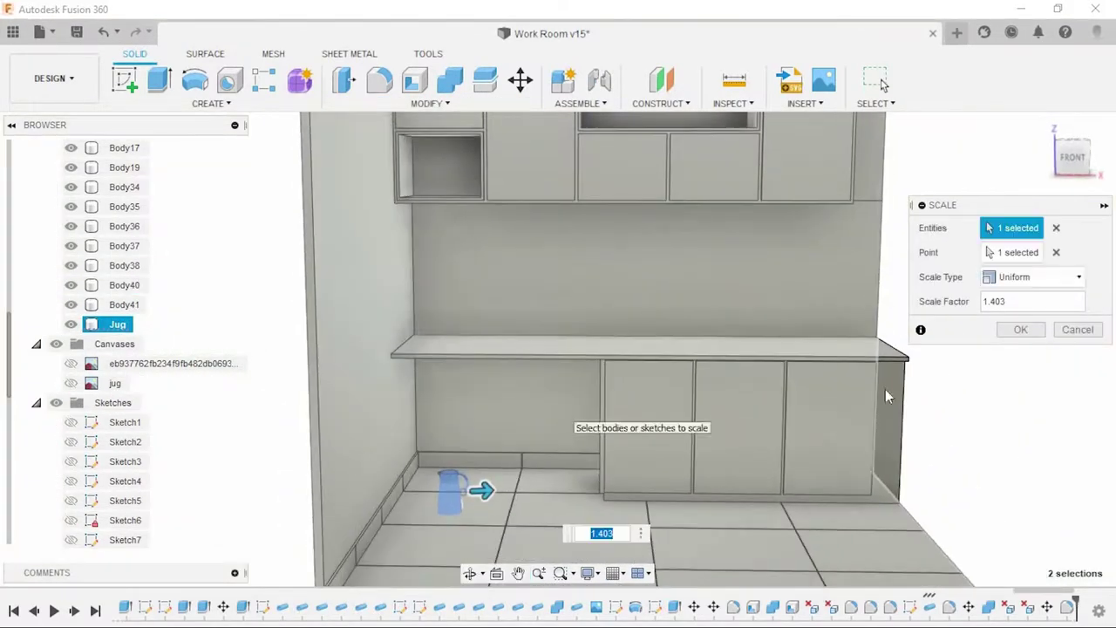
key(Return)
Step: Move the Jug up into the upper cabinet cubby, with a -30 mm depth offset
click(518, 94)
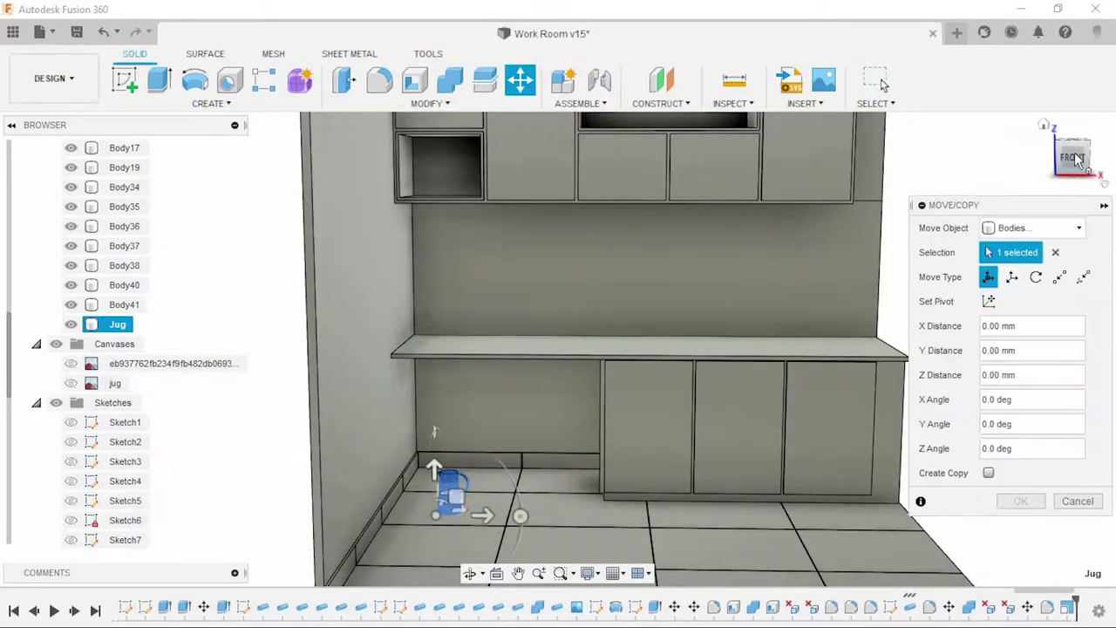
click(1072, 157)
drag(448, 486, 485, 236)
scroll(481, 471, up, 3)
drag(481, 471, 471, 391)
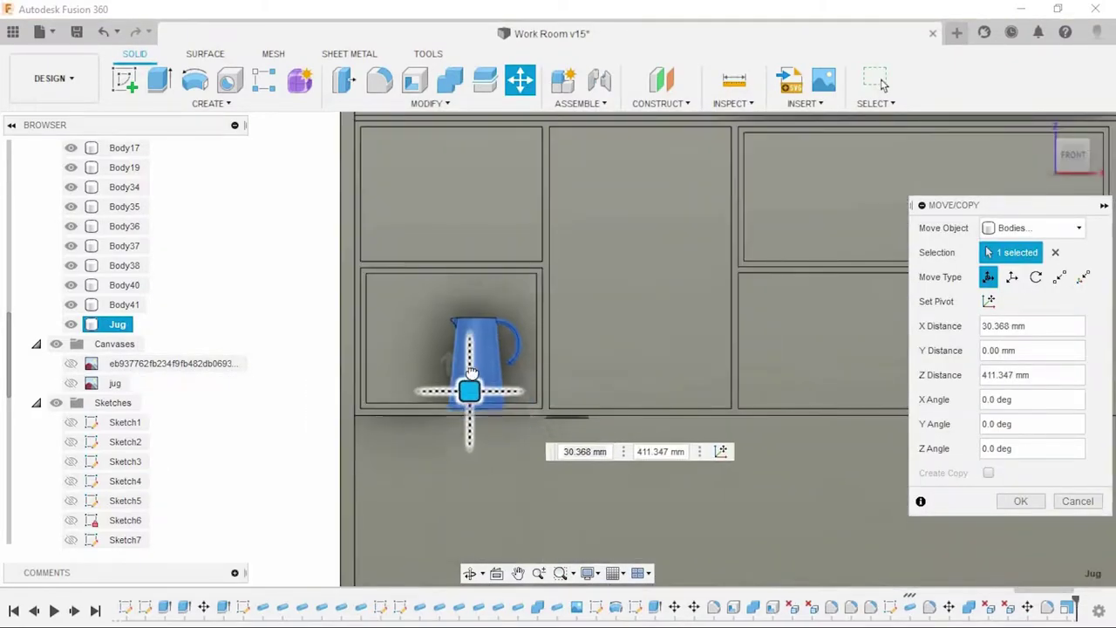
scroll(436, 398, up, 3)
mouse_move(435, 417)
shift+middle_down()
mouse_move(516, 486)
mouse_move(448, 419)
shift+middle_up()
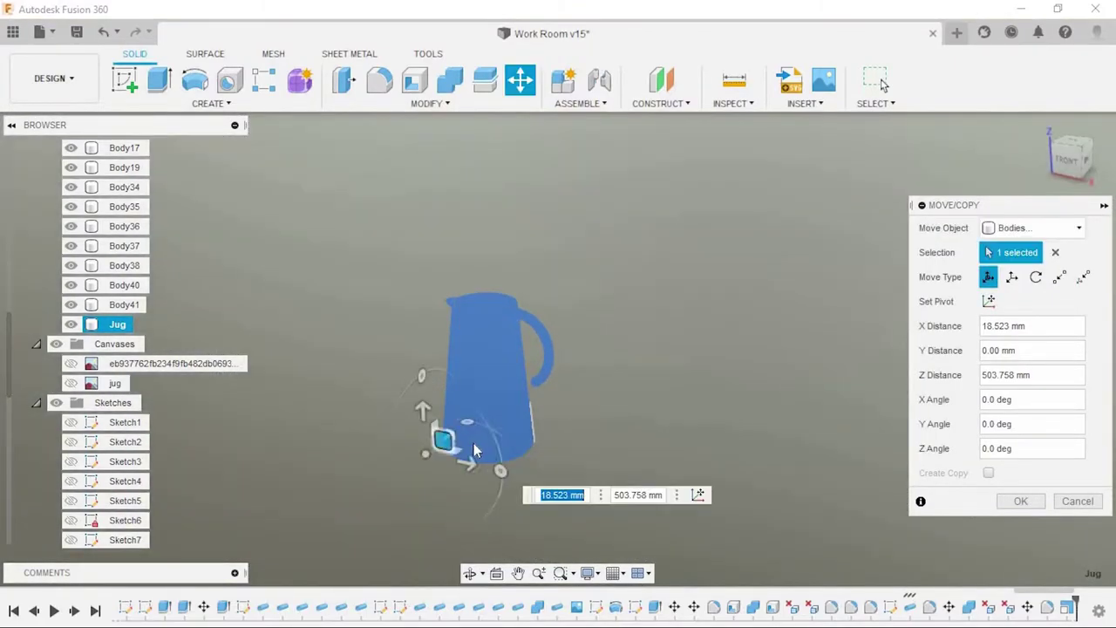
mouse_move(448, 418)
mouse_down()
mouse_move(397, 440)
mouse_move(420, 494)
mouse_up()
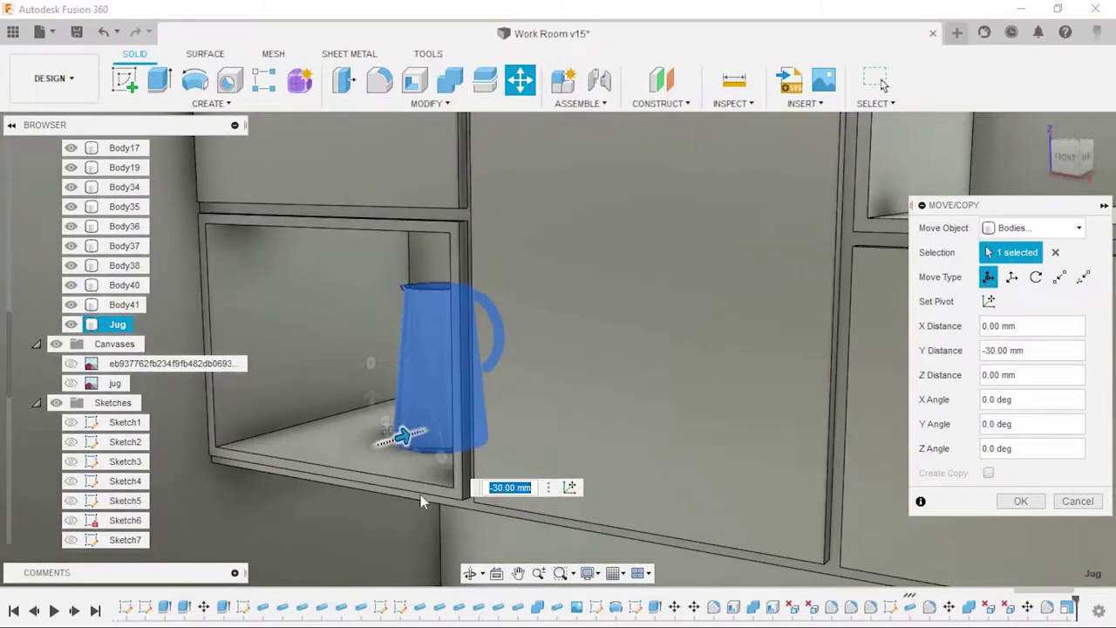
shift+middle_drag(420, 495, 484, 472)
key(Escape)
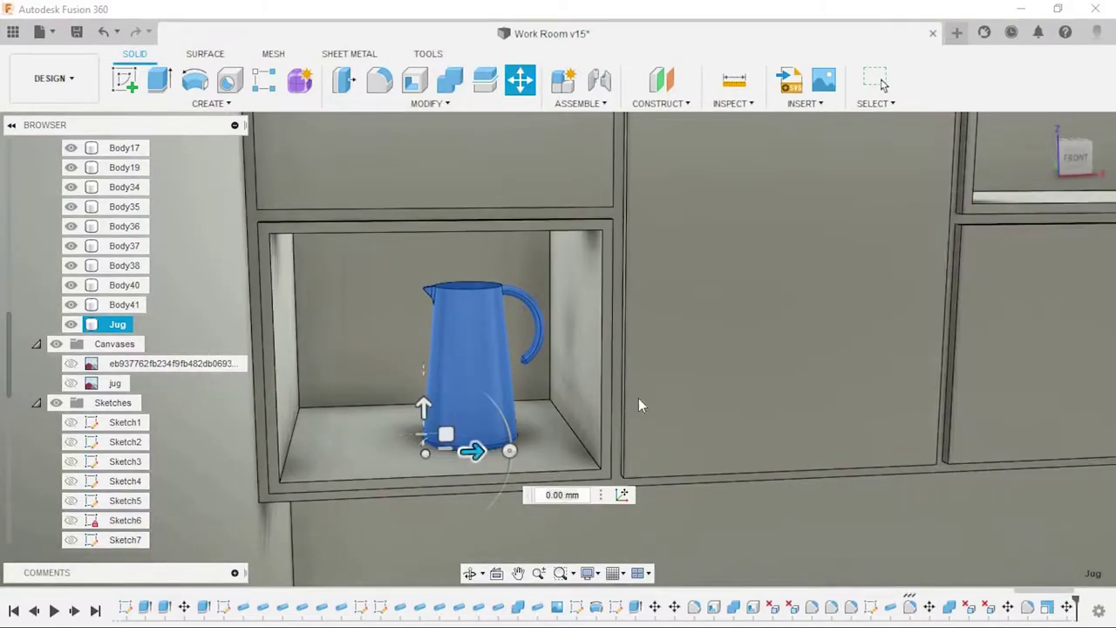
scroll(122, 288, up, 5)
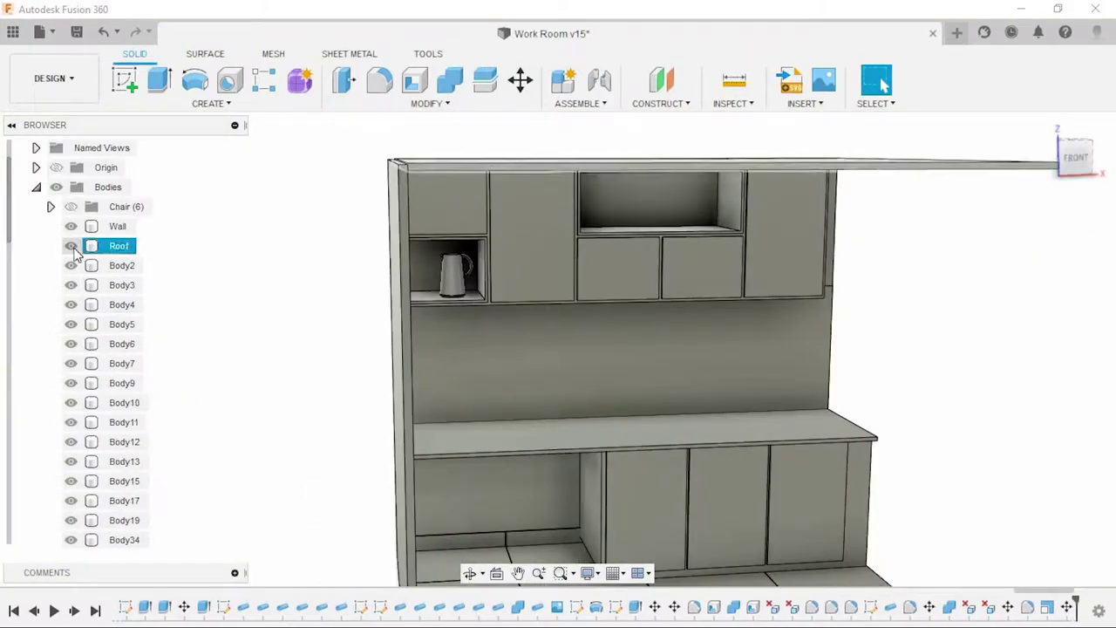
Step: Hide the Roof body
right_click(103, 253)
right_click(100, 248)
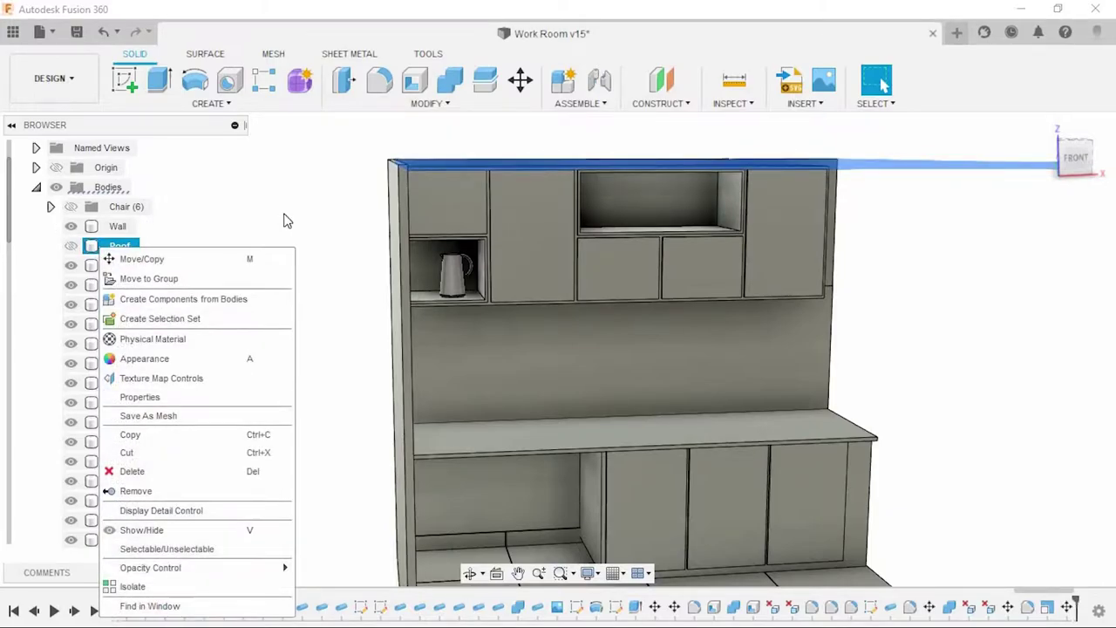
key(v)
scroll(314, 329, down, 3)
mouse_move(315, 329)
shift+middle_down()
mouse_move(405, 312)
mouse_move(793, 365)
mouse_move(775, 386)
mouse_move(787, 397)
shift+middle_up()
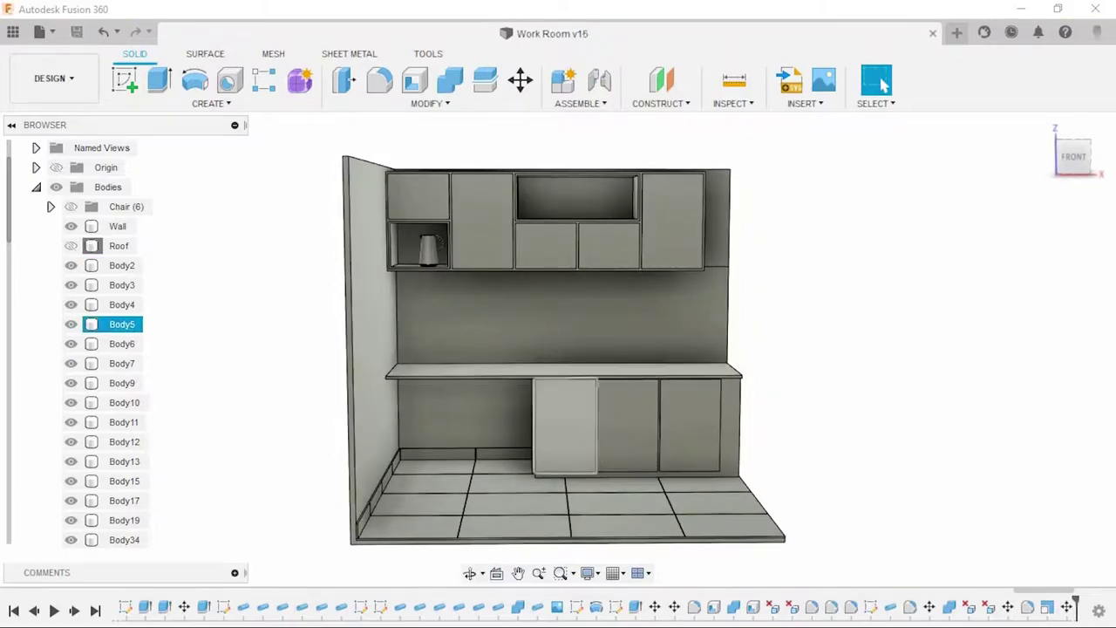
Step: Move the lower cabinet bodies Body4–Body7 50 mm to the right along X
ctrl+click(120, 305)
ctrl+click(120, 345)
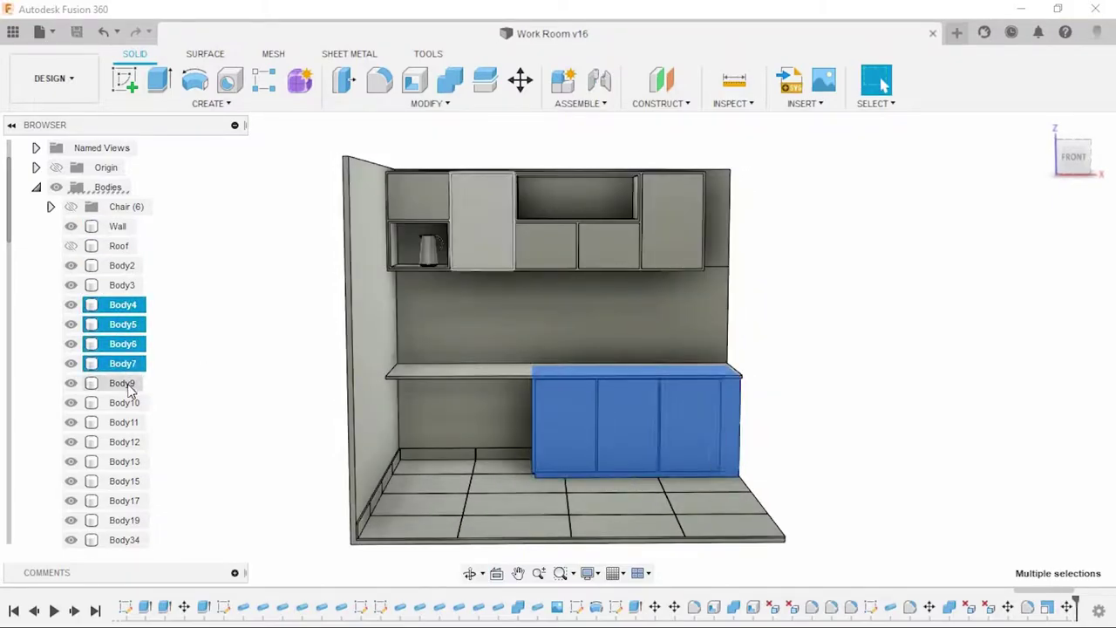
click(520, 80)
click(1073, 155)
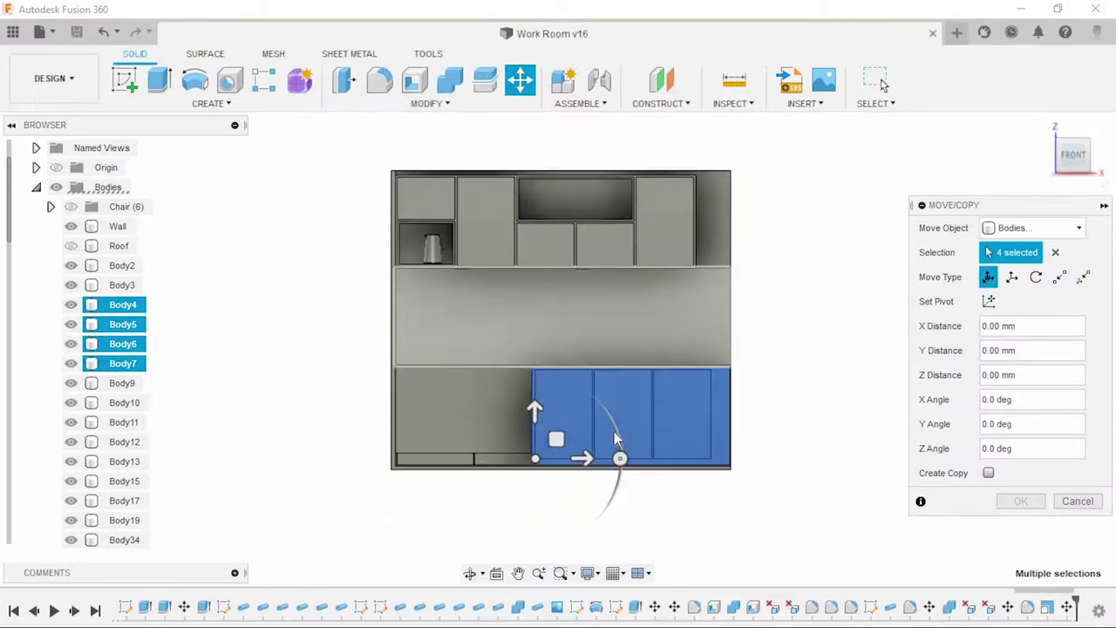
drag(583, 459, 605, 459)
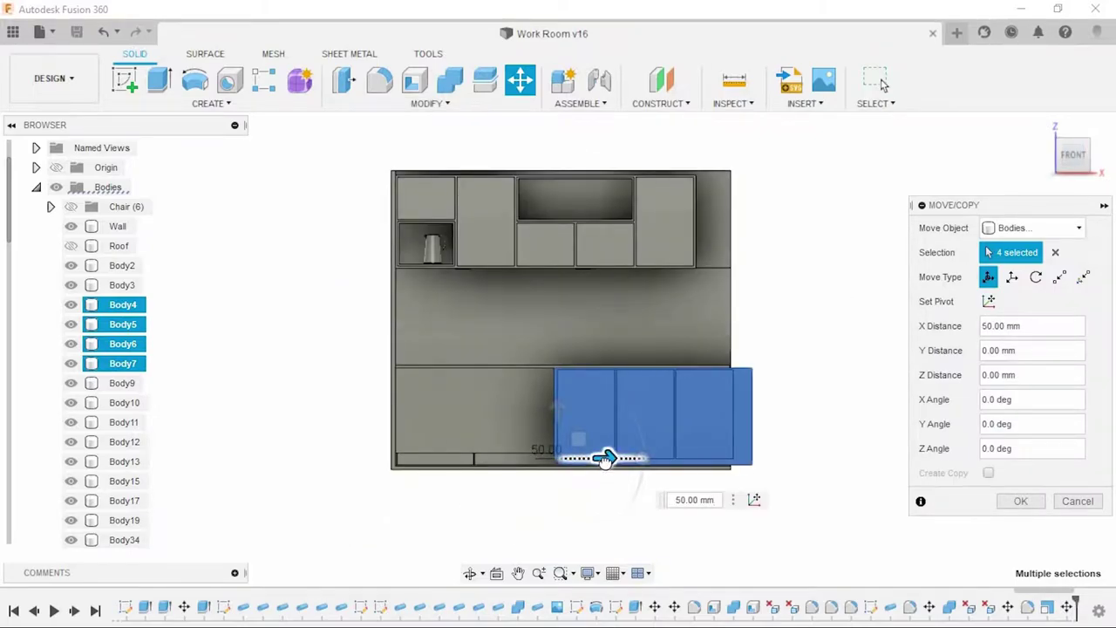
click(1020, 501)
mouse_move(829, 389)
shift+middle_down()
mouse_move(834, 374)
mouse_move(799, 406)
shift+middle_up()
scroll(733, 346, up, 5)
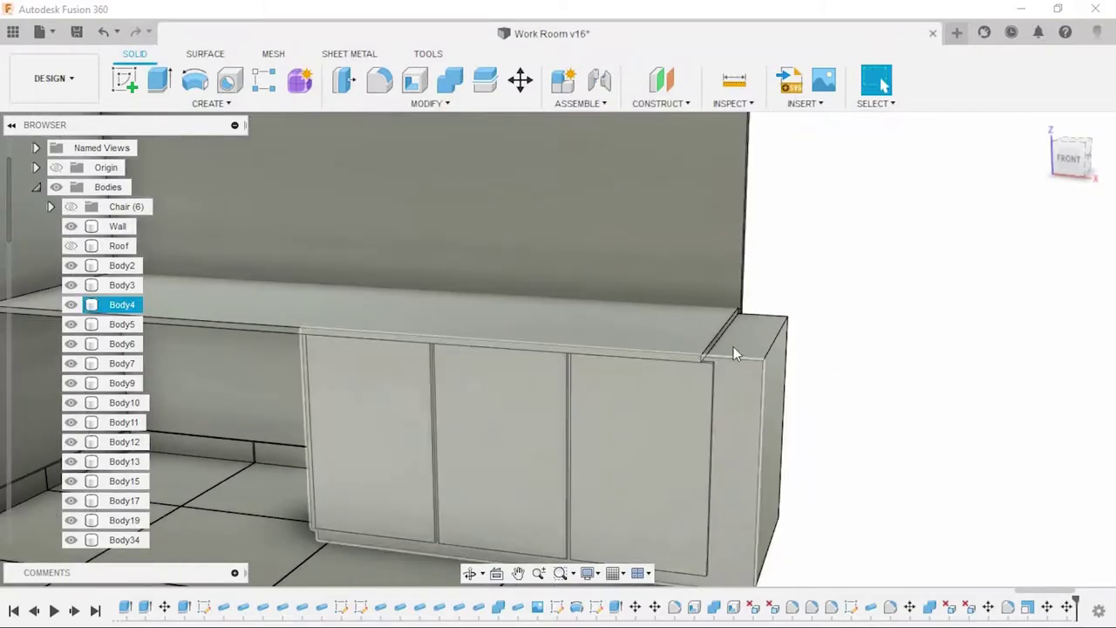
scroll(726, 339, down, 2)
scroll(726, 339, down, 5)
mouse_move(787, 232)
shift+middle_down()
mouse_move(797, 257)
mouse_move(523, 244)
shift+middle_up()
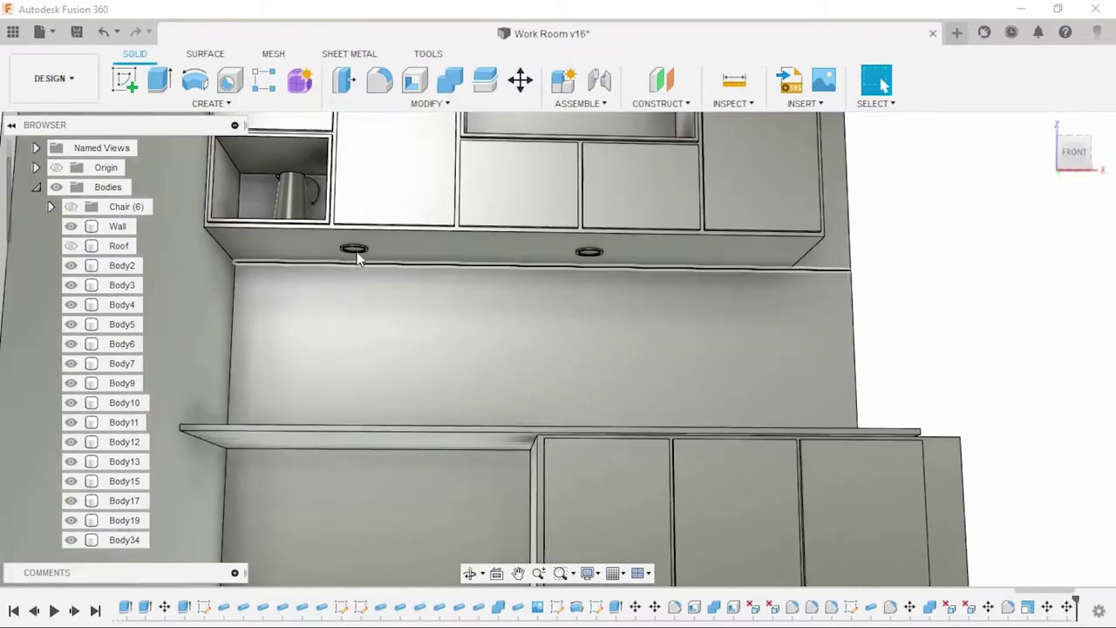
scroll(402, 240, up, 5)
scroll(402, 239, up, 1)
scroll(91, 448, down, 3)
click(420, 234)
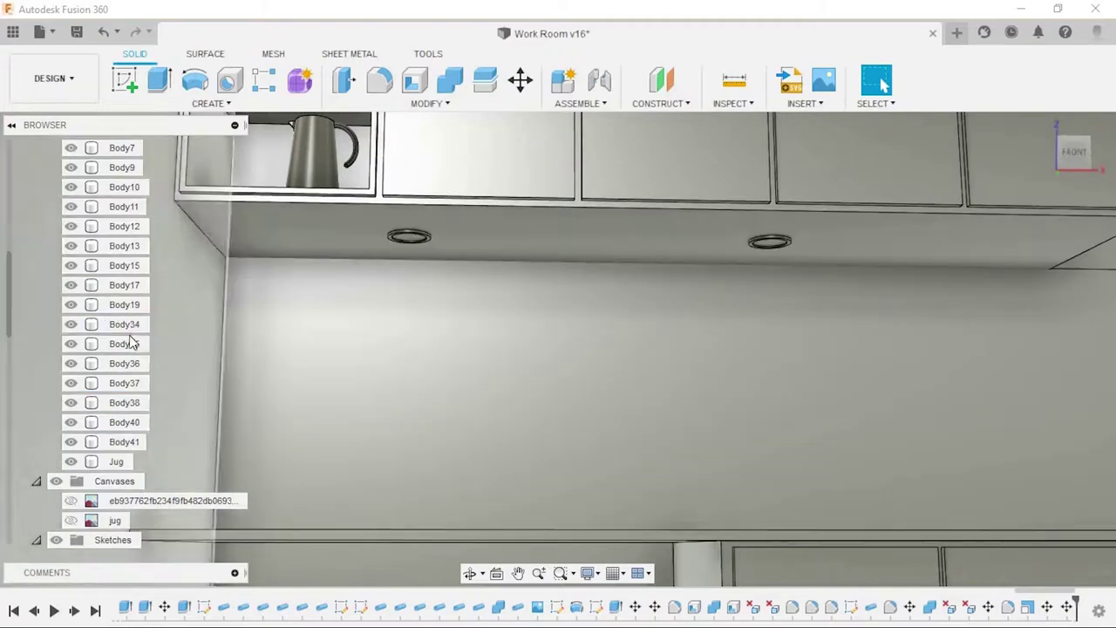
ctrl+click(124, 343)
scroll(474, 155, down, 2)
key(m)
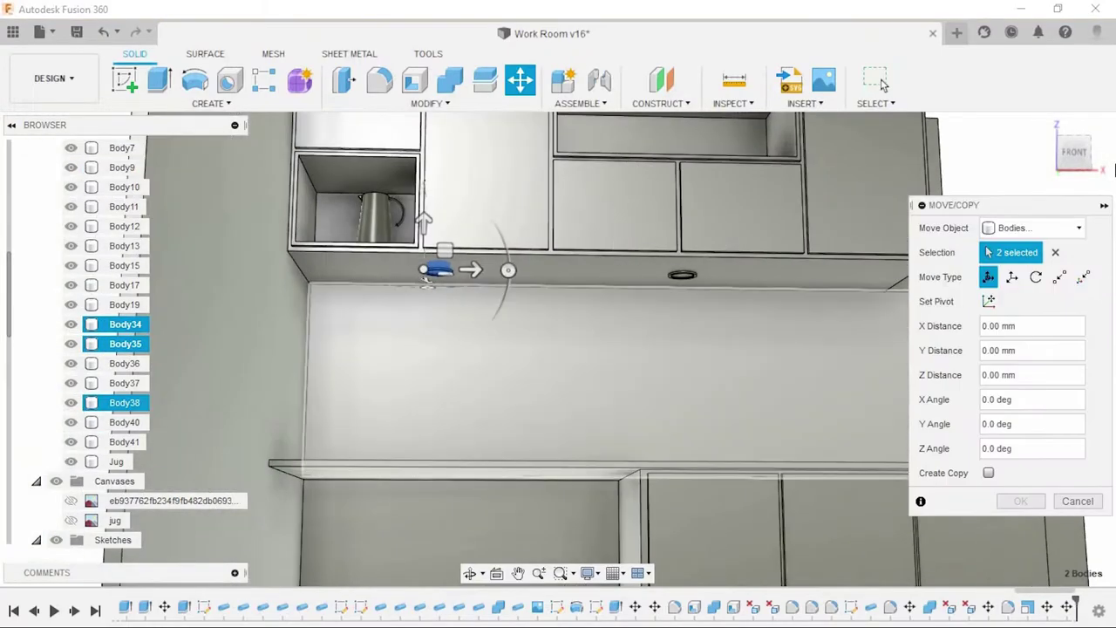
click(1074, 151)
drag(473, 280, 491, 282)
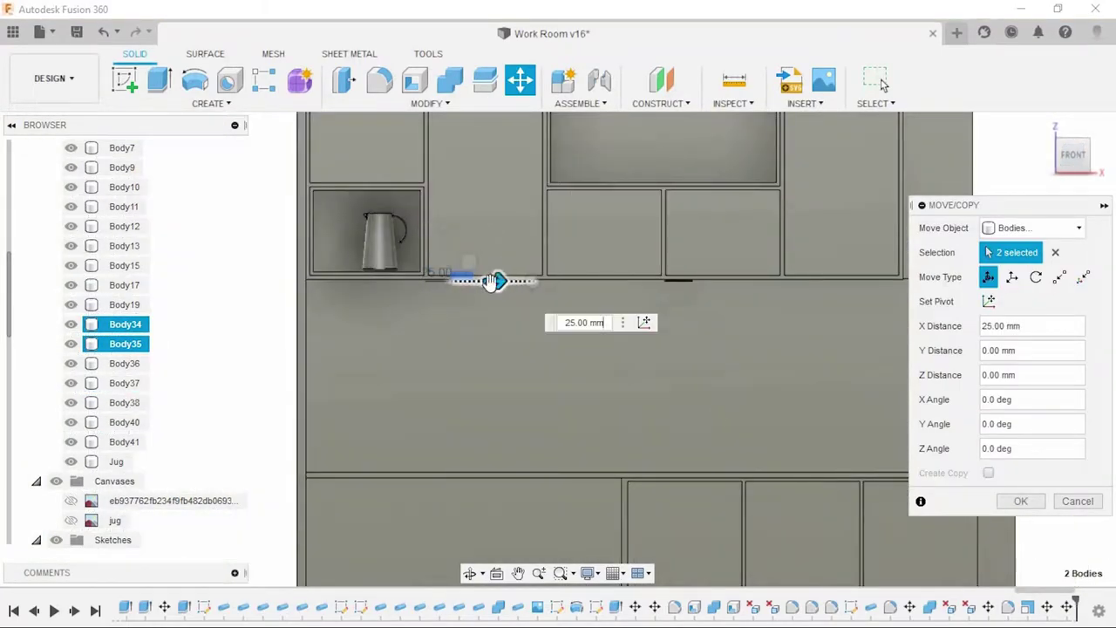
click(1018, 501)
click(125, 383)
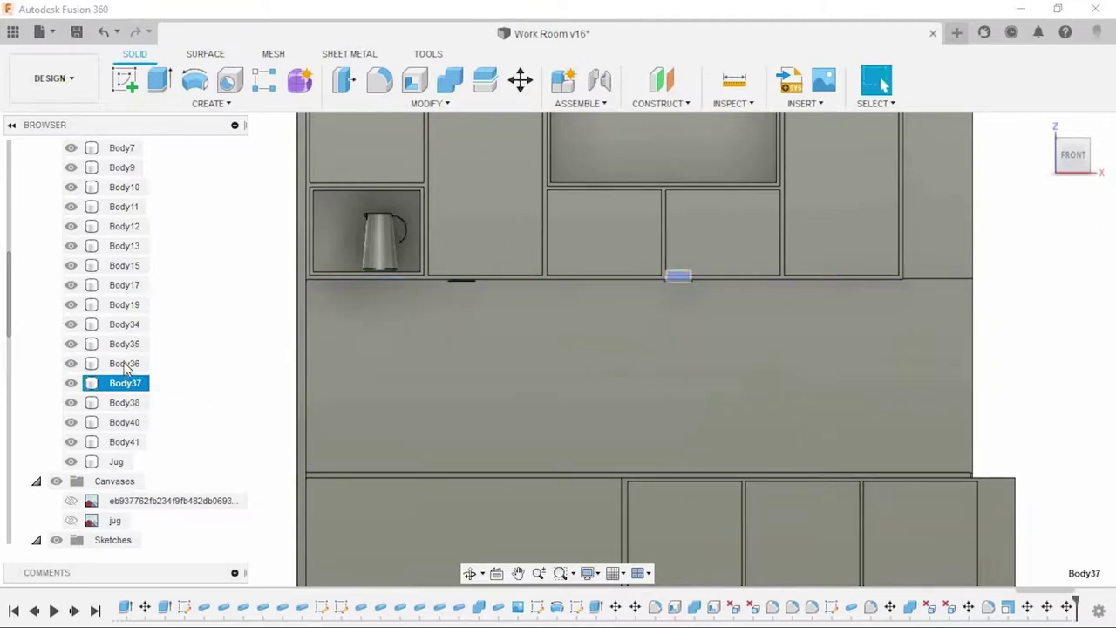
click(521, 80)
drag(713, 280, 739, 280)
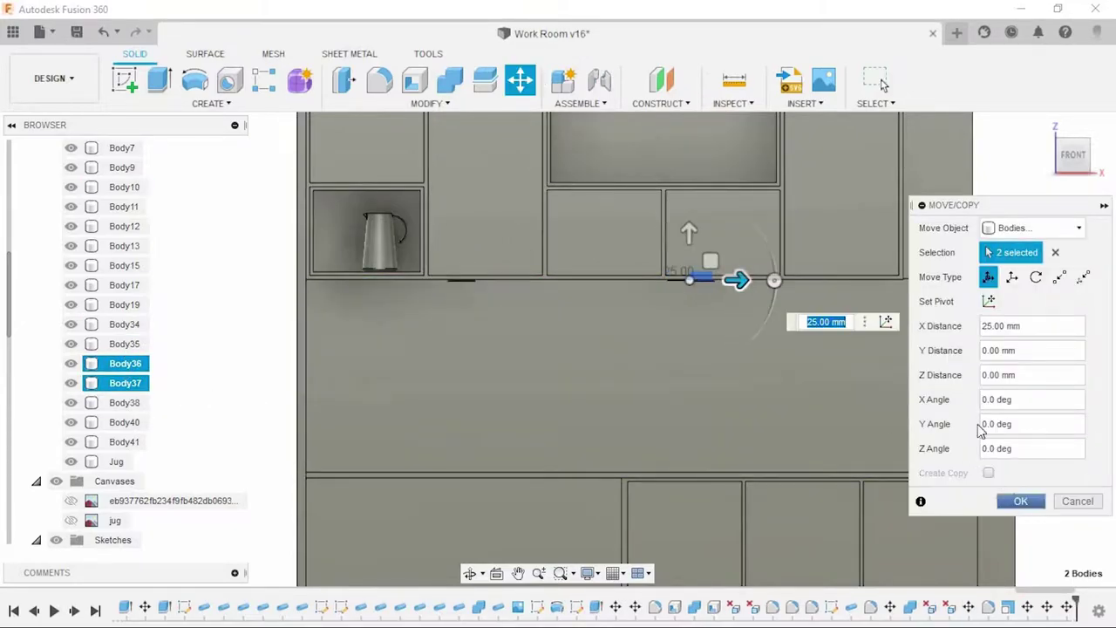
key(Return)
mouse_move(936, 361)
shift+middle_down()
mouse_move(797, 404)
mouse_move(805, 429)
mouse_move(791, 398)
mouse_move(732, 451)
shift+middle_up()
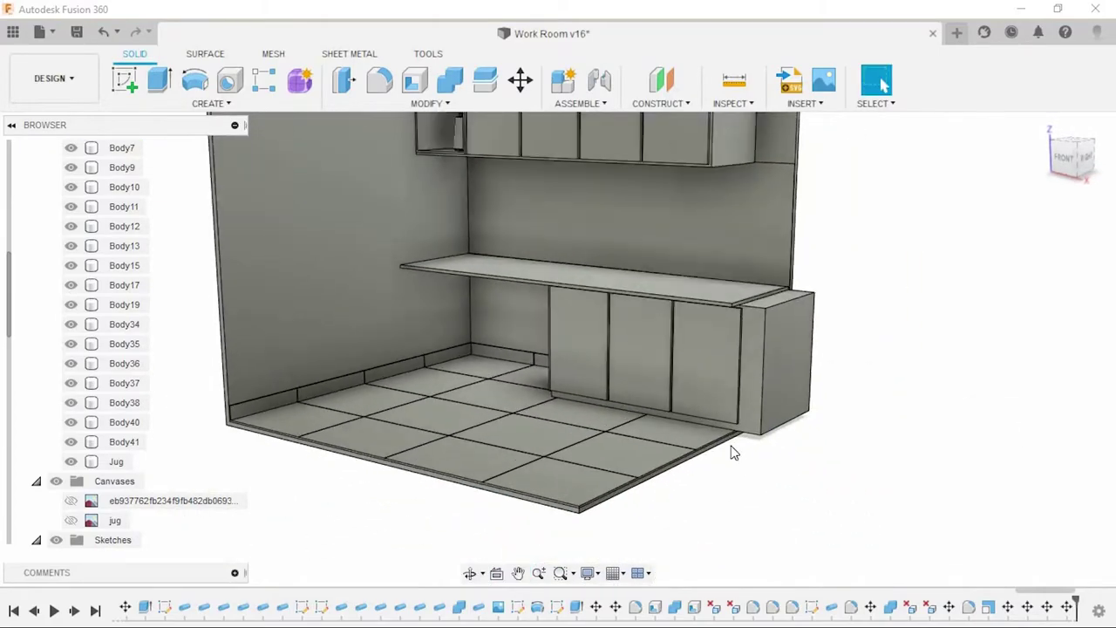
scroll(733, 451, up, 5)
scroll(730, 444, down, 5)
shift+middle_drag(825, 473, 803, 374)
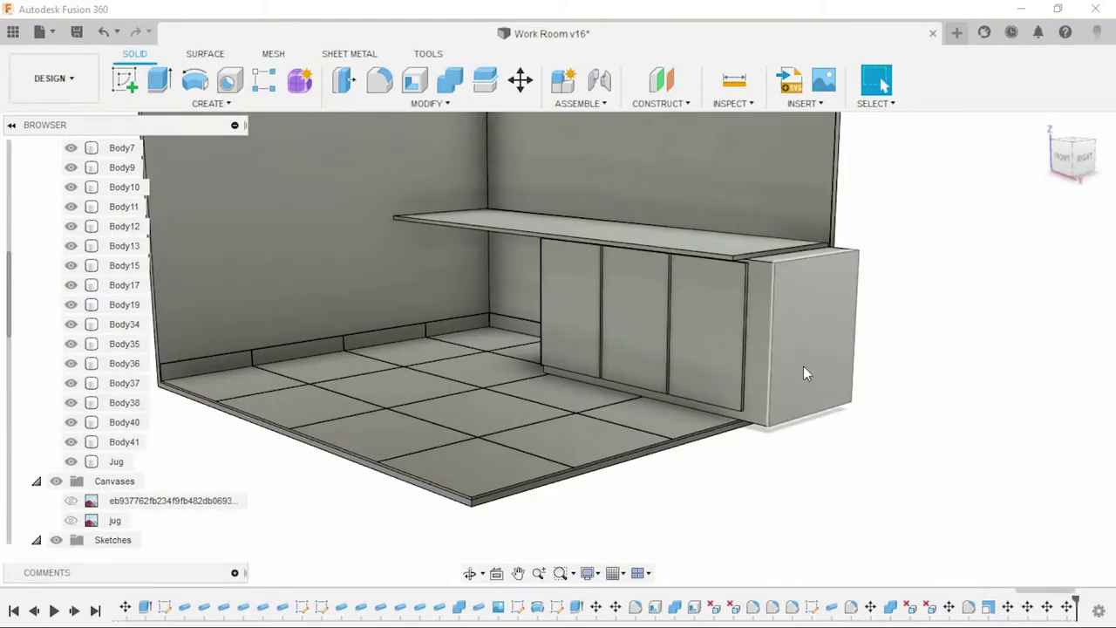
click(802, 373)
key(m)
drag(809, 343, 795, 335)
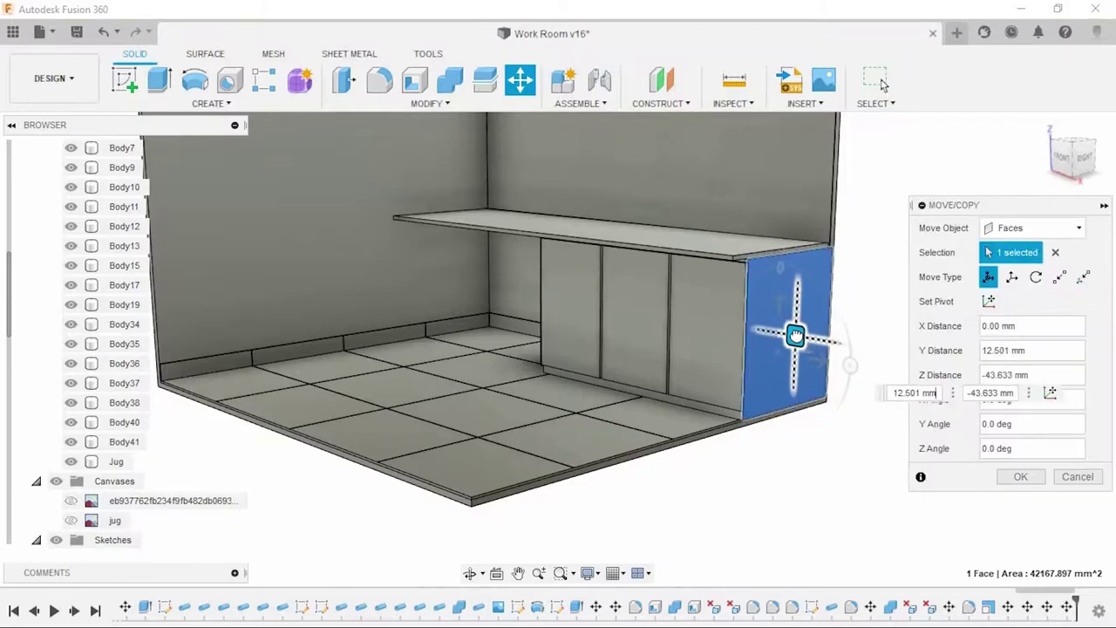
click(998, 479)
mouse_move(871, 453)
shift+middle_down()
mouse_move(859, 451)
mouse_move(872, 443)
mouse_move(120, 229)
shift+middle_up()
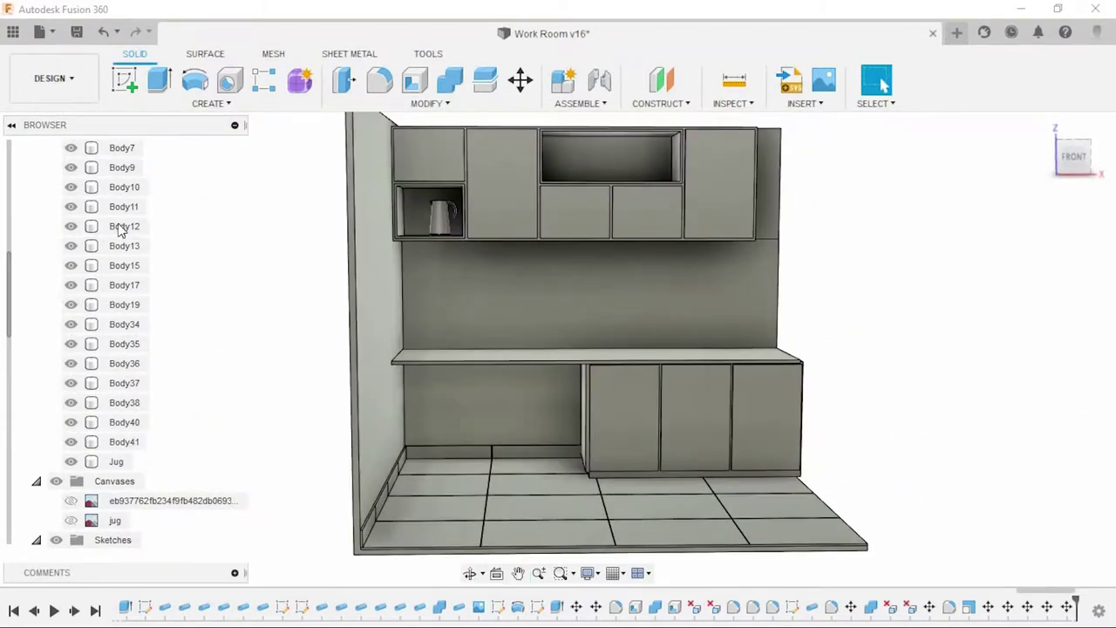
mouse_move(868, 397)
shift+middle_down()
mouse_move(872, 416)
mouse_move(867, 397)
shift+middle_up()
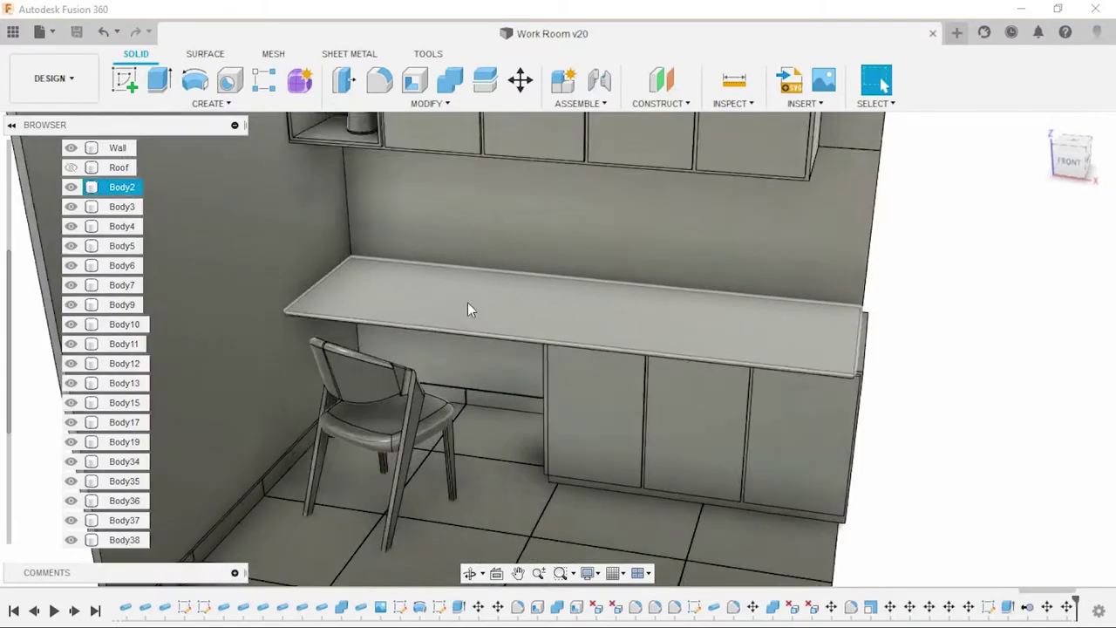
Step: Sketch a rectangle on the desk top and extrude it 30 mm into a box
click(125, 80)
click(161, 83)
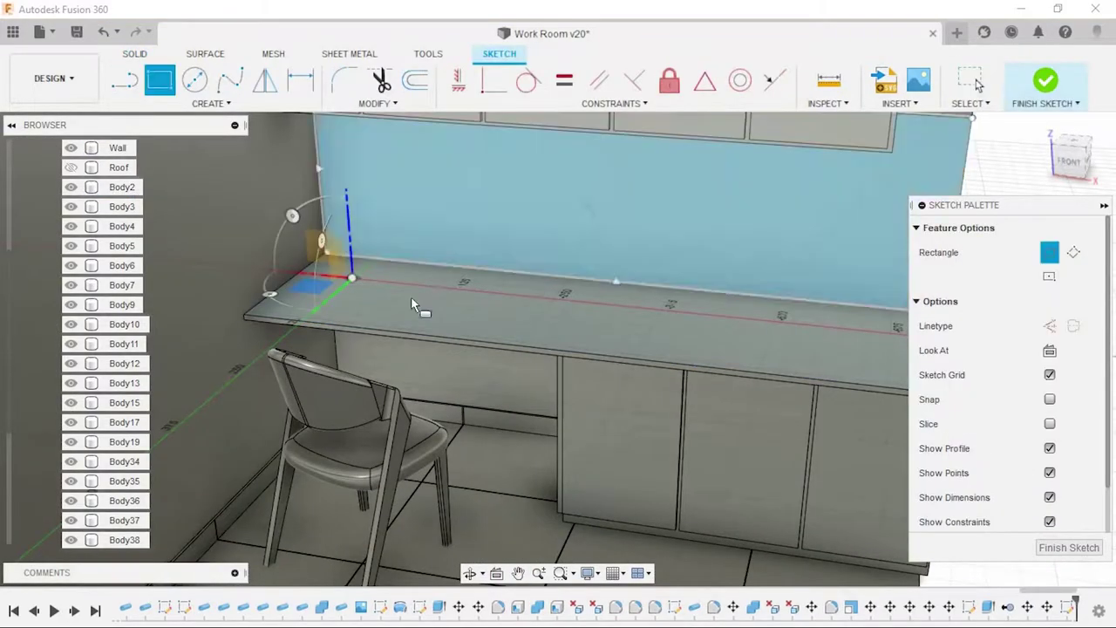
click(411, 291)
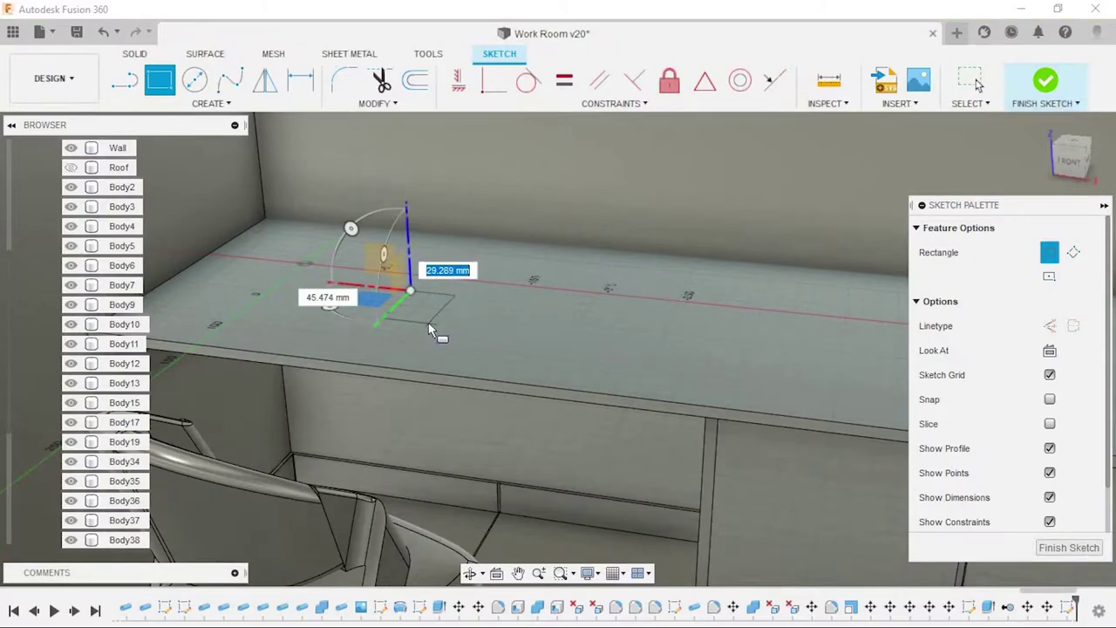
click(431, 323)
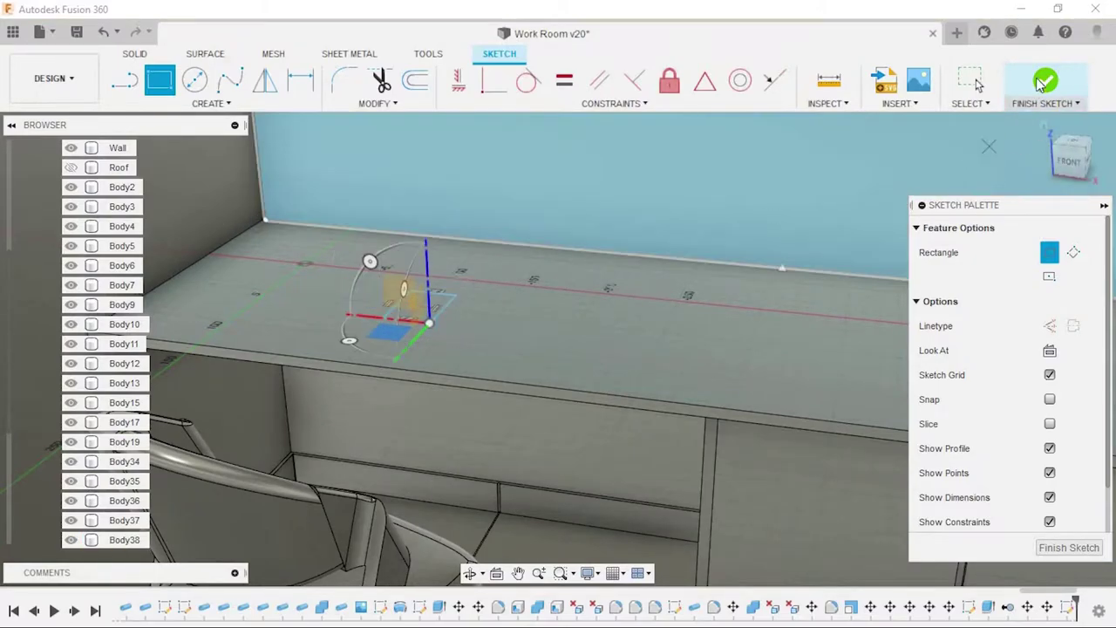
click(1045, 80)
key(e)
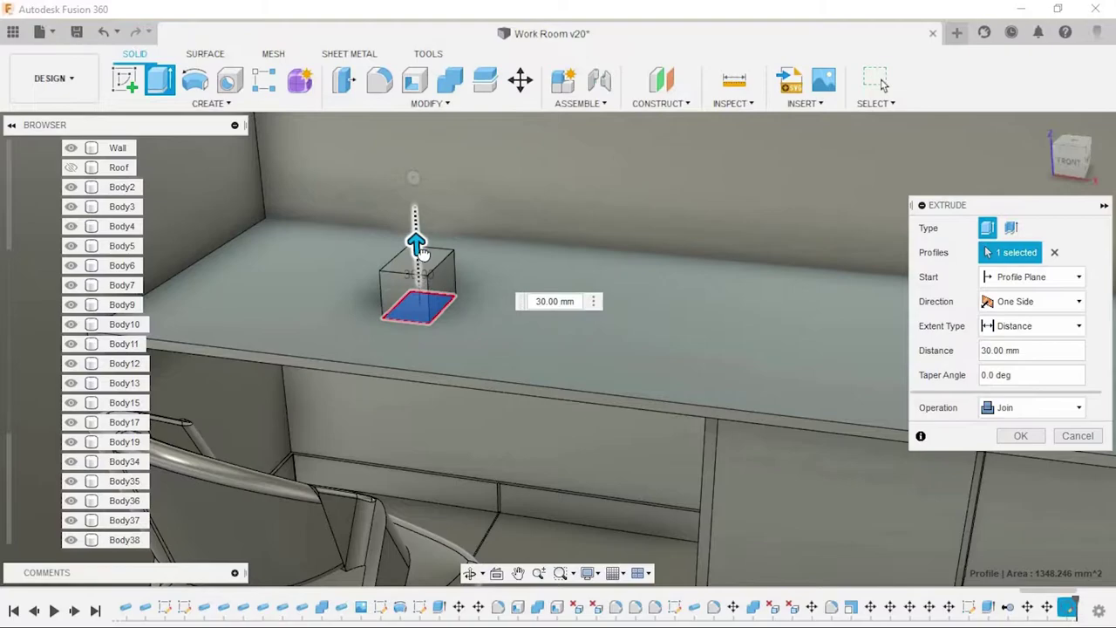
key(Return)
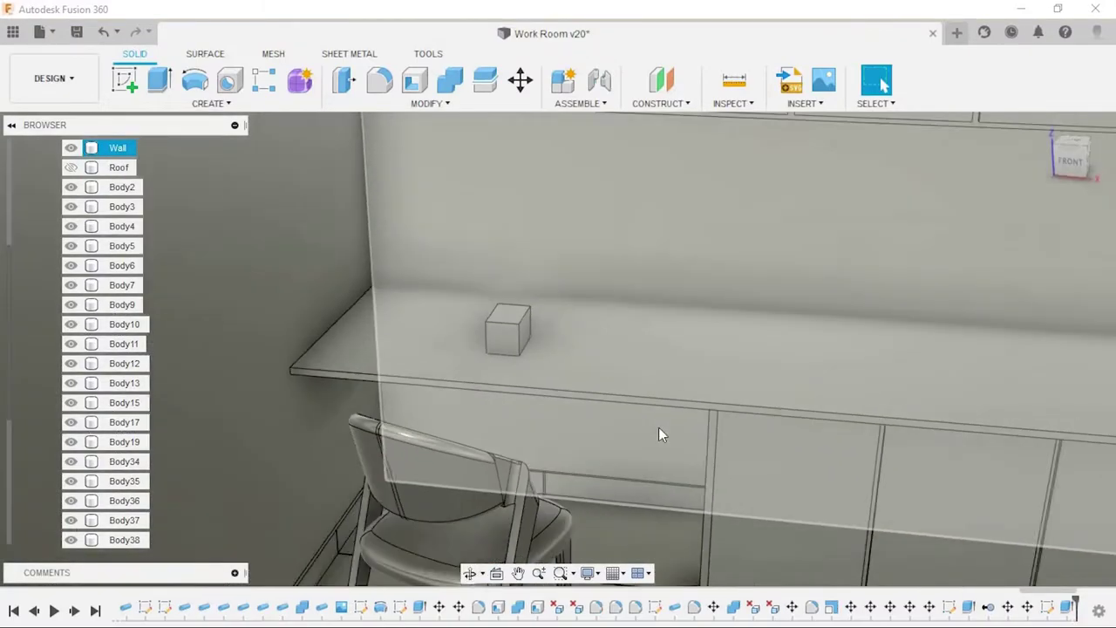
Step: Resize the box by moving its front and side faces
mouse_move(660, 436)
shift+middle_down()
mouse_move(651, 353)
mouse_move(634, 349)
shift+middle_up()
scroll(521, 333, down, 5)
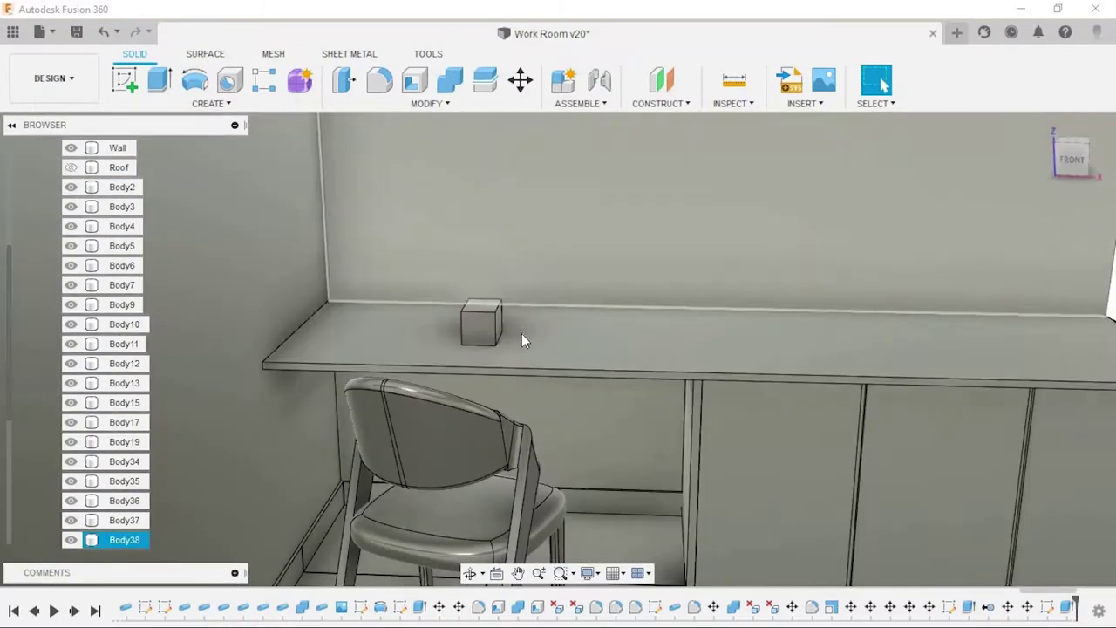
scroll(455, 334, down, 3)
click(419, 309)
click(522, 83)
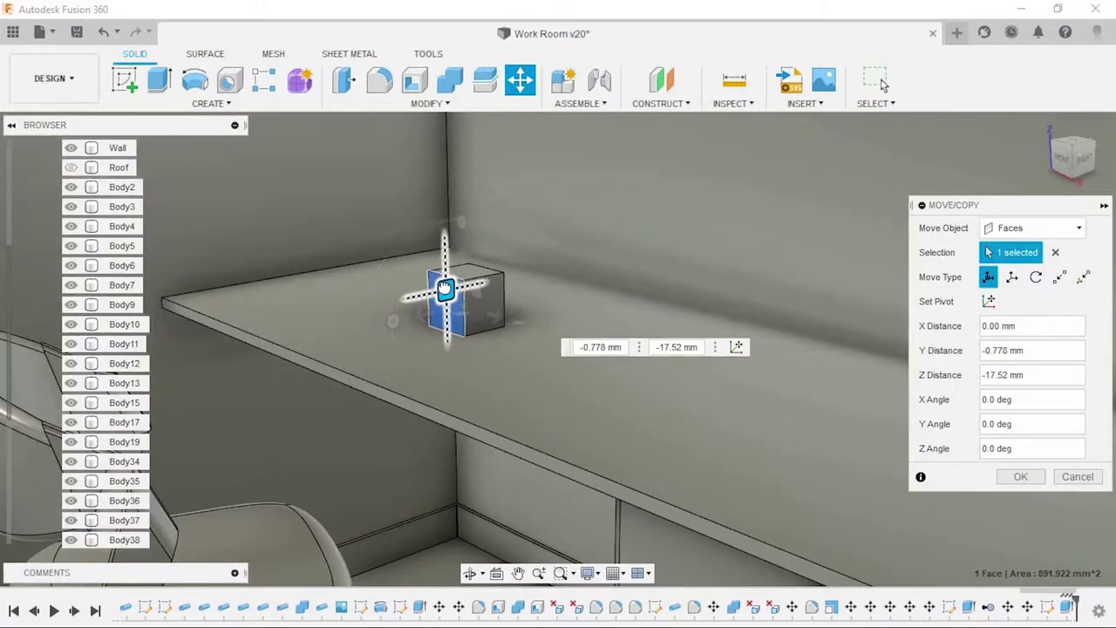
click(1020, 476)
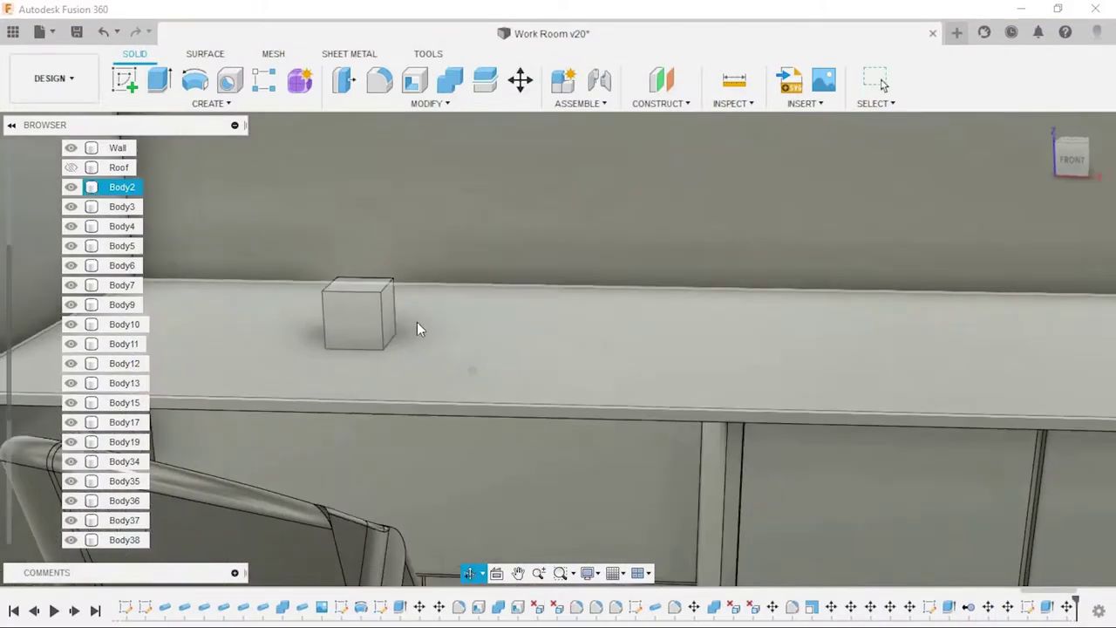
click(387, 314)
key(m)
drag(387, 314, 397, 295)
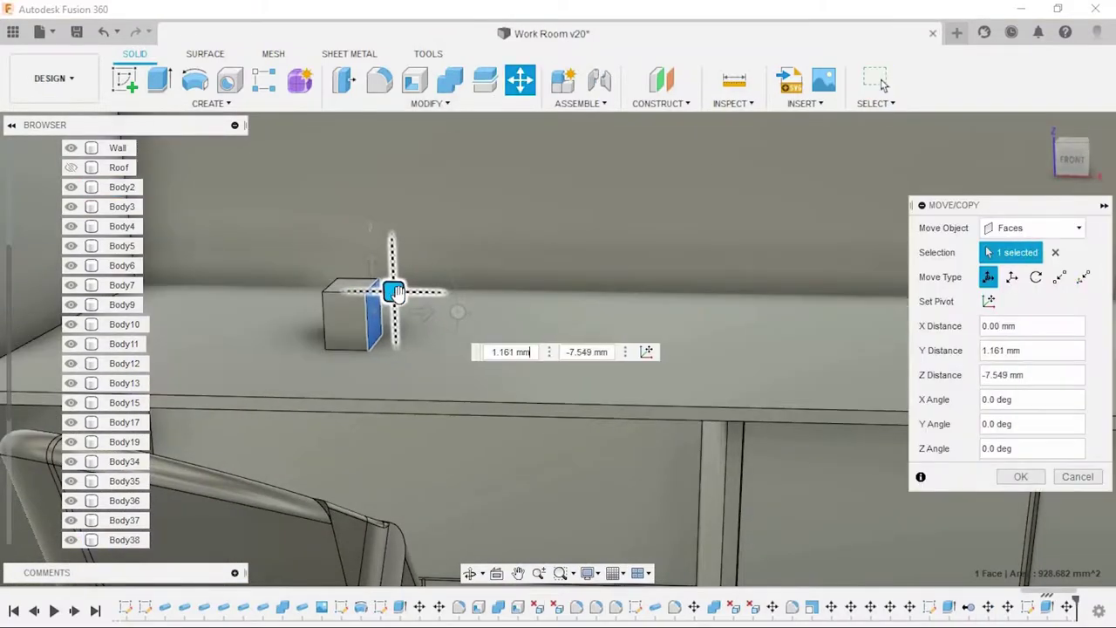
click(1021, 476)
Step: Isolate Body46 so it is shown alone
scroll(562, 424, down, 3)
scroll(96, 417, down, 3)
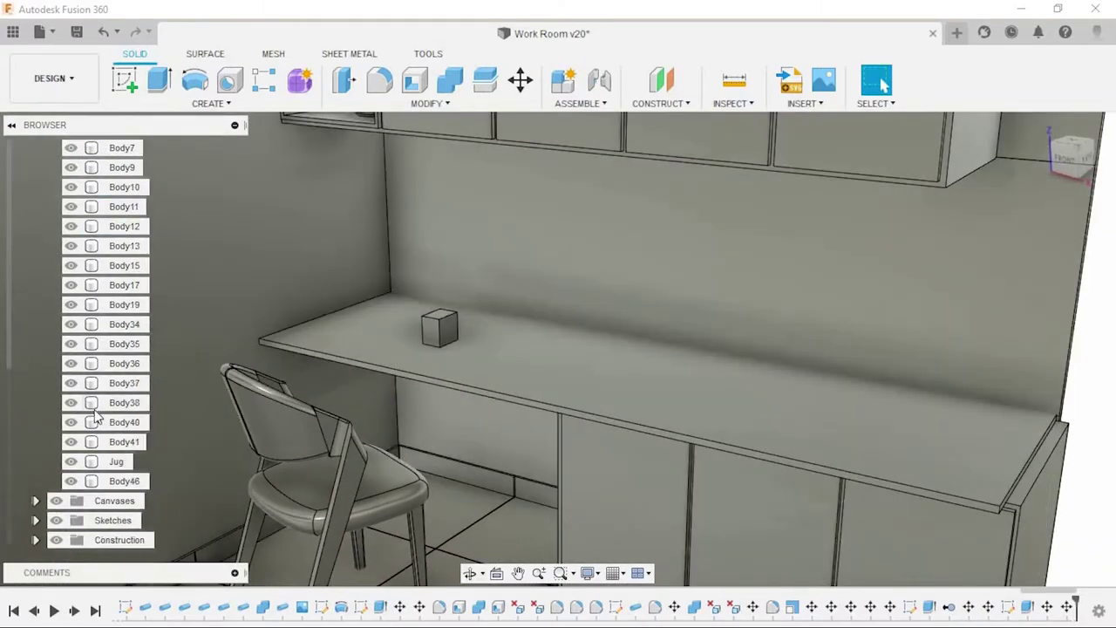
right_click(131, 488)
click(166, 559)
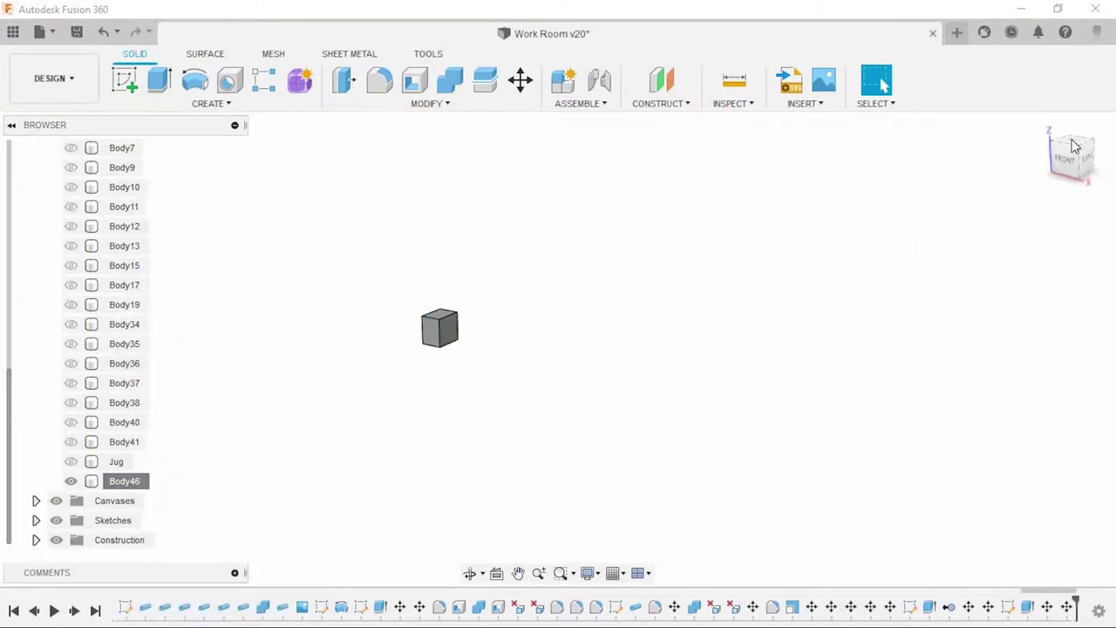
Step: Shell Body46 from its top face with 1.5 mm inside thickness
key(F6)
click(549, 218)
click(415, 81)
text(1.5)
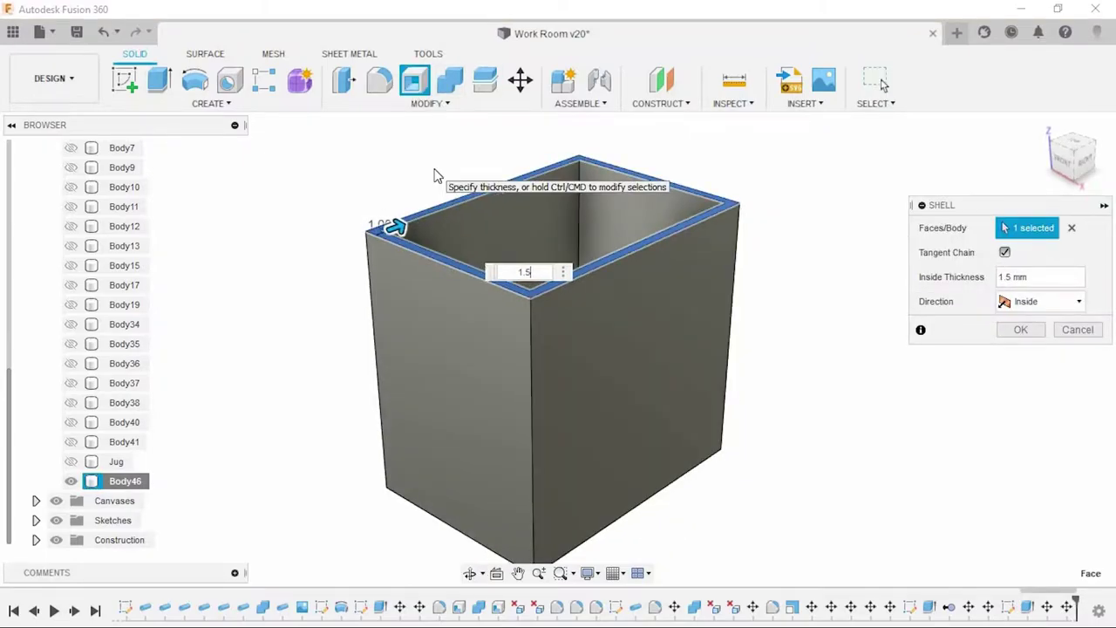
key(Return)
scroll(705, 309, down, 4)
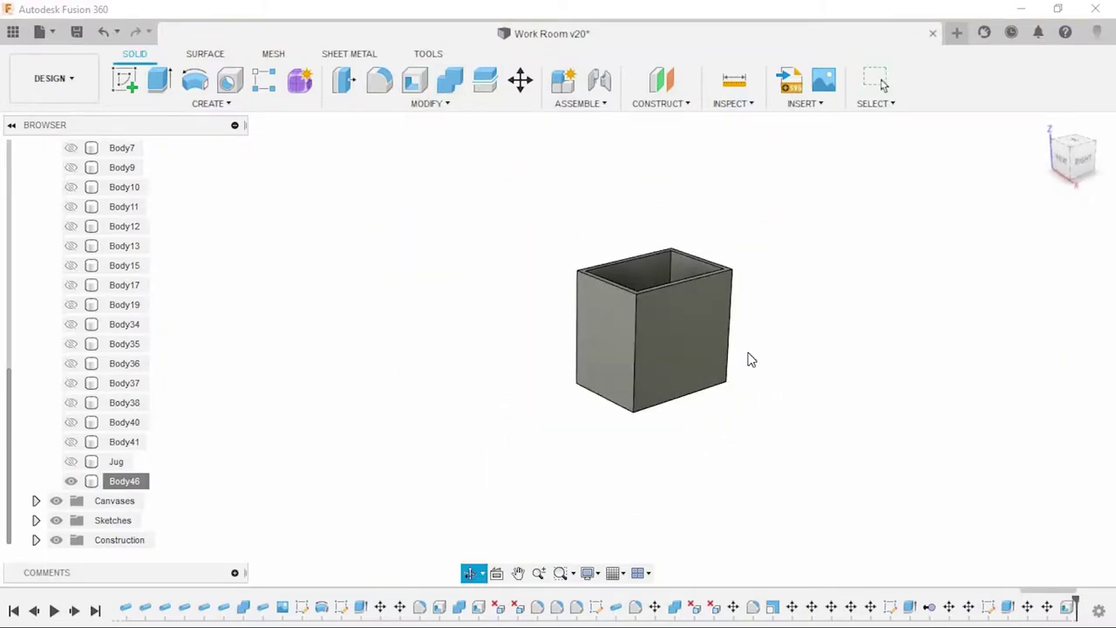
scroll(706, 326, up, 1)
Step: Sketch a small circumscribed hexagon on the container's inside floor
click(125, 80)
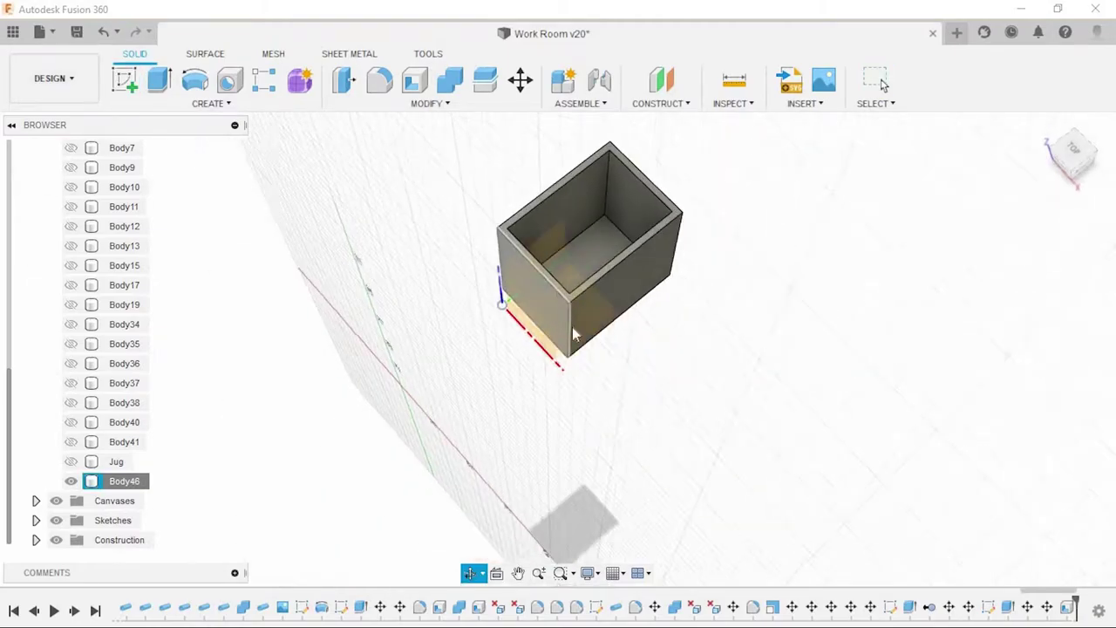
click(578, 262)
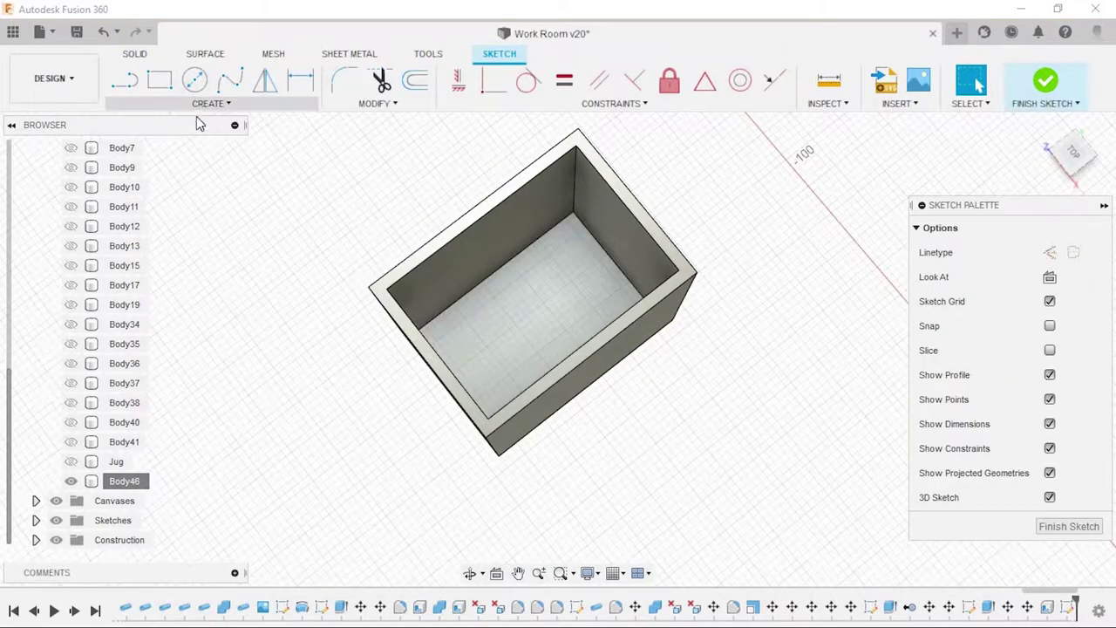
click(210, 103)
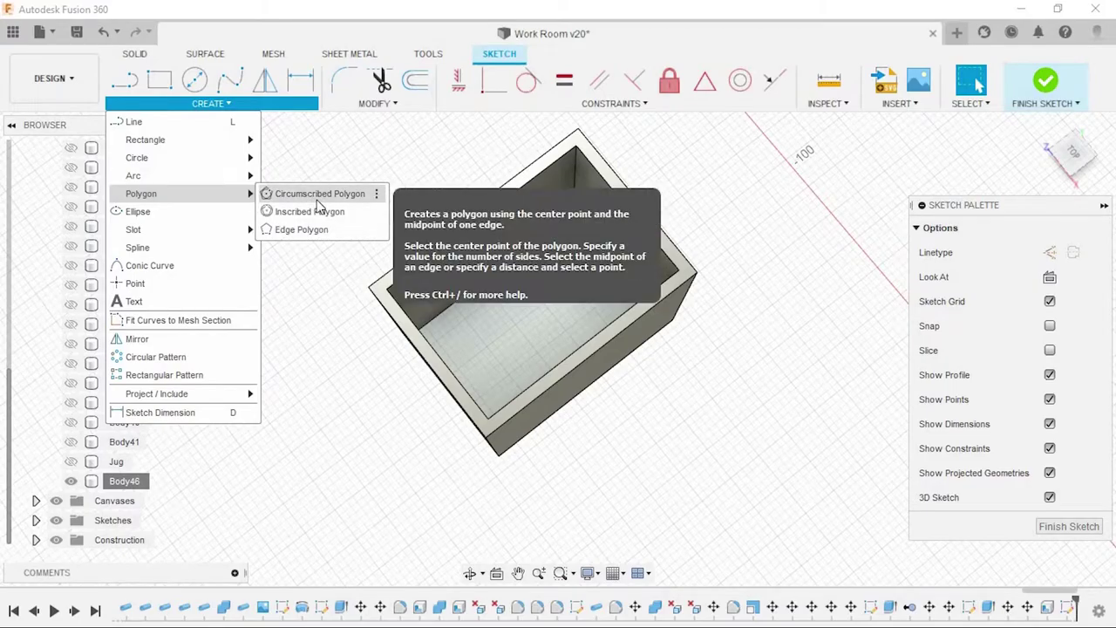
click(308, 195)
scroll(491, 295, up, 3)
click(524, 298)
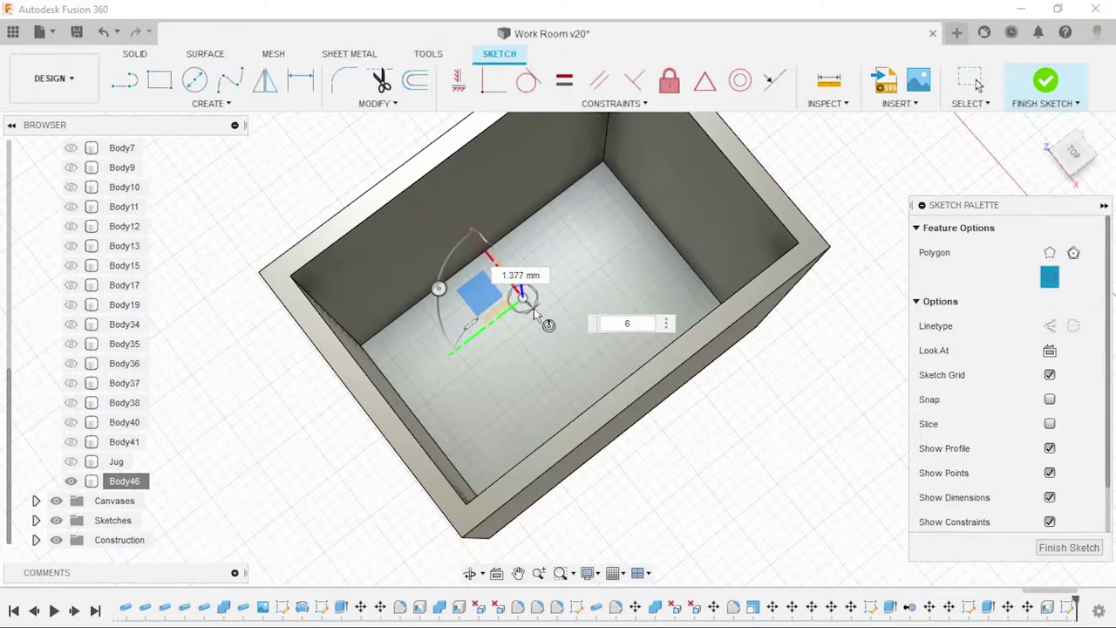
click(532, 308)
scroll(533, 310, up, 3)
Step: Extrude the hexagon 50 mm upward into a tall pencil, Body47
key(e)
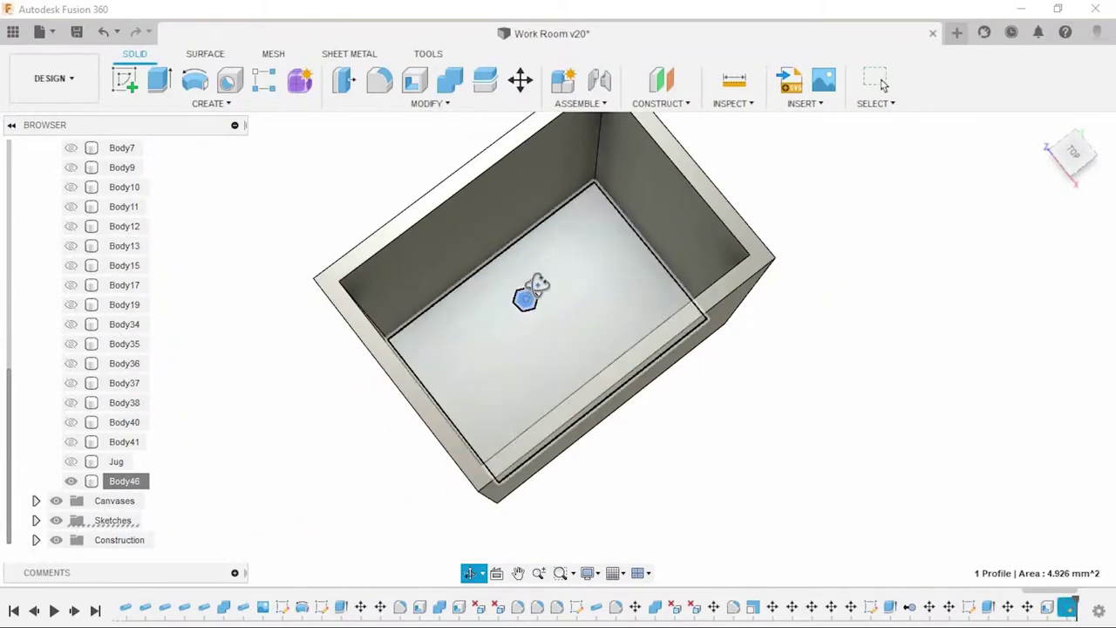
drag(510, 402, 512, 167)
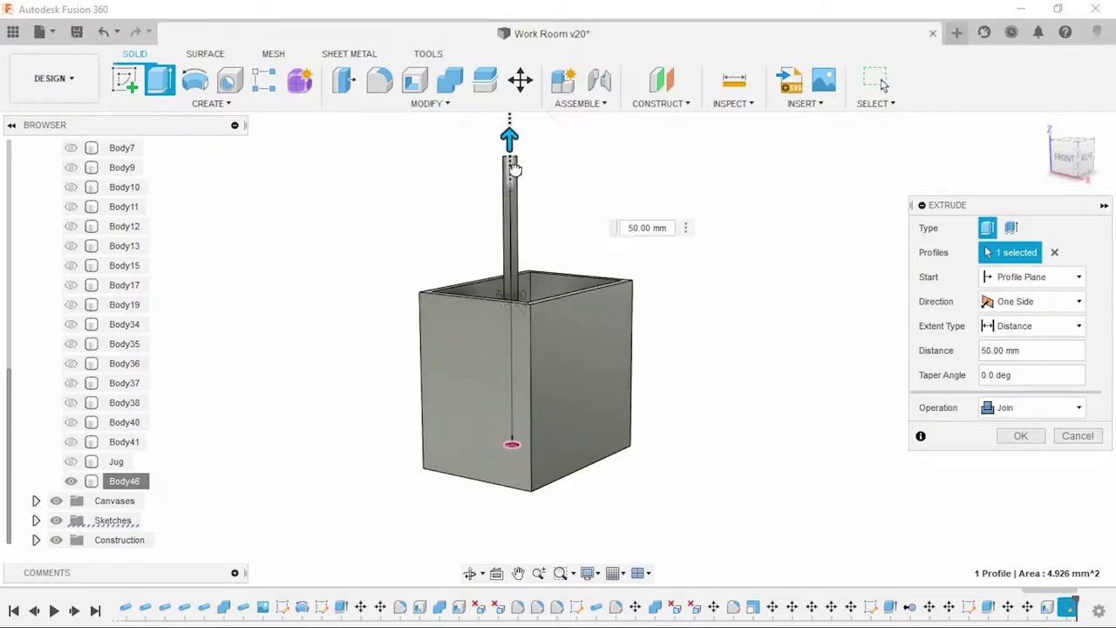
click(1022, 436)
scroll(513, 199, up, 5)
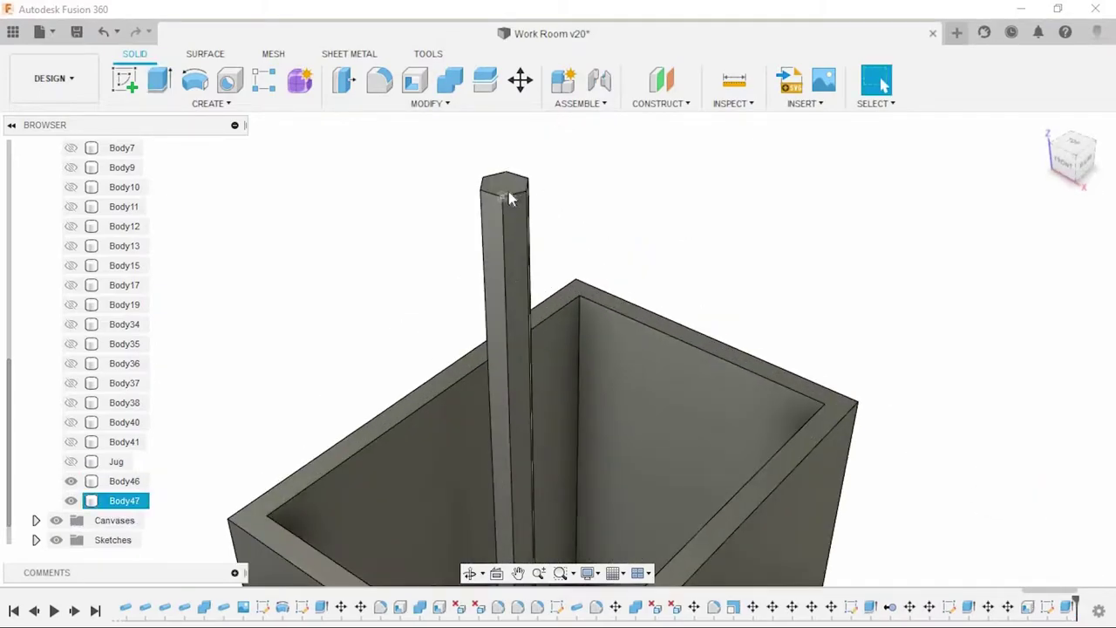
scroll(513, 199, up, 3)
Step: Round the pencil's top edges with a fillet of about 1.2 mm
click(384, 84)
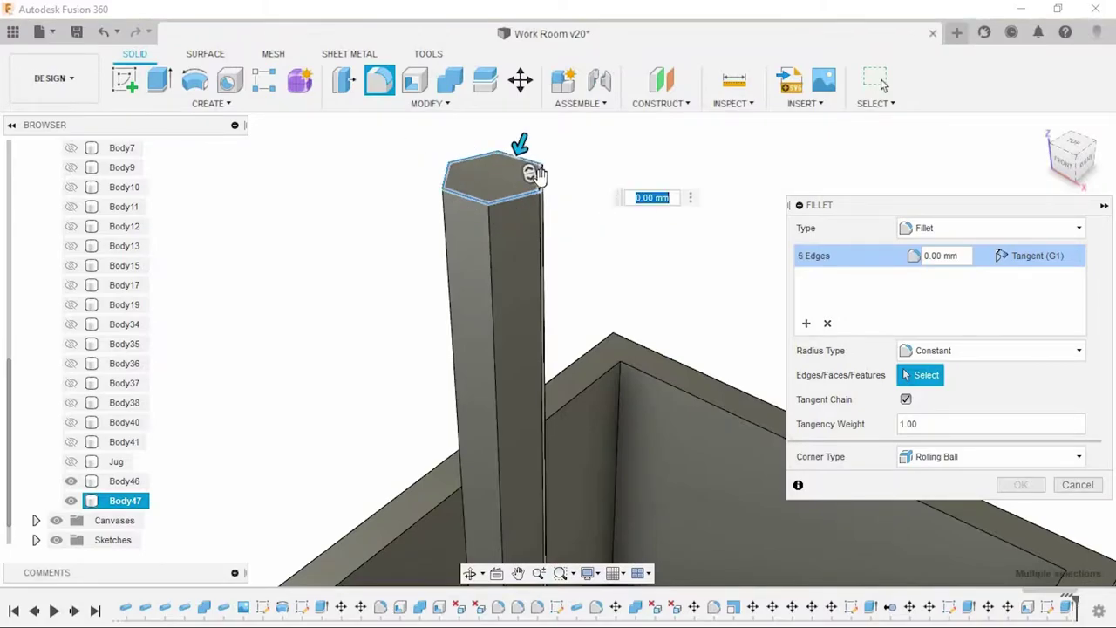
shift+middle_drag(519, 202, 555, 171)
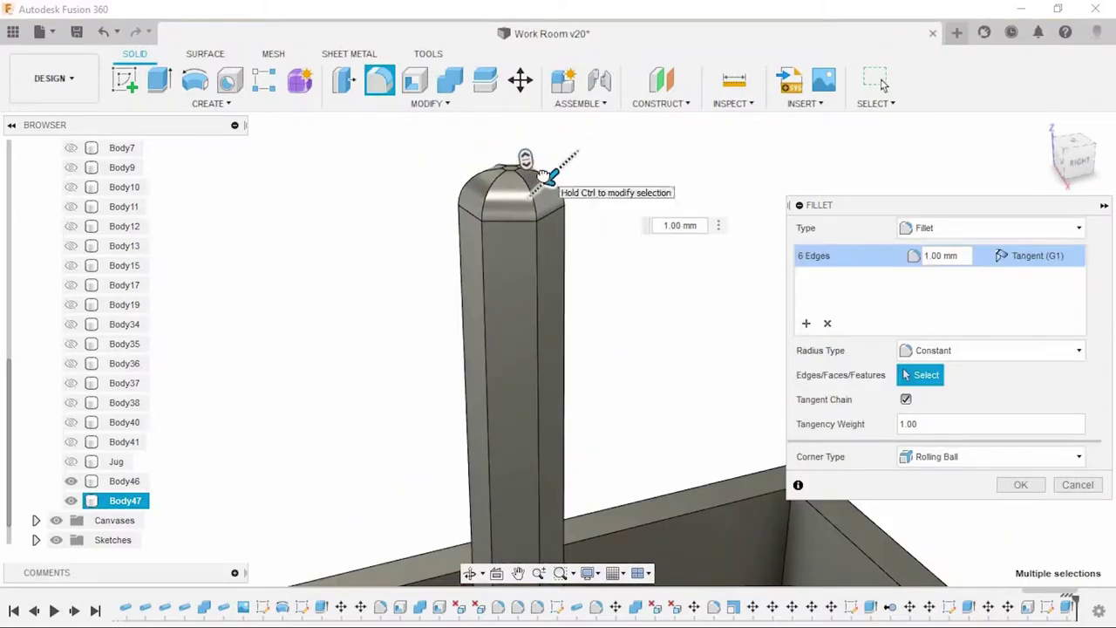
click(549, 175)
key(Return)
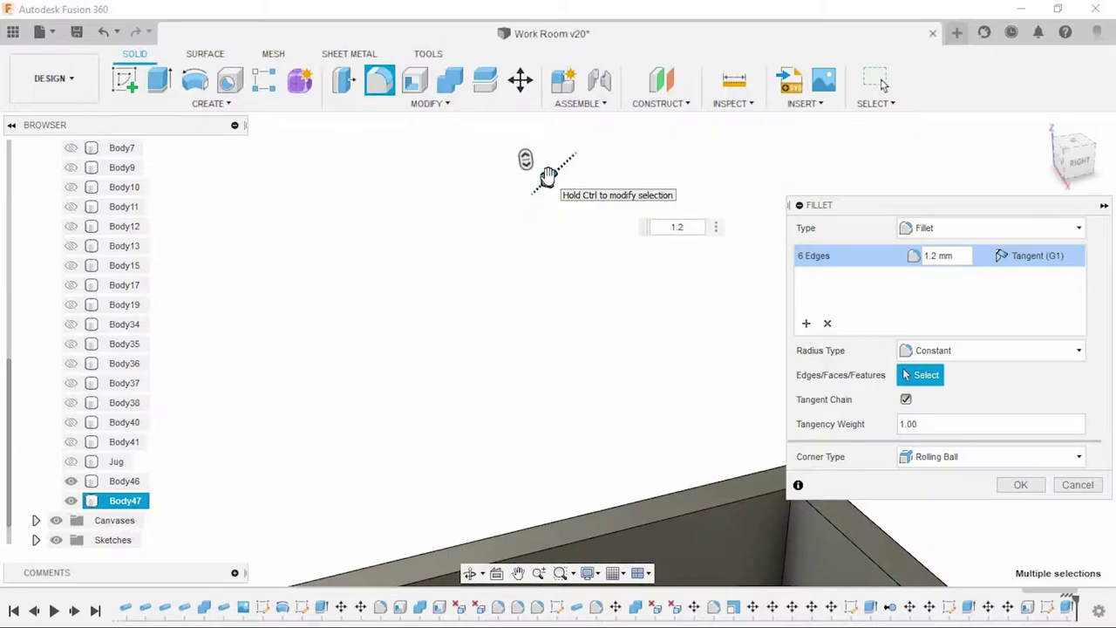
key(Return)
key(Return)
scroll(586, 218, down, 5)
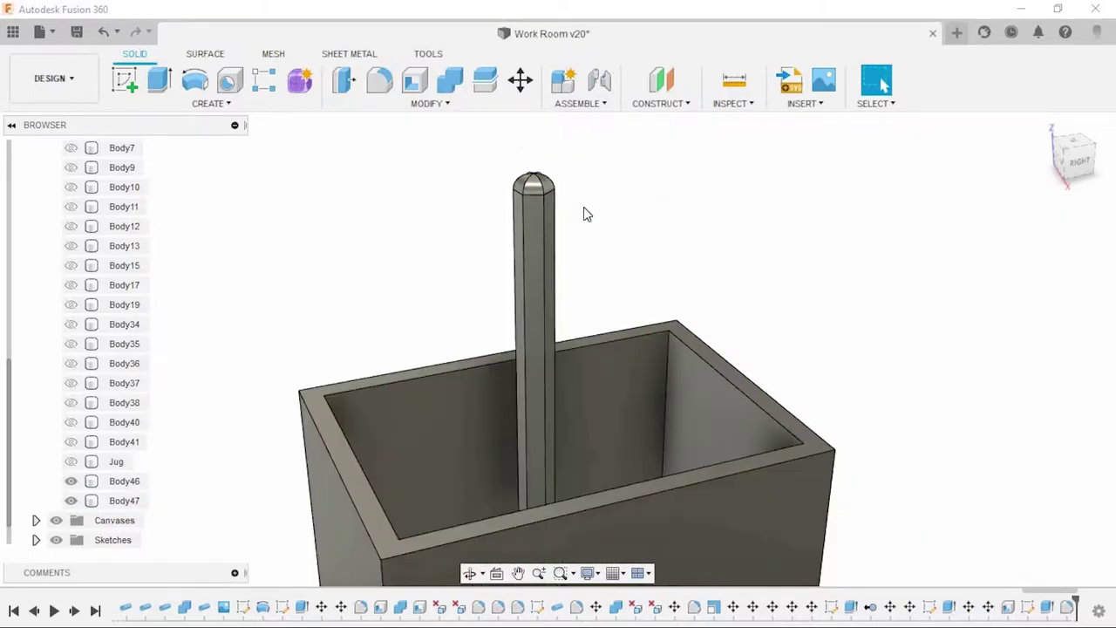
scroll(586, 218, down, 3)
Step: Paste one copy of the pencil, shifted slightly beside the original
mouse_move(586, 218)
shift+middle_down()
mouse_move(694, 217)
mouse_move(650, 222)
mouse_move(74, 471)
shift+middle_up()
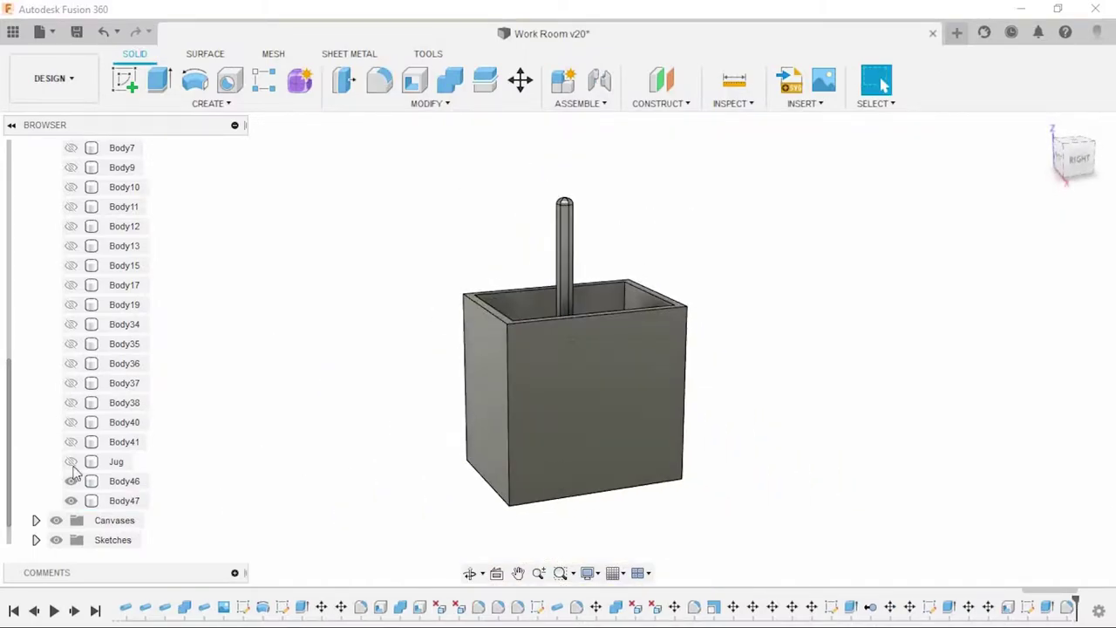
mouse_move(295, 419)
shift+middle_down()
mouse_move(353, 460)
mouse_move(279, 488)
shift+middle_up()
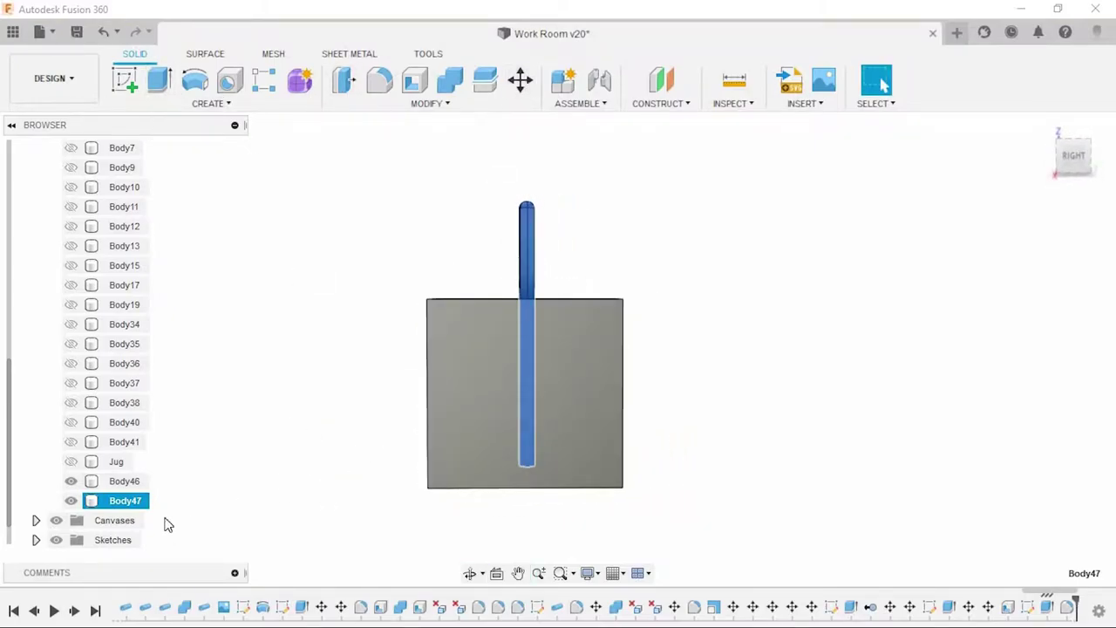
key(ctrl+c)
key(ctrl+v)
mouse_move(563, 463)
mouse_down()
mouse_move(534, 463)
mouse_move(569, 462)
mouse_up()
click(1017, 501)
Step: Copy and paste the pencils twice more, offsetting the pastes by 5 mm and 10 mm
key(ctrl+c)
key(ctrl+v)
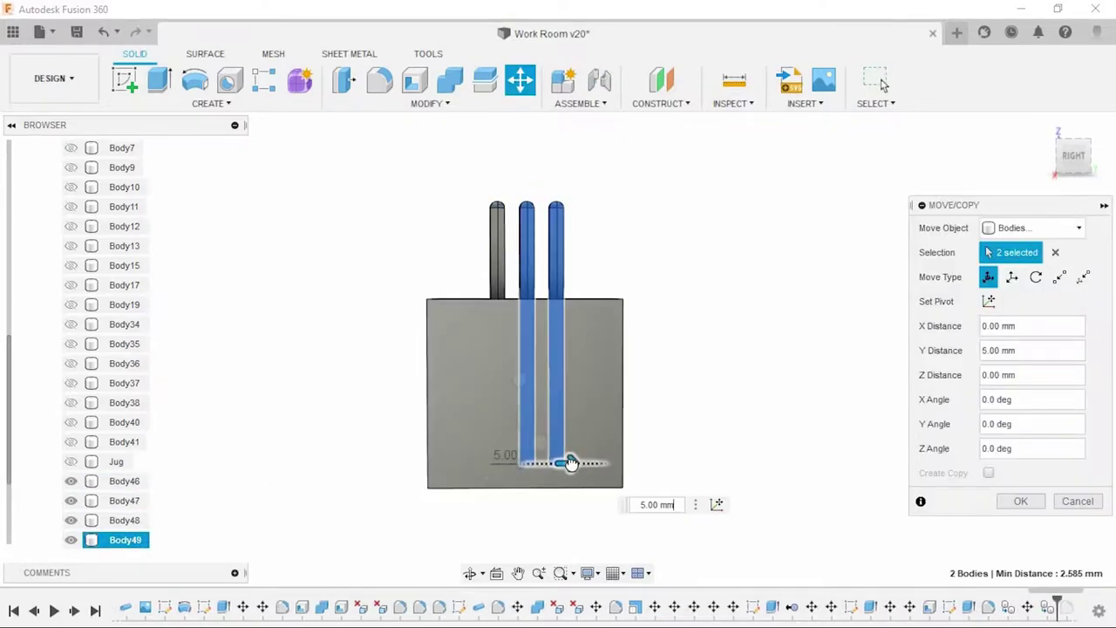
click(1011, 501)
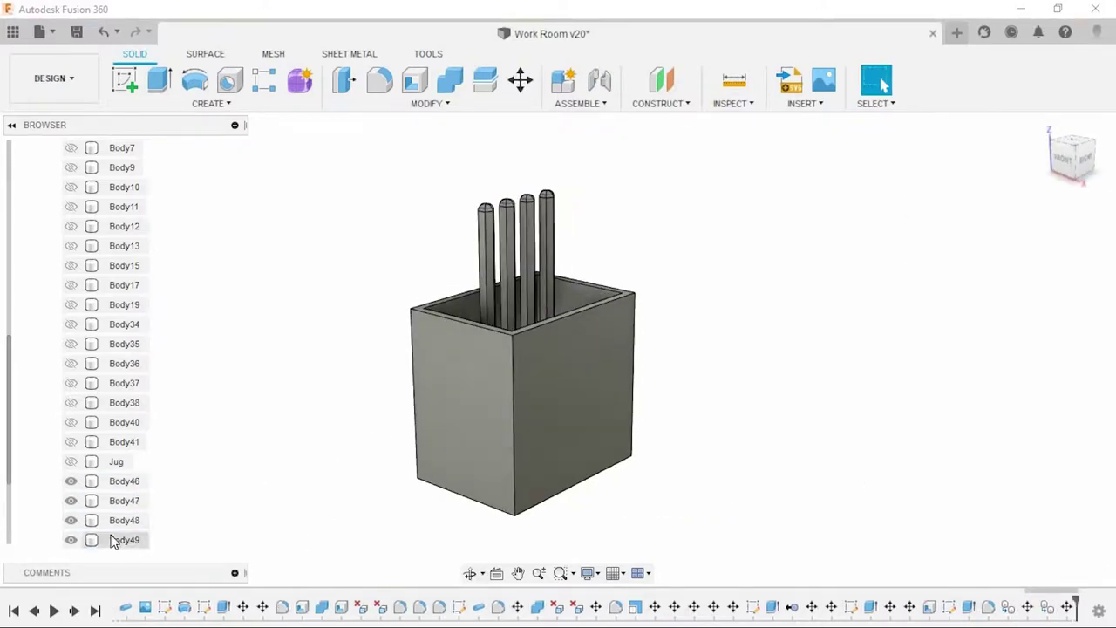
key(ctrl+c)
key(ctrl+v)
drag(551, 463, 602, 463)
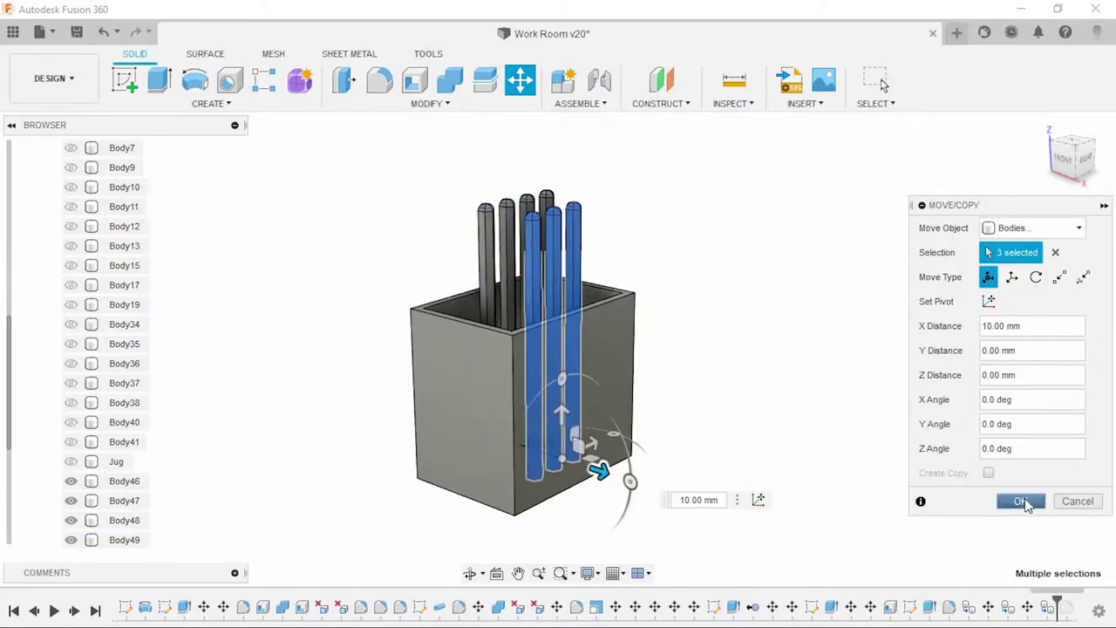
click(1016, 498)
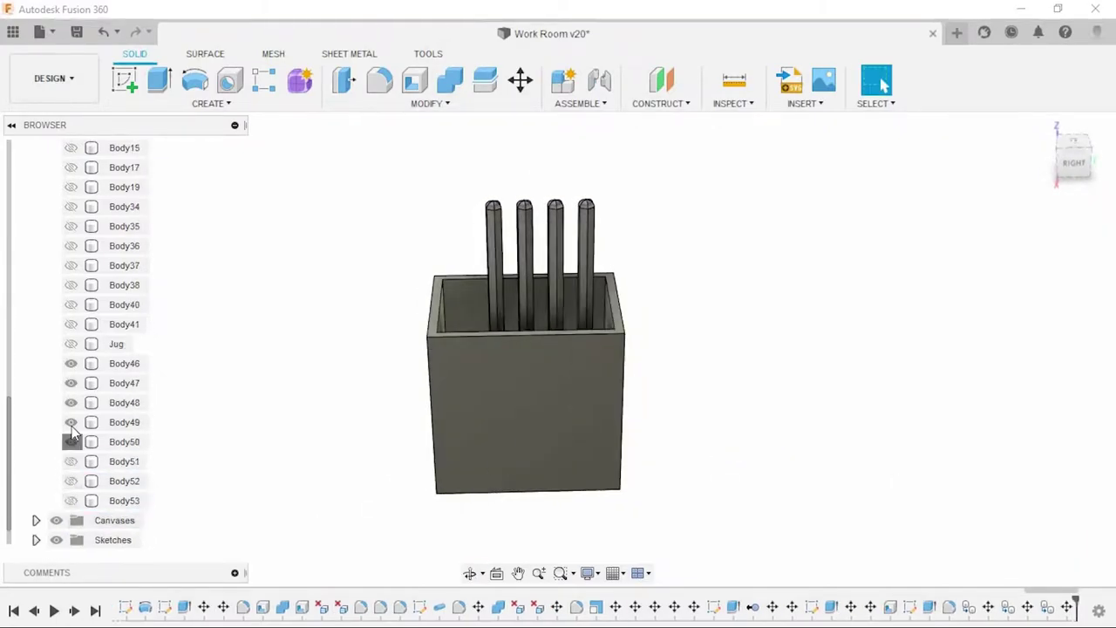
Step: Tilt pencil Body47 about 10 degrees and settle its base inside the holder
key(m)
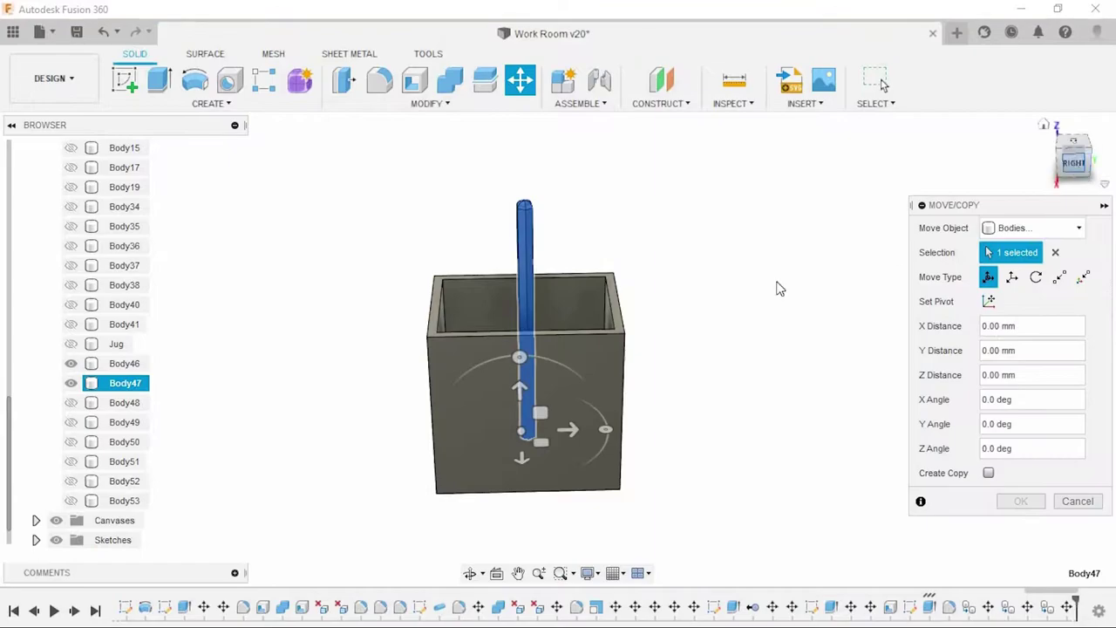
drag(541, 400, 521, 409)
shift+middle_drag(601, 432, 528, 440)
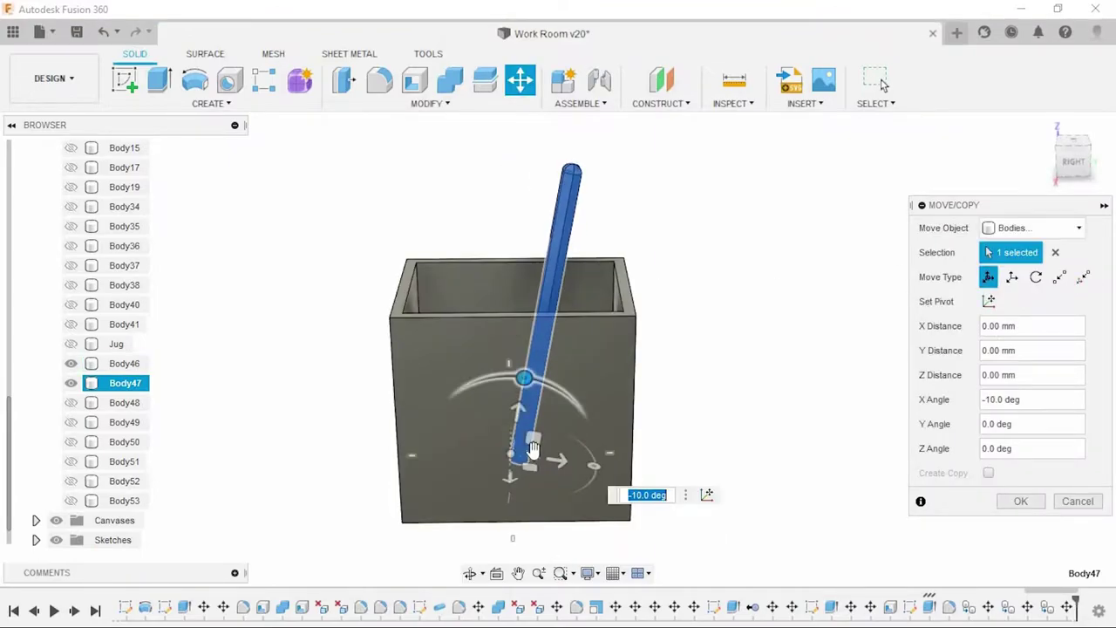
mouse_move(528, 441)
mouse_down()
mouse_move(561, 428)
mouse_move(578, 436)
mouse_up()
mouse_move(578, 436)
shift+middle_down()
mouse_move(631, 409)
mouse_move(546, 489)
shift+middle_up()
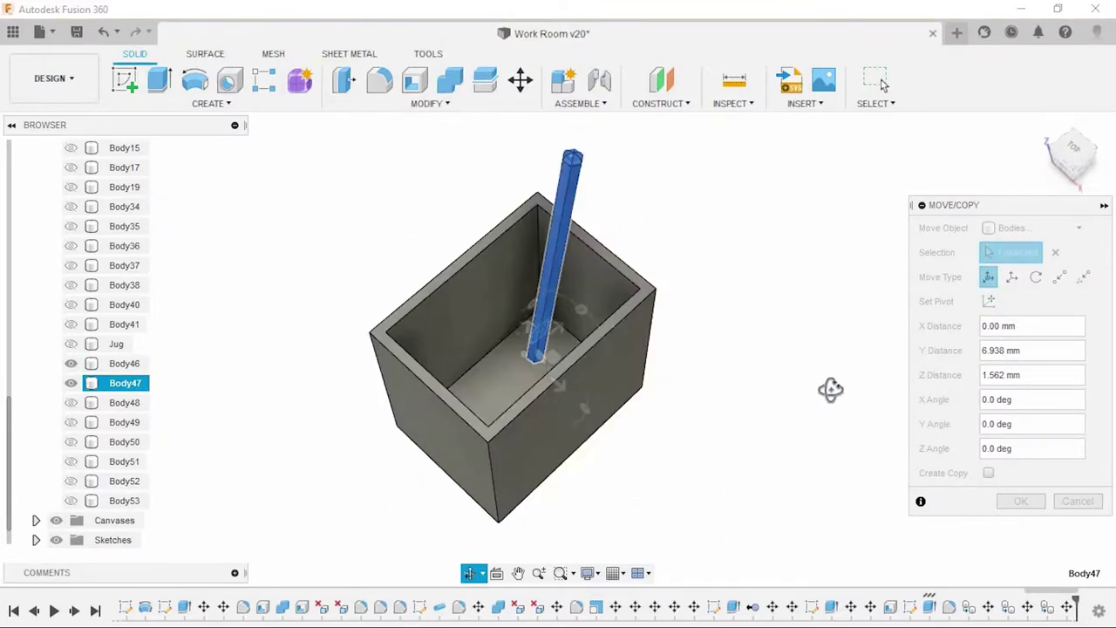
drag(546, 488, 565, 469)
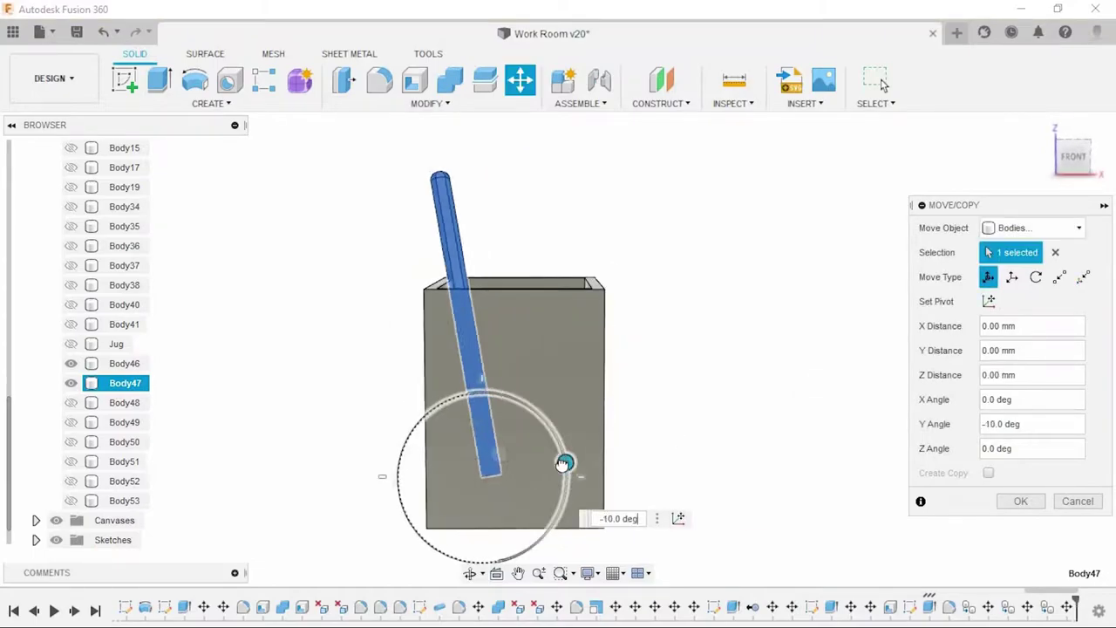
mouse_move(594, 439)
shift+middle_down()
mouse_move(810, 366)
mouse_move(566, 314)
shift+middle_up()
scroll(568, 322, up, 3)
drag(658, 278, 660, 297)
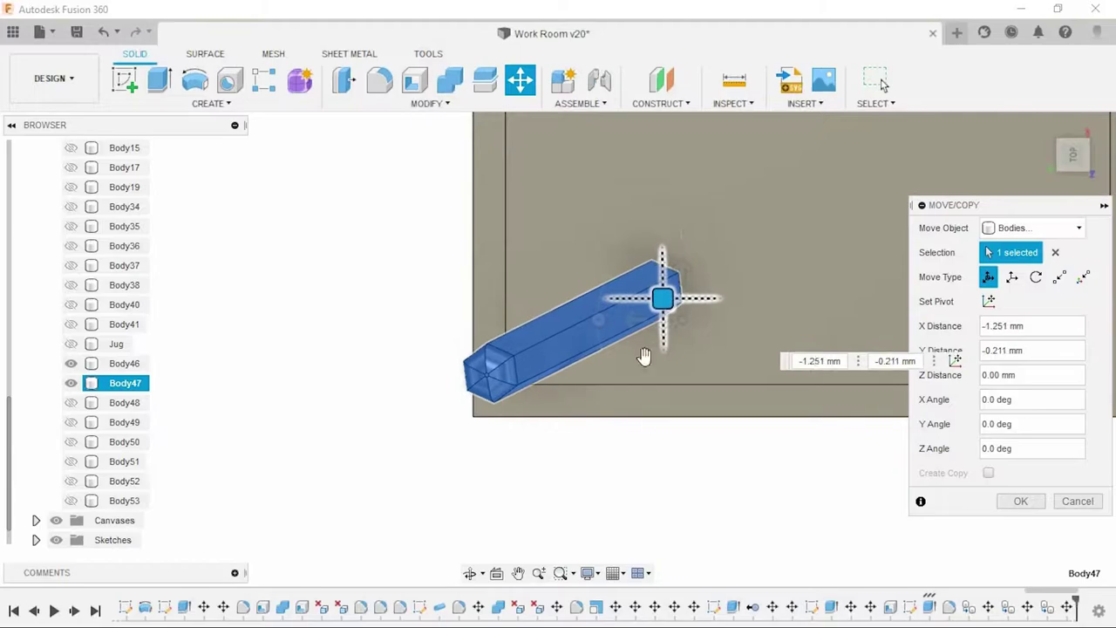
mouse_move(643, 356)
shift+middle_down()
mouse_move(605, 317)
mouse_move(604, 439)
shift+middle_up()
drag(595, 443, 596, 444)
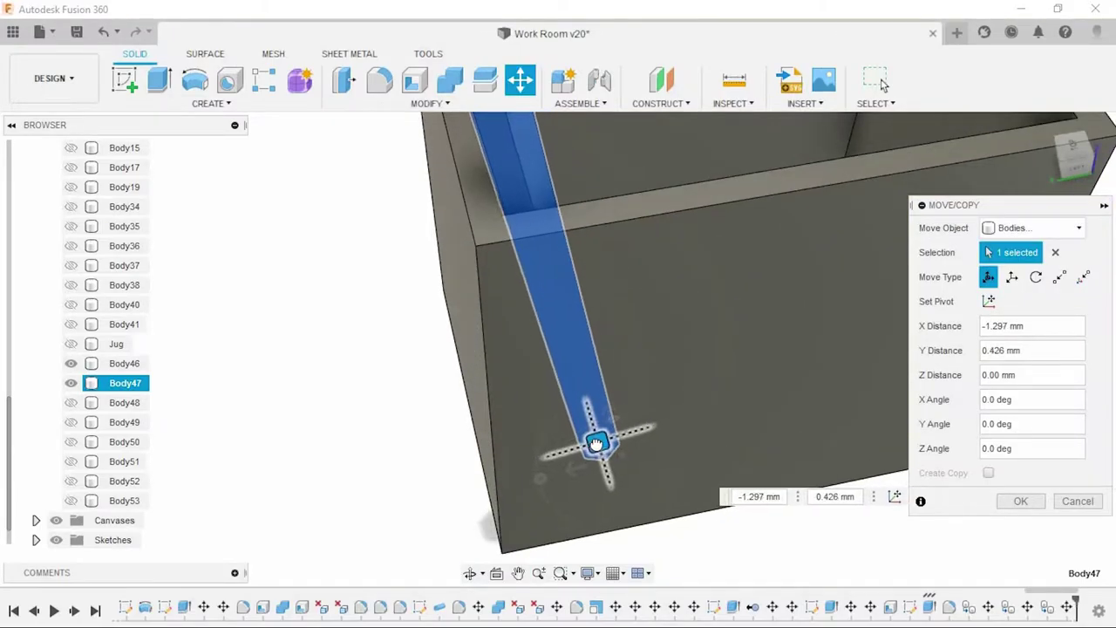
key(Return)
scroll(807, 506, down, 5)
shift+middle_drag(981, 486, 842, 446)
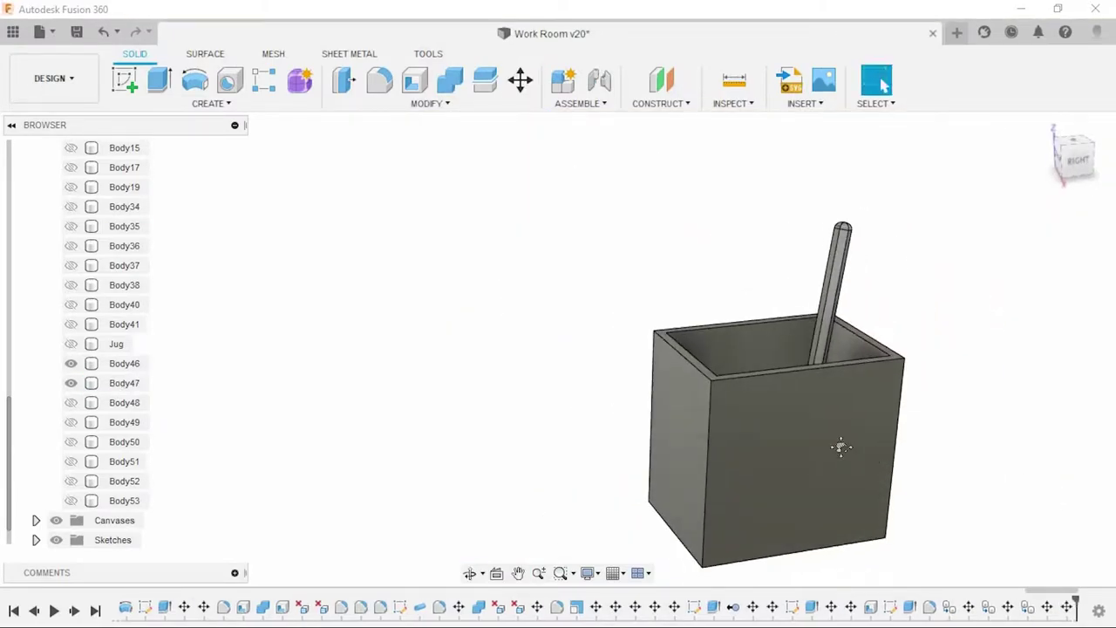
Step: Tilt pencil Body48 about 10 degrees and reposition its base inside the holder
click(99, 410)
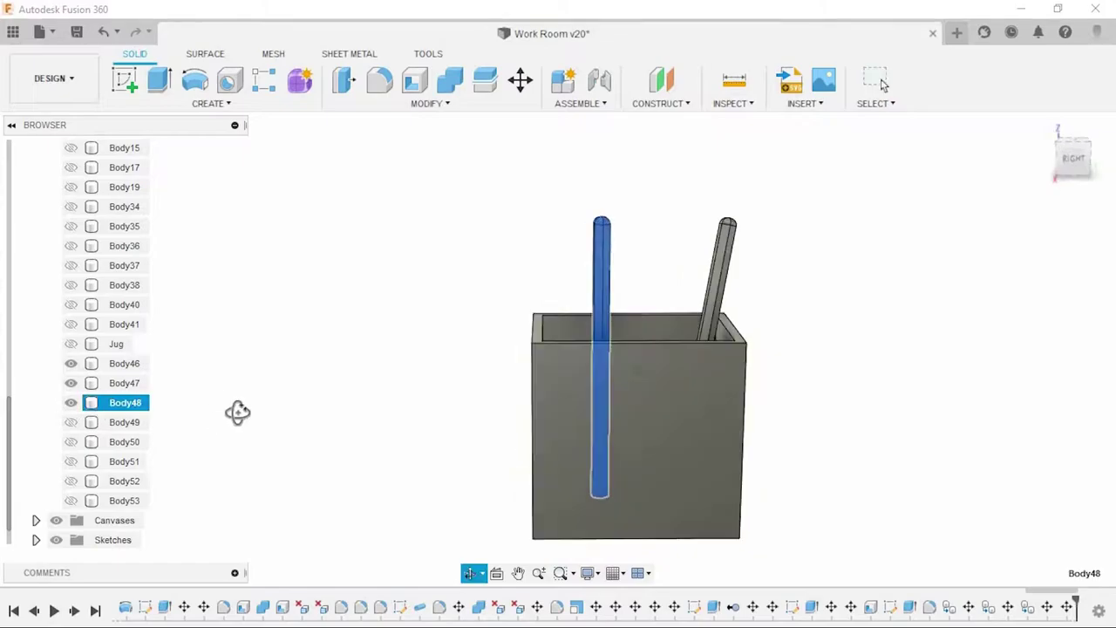
click(519, 79)
drag(584, 397, 603, 406)
shift+middle_drag(450, 398, 631, 417)
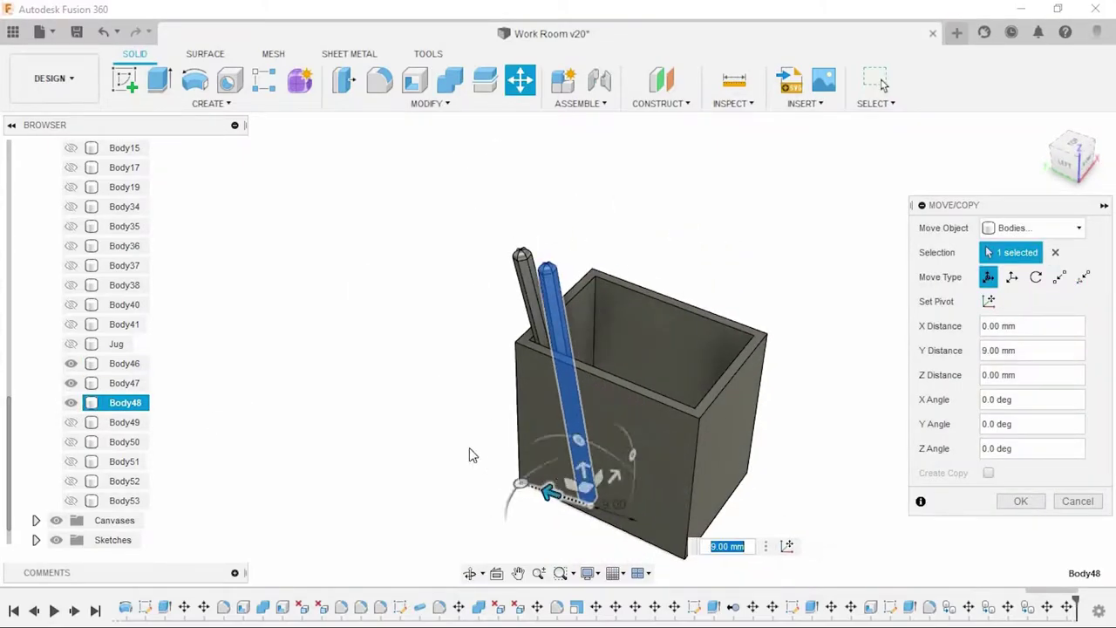
scroll(469, 454, up, 5)
scroll(608, 409, down, 4)
drag(573, 534, 592, 518)
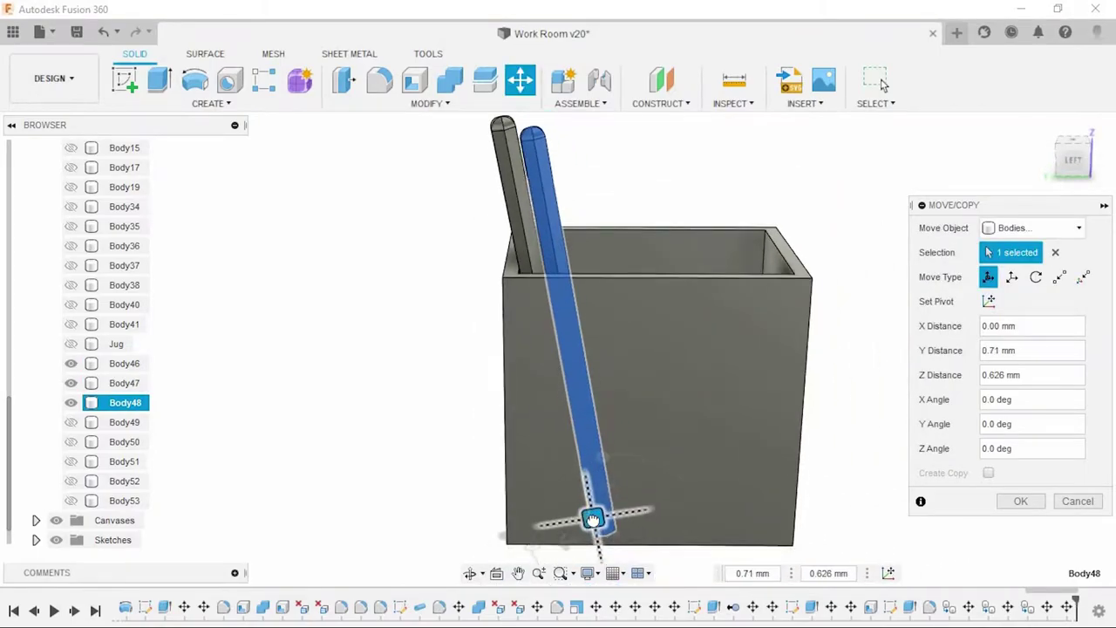
shift+middle_drag(666, 425, 753, 500)
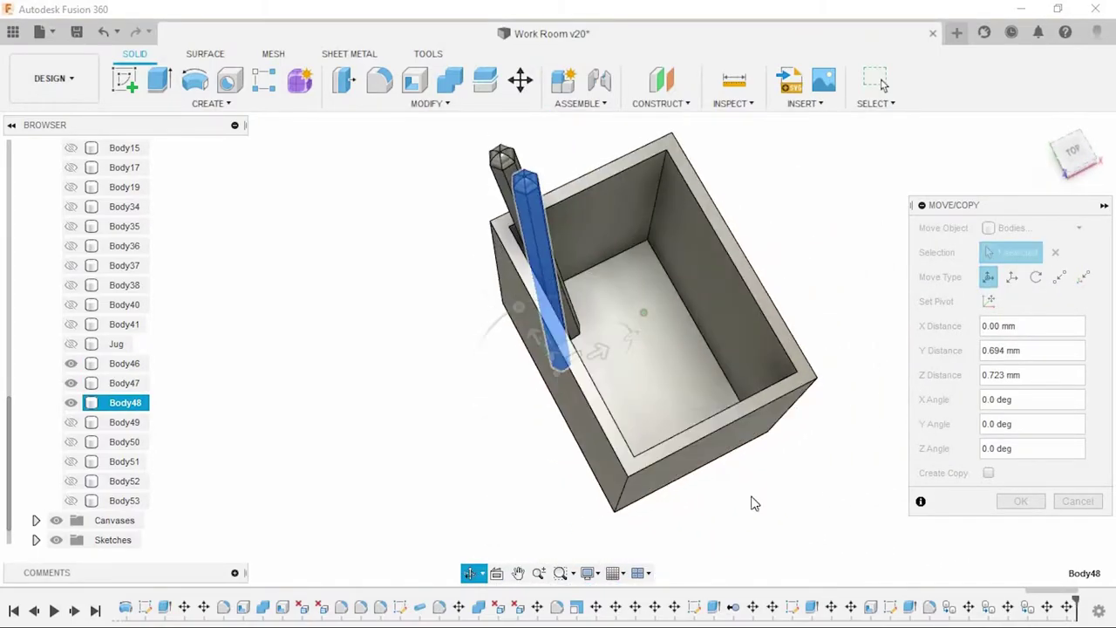
key(Return)
shift+middle_drag(886, 498, 826, 443)
click(826, 443)
scroll(827, 443, down, 2)
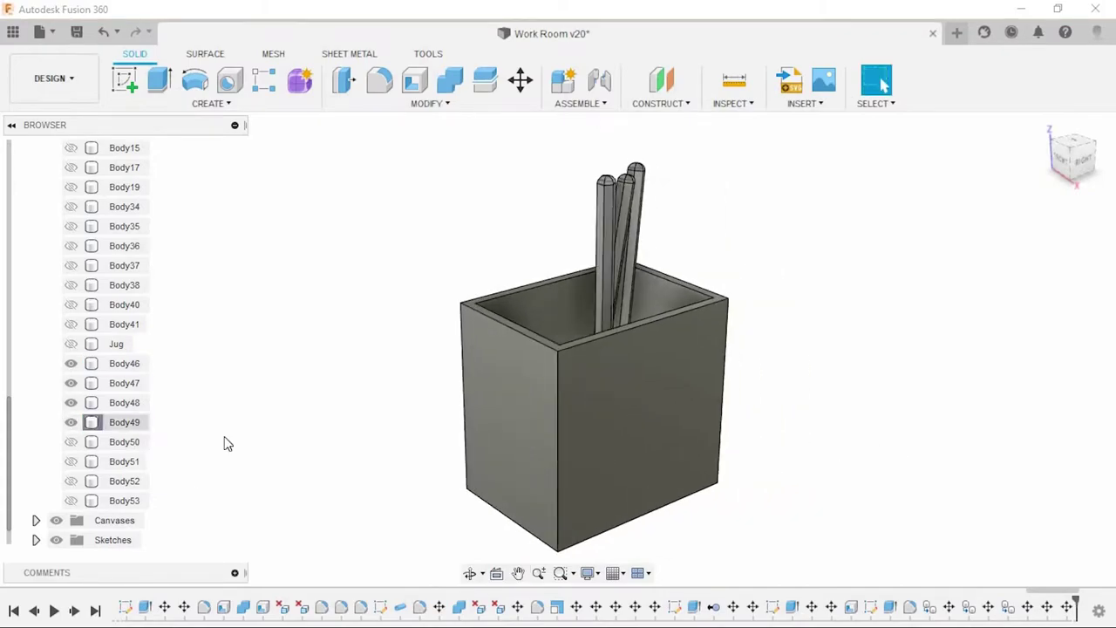
Step: Lean pencil Body49 outward over the rim and slide its base across the holder
click(125, 422)
mouse_move(299, 497)
shift+middle_down()
mouse_move(366, 491)
mouse_move(477, 290)
shift+middle_up()
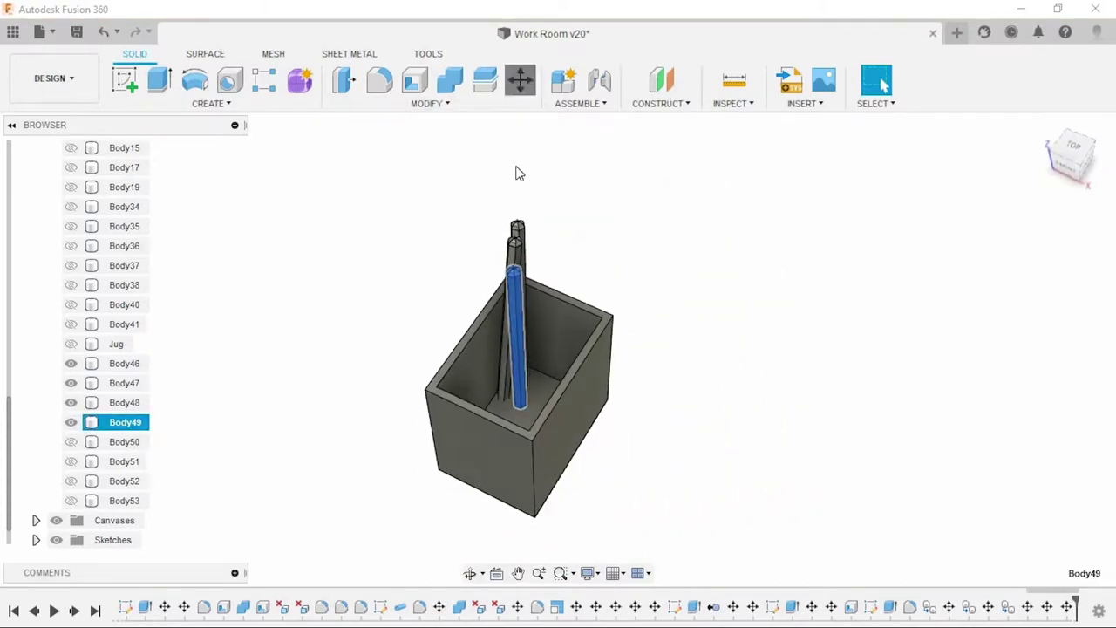
key(m)
drag(515, 366, 533, 348)
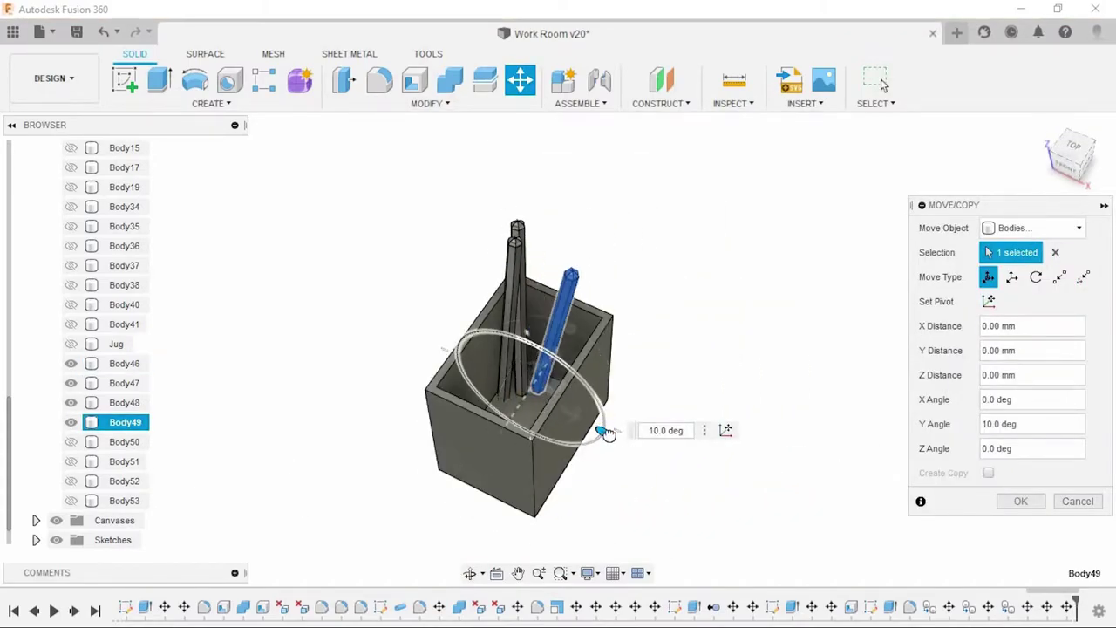
mouse_move(607, 433)
shift+middle_down()
mouse_move(630, 313)
mouse_move(572, 392)
shift+middle_up()
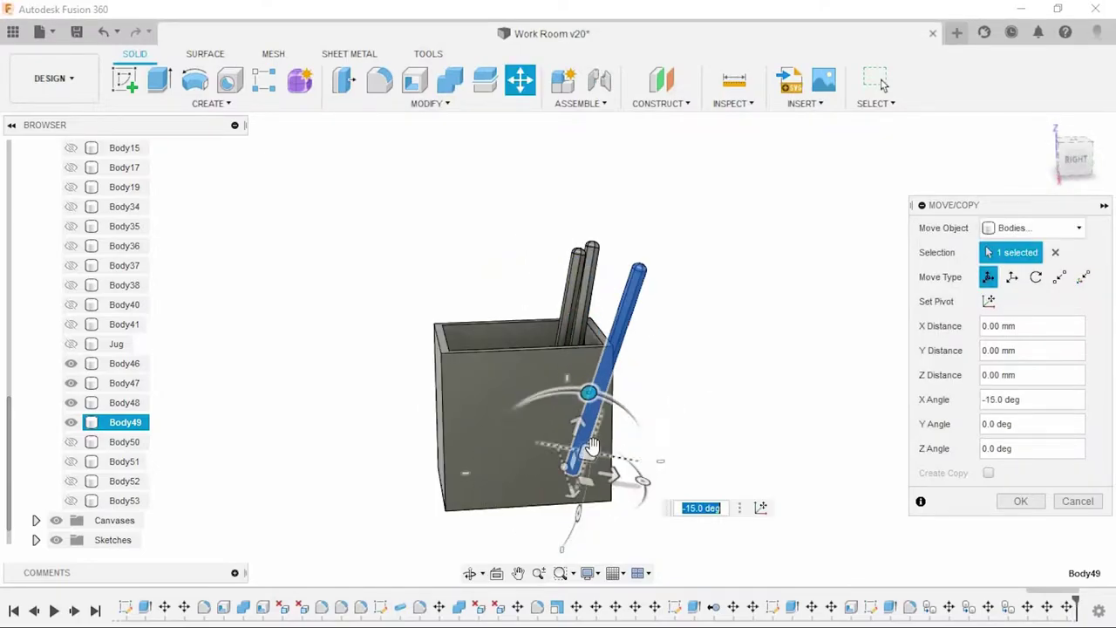
shift+middle_drag(562, 449, 912, 391)
shift+middle_drag(590, 374, 498, 366)
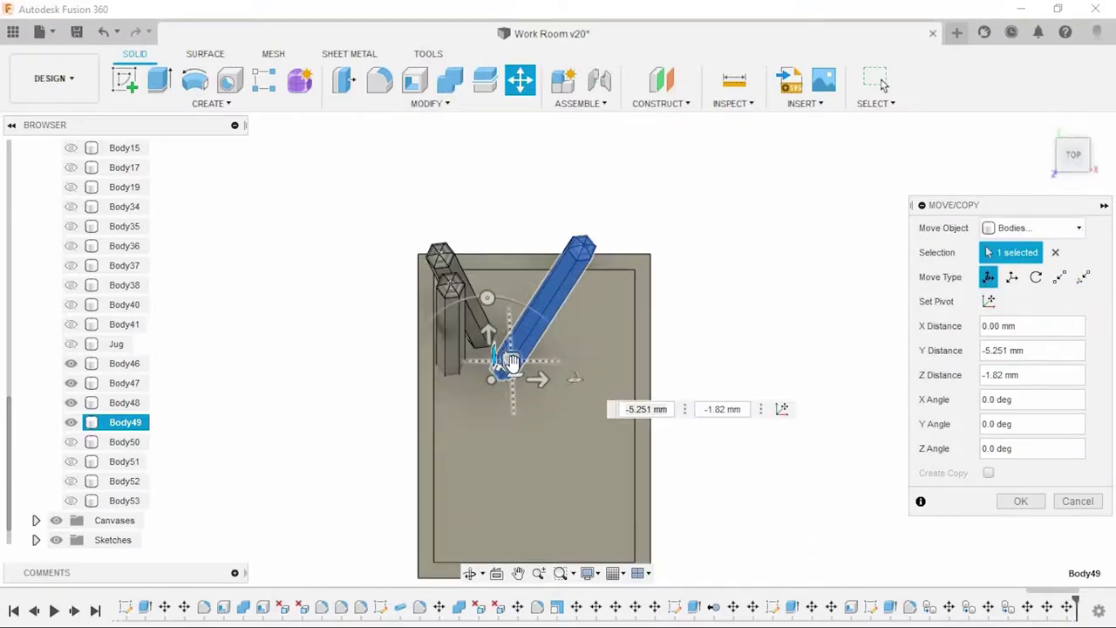
drag(498, 366, 569, 360)
mouse_move(679, 338)
shift+middle_down()
mouse_move(622, 253)
mouse_move(576, 477)
shift+middle_up()
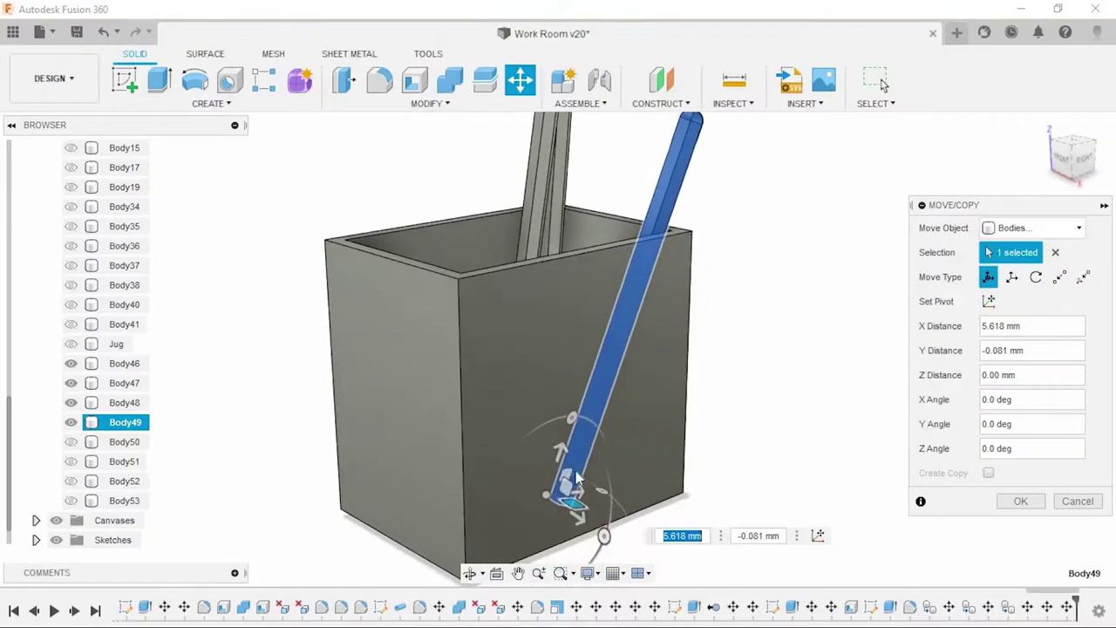
click(1020, 500)
mouse_move(959, 453)
shift+middle_down()
mouse_move(809, 383)
mouse_move(812, 498)
mouse_move(755, 490)
mouse_move(769, 493)
shift+middle_up()
scroll(764, 500, up, 3)
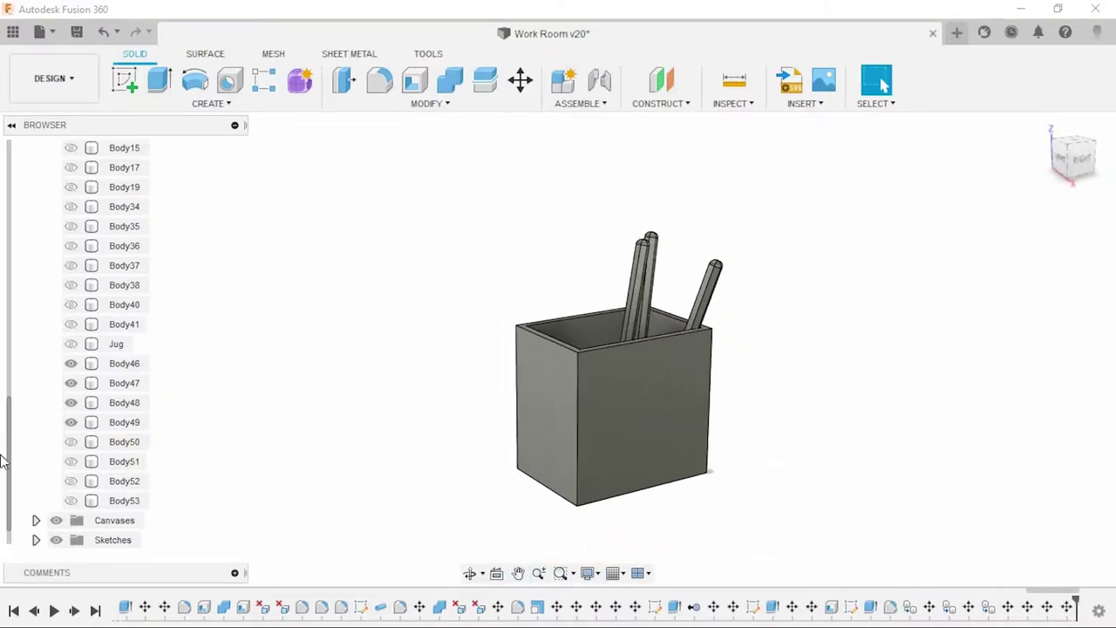
Step: Shift pencil Body50 sideways to a new spot within the holder
click(130, 442)
shift+middle_drag(369, 440, 352, 476)
key(m)
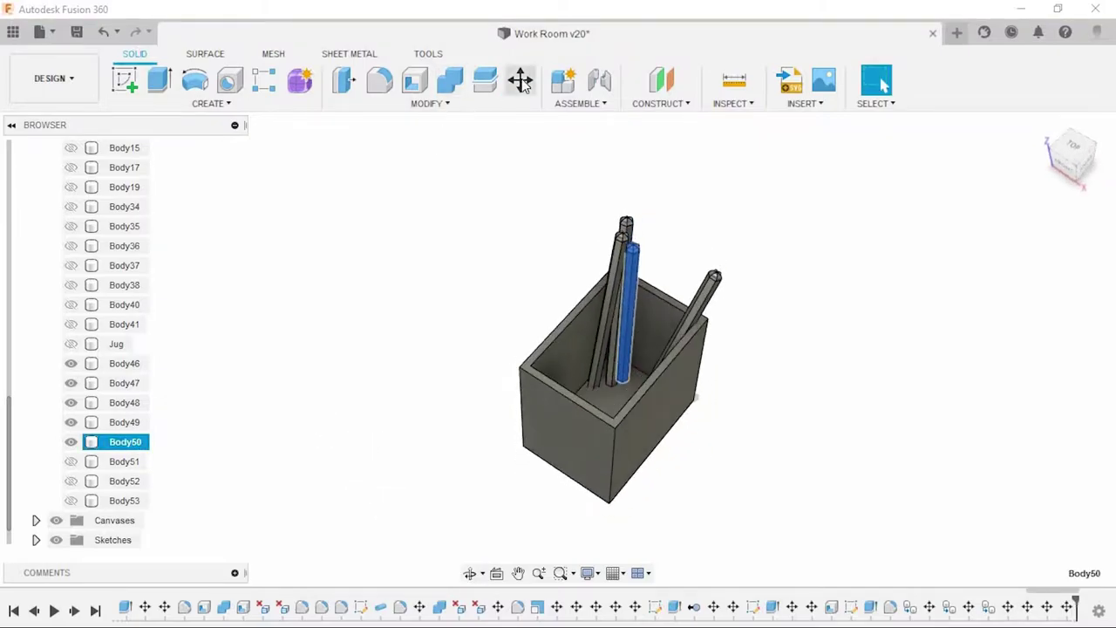
shift+middle_drag(743, 325, 651, 486)
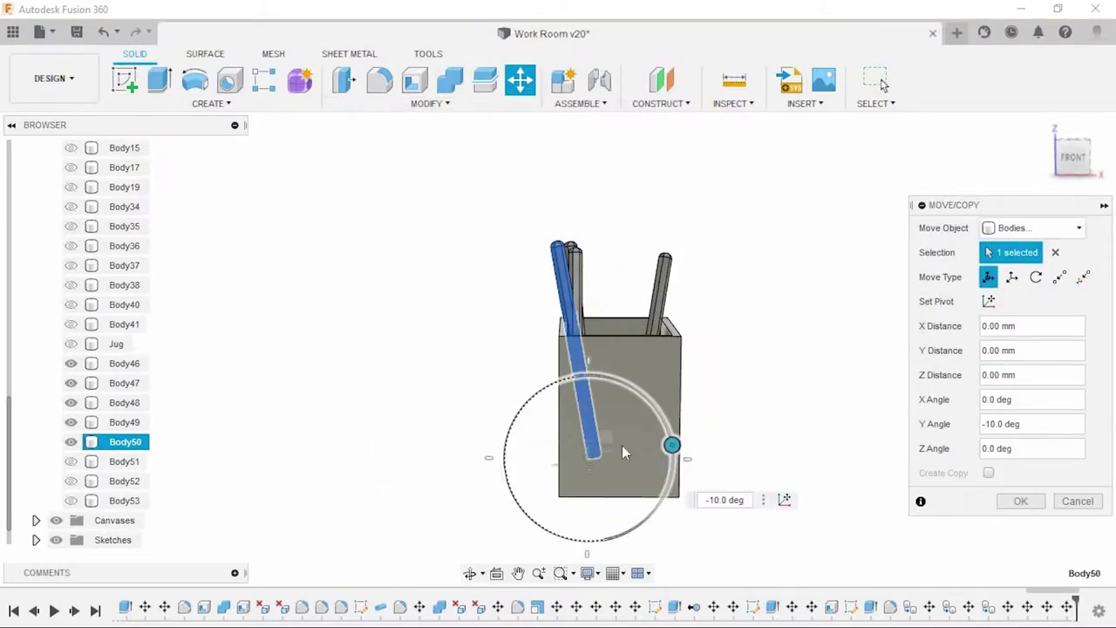
drag(633, 433, 645, 427)
shift+middle_drag(646, 427, 964, 214)
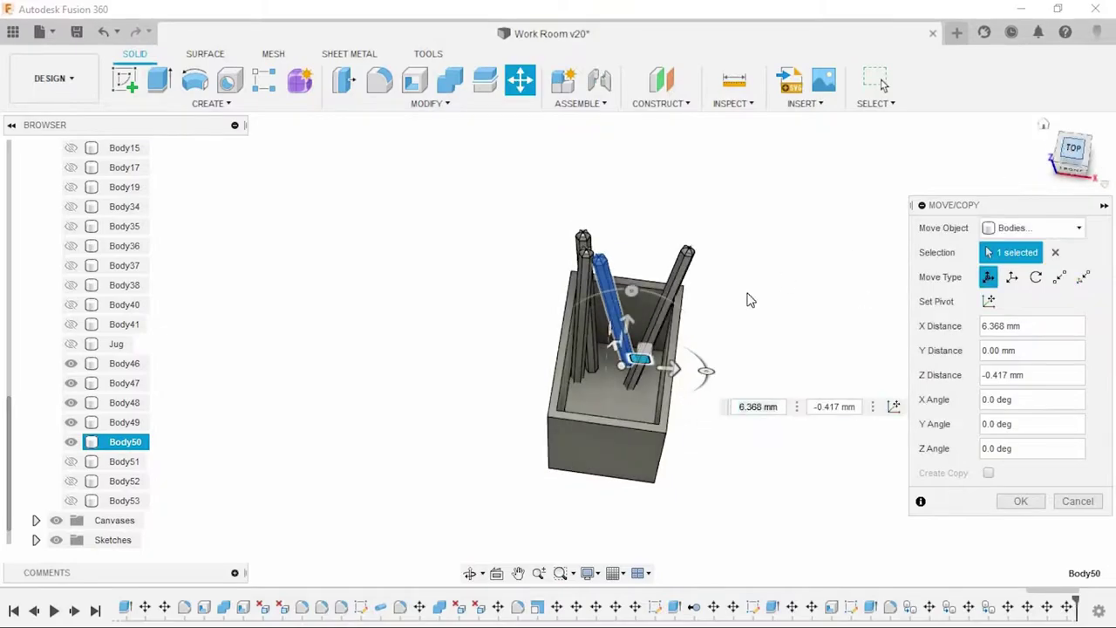
click(1072, 149)
drag(595, 244, 613, 209)
mouse_move(617, 254)
shift+middle_down()
mouse_move(618, 200)
mouse_move(670, 438)
shift+middle_up()
drag(625, 434, 637, 435)
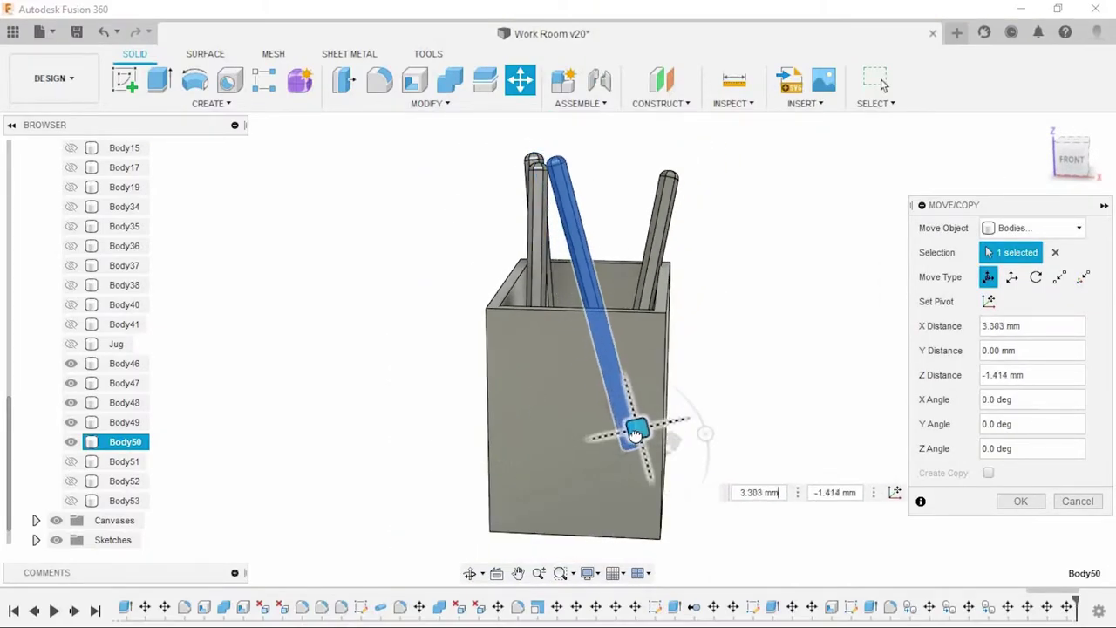
key(Return)
Step: Nudge Body50's base once more for a small placement adjustment
mouse_move(636, 428)
shift+middle_down()
mouse_move(642, 456)
mouse_move(578, 463)
mouse_move(629, 480)
mouse_move(773, 371)
shift+middle_up()
scroll(686, 284, up, 5)
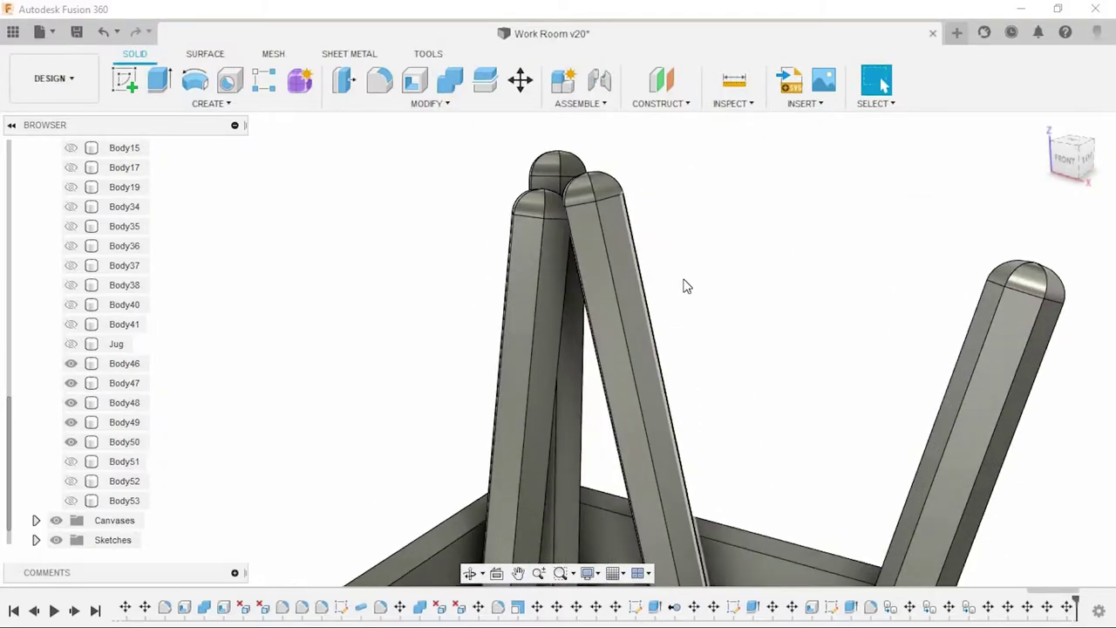
scroll(747, 368, up, 3)
scroll(747, 368, down, 3)
right_click(112, 440)
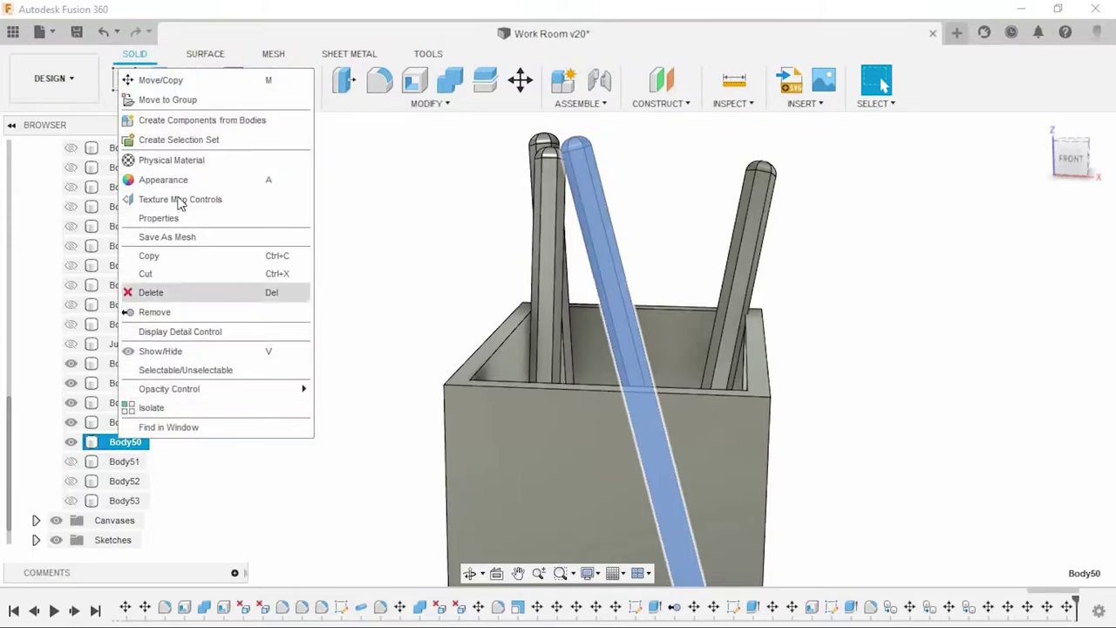
click(125, 446)
key(m)
shift+middle_drag(662, 519, 584, 521)
drag(583, 521, 585, 520)
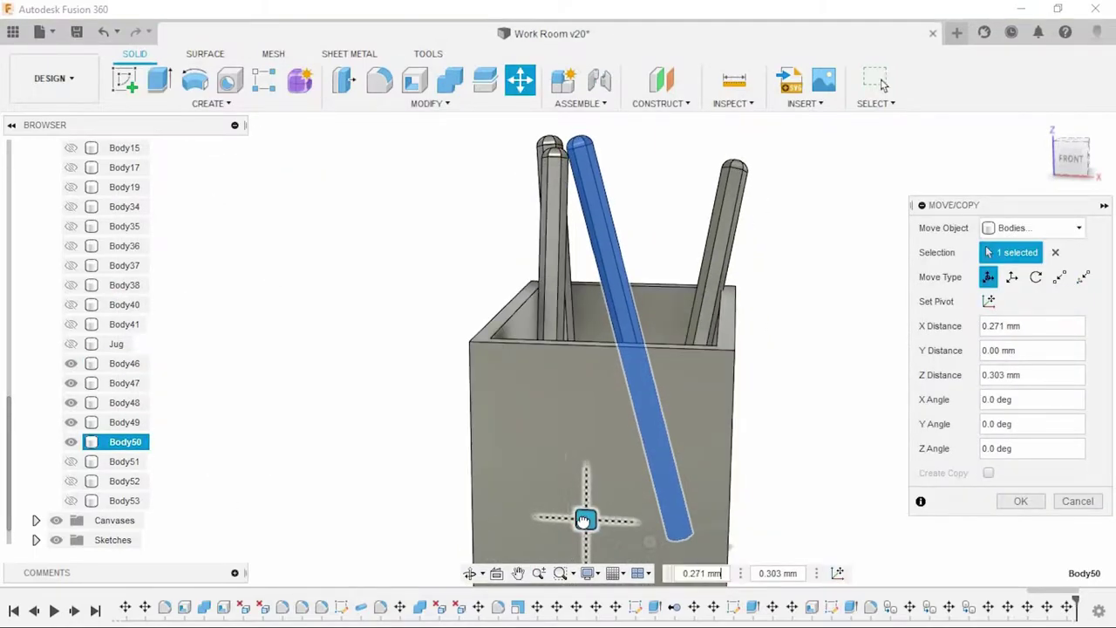
click(1018, 501)
mouse_move(867, 425)
shift+middle_down()
mouse_move(704, 390)
mouse_move(755, 391)
shift+middle_up()
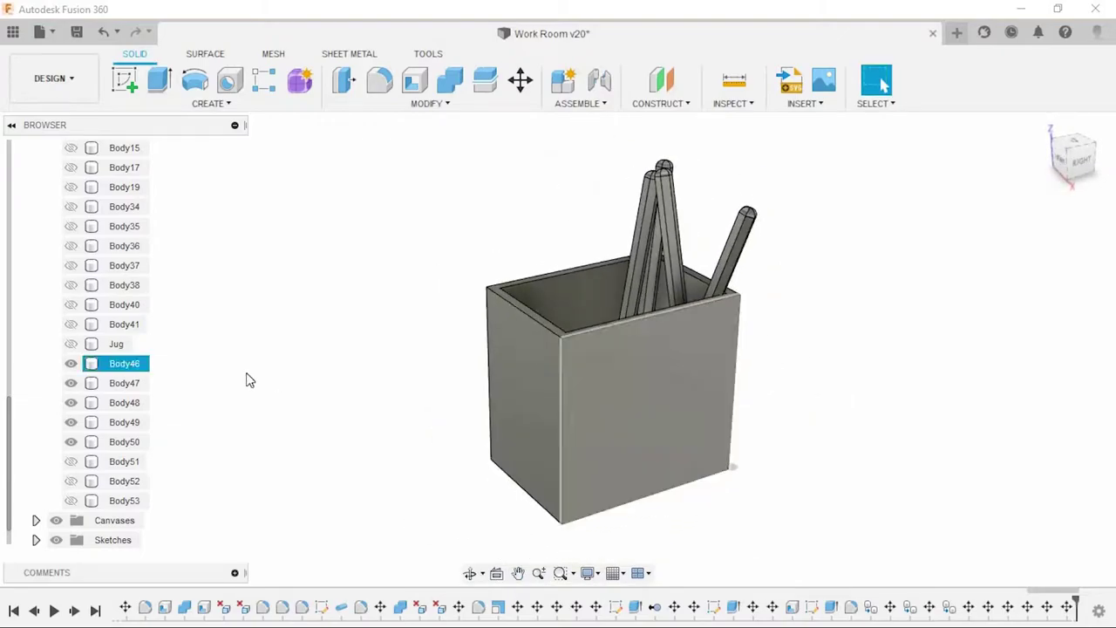
Step: Tilt pencil Body51 15 degrees and move it toward the holder's left rear
click(113, 462)
click(520, 79)
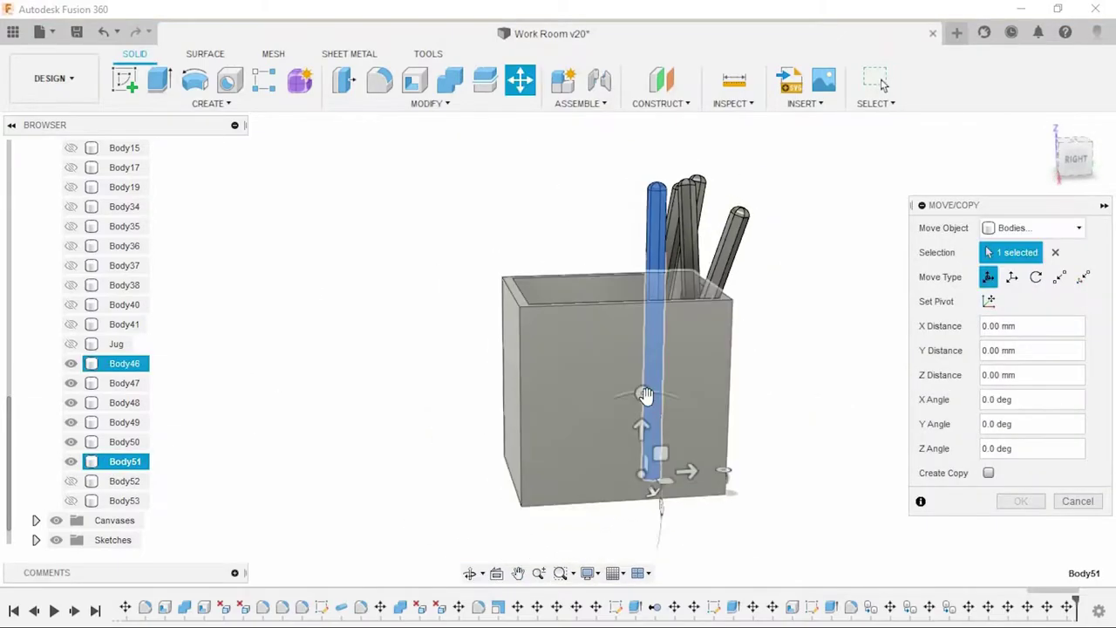
mouse_move(672, 457)
mouse_down()
mouse_move(724, 446)
mouse_move(713, 475)
mouse_move(568, 446)
mouse_up()
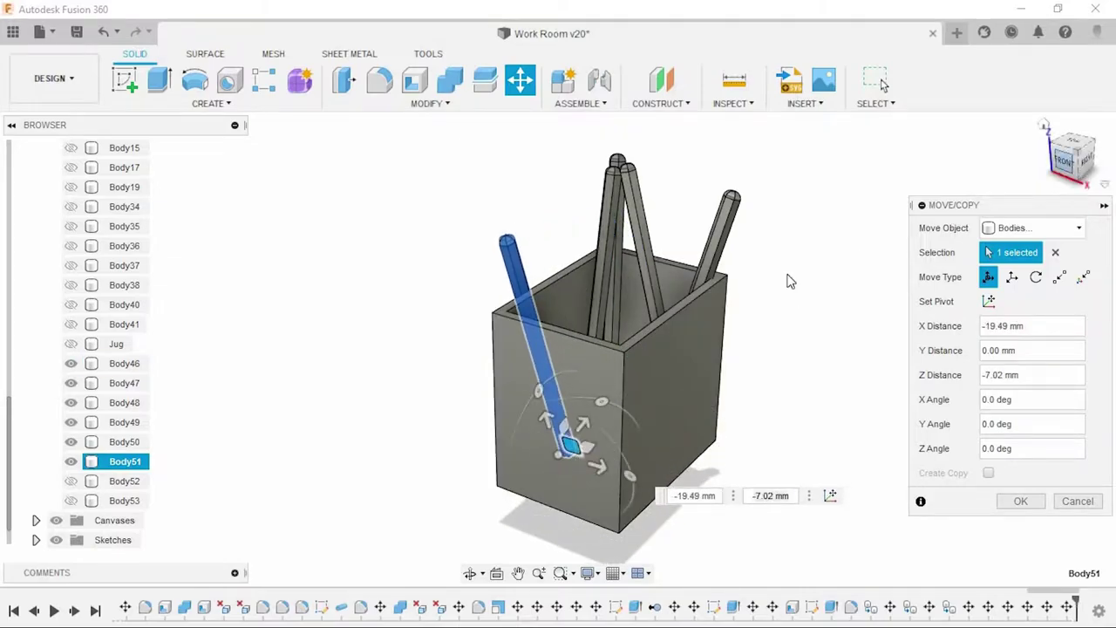
click(1064, 161)
drag(459, 493, 516, 443)
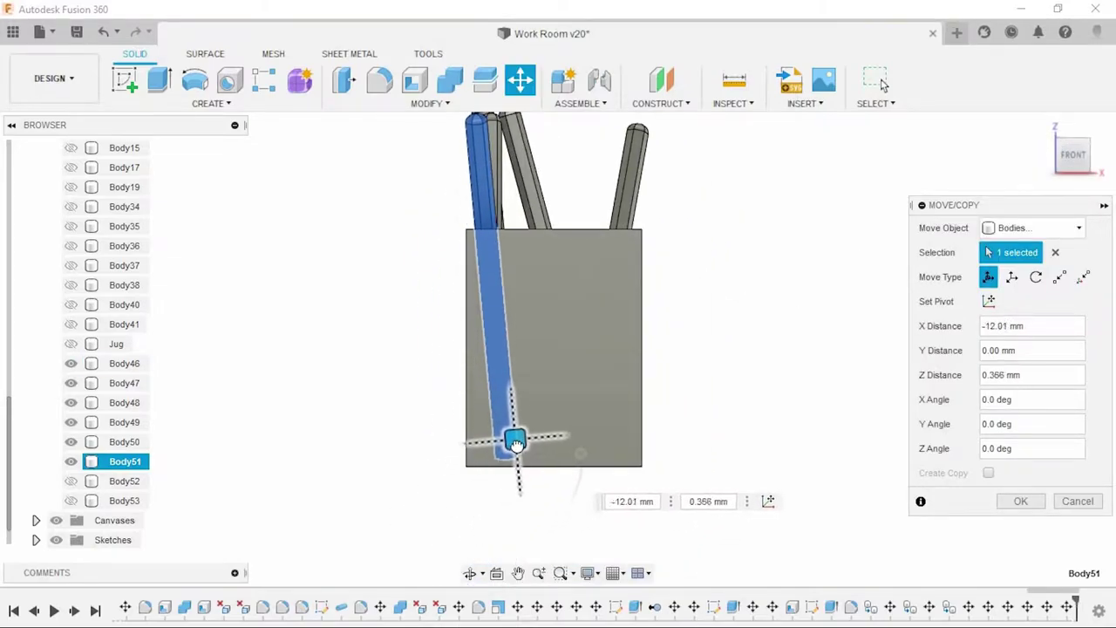
shift+middle_drag(516, 443, 587, 274)
mouse_move(587, 274)
mouse_down()
mouse_move(522, 266)
mouse_move(518, 282)
mouse_up()
shift+middle_drag(517, 282, 1114, 527)
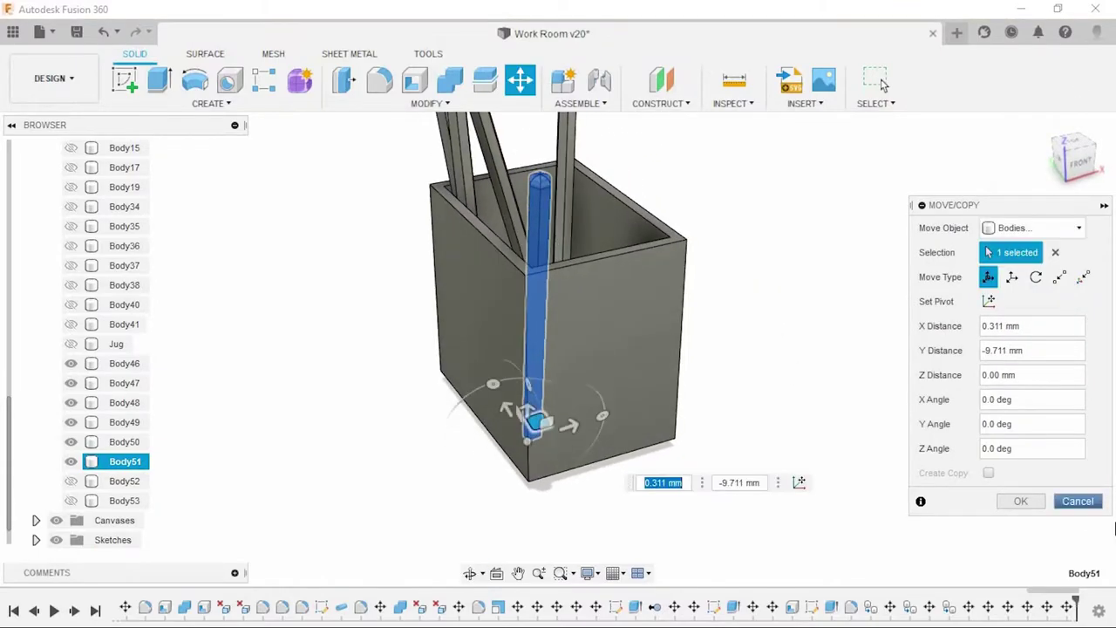
click(1020, 501)
shift+middle_drag(755, 416, 777, 393)
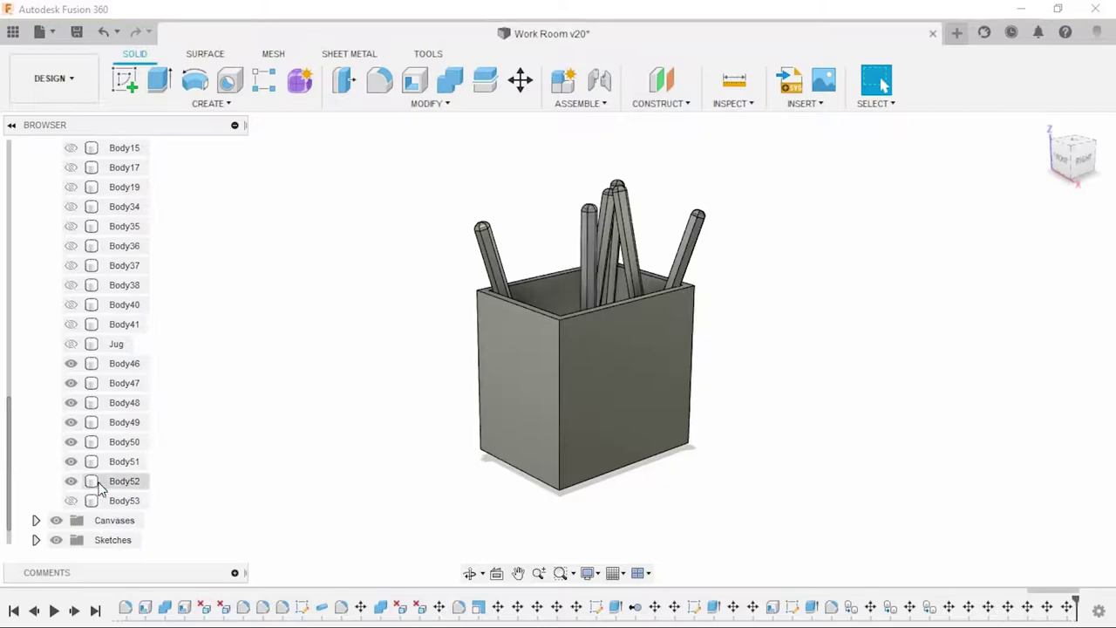
Step: Tilt the next selected pencil 15 degrees and shift it inside the holder
shift+middle_drag(361, 487, 428, 214)
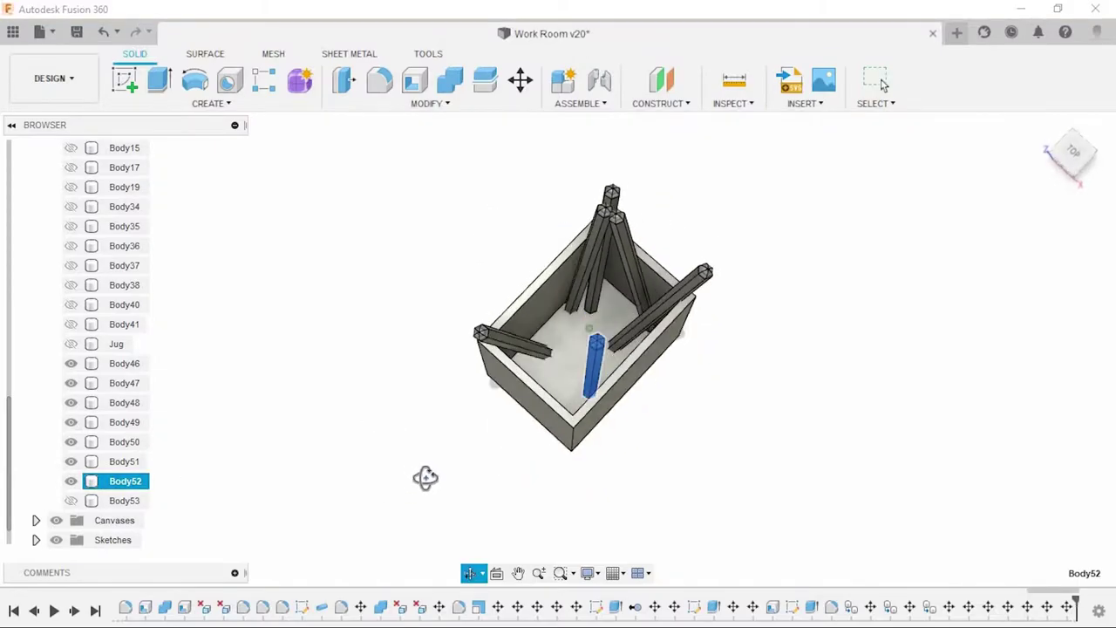
key(m)
shift+middle_drag(738, 444, 571, 379)
drag(571, 380, 578, 372)
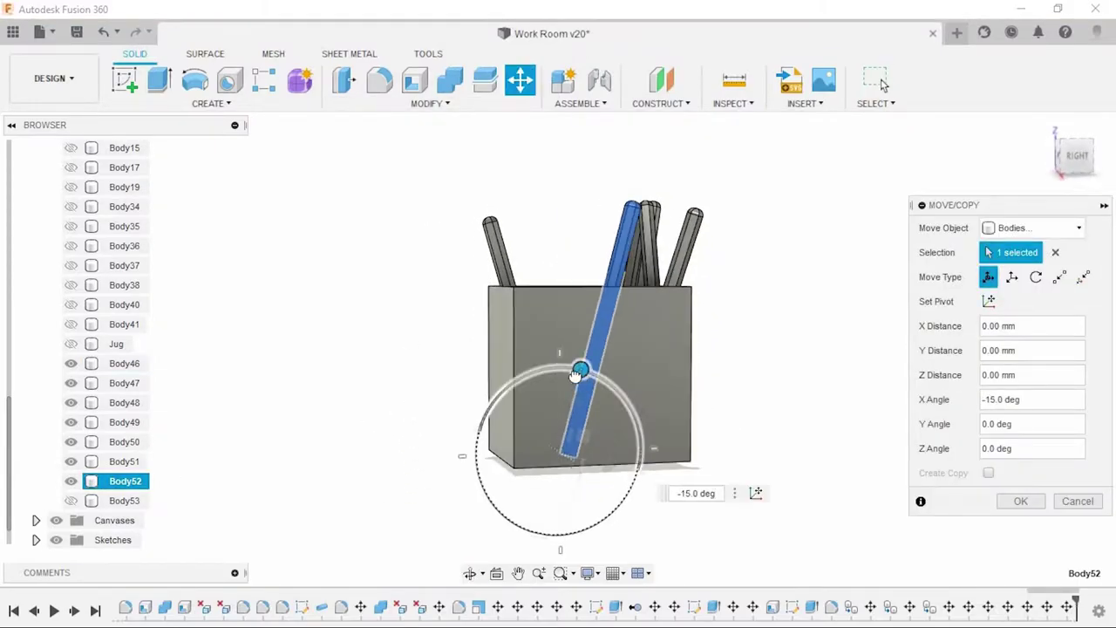
shift+middle_drag(830, 472, 601, 340)
drag(568, 329, 560, 326)
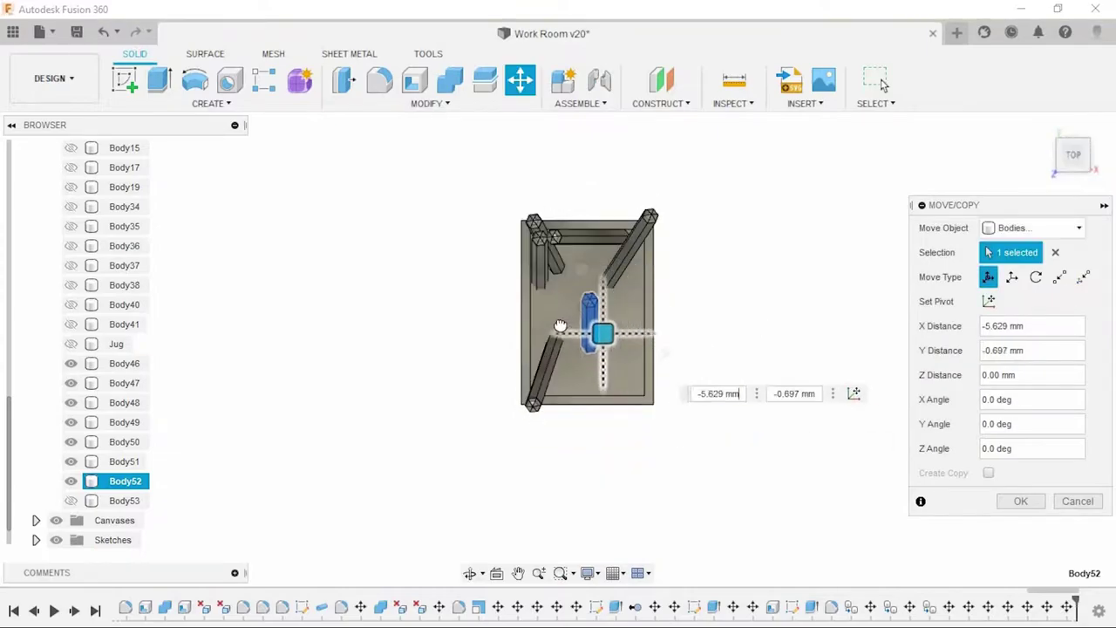
shift+middle_drag(550, 304, 634, 387)
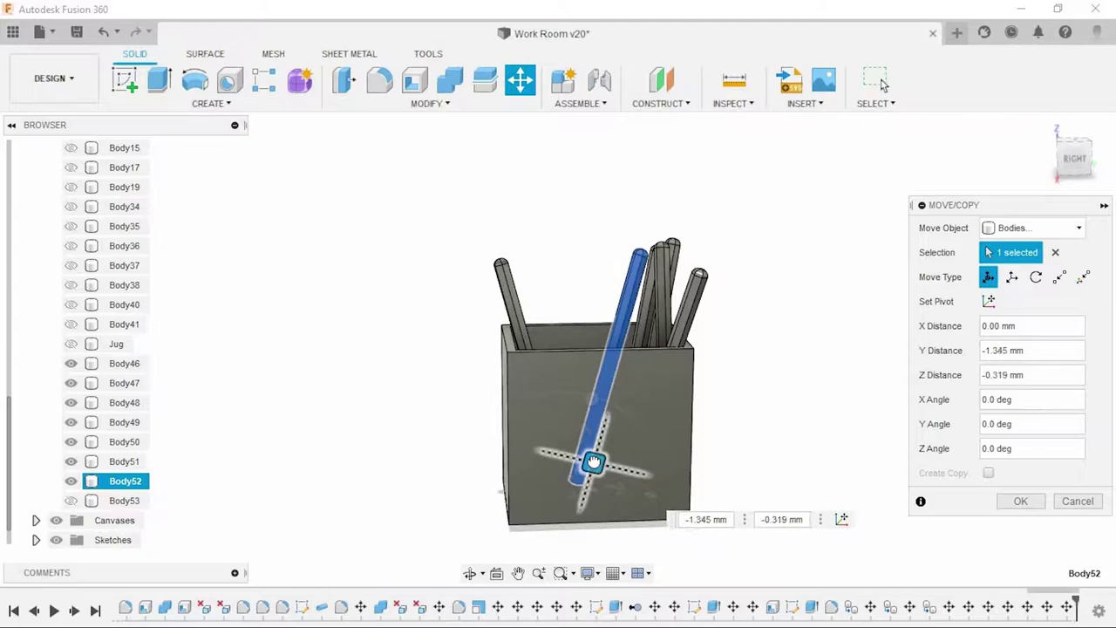
key(Return)
key(F6)
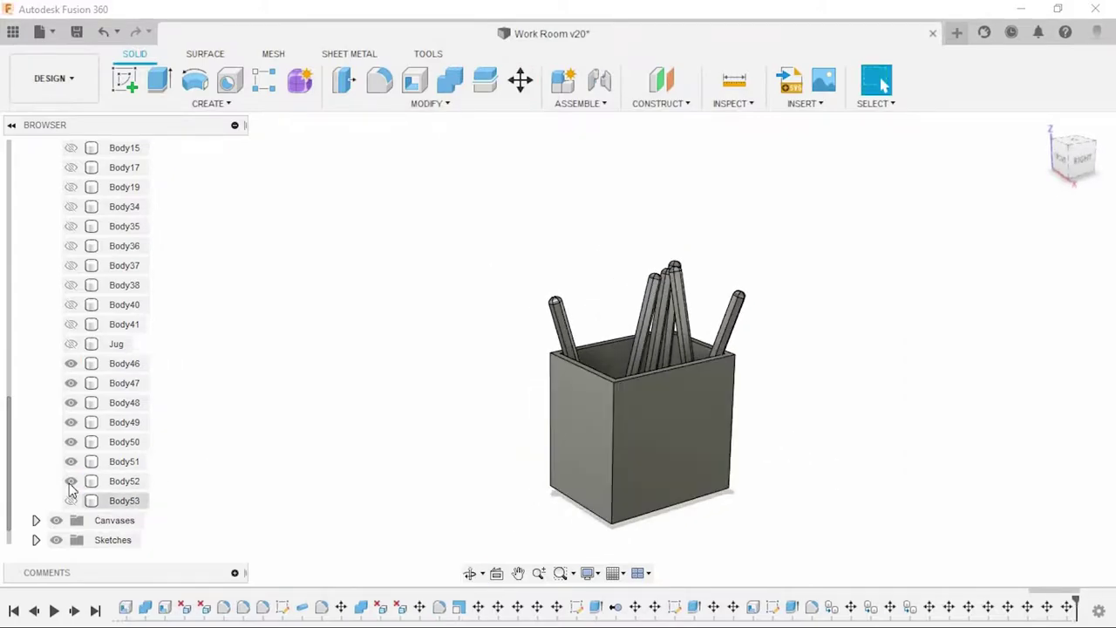
Step: Tilt pencil Body53 15 degrees and slide it left and up inside the holder
mouse_move(306, 481)
shift+middle_down()
mouse_move(381, 479)
mouse_move(448, 122)
shift+middle_up()
key(m)
drag(795, 468, 790, 447)
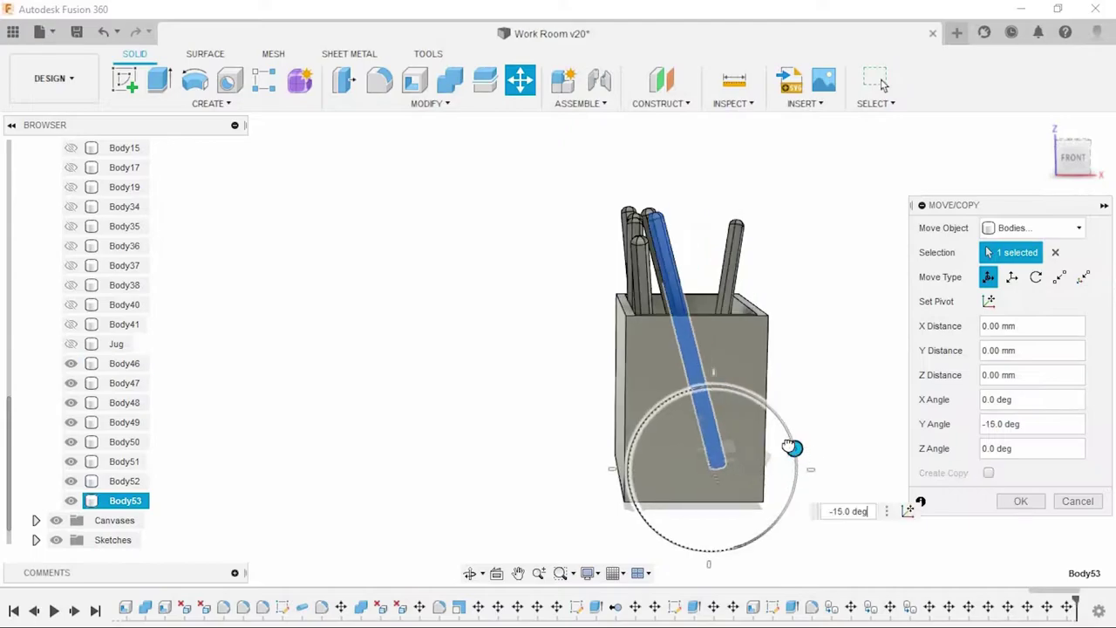
click(1077, 159)
drag(730, 466, 689, 471)
key(Return)
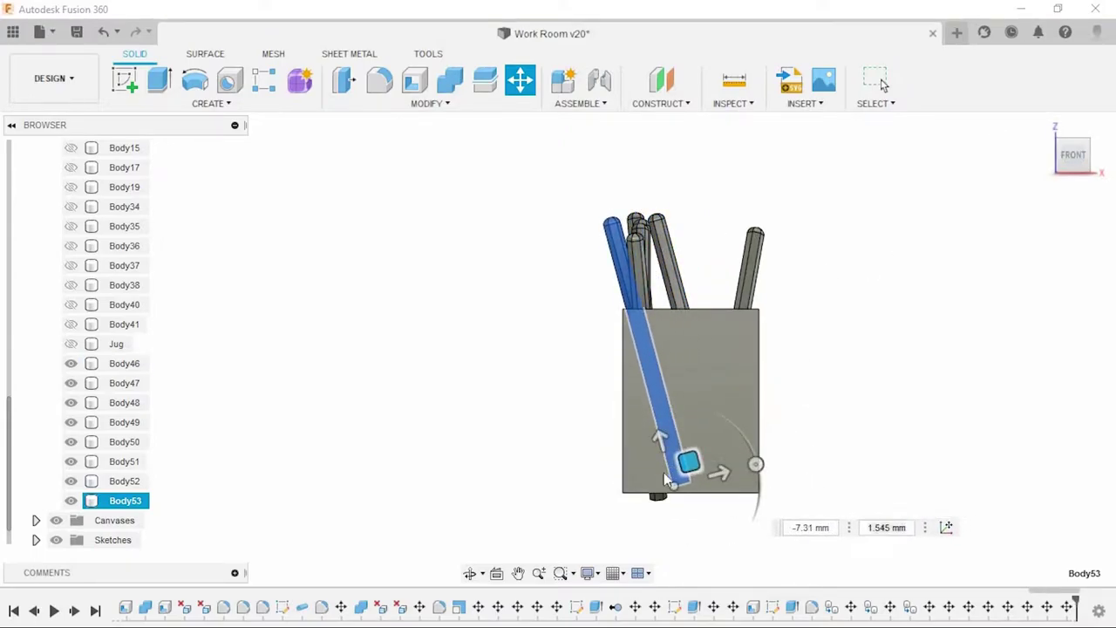
Step: Nudge pencil Body51 slightly left and up within the holder
click(520, 79)
drag(658, 494, 652, 478)
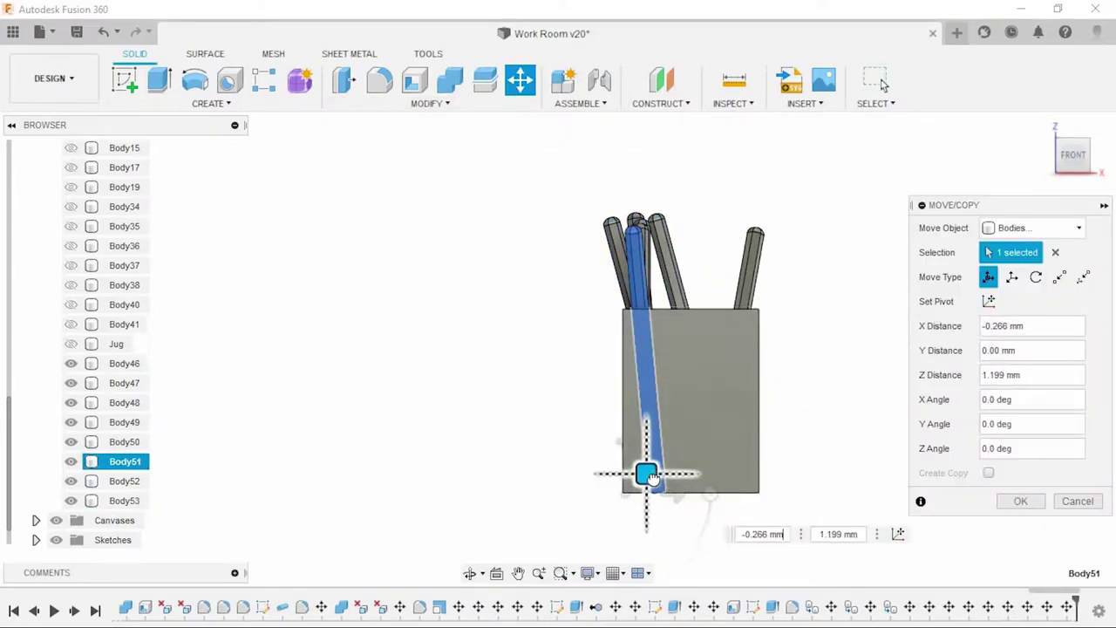
click(1016, 501)
mouse_move(1002, 492)
shift+middle_down()
mouse_move(737, 336)
mouse_move(775, 354)
mouse_move(755, 329)
mouse_move(793, 345)
mouse_move(692, 333)
mouse_move(567, 366)
mouse_move(568, 286)
shift+middle_up()
click(567, 366)
key(m)
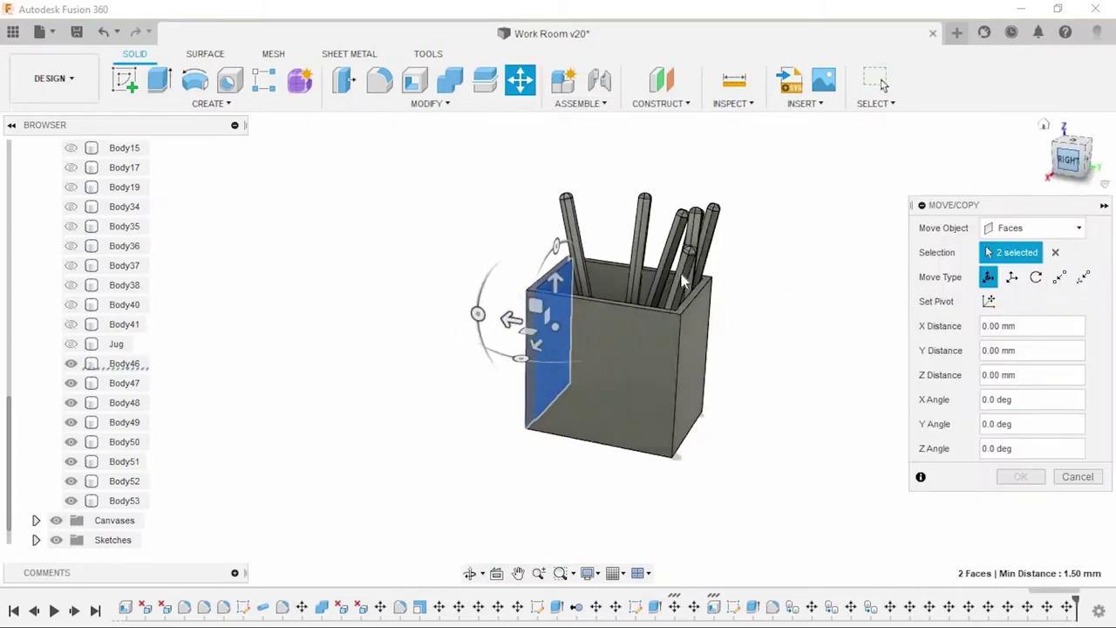
click(1070, 168)
Step: Shift Body51 about 5 mm so its lower end sits back inside the wall
click(1016, 478)
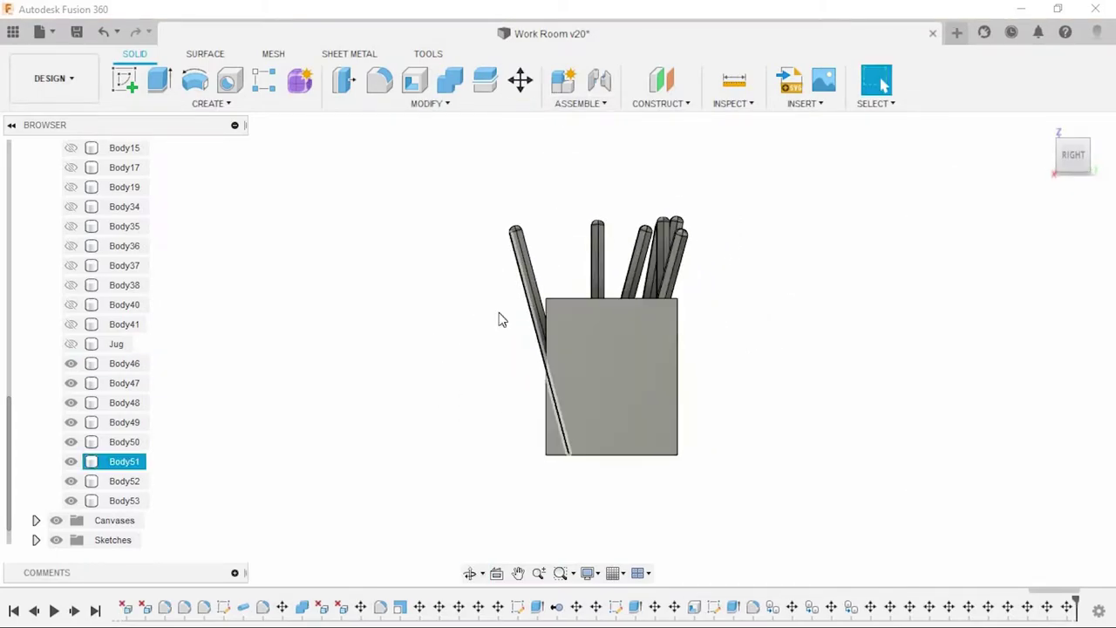
click(520, 79)
shift+middle_drag(573, 405, 558, 419)
drag(565, 429, 582, 441)
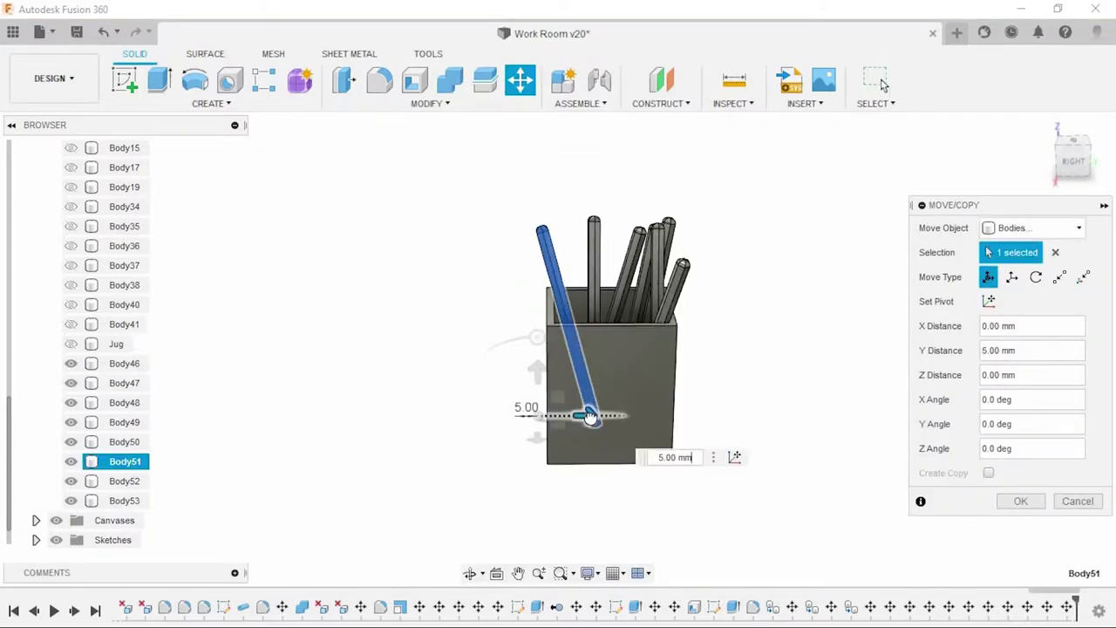
scroll(560, 375, up, 3)
shift+middle_drag(561, 375, 585, 456)
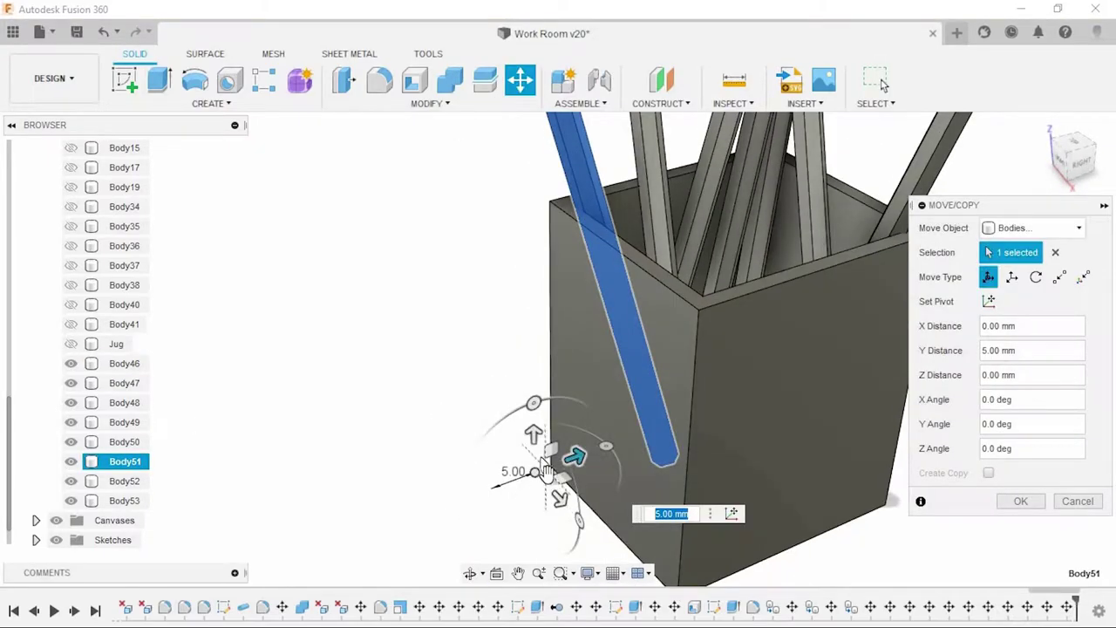
drag(545, 471, 551, 475)
key(Return)
Step: Leave Body53's placement unchanged and view all the pencils in the holder
mouse_move(308, 319)
shift+middle_down()
mouse_move(428, 311)
mouse_move(478, 179)
shift+middle_up()
click(516, 86)
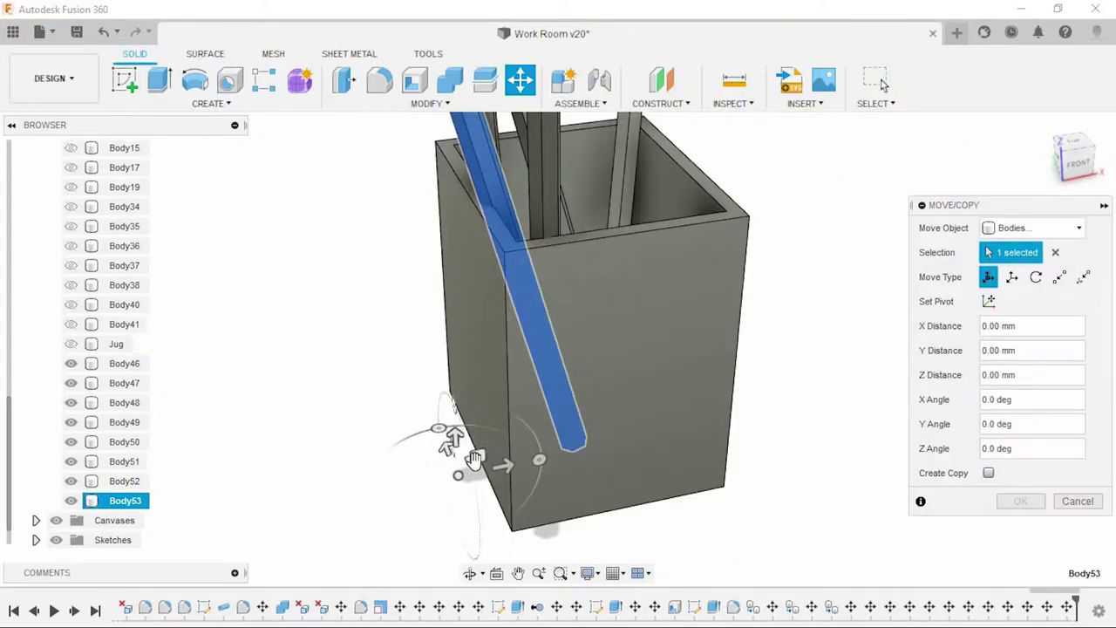
click(1020, 501)
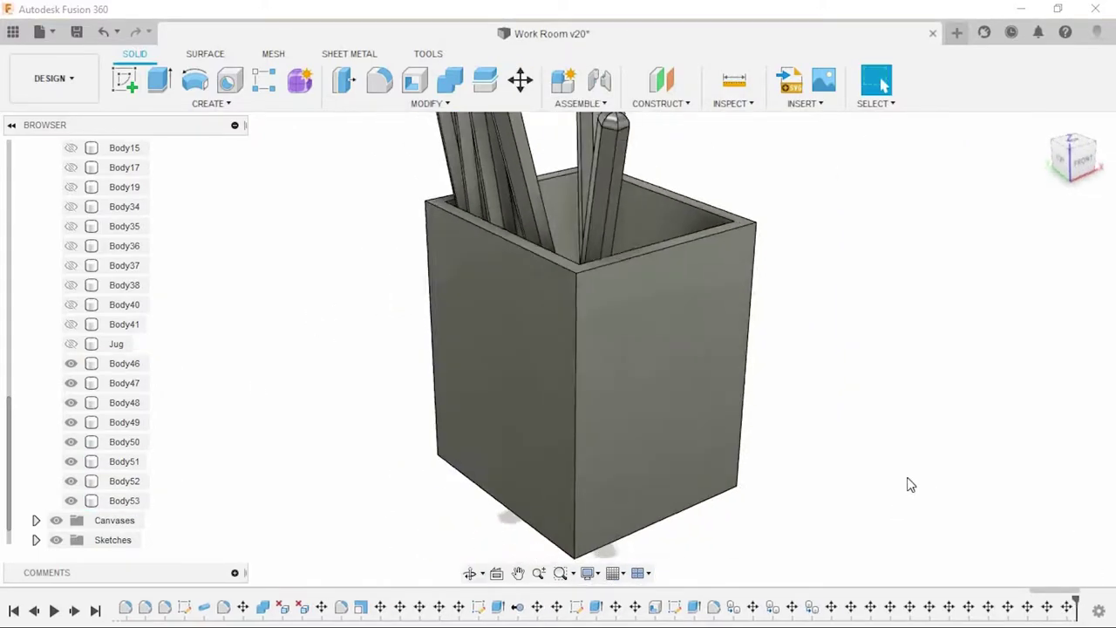
mouse_move(959, 495)
shift+middle_down()
mouse_move(773, 373)
mouse_move(764, 389)
shift+middle_up()
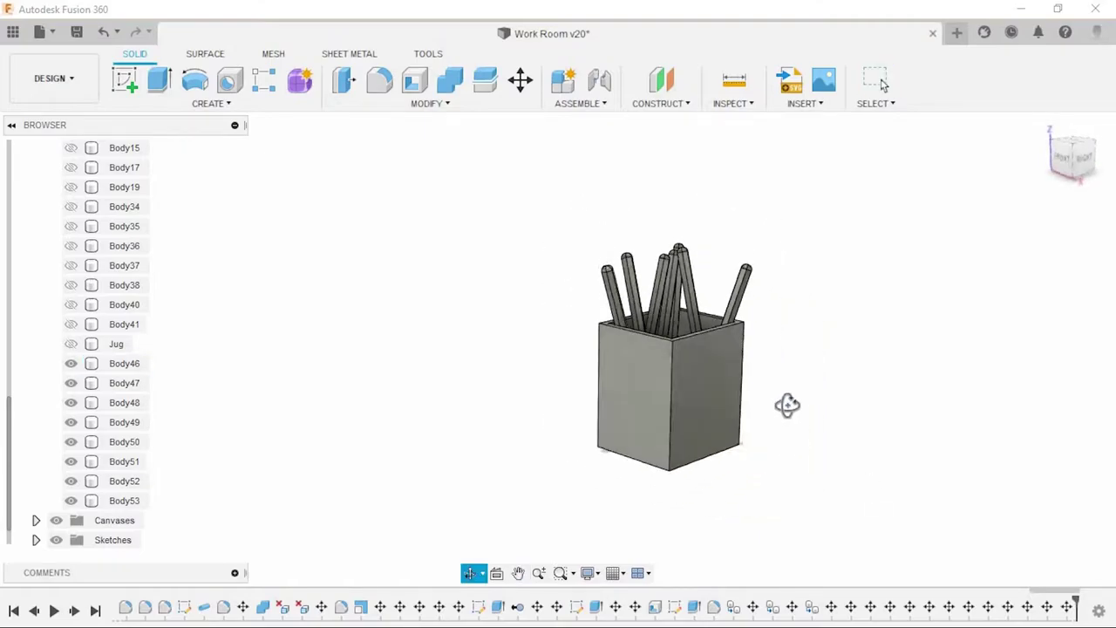
Step: Fillet the four vertical corner edges of the pen holder
scroll(725, 329, up, 2)
click(566, 309)
ctrl+click(789, 331)
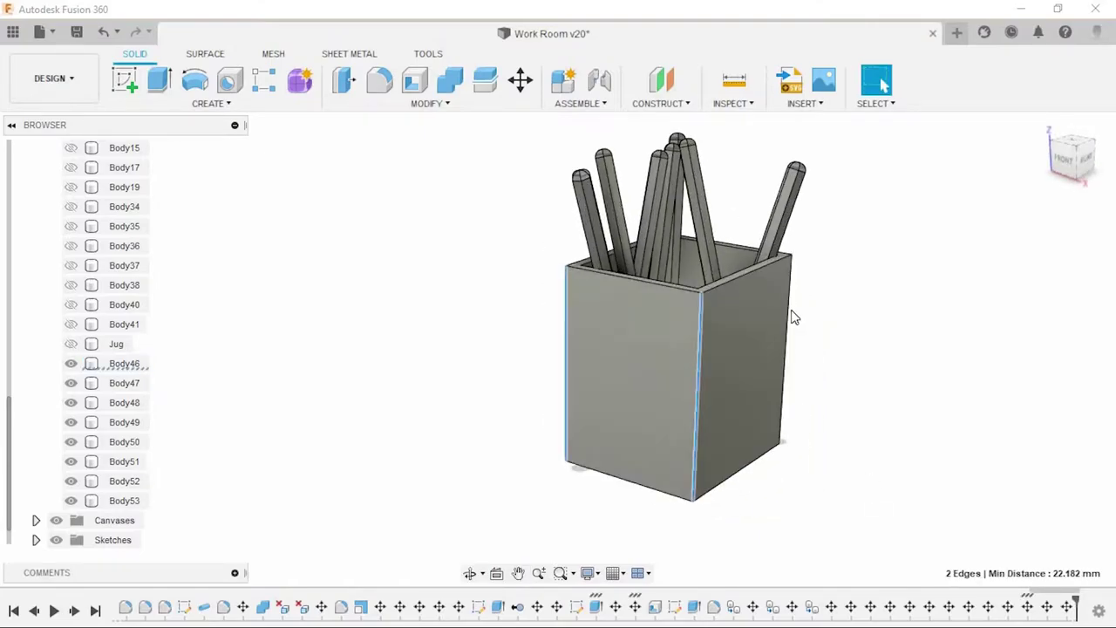
shift+middle_drag(947, 346, 684, 331)
ctrl+click(685, 331)
ctrl+click(653, 340)
key(f)
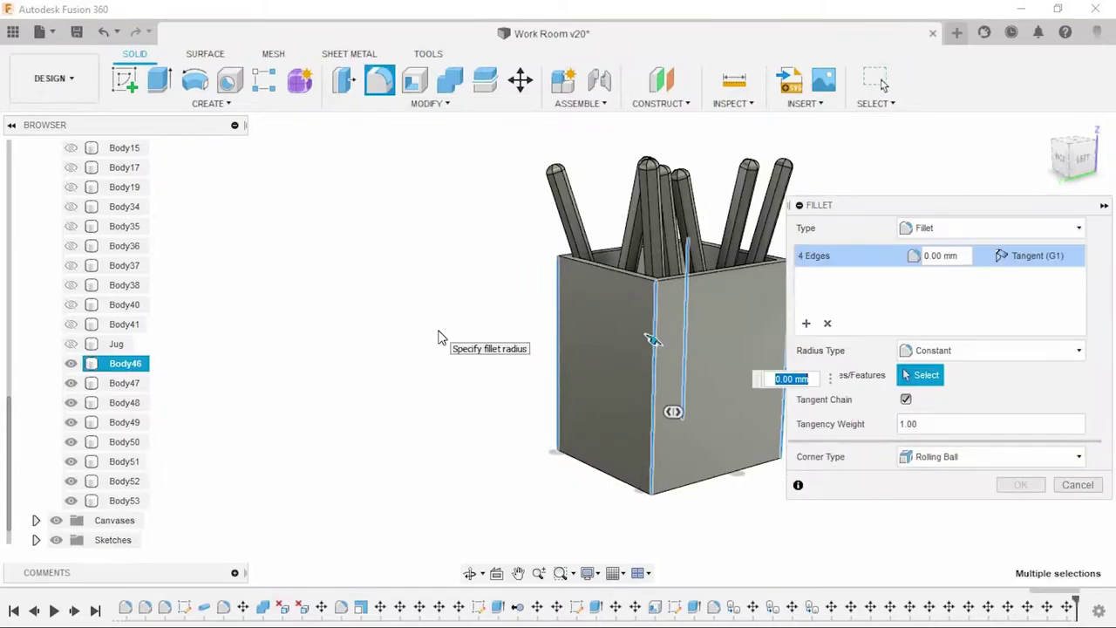
key(Return)
Step: Show the hidden room bodies again from Body46's context menu, viewing the holder from low
mouse_move(911, 495)
shift+middle_down()
mouse_move(553, 488)
mouse_move(407, 439)
shift+middle_up()
scroll(122, 349, up, 2)
click(125, 421)
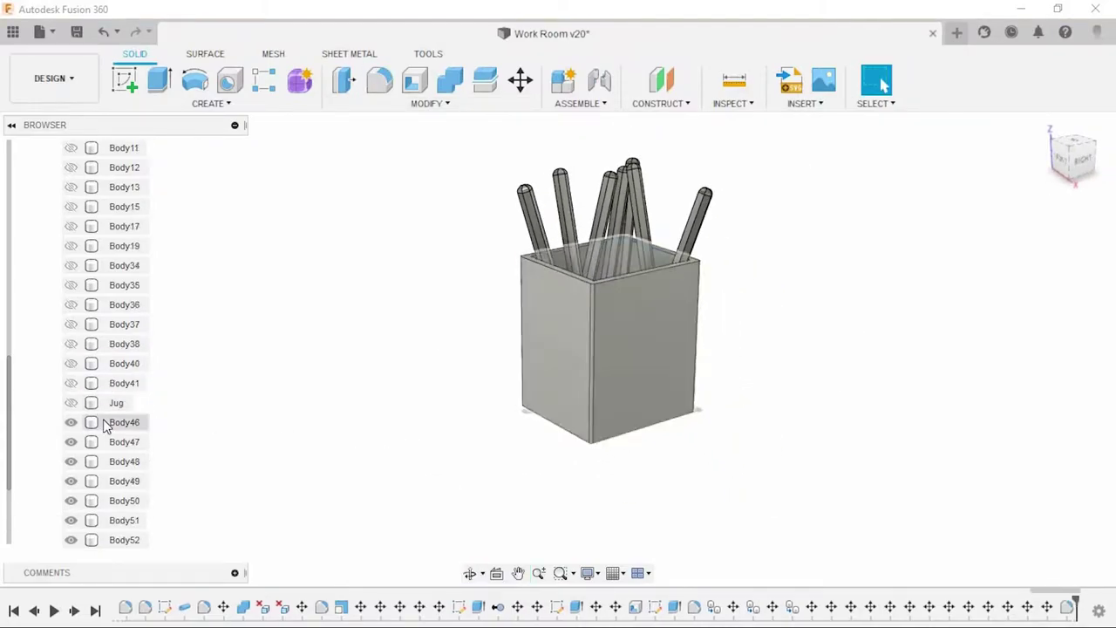
right_click(125, 422)
click(149, 406)
scroll(348, 413, down, 5)
mouse_move(951, 436)
shift+middle_down()
mouse_move(1002, 491)
mouse_move(1047, 446)
mouse_move(1008, 466)
shift+middle_up()
scroll(592, 373, up, 2)
scroll(386, 369, up, 5)
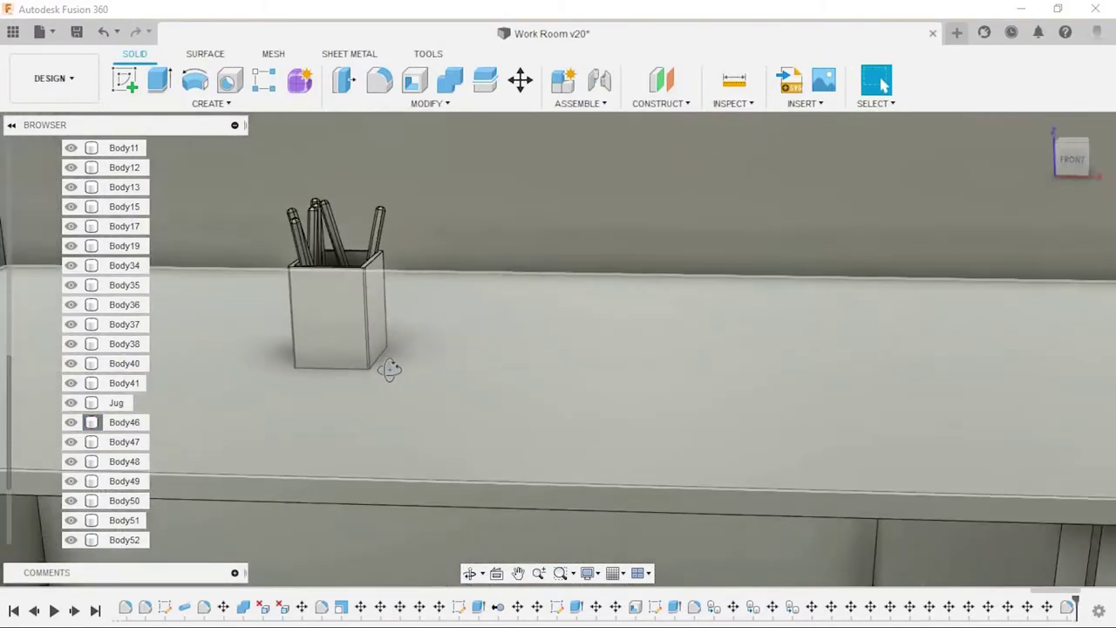
mouse_move(386, 368)
shift+middle_down()
mouse_move(398, 386)
mouse_move(108, 427)
shift+middle_up()
Step: Move pen holder Body46 with its pencils to a new spot along the desk top
click(122, 427)
scroll(125, 462, down, 2)
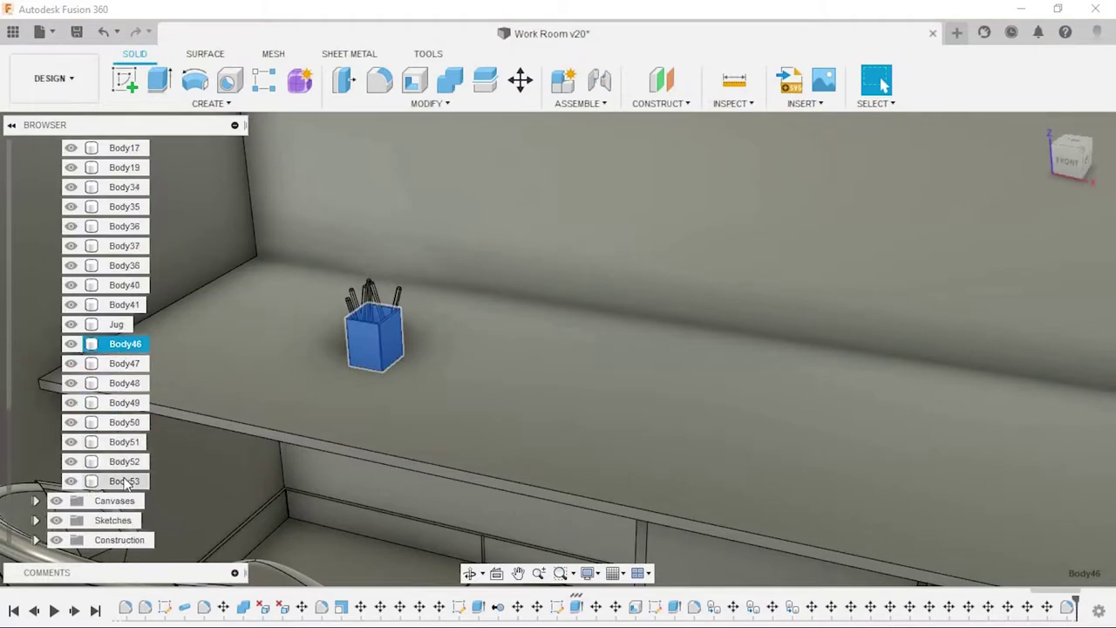
mouse_move(366, 418)
shift+middle_down()
mouse_move(472, 368)
mouse_move(426, 390)
mouse_move(411, 371)
mouse_move(413, 332)
shift+middle_up()
key(m)
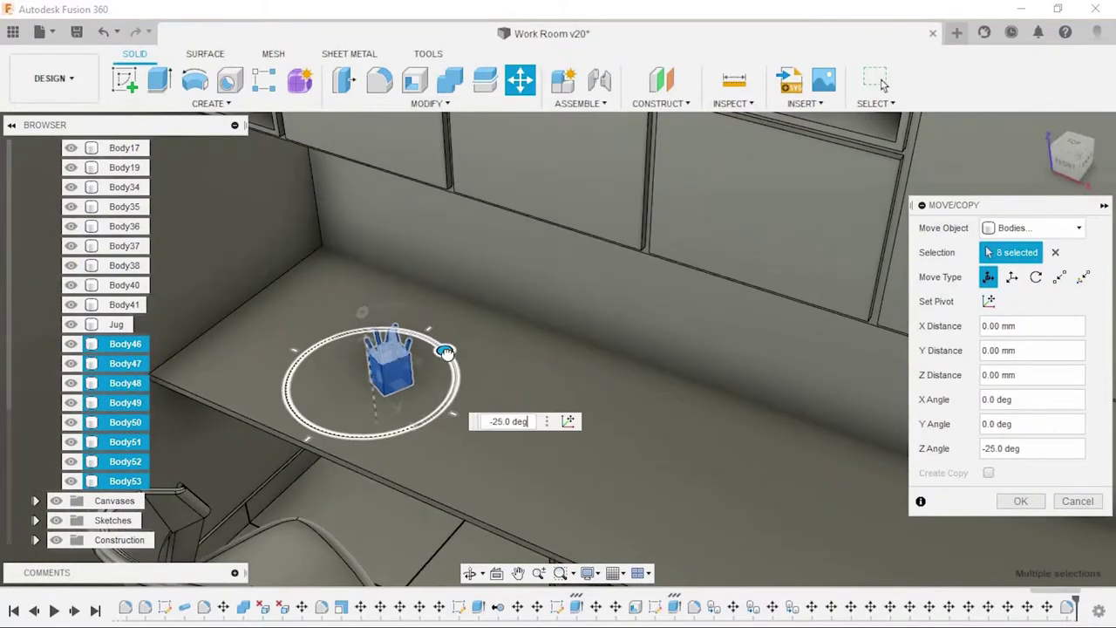
drag(399, 364, 398, 339)
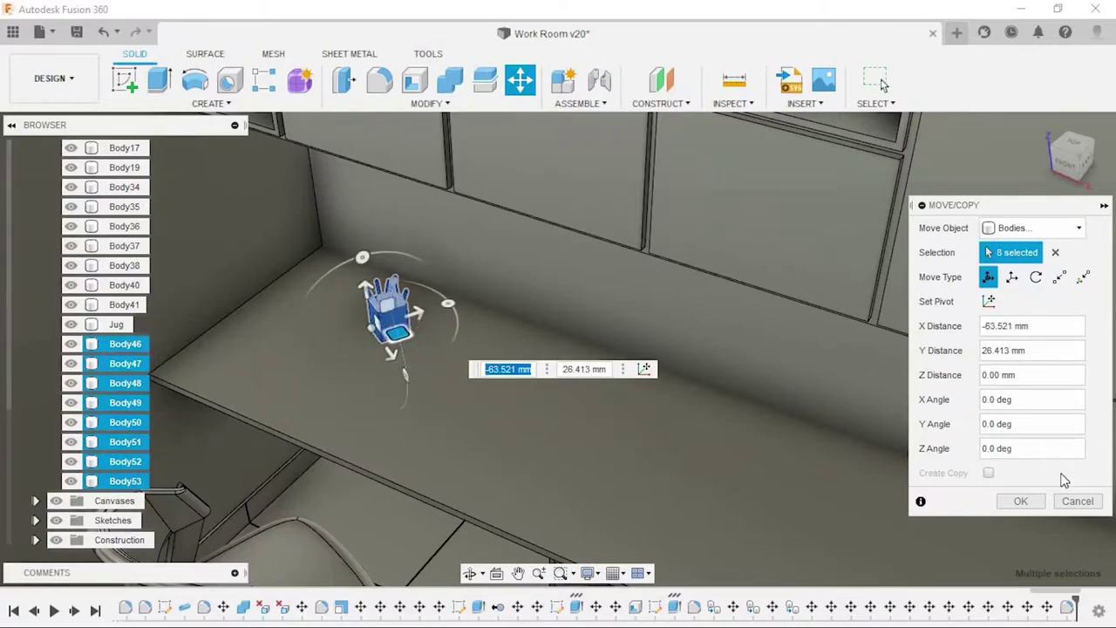
click(1020, 500)
Step: Try nudging the long leaning pencil, then cancel the move
scroll(563, 428, down, 5)
shift+middle_drag(966, 481, 835, 415)
scroll(570, 372, up, 5)
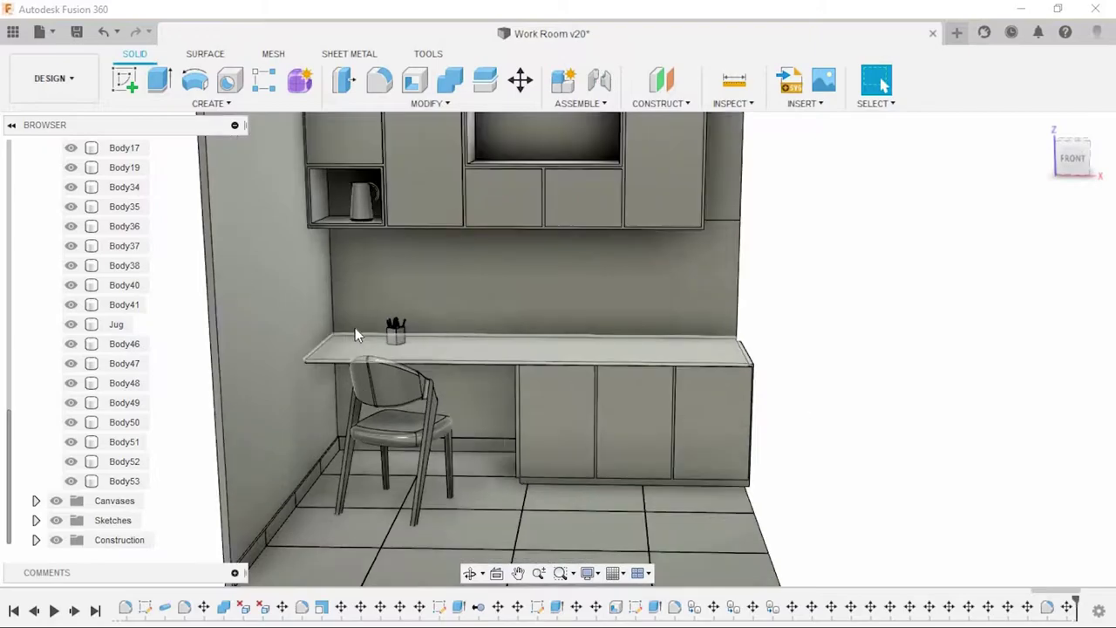
scroll(575, 365, up, 5)
mouse_move(575, 364)
shift+middle_down()
mouse_move(543, 394)
mouse_move(482, 302)
mouse_move(526, 99)
shift+middle_up()
scroll(482, 303, up, 2)
click(514, 296)
click(521, 83)
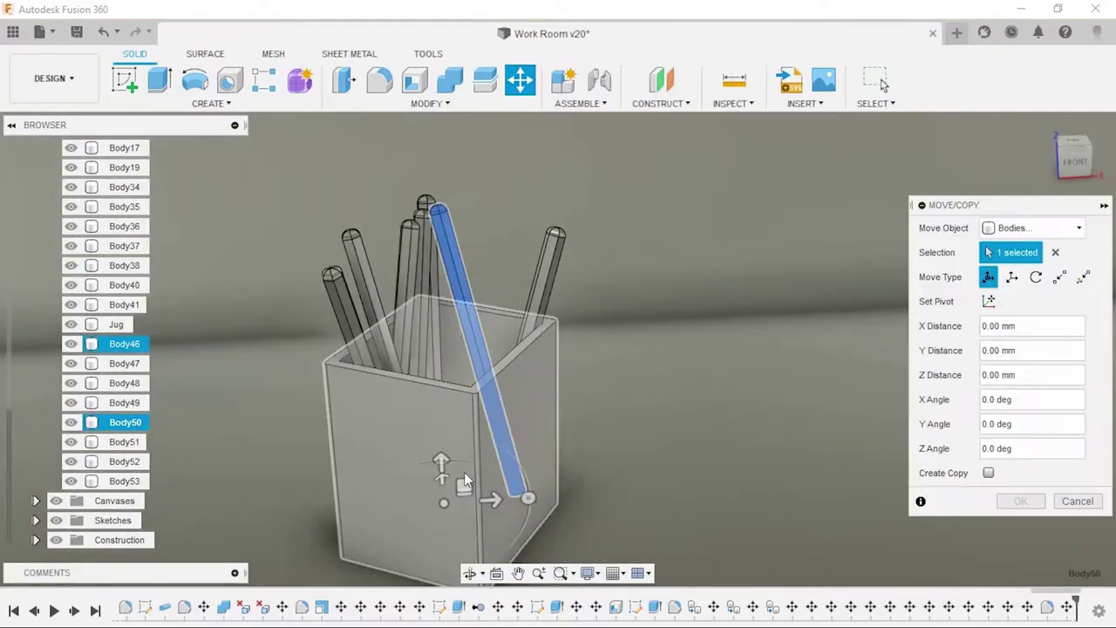
shift+middle_drag(523, 288, 518, 473)
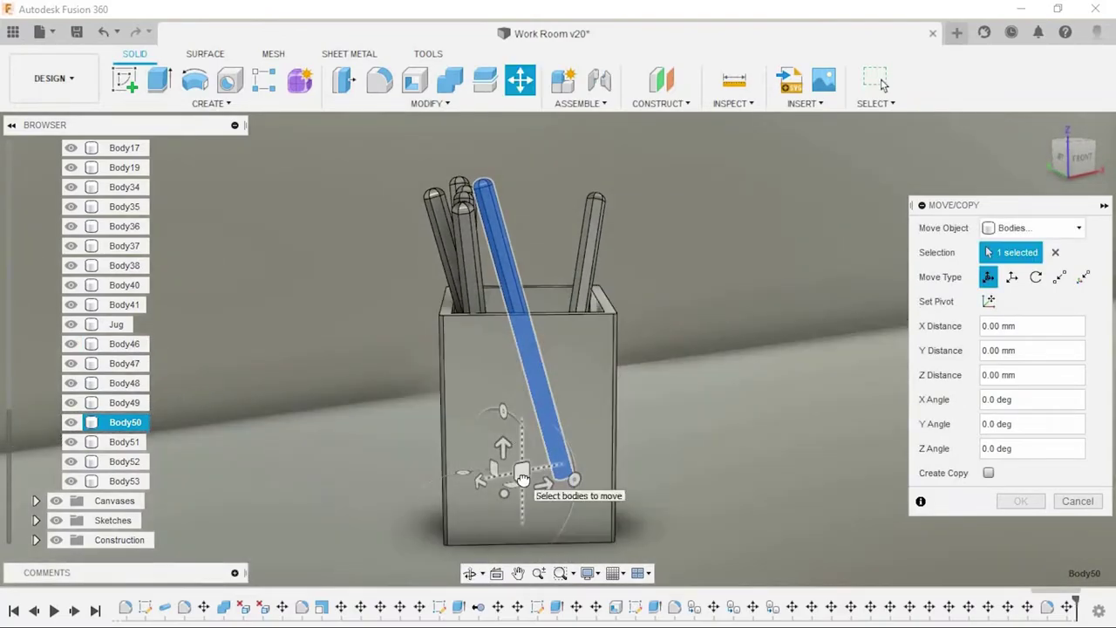
drag(522, 475, 528, 473)
mouse_move(668, 423)
shift+middle_down()
mouse_move(663, 436)
mouse_move(689, 436)
mouse_move(667, 435)
mouse_move(680, 436)
shift+middle_up()
click(1075, 501)
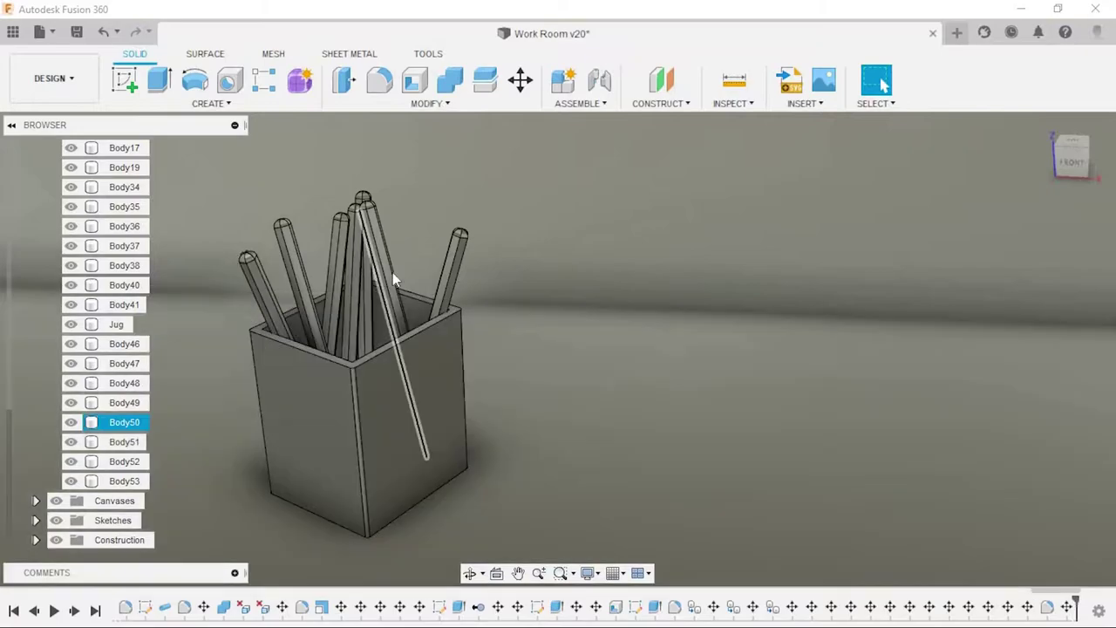
Step: Delete the leaning pencil Body50 and look down onto the desk top
right_click(136, 427)
click(242, 302)
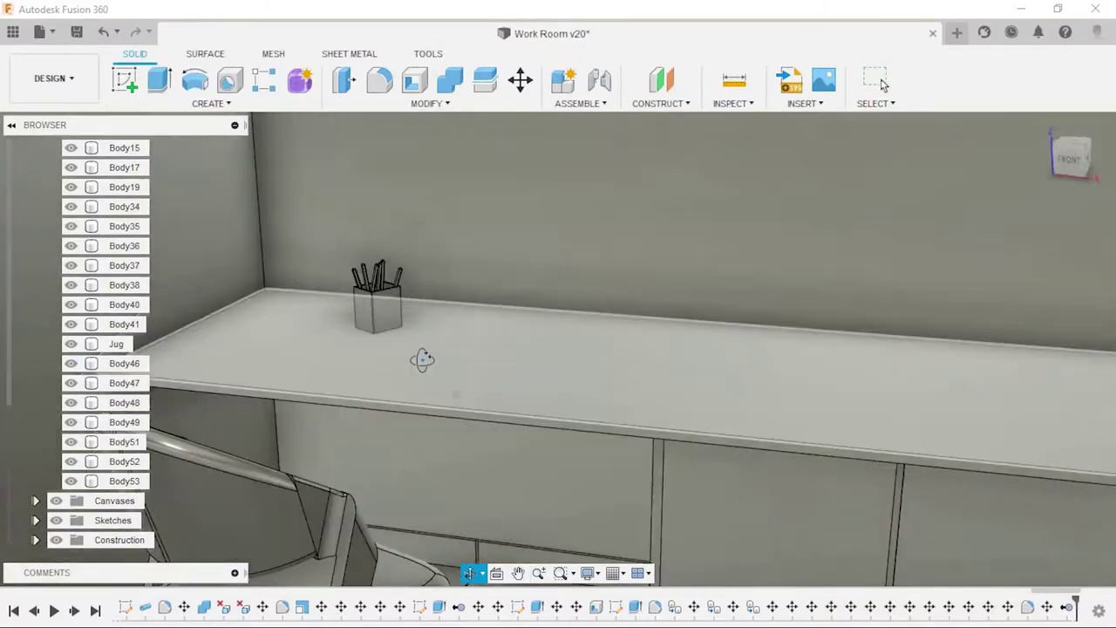
shift+middle_drag(488, 373, 470, 381)
scroll(880, 408, down, 5)
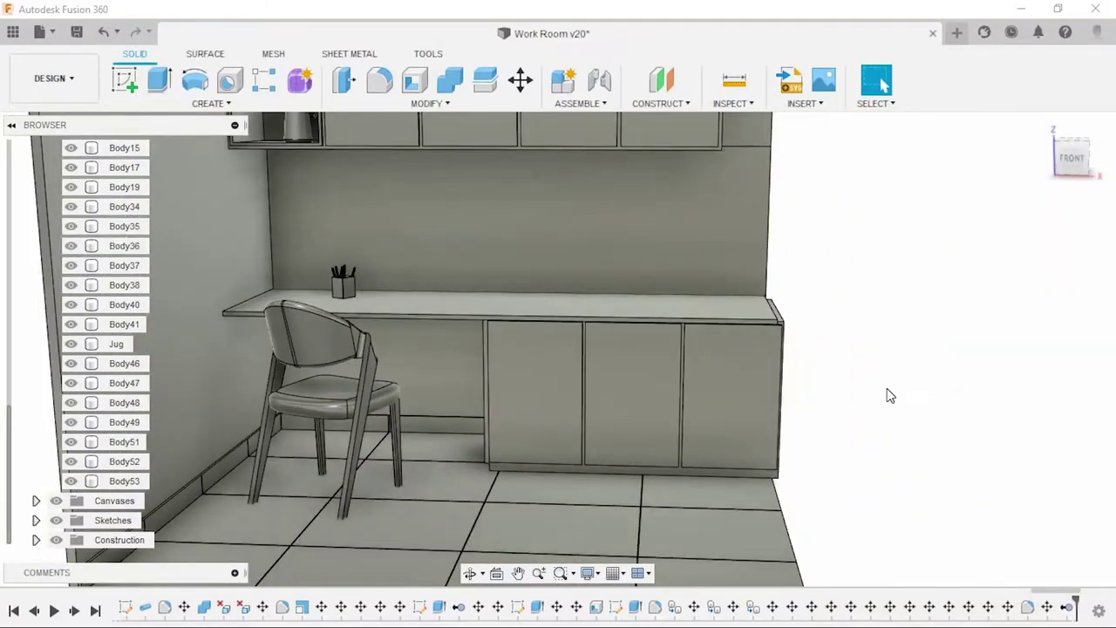
mouse_move(890, 395)
shift+middle_down()
mouse_move(912, 369)
mouse_move(887, 381)
mouse_move(380, 309)
shift+middle_up()
scroll(380, 309, up, 3)
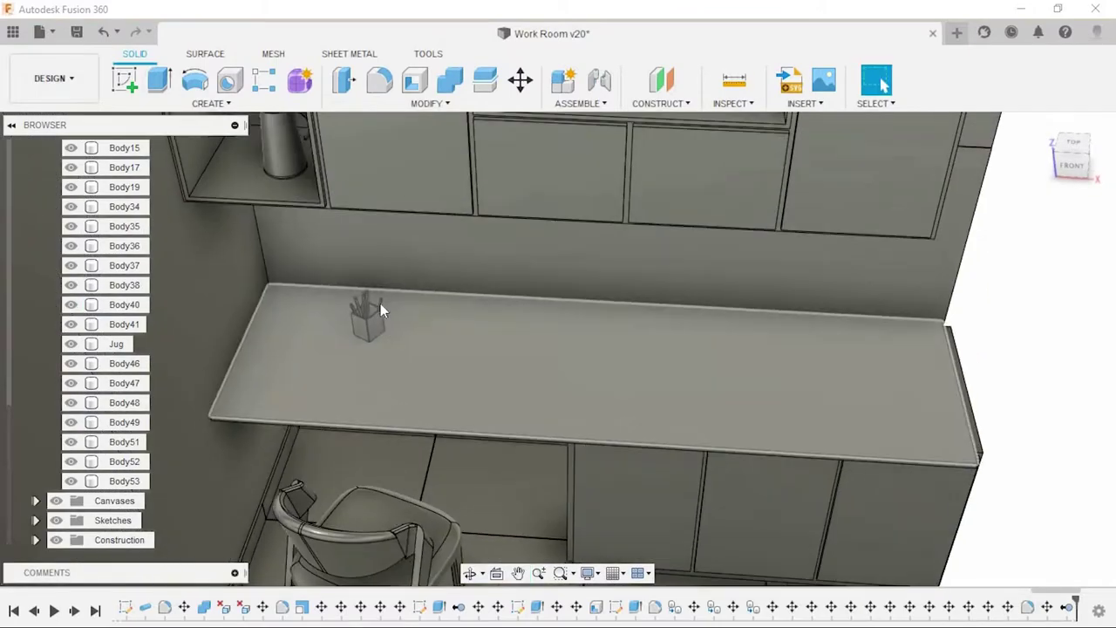
scroll(380, 305, up, 5)
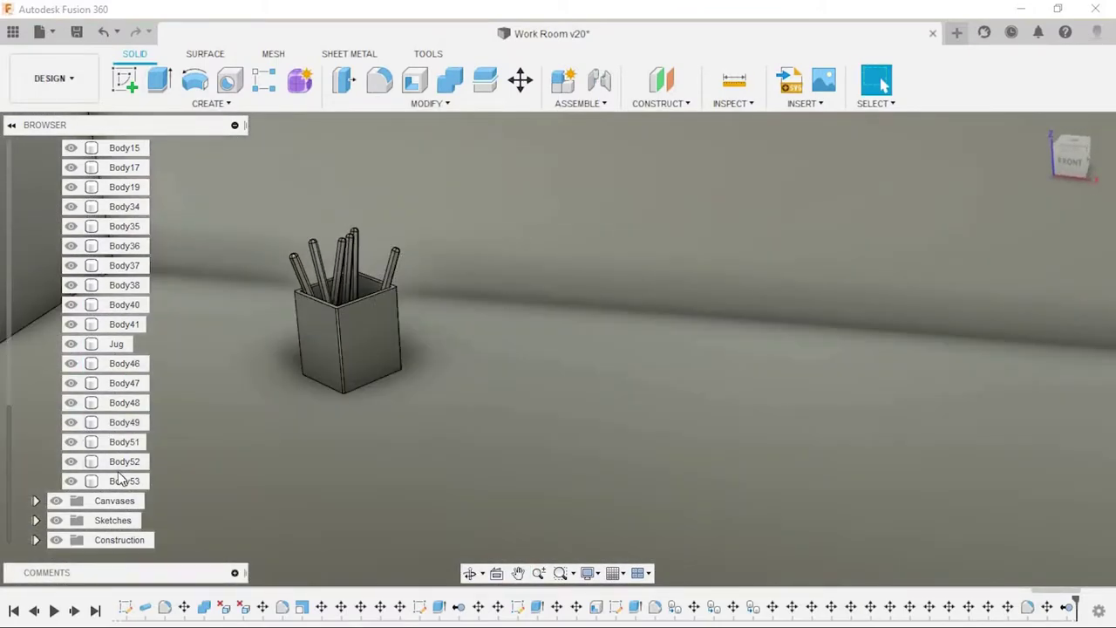
Step: Duplicate pencil Body47 and tilt the copy to lie nearly flat
click(124, 384)
key(ctrl+c)
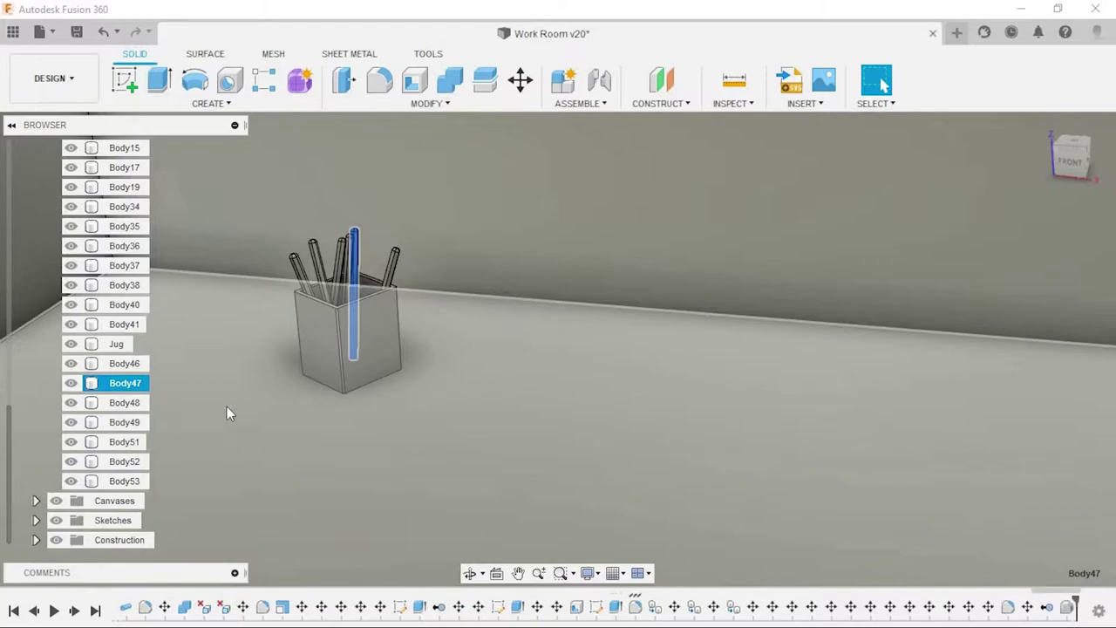
key(ctrl+v)
mouse_move(229, 410)
shift+middle_down()
mouse_move(424, 369)
mouse_move(352, 351)
mouse_move(444, 404)
shift+middle_up()
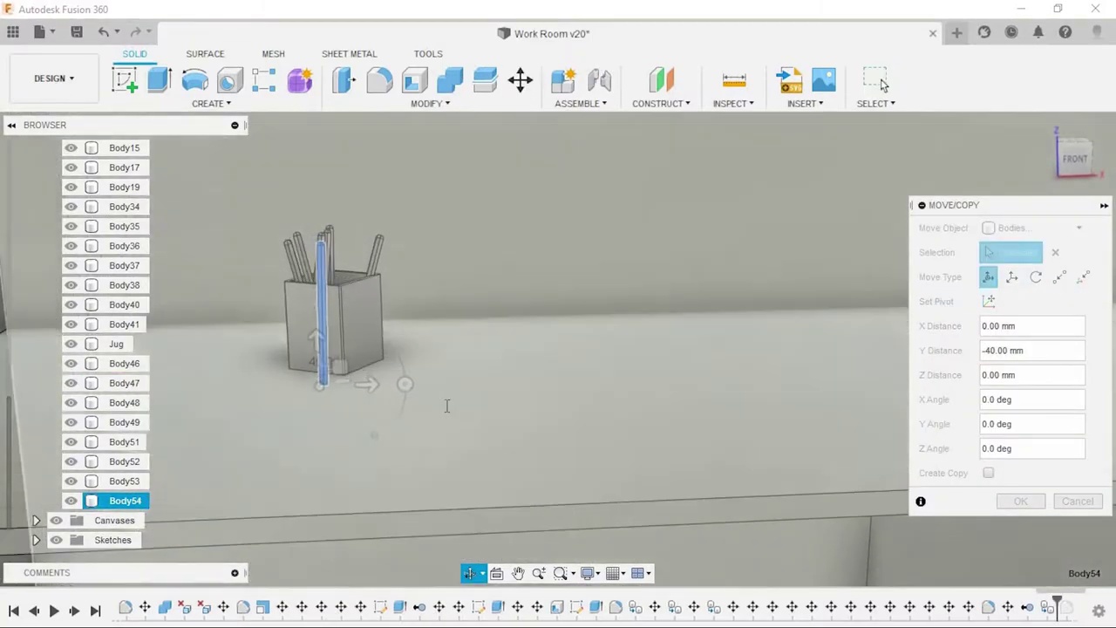
drag(406, 397, 364, 455)
scroll(366, 475, up, 5)
scroll(275, 342, down, 3)
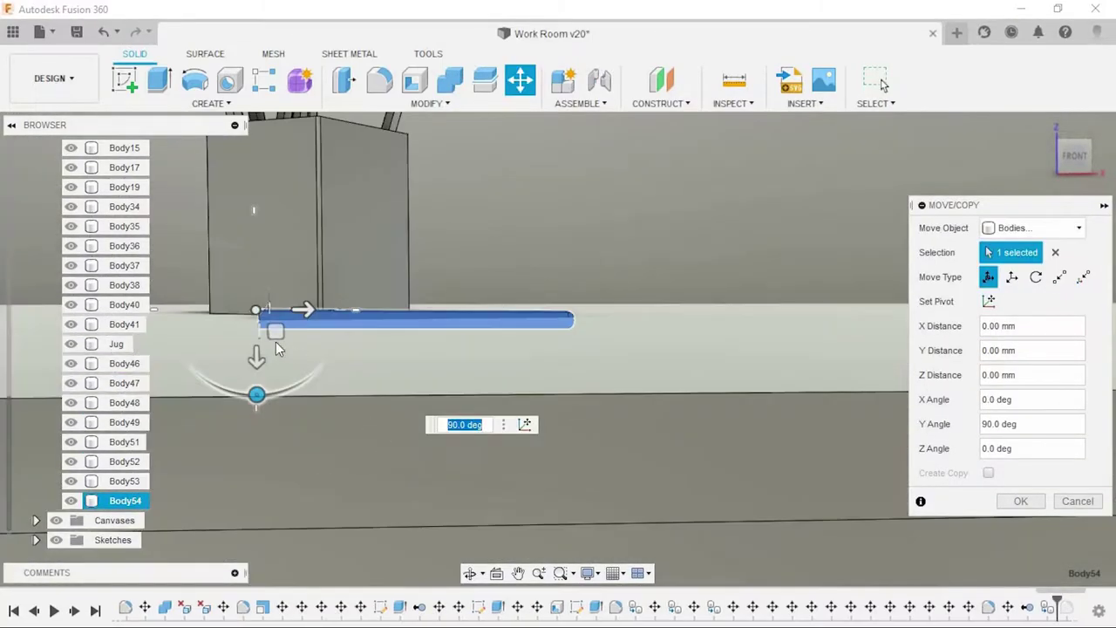
drag(276, 342, 274, 317)
scroll(271, 339, up, 3)
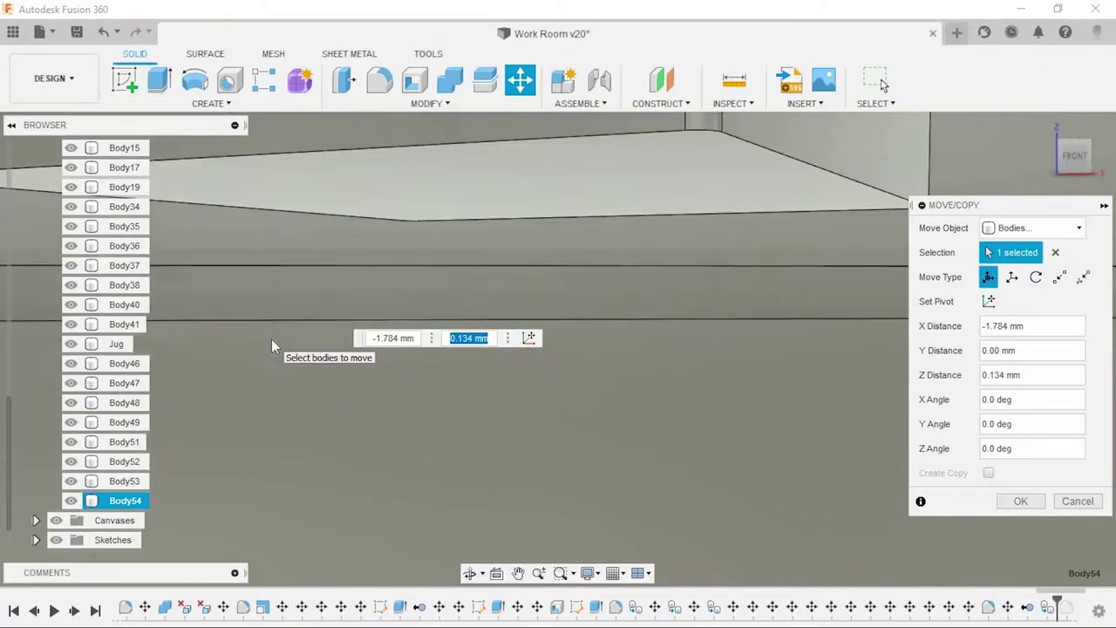
drag(221, 284, 217, 270)
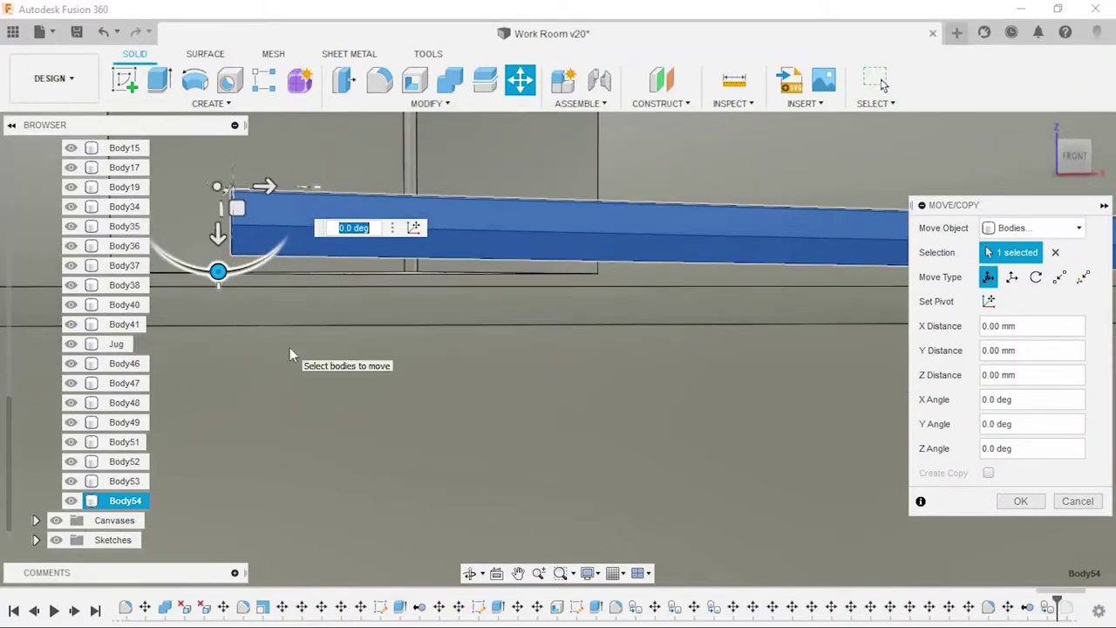
Step: Set the copied pencil's tilt to -1 deg and slide it flat onto the desk
text(-0.5)
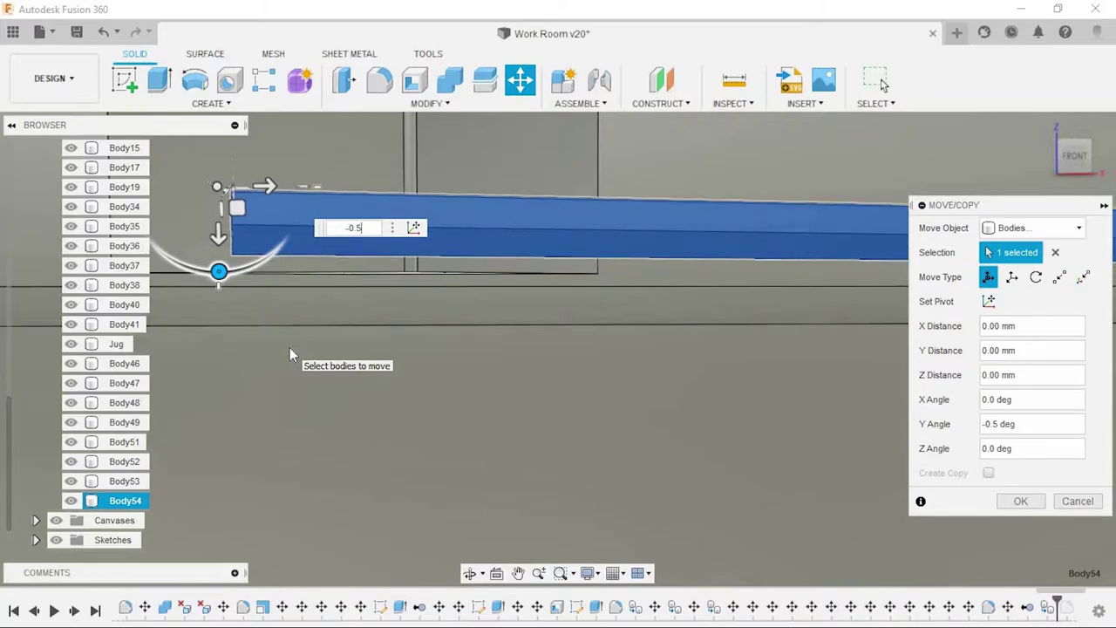
key(BackSpace)
text(1)
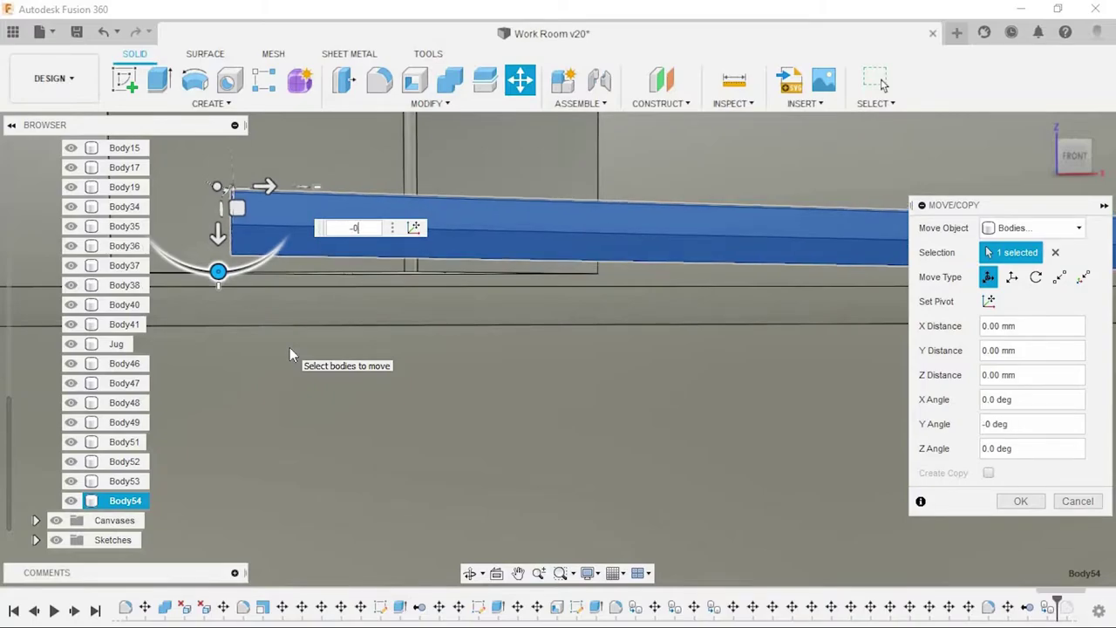
key(BackSpace)
text(1)
scroll(289, 347, down, 2)
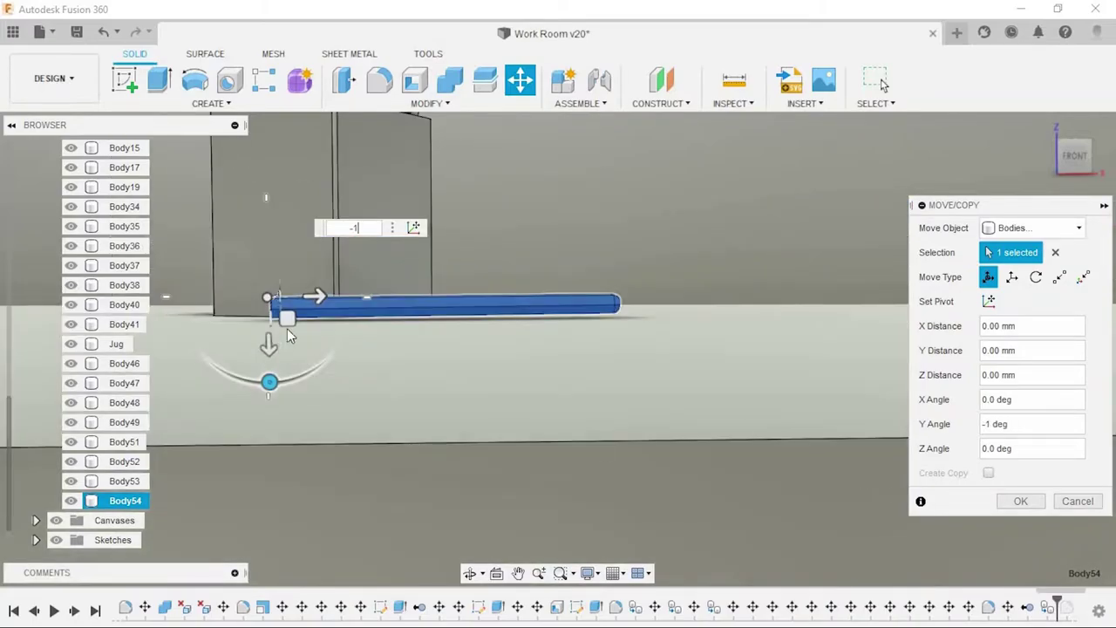
drag(286, 317, 292, 324)
mouse_move(428, 416)
shift+middle_down()
mouse_move(460, 433)
mouse_move(469, 426)
shift+middle_up()
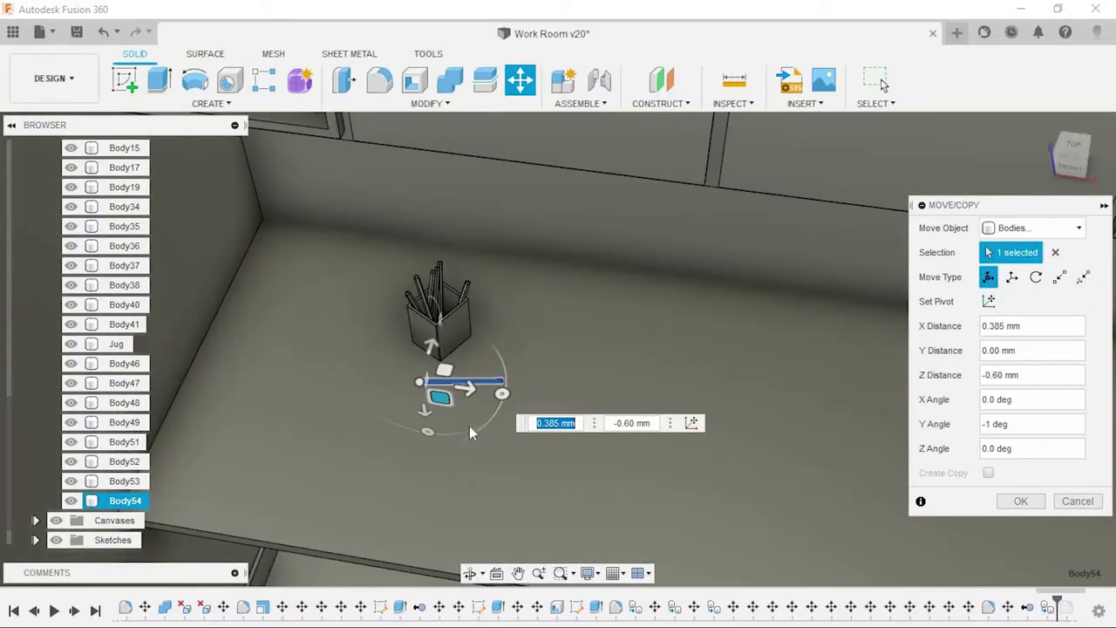
scroll(469, 425, up, 3)
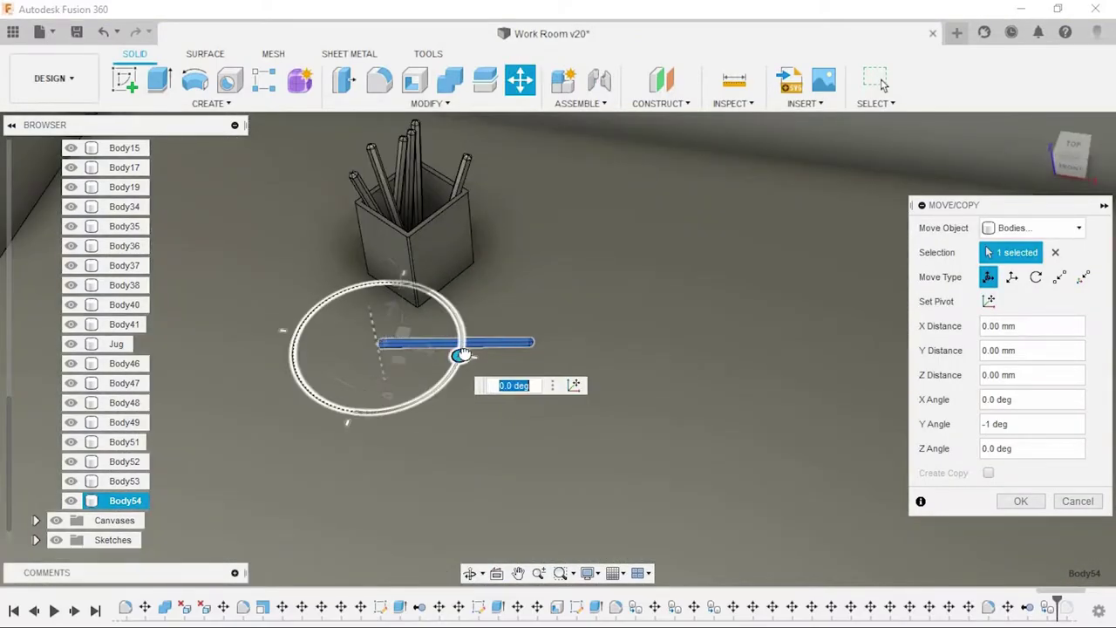
click(1017, 501)
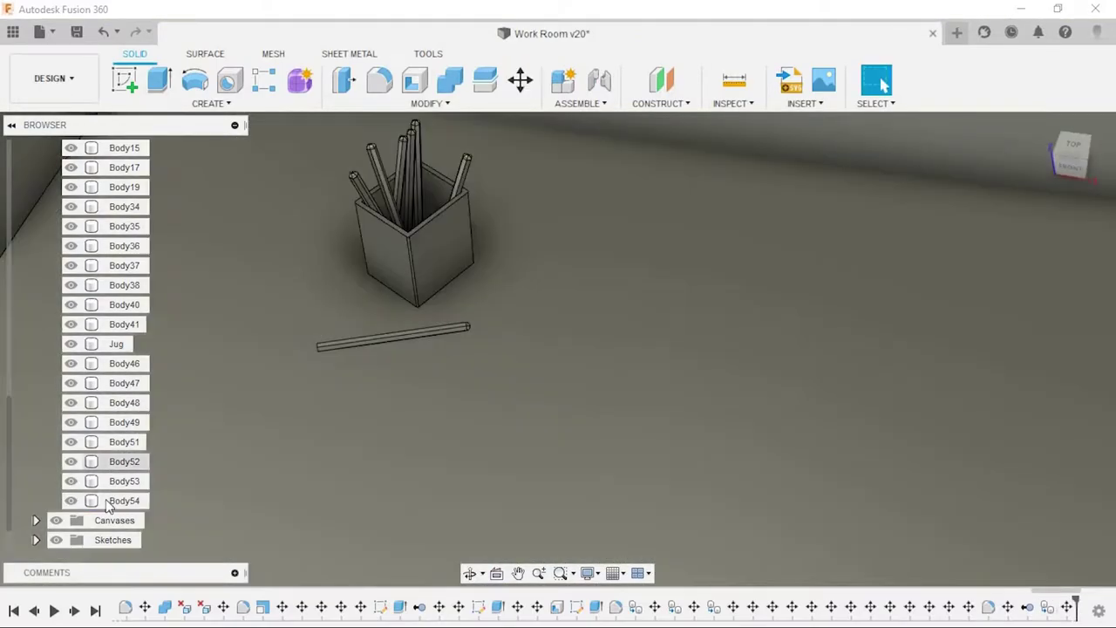
Step: Place a second loose pencil beside the first, then select the holder and all pencils
key(m)
drag(335, 343, 350, 360)
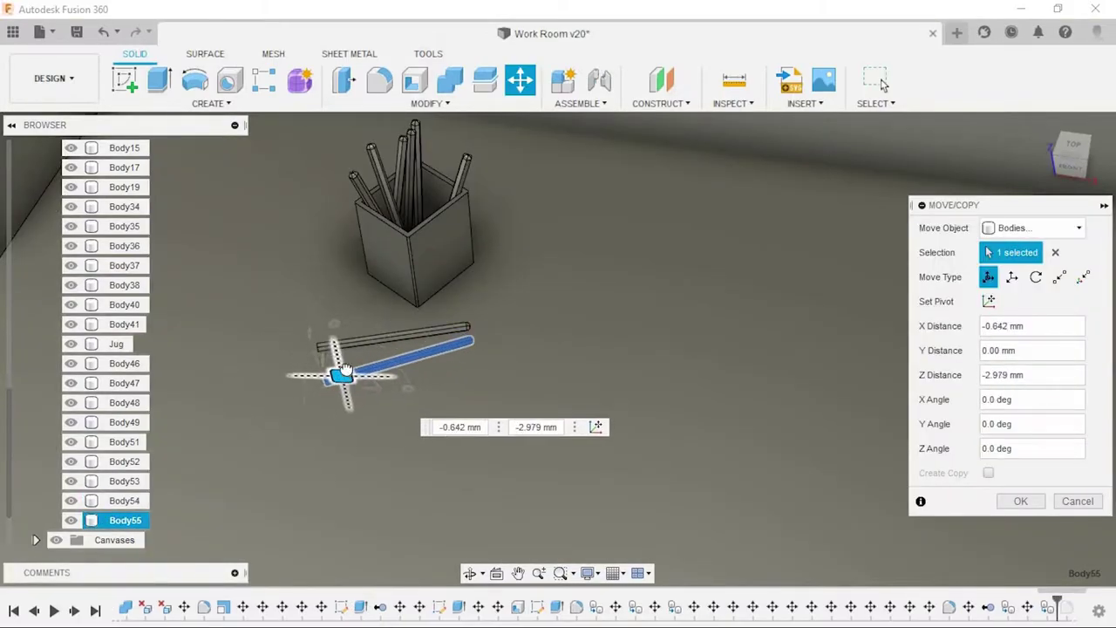
click(1020, 501)
scroll(476, 302, down, 10)
shift+middle_drag(476, 302, 482, 251)
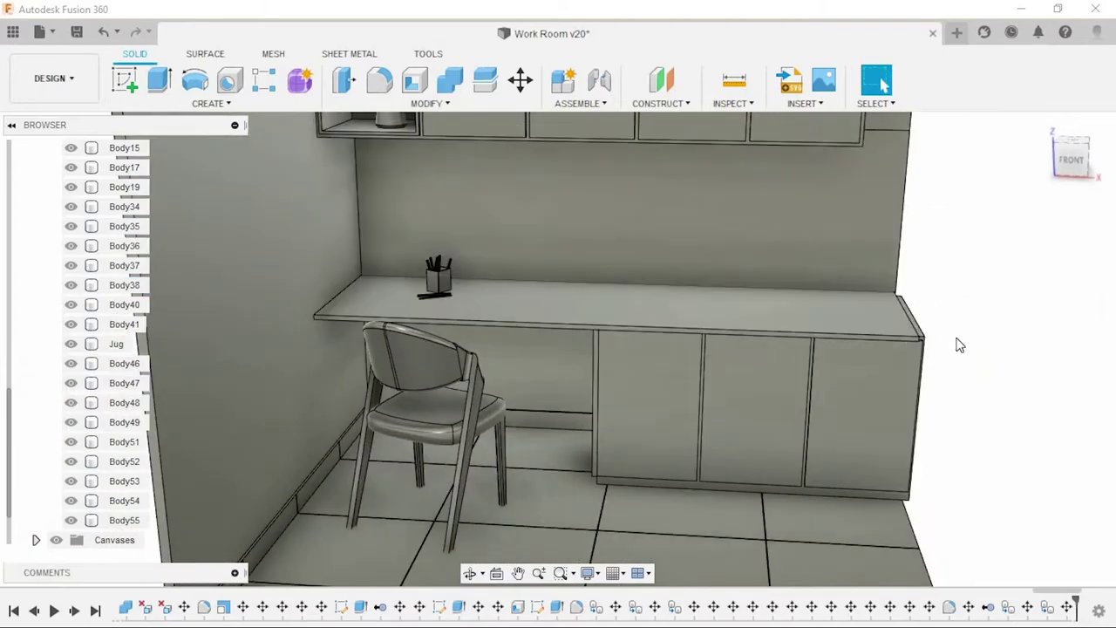
scroll(941, 329, up, 2)
shift+middle_drag(941, 329, 904, 309)
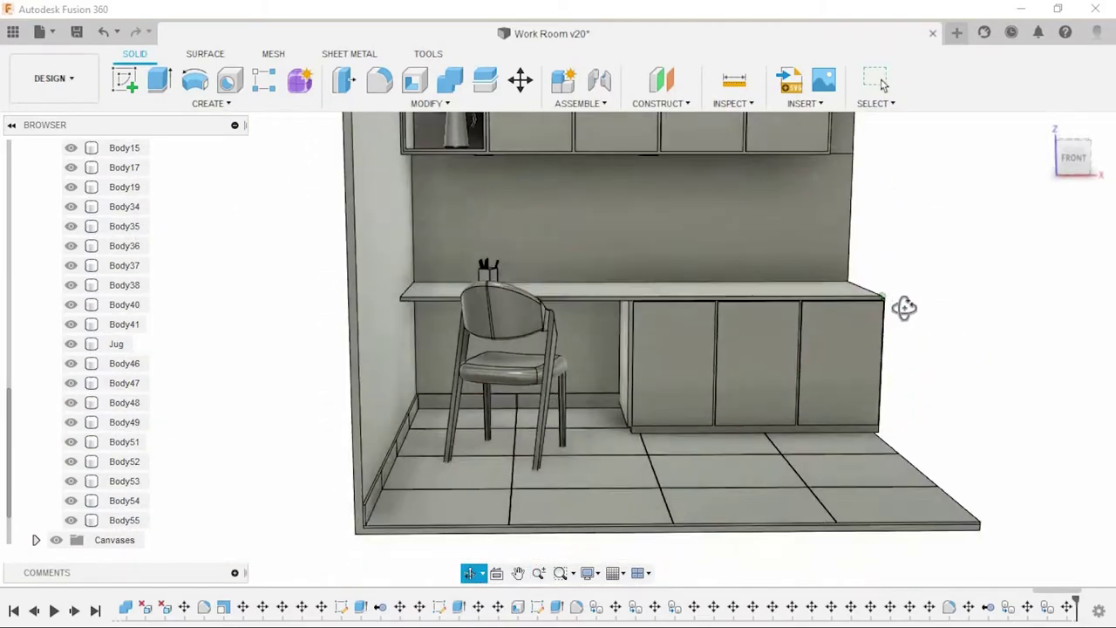
shift+click(122, 366)
Step: Move the holder and pencils 6.16 mm in X and -11.794 mm in Y
click(519, 80)
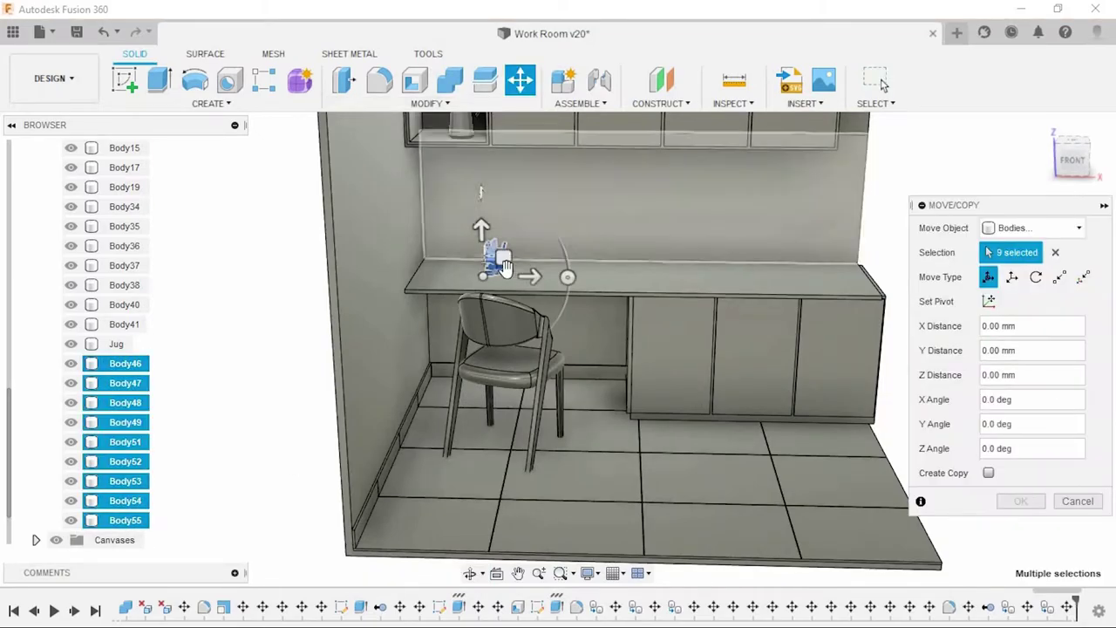
shift+middle_drag(488, 349, 511, 373)
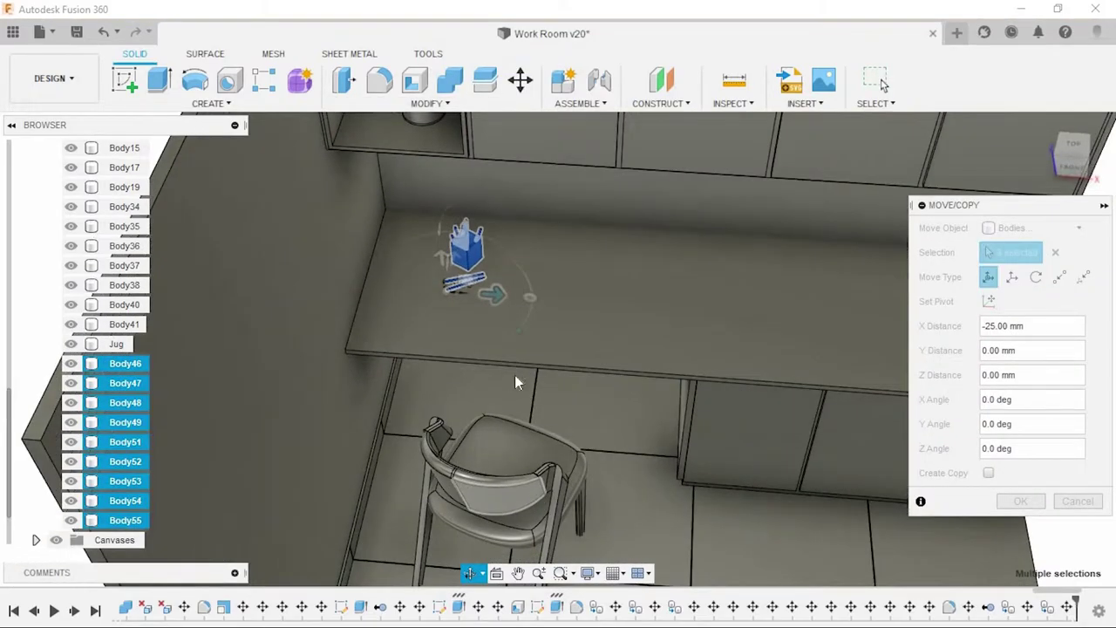
scroll(515, 375, up, 3)
shift+middle_drag(460, 329, 457, 279)
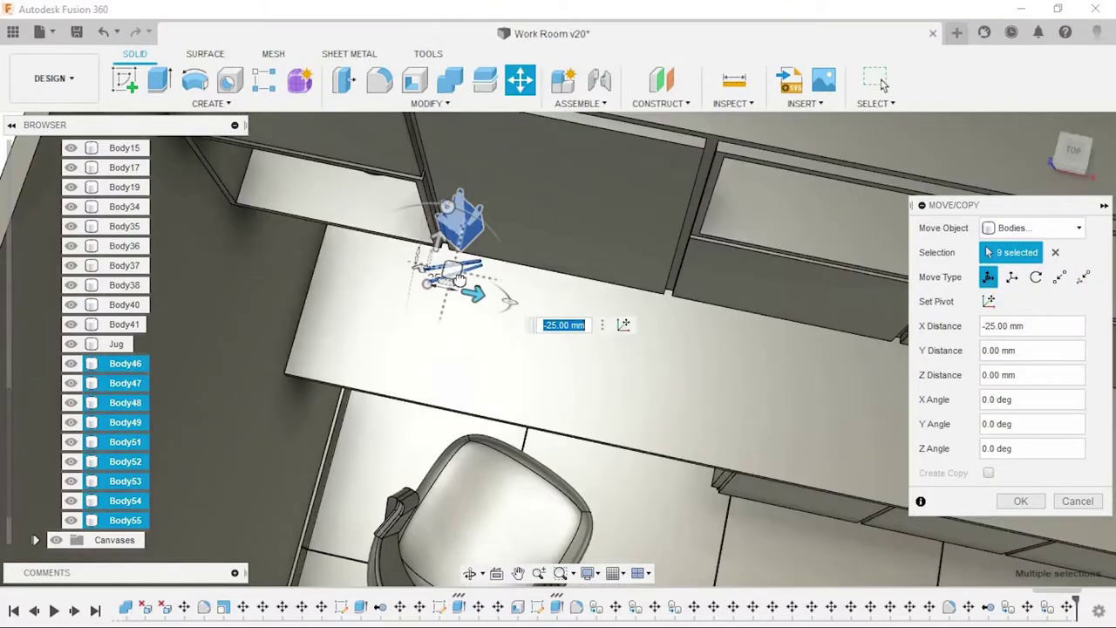
click(1012, 502)
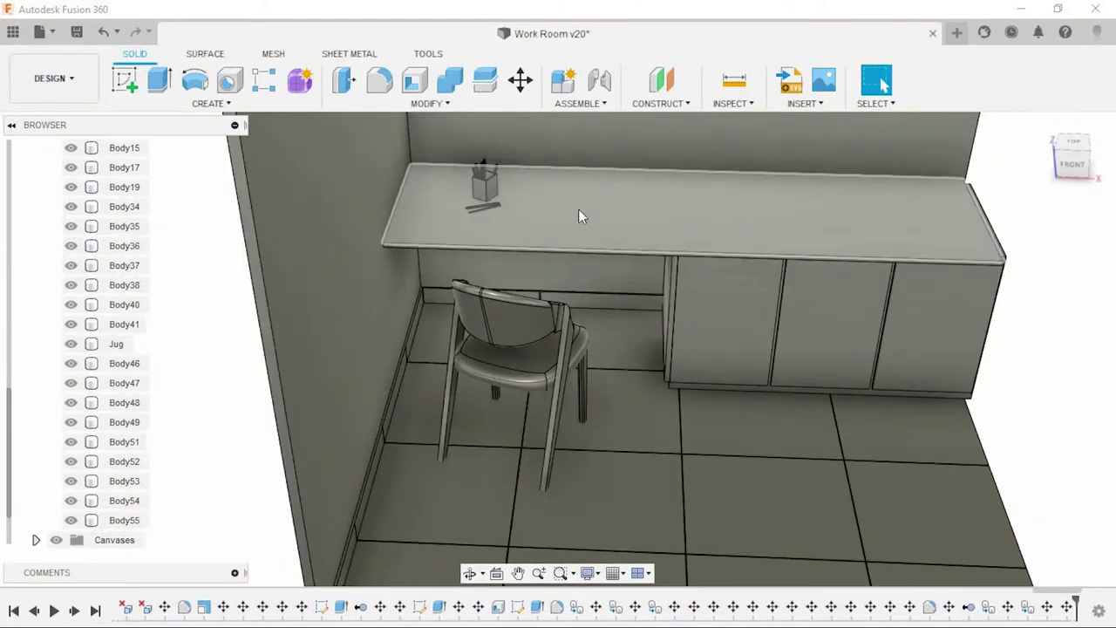
click(579, 210)
Step: Sketch a two-corner rectangle on the desk top and extrude it as new thin body Body56
key(r)
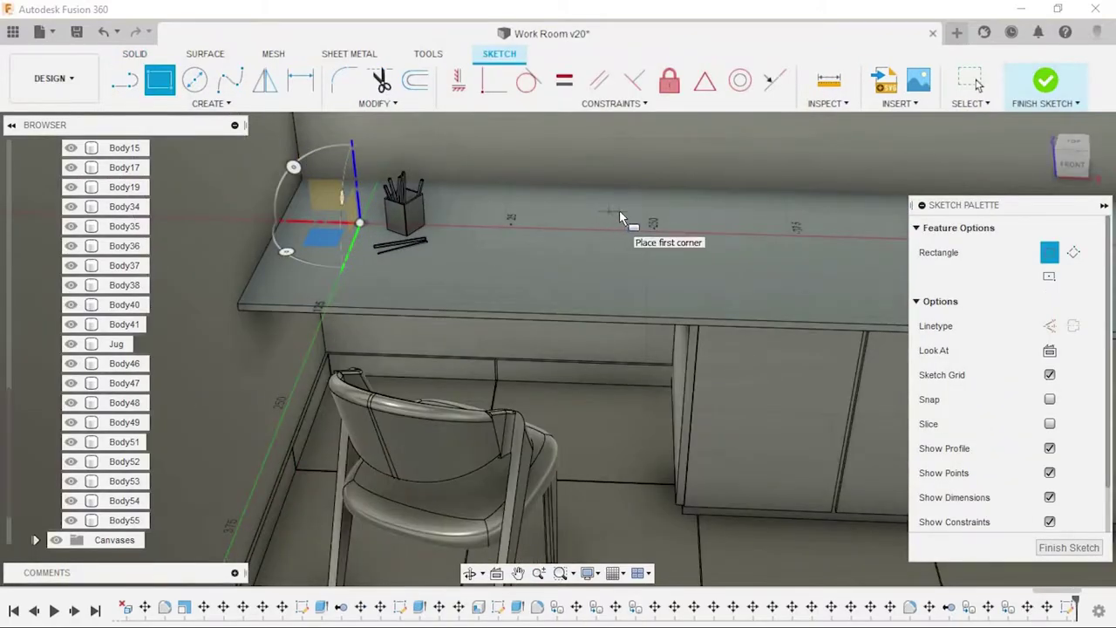
click(628, 210)
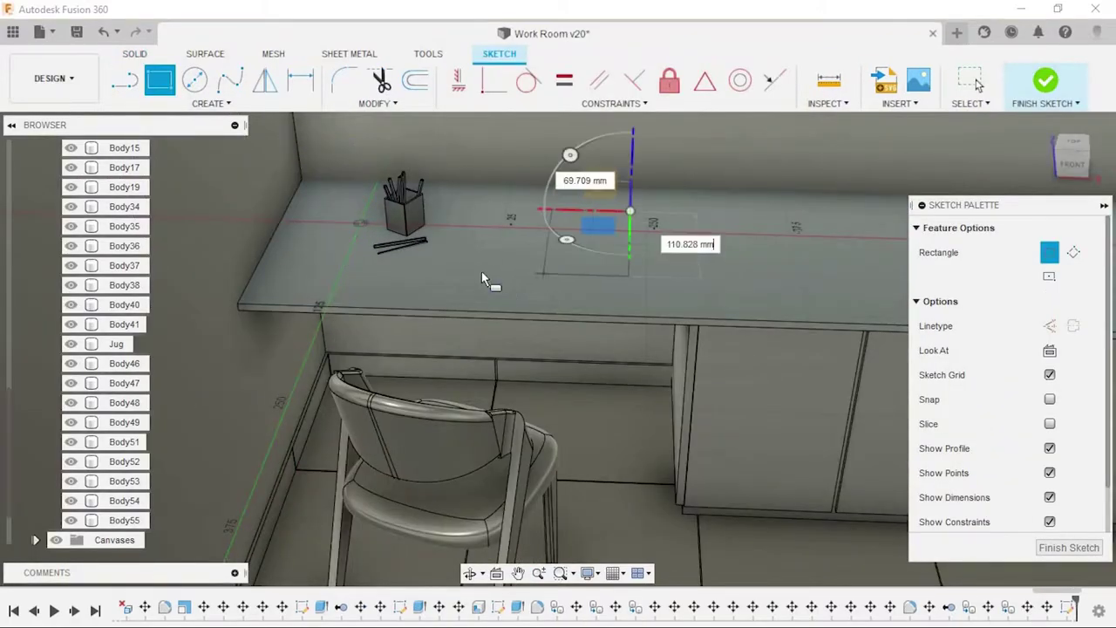
click(425, 283)
click(1045, 80)
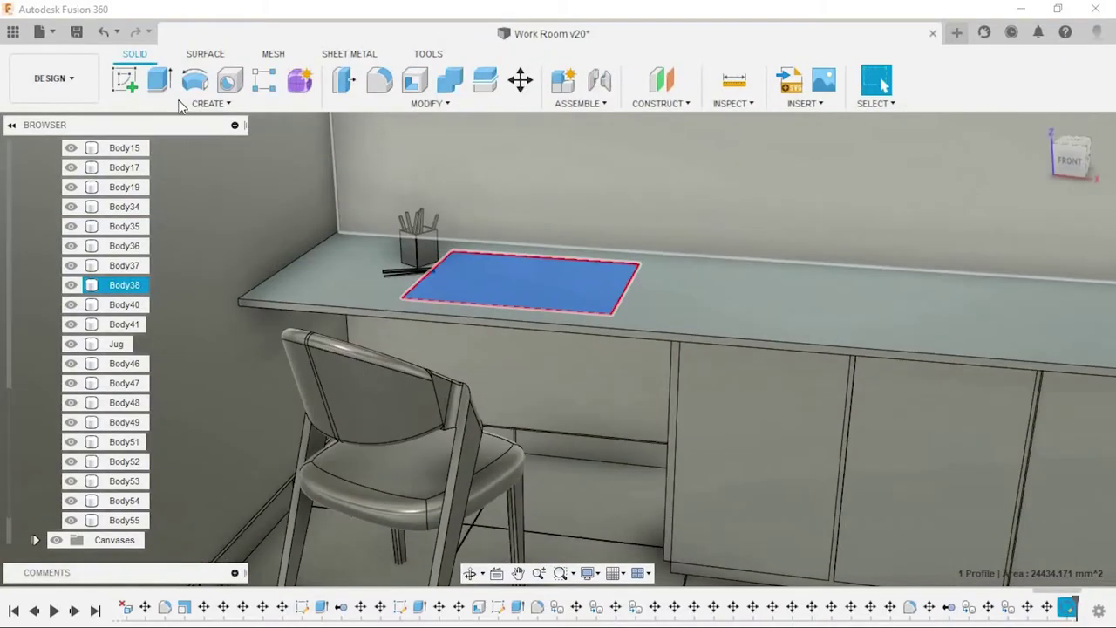
click(160, 80)
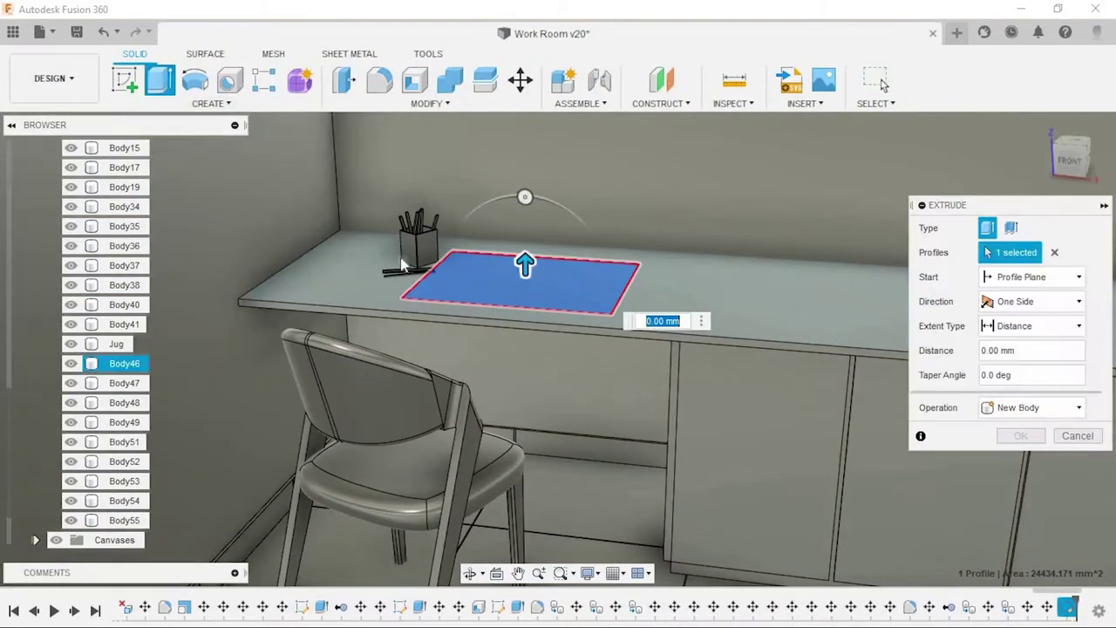
click(1022, 485)
key(Return)
click(457, 281)
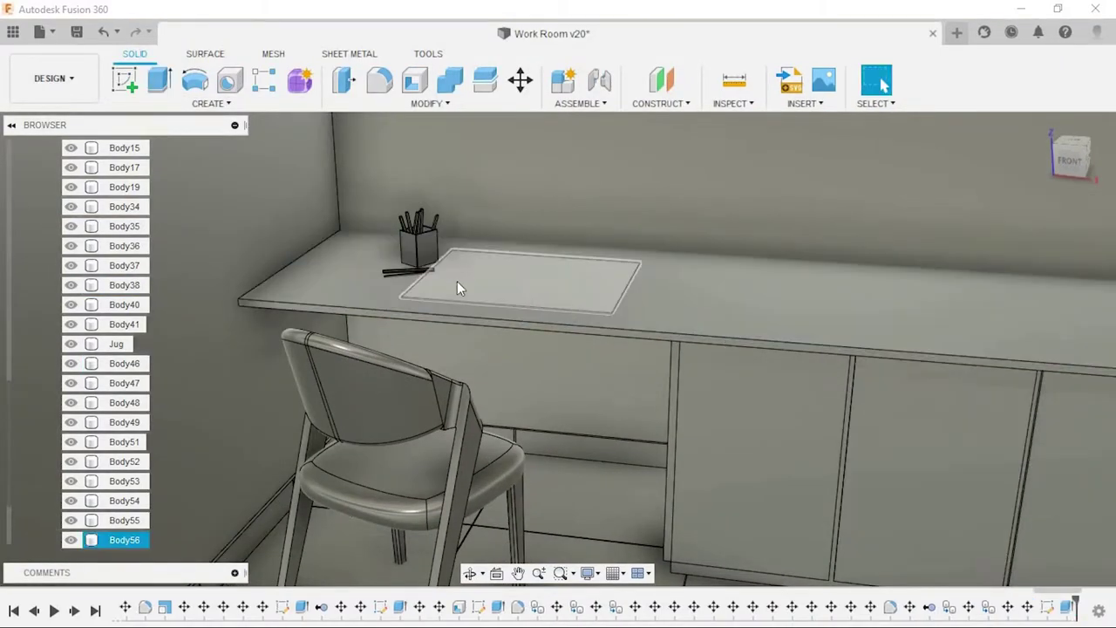
Step: Move the desk mat -25 mm along X and -30 mm along Y
mouse_move(524, 366)
shift+middle_down()
mouse_move(562, 442)
mouse_move(593, 340)
shift+middle_up()
key(m)
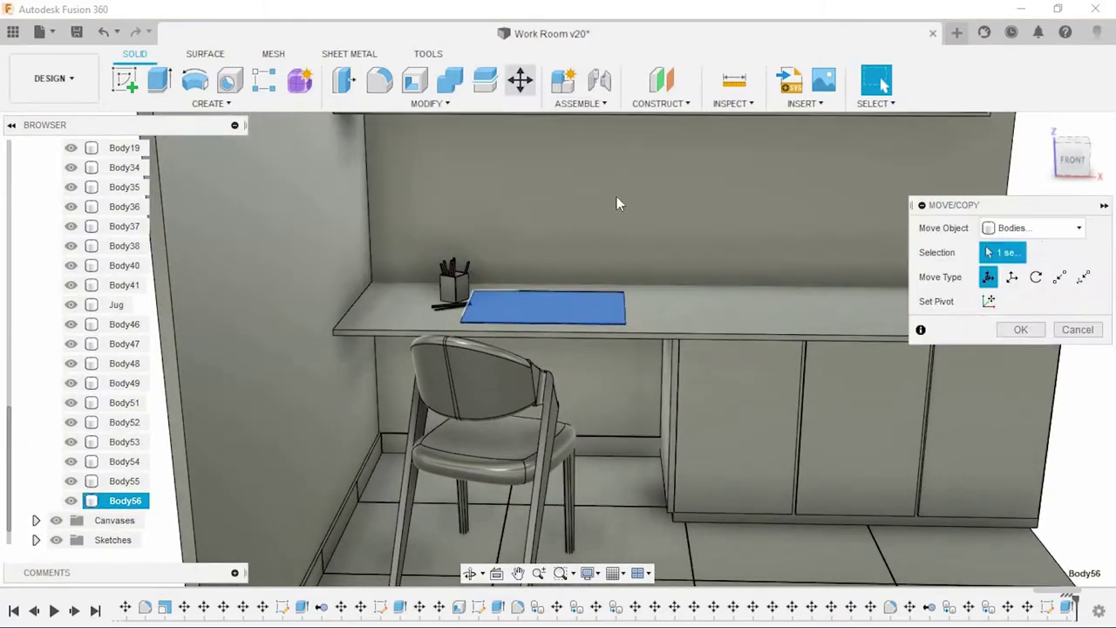
mouse_move(615, 209)
shift+middle_down()
mouse_move(615, 288)
mouse_move(593, 218)
shift+middle_up()
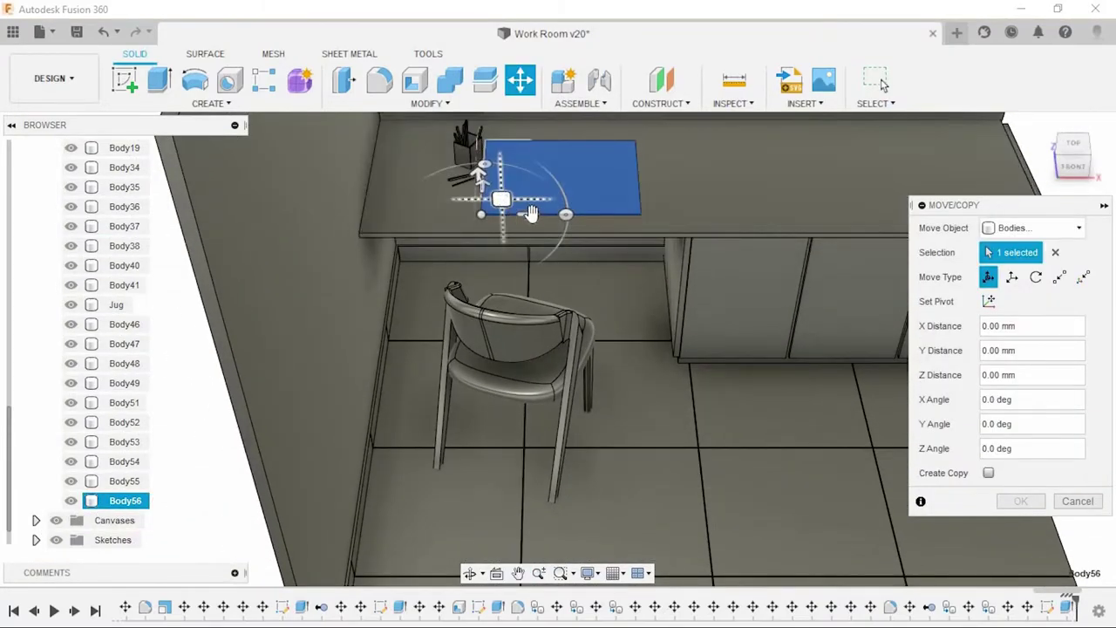
click(523, 214)
scroll(510, 213, up, 2)
drag(510, 214, 493, 215)
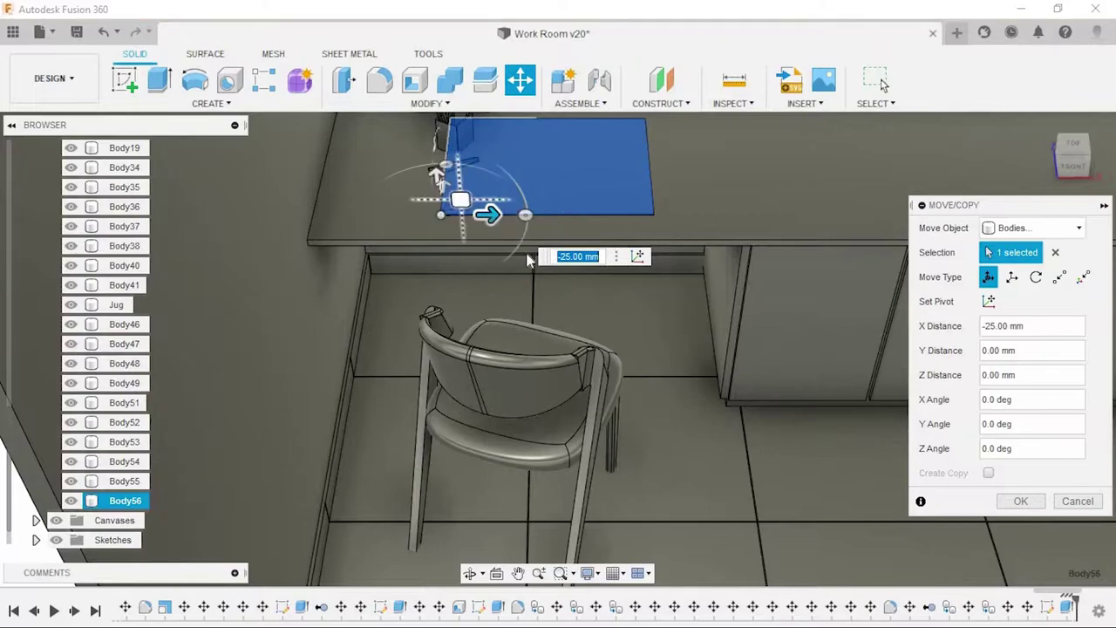
mouse_move(527, 260)
shift+middle_down()
mouse_move(611, 349)
mouse_move(541, 314)
shift+middle_up()
drag(491, 305, 815, 440)
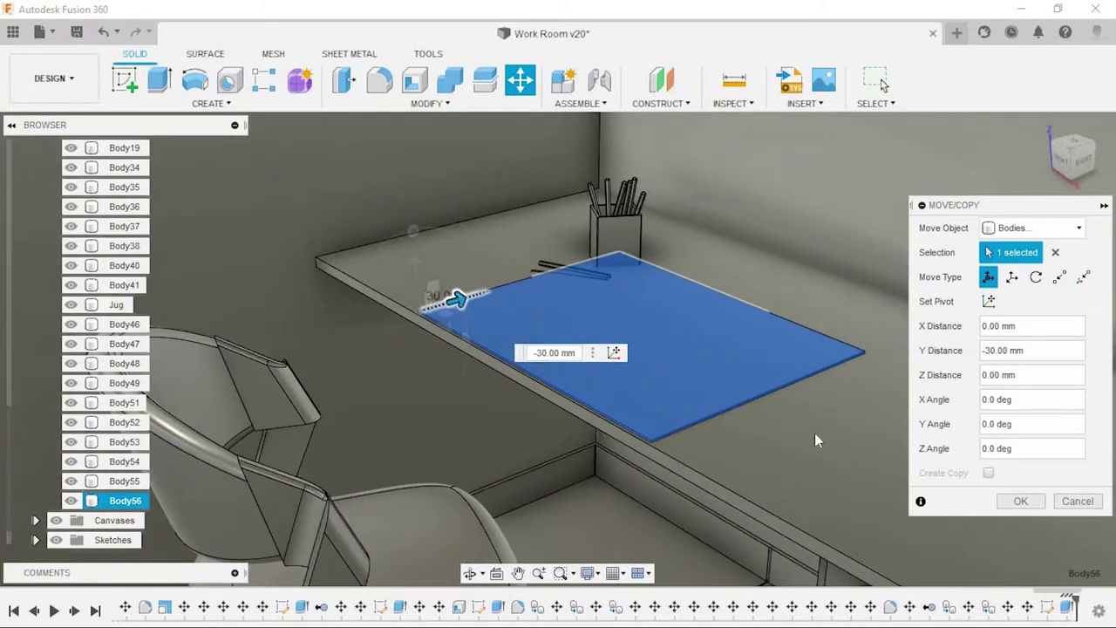
key(Return)
Step: Reposition the holder and pencils beside the mat
shift+click(124, 325)
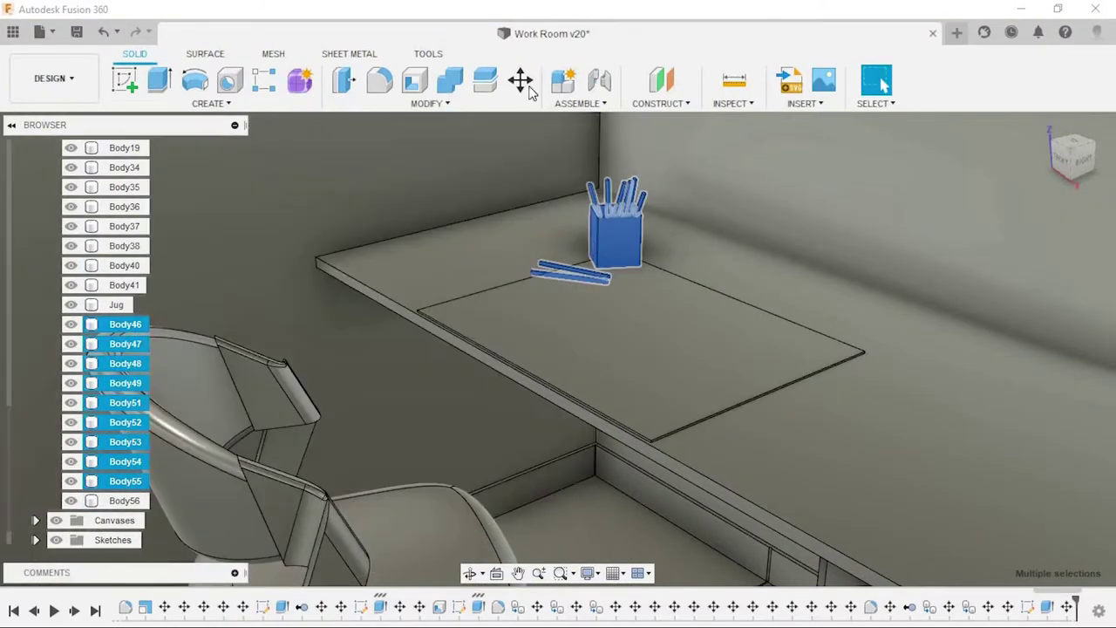
key(m)
shift+middle_drag(689, 356, 610, 288)
drag(516, 232, 499, 197)
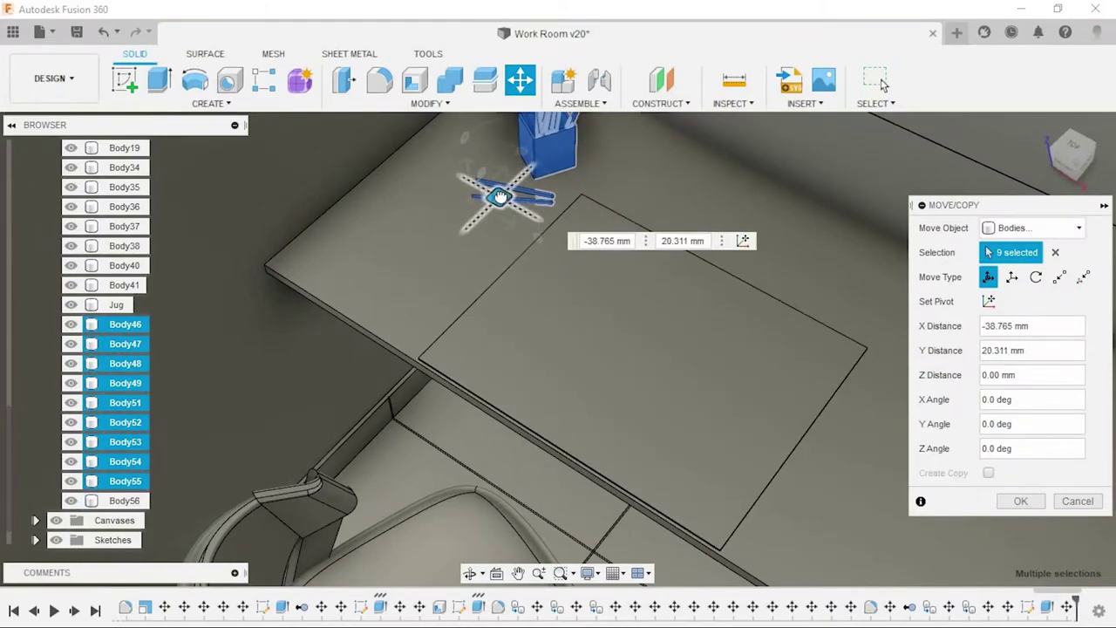
click(1020, 501)
shift+middle_drag(608, 400, 546, 345)
scroll(384, 349, up, 3)
shift+middle_drag(385, 348, 452, 333)
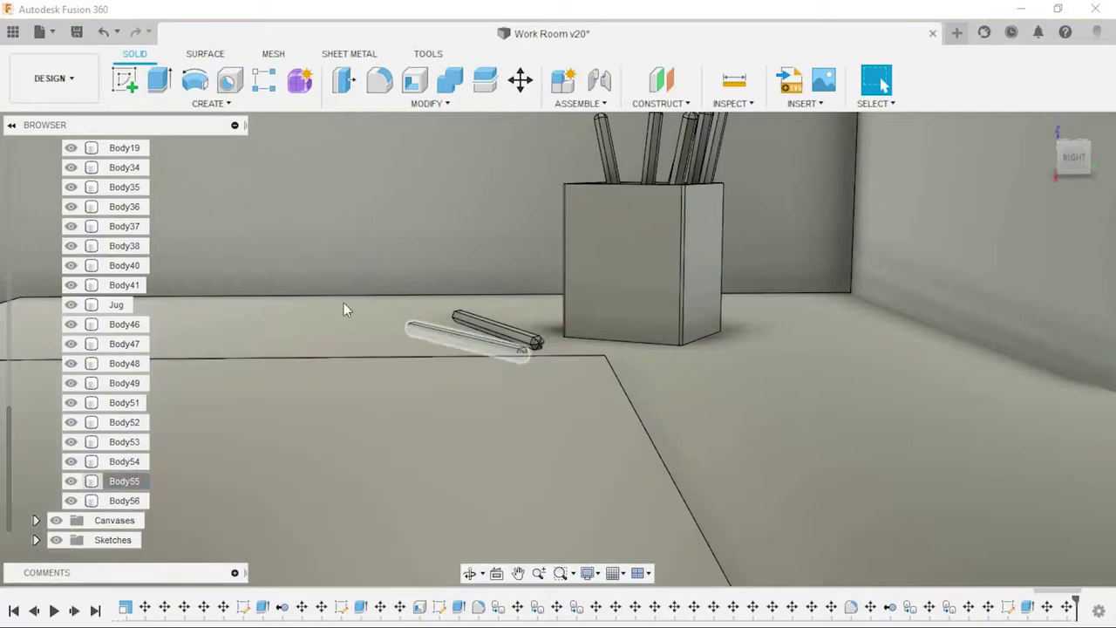
Step: Lift the upper loose pencil 1 mm along Z
key(m)
scroll(366, 408, up, 3)
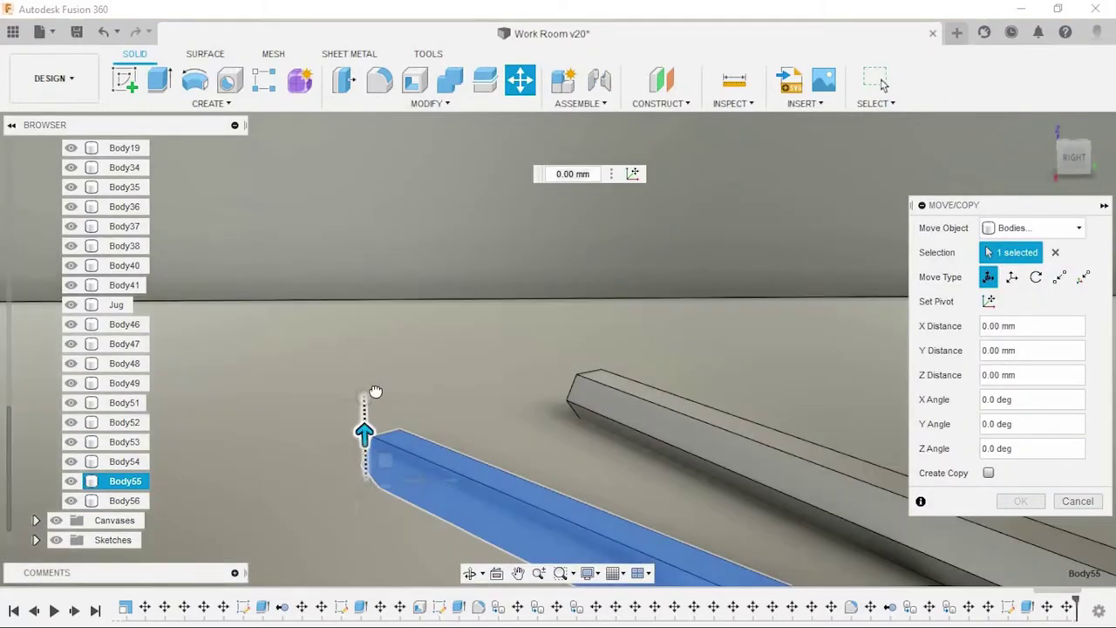
drag(365, 429, 381, 359)
key(Return)
scroll(382, 362, down, 5)
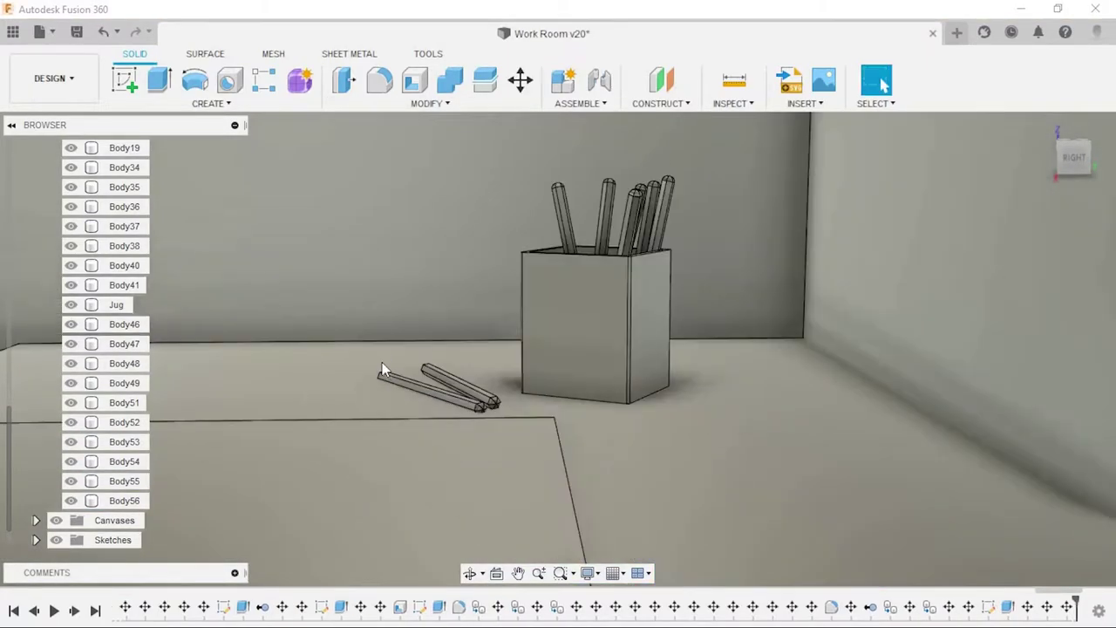
Step: Re-edit the pencil's move to raise it 1.5 mm, then view the whole desk area
right_click(1076, 611)
click(977, 393)
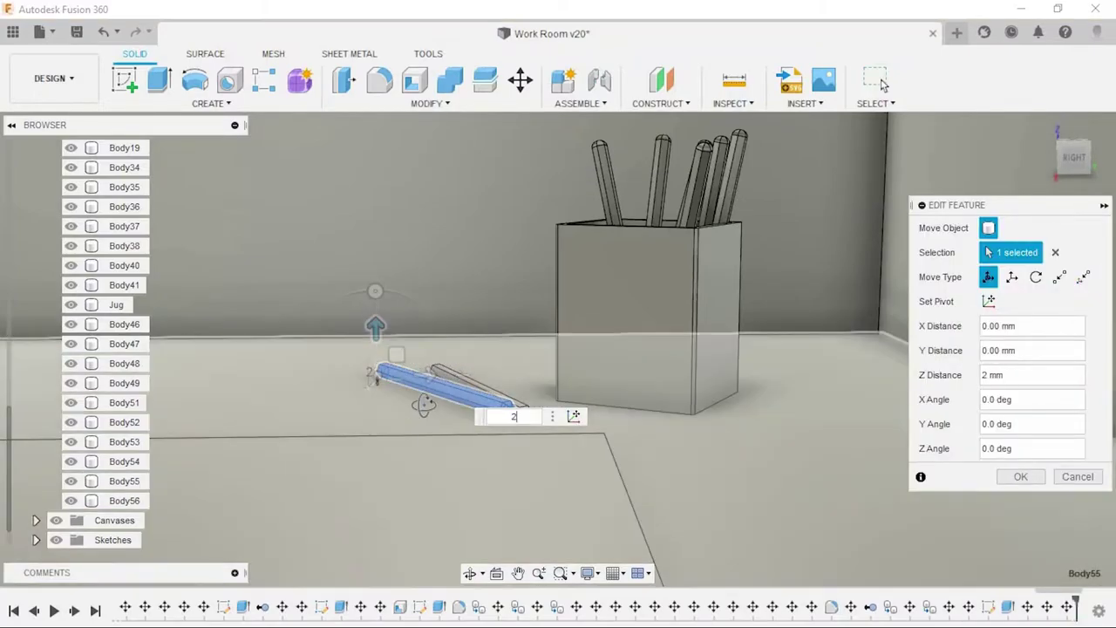
mouse_move(424, 399)
shift+middle_down()
mouse_move(439, 416)
mouse_move(471, 399)
shift+middle_up()
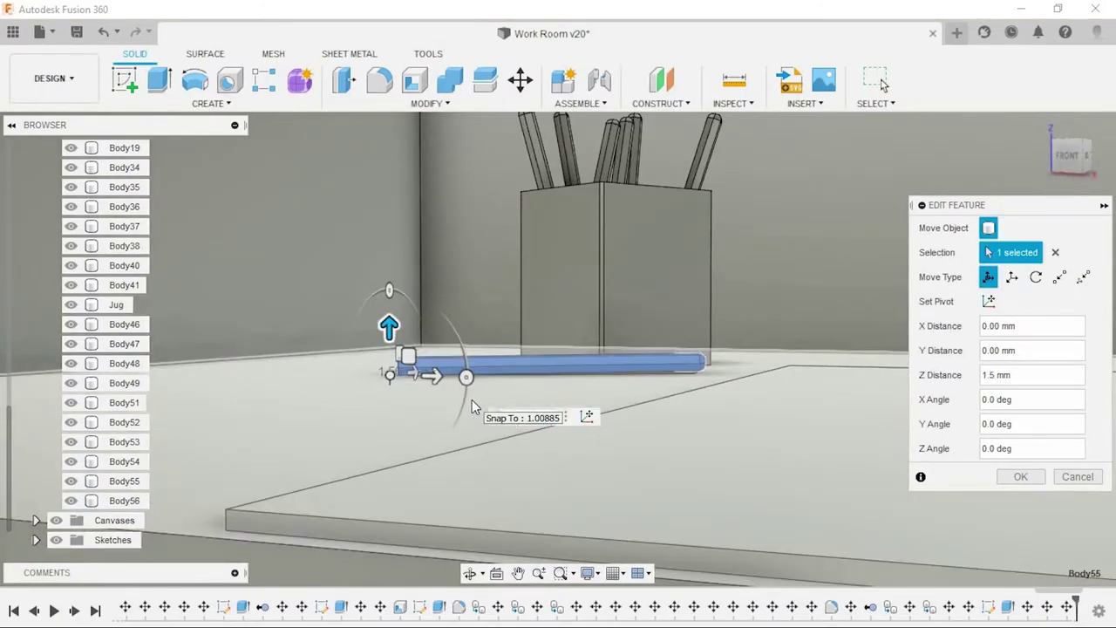
key(Return)
scroll(472, 399, down, 5)
mouse_move(472, 399)
shift+middle_down()
mouse_move(607, 420)
mouse_move(643, 468)
shift+middle_up()
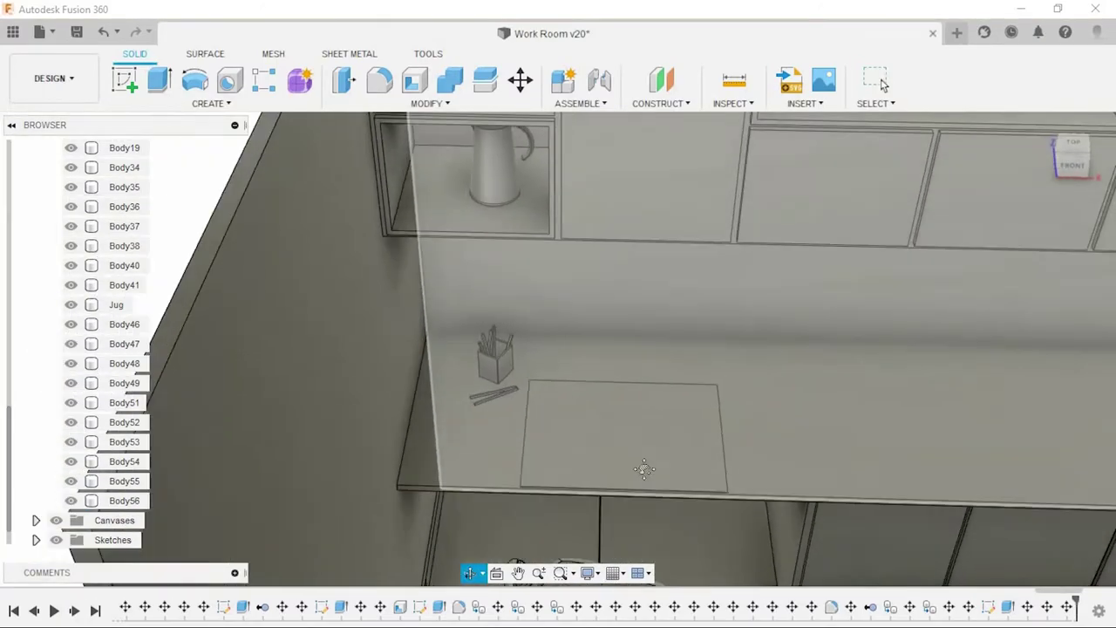
scroll(787, 466, down, 3)
shift+middle_drag(787, 466, 705, 431)
scroll(633, 316, up, 2)
scroll(634, 316, up, 3)
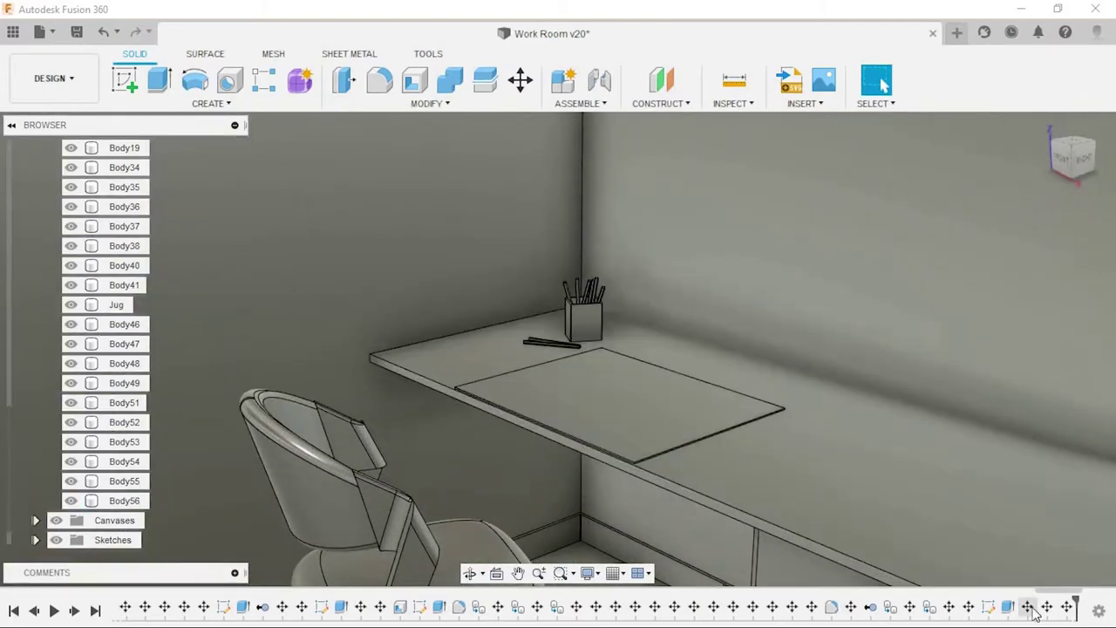
right_click(1046, 607)
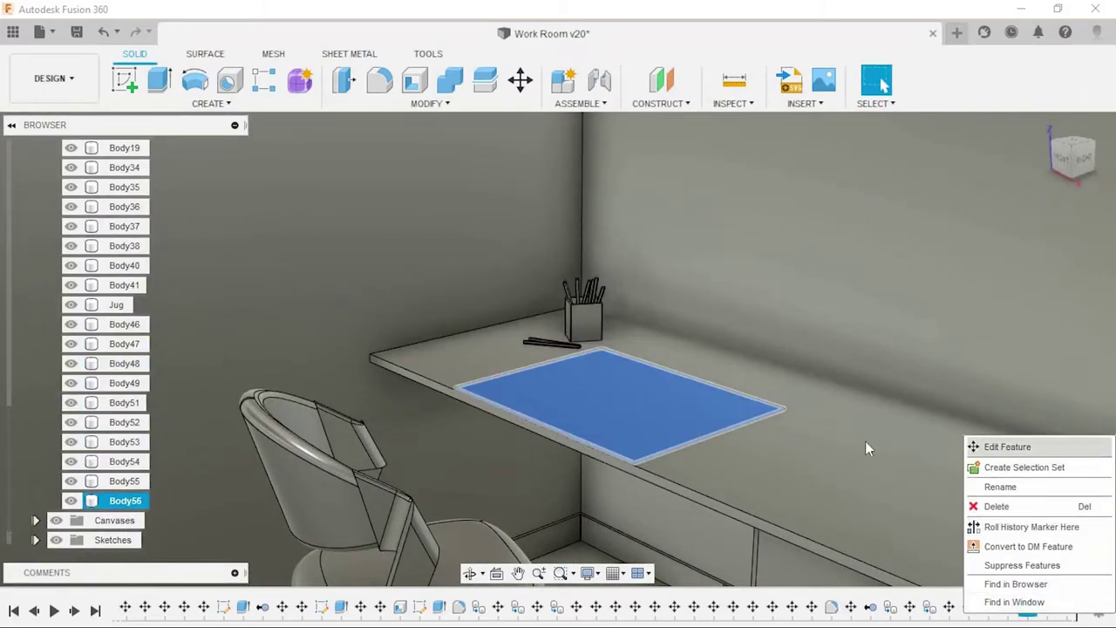
Step: Reopen the mat's move step for editing, then exit it unchanged
click(1007, 447)
scroll(392, 357, up, 2)
scroll(349, 384, up, 3)
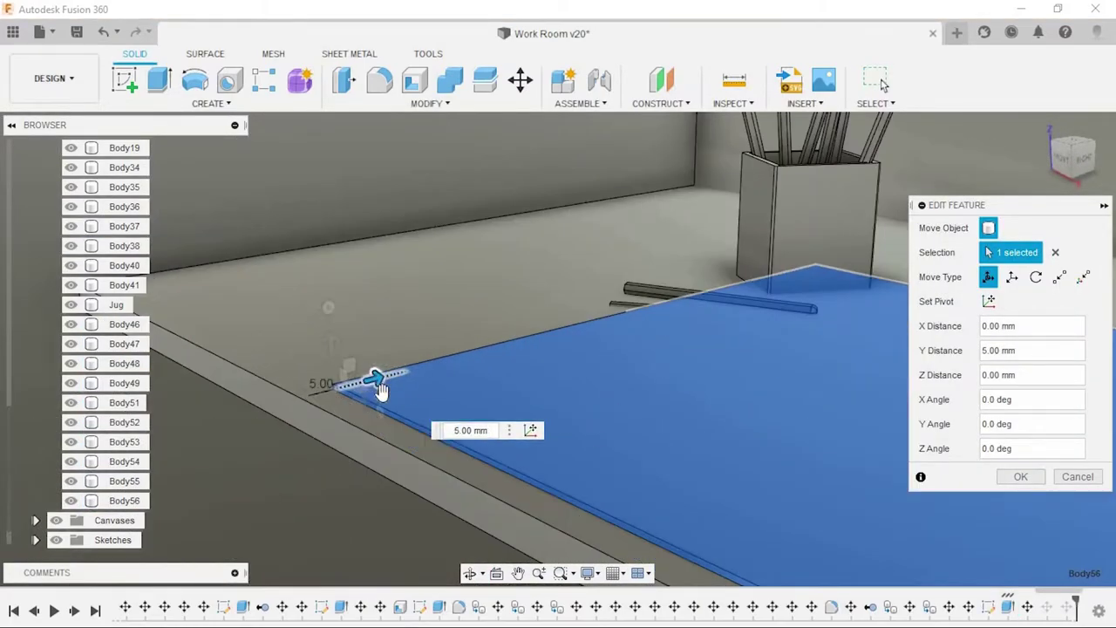
key(Escape)
scroll(578, 410, down, 5)
scroll(614, 413, up, 5)
scroll(578, 394, down, 3)
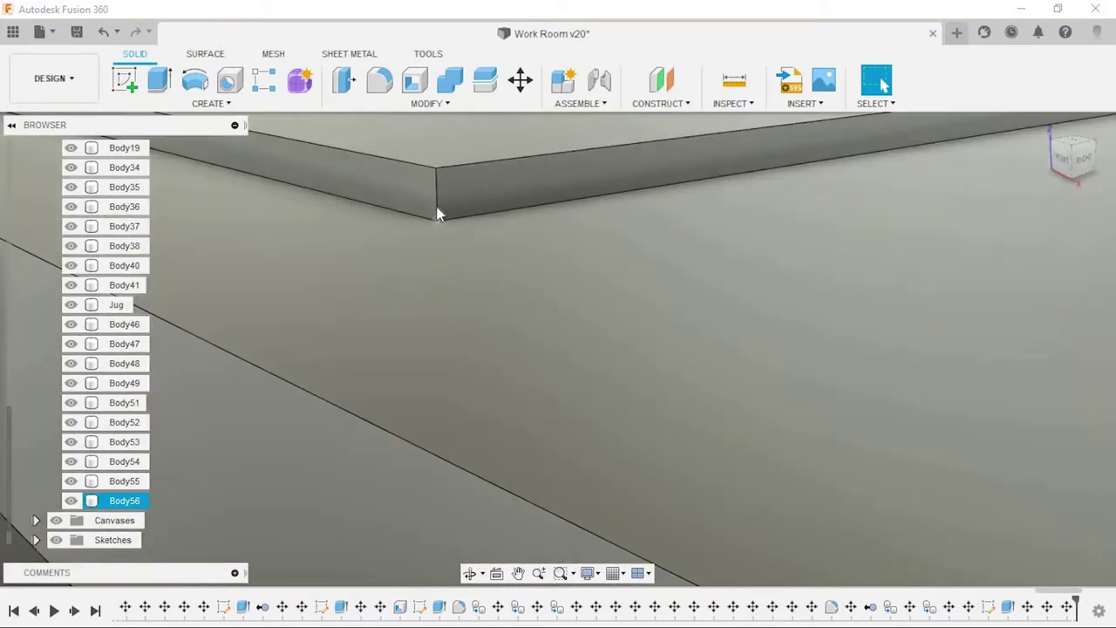
scroll(540, 366, down, 3)
Step: Isolate the desk mat Body56 so it shows on its own, with nothing selected
right_click(125, 501)
click(152, 463)
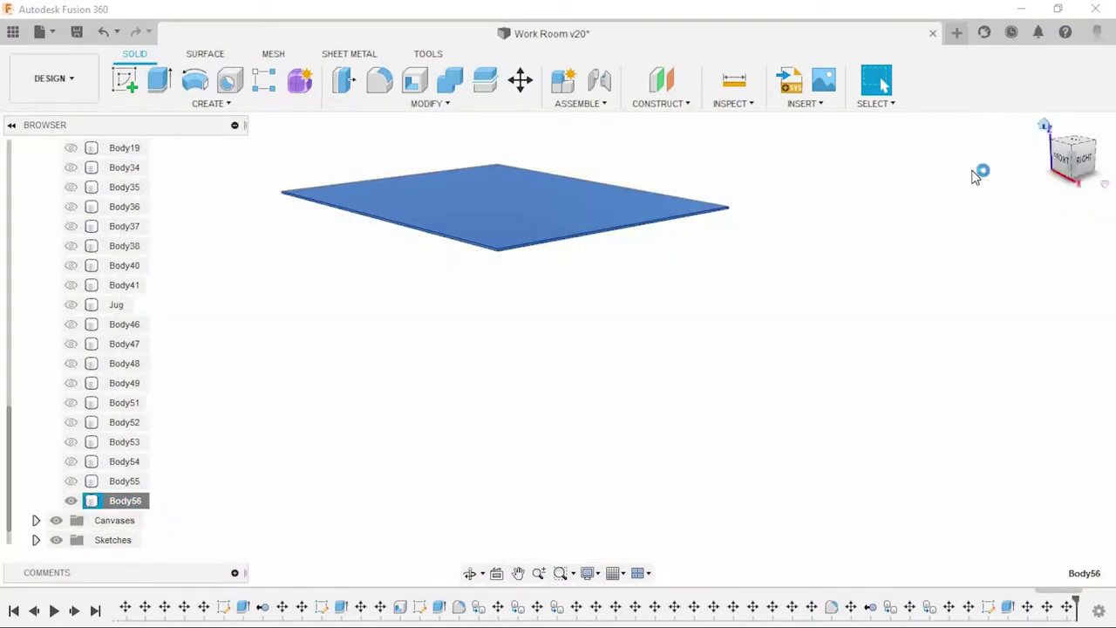
click(788, 531)
scroll(678, 531, up, 3)
scroll(673, 524, up, 2)
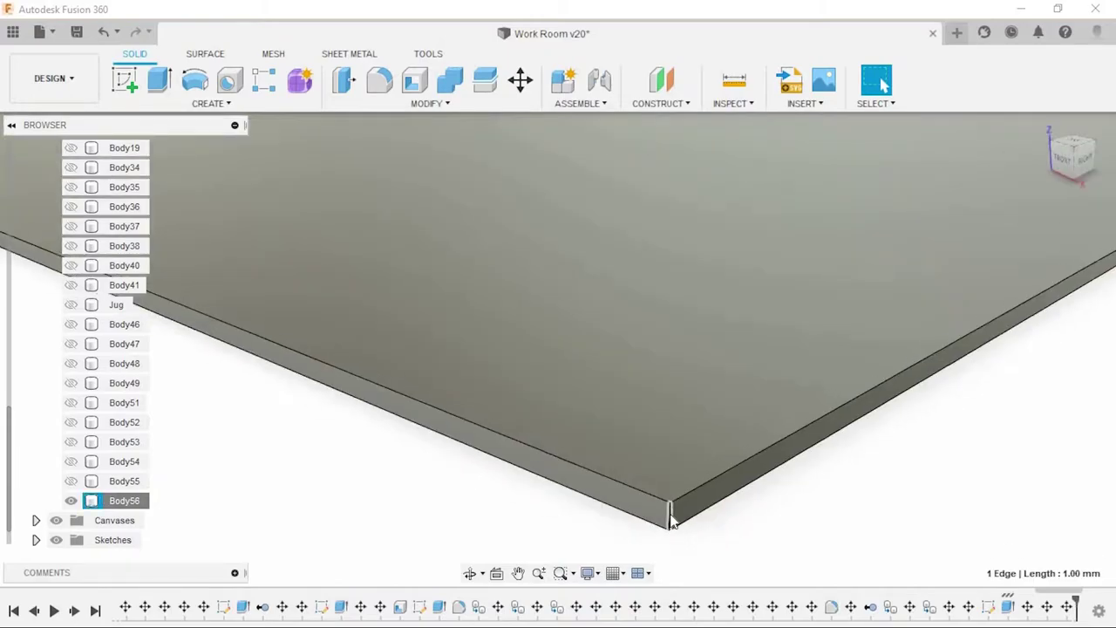
scroll(671, 521, down, 5)
scroll(431, 364, up, 2)
scroll(436, 346, up, 3)
scroll(436, 346, down, 4)
Step: Round the mat's four corner edges with a 5 mm fillet
mouse_move(435, 346)
shift+middle_down()
mouse_move(551, 392)
mouse_move(779, 424)
shift+middle_up()
scroll(655, 296, up, 3)
scroll(672, 279, down, 4)
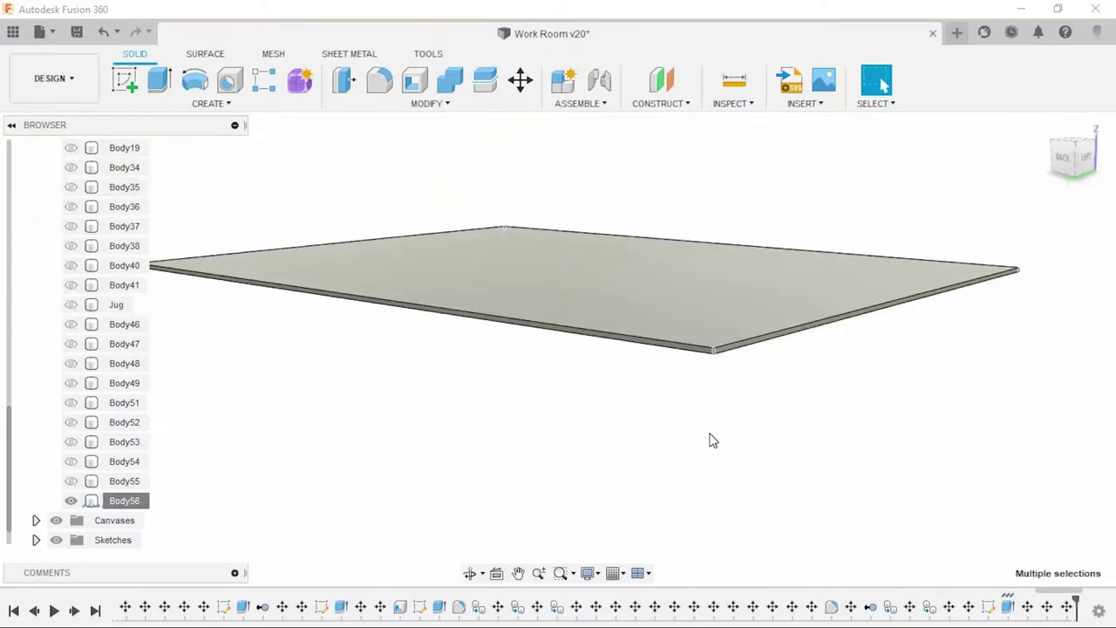
shift+middle_drag(711, 441, 660, 446)
scroll(441, 363, up, 3)
scroll(446, 354, up, 2)
scroll(471, 373, down, 4)
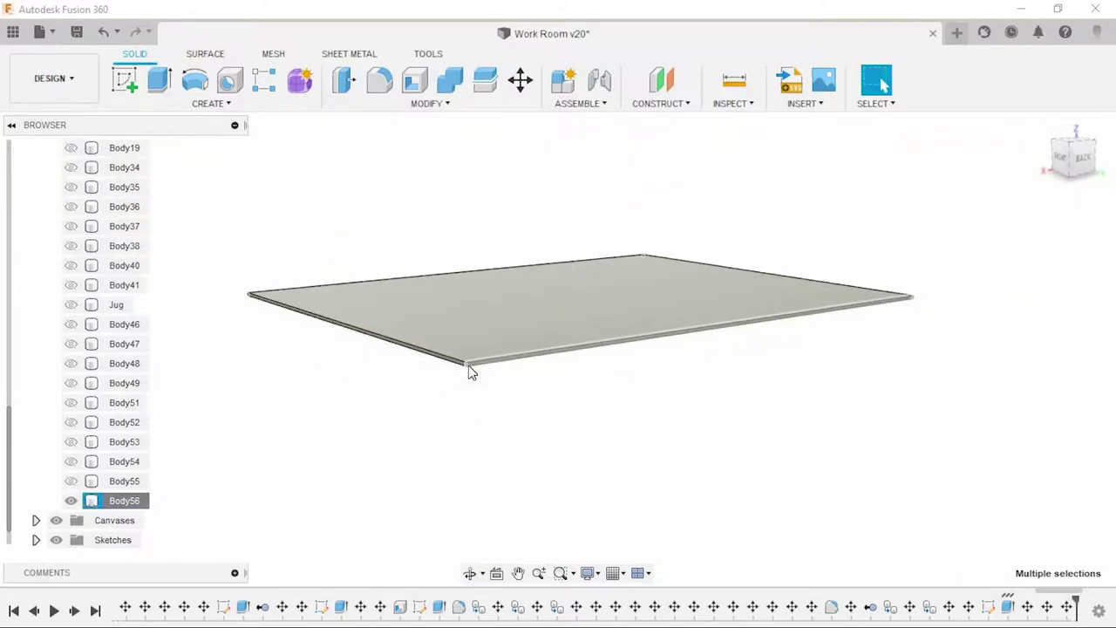
key(f)
shift+middle_drag(703, 424, 435, 515)
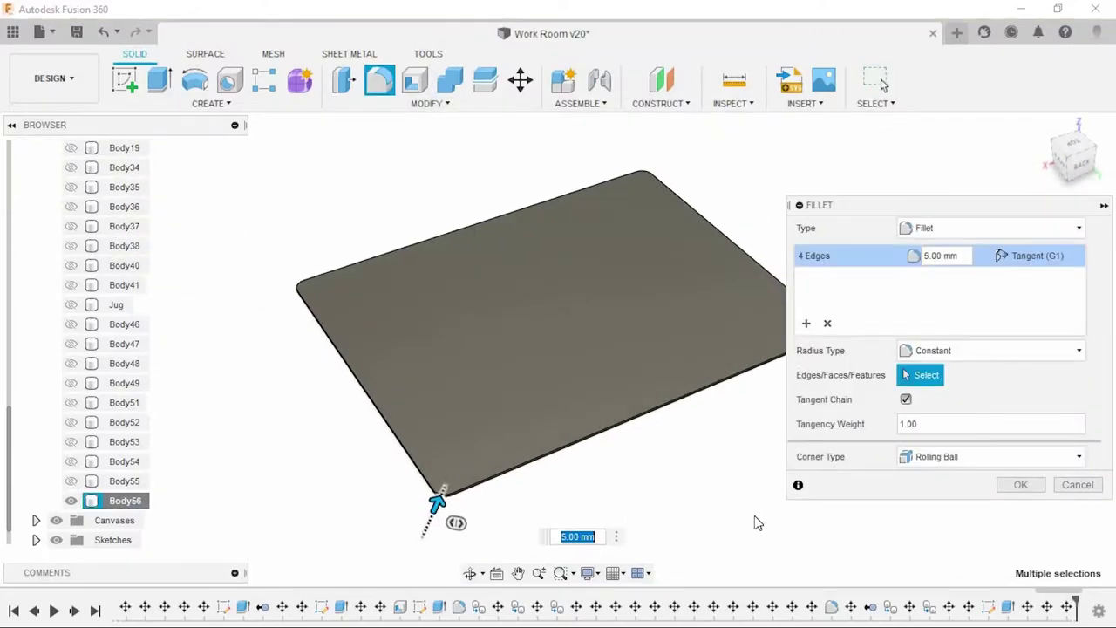
key(Return)
Step: Unisolate the mat so the whole room shows again, viewed from the front
scroll(809, 439, down, 3)
shift+middle_drag(810, 439, 121, 499)
click(121, 500)
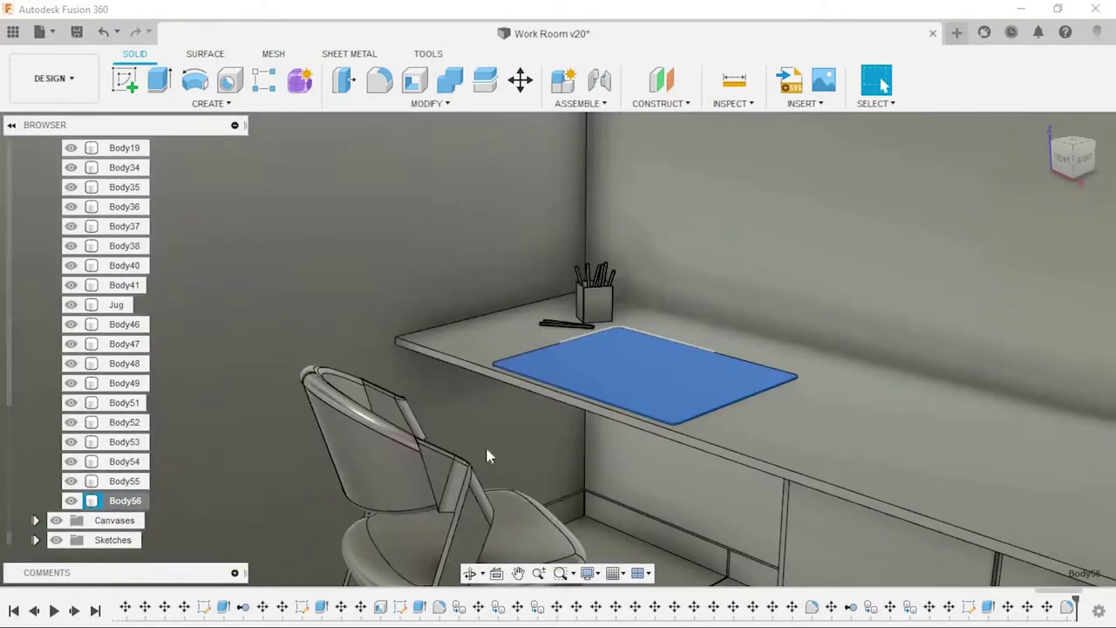
scroll(486, 455, down, 5)
shift+middle_drag(762, 463, 770, 476)
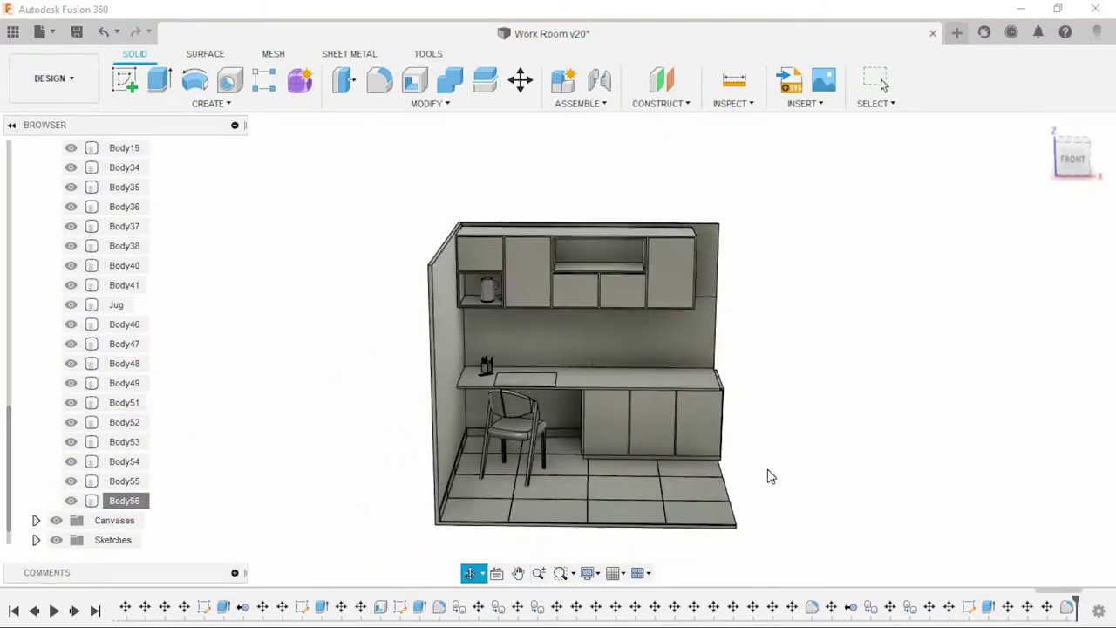
Step: Place the closed-book image canvas on the chosen face
scroll(767, 476, up, 5)
mouse_move(862, 423)
shift+middle_down()
mouse_move(805, 399)
mouse_move(793, 411)
shift+middle_up()
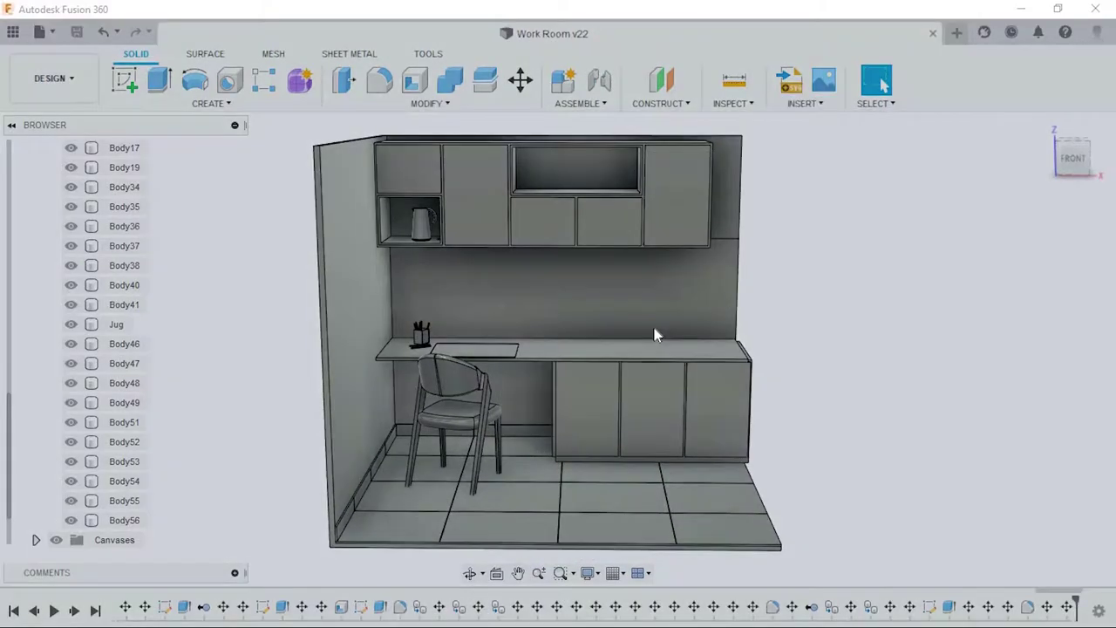
click(478, 398)
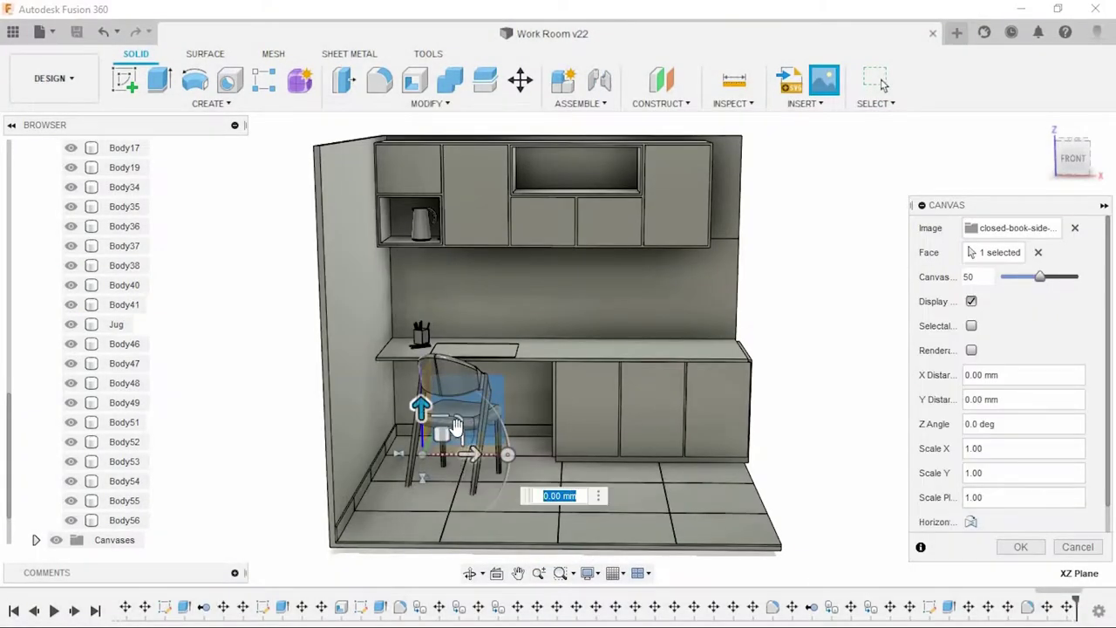
click(1017, 546)
Step: Create a body group named Pencil holder containing Body46 through Body55
scroll(139, 393, up, 10)
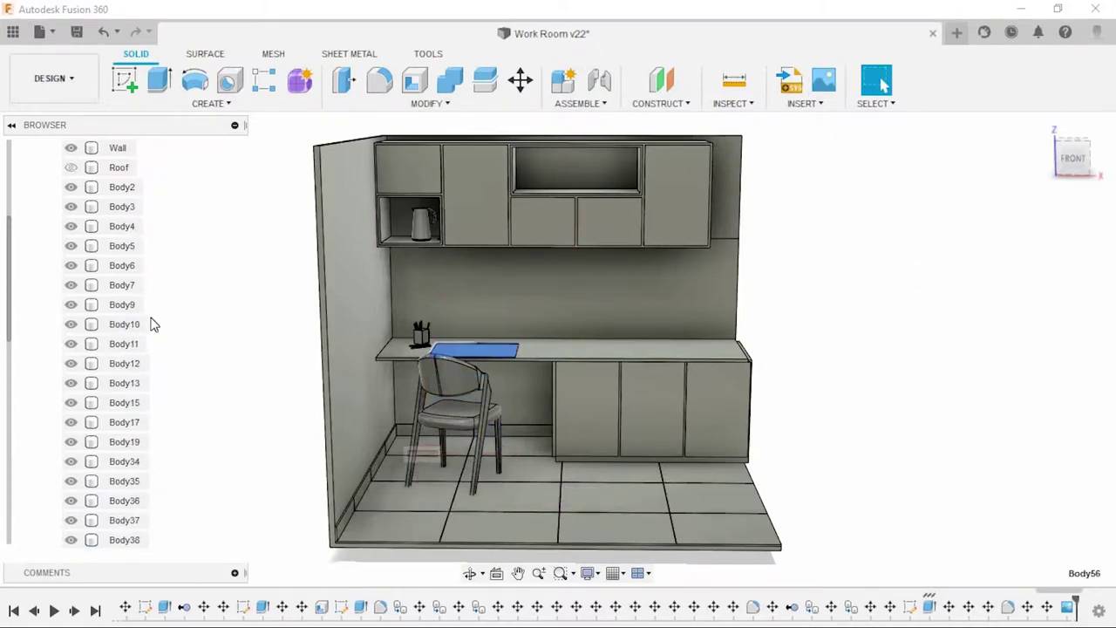
right_click(112, 227)
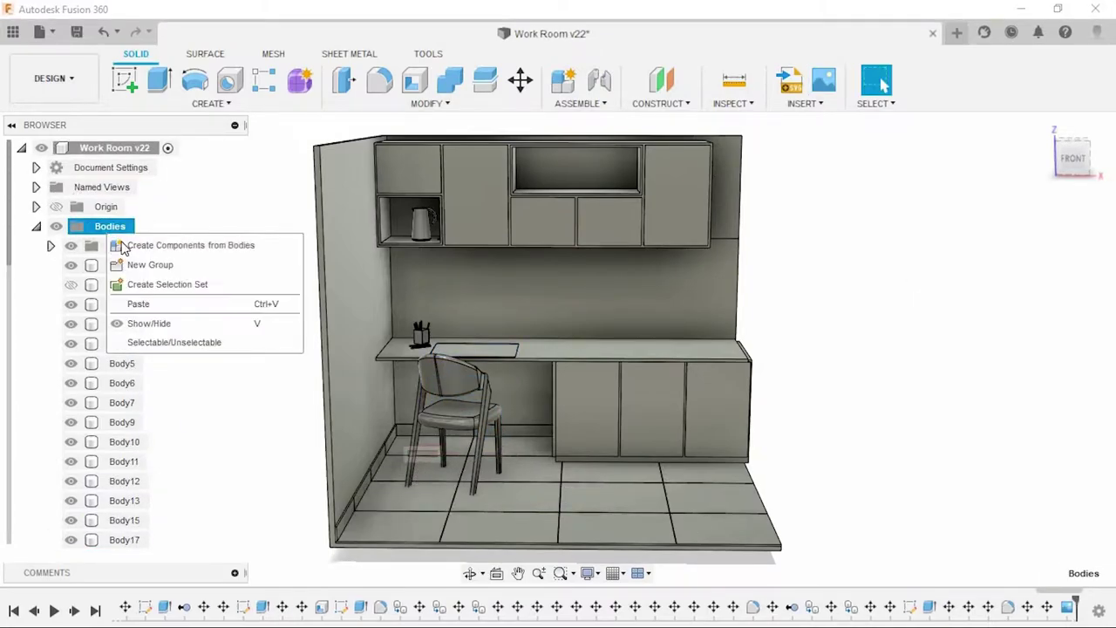
click(144, 263)
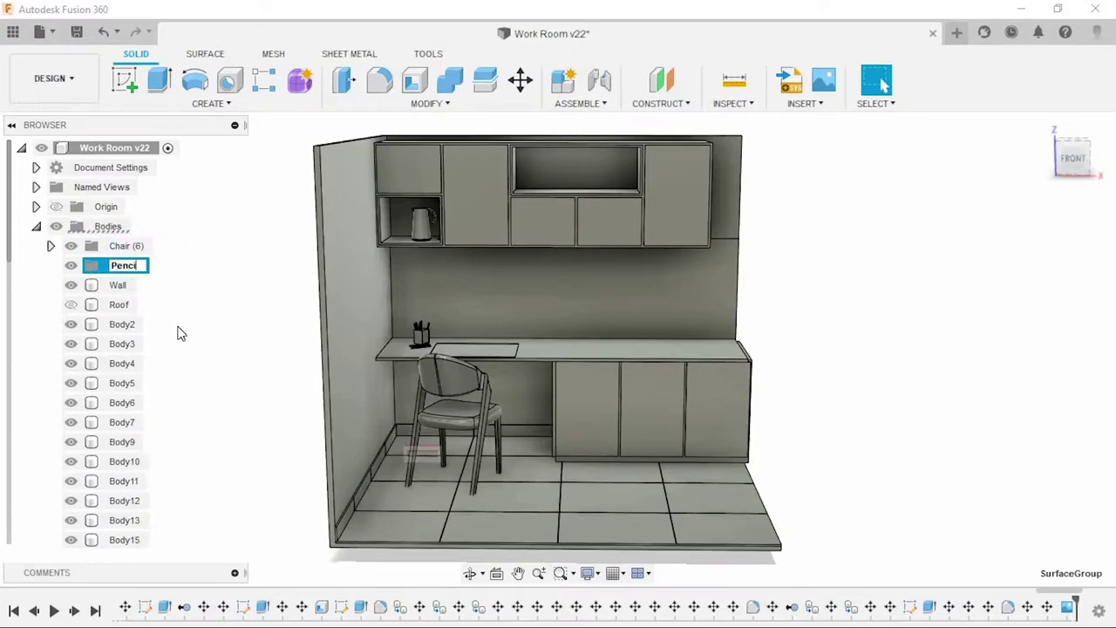
scroll(121, 368, down, 10)
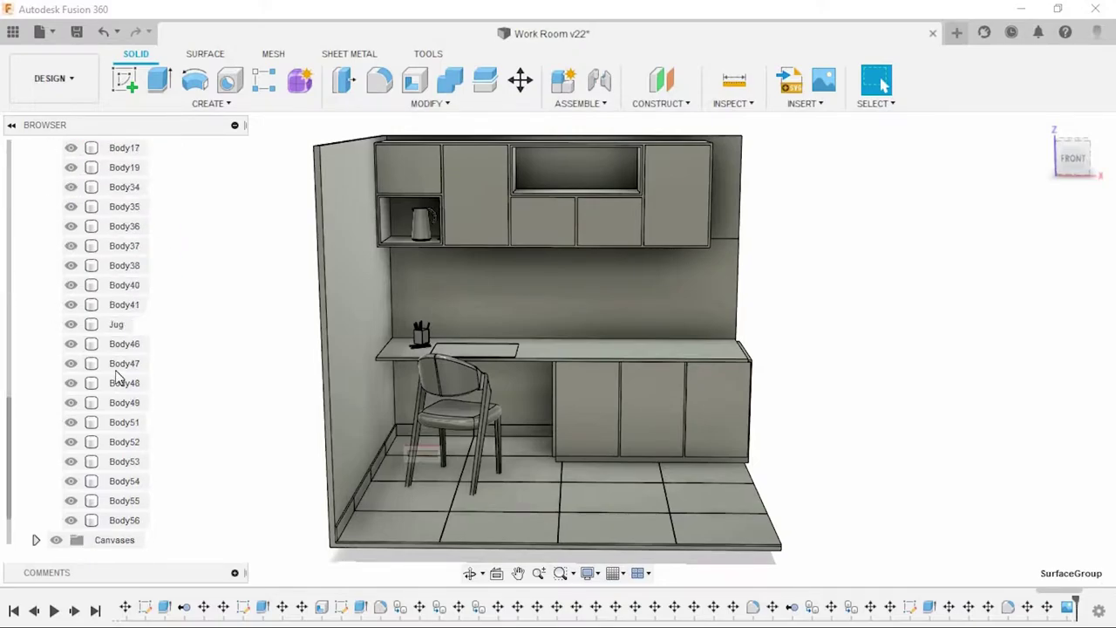
shift+click(126, 307)
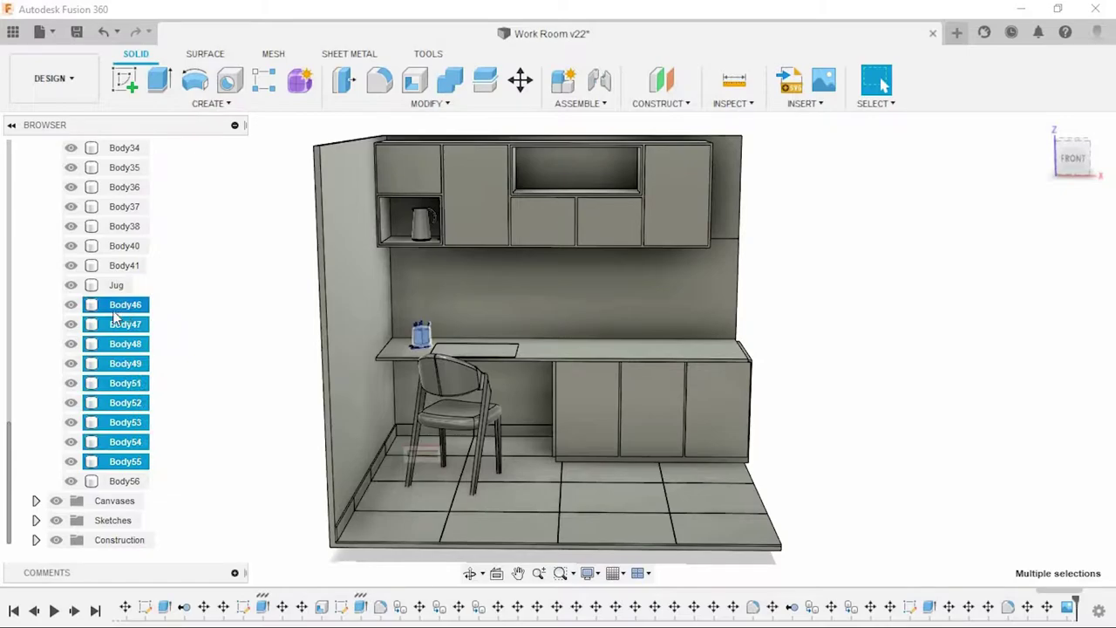
right_click(119, 306)
click(192, 362)
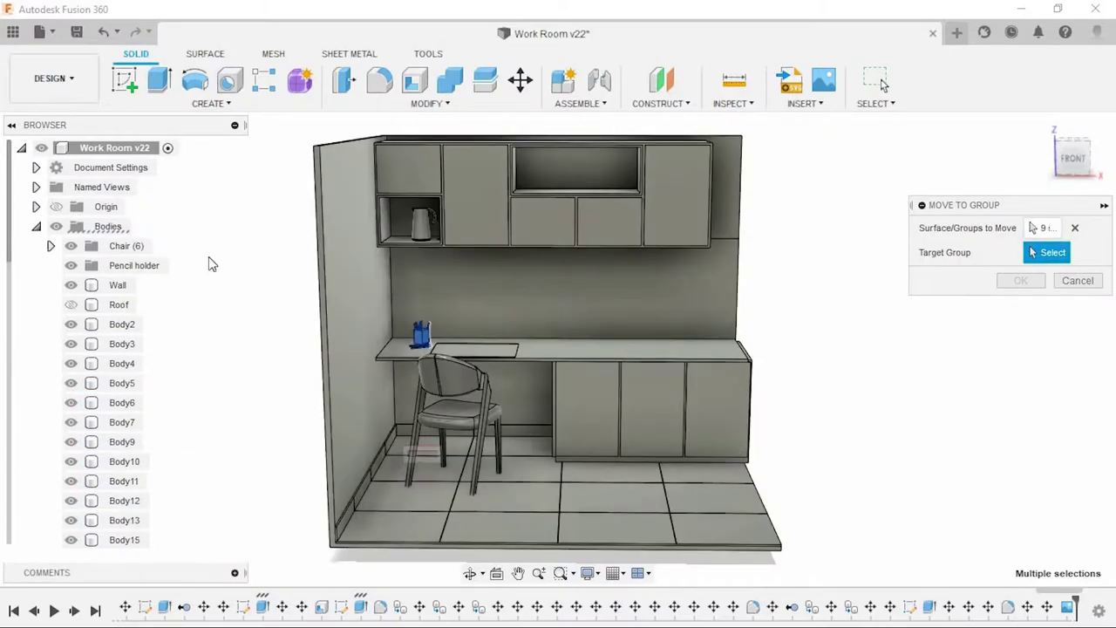
key(Return)
Step: Hide the Pencil holder group, the Wall and bodies Body2 through Body56
click(70, 265)
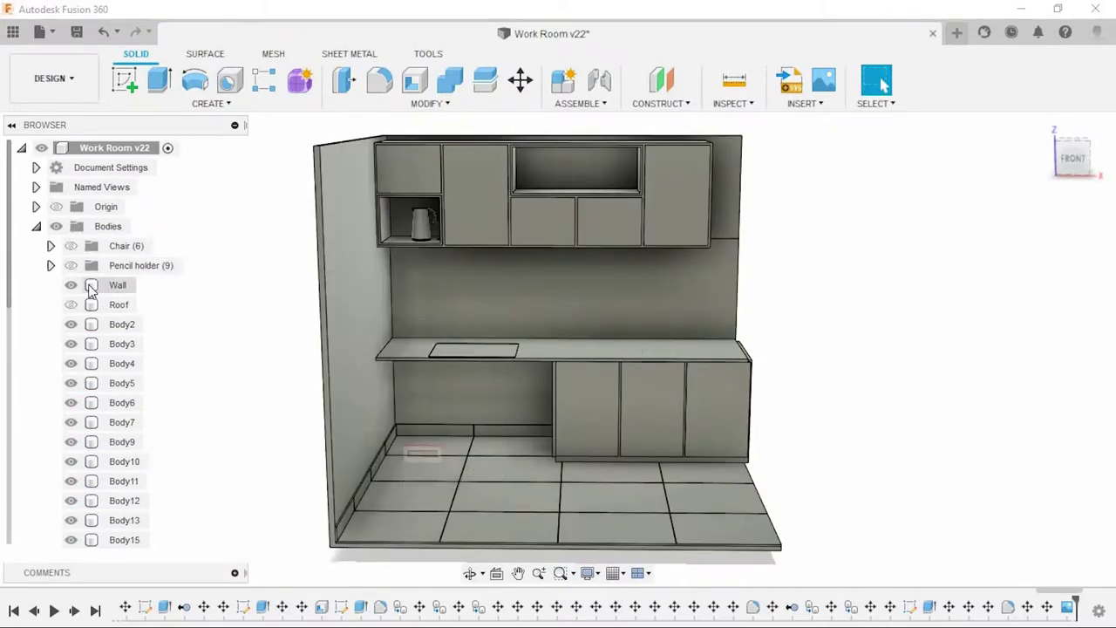
click(71, 285)
click(122, 324)
scroll(129, 381, down, 5)
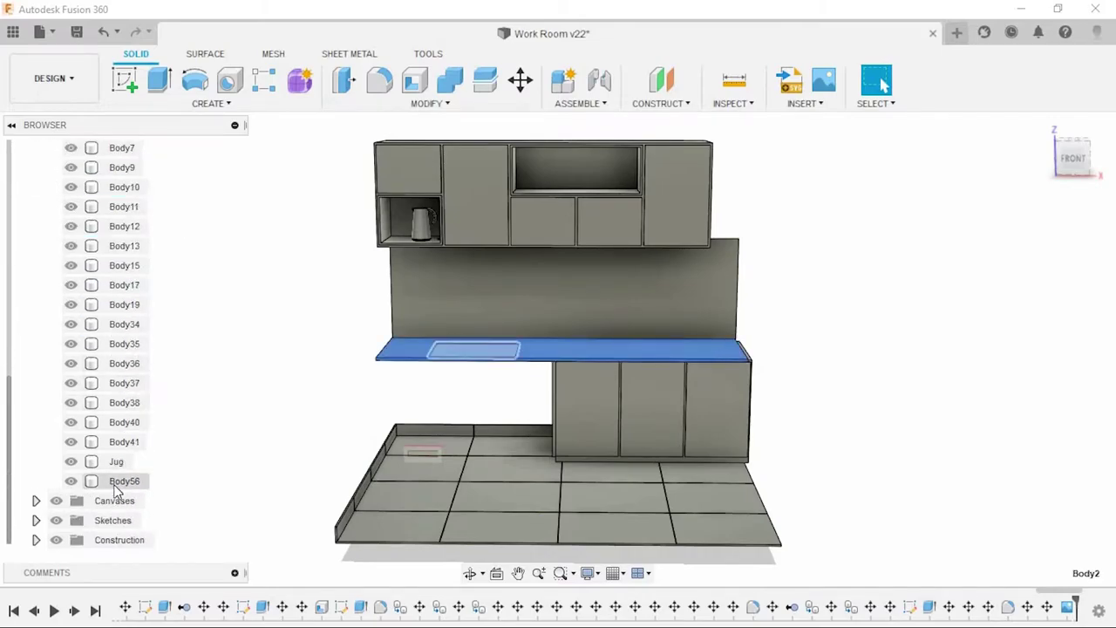
shift+click(115, 481)
right_click(116, 482)
click(243, 430)
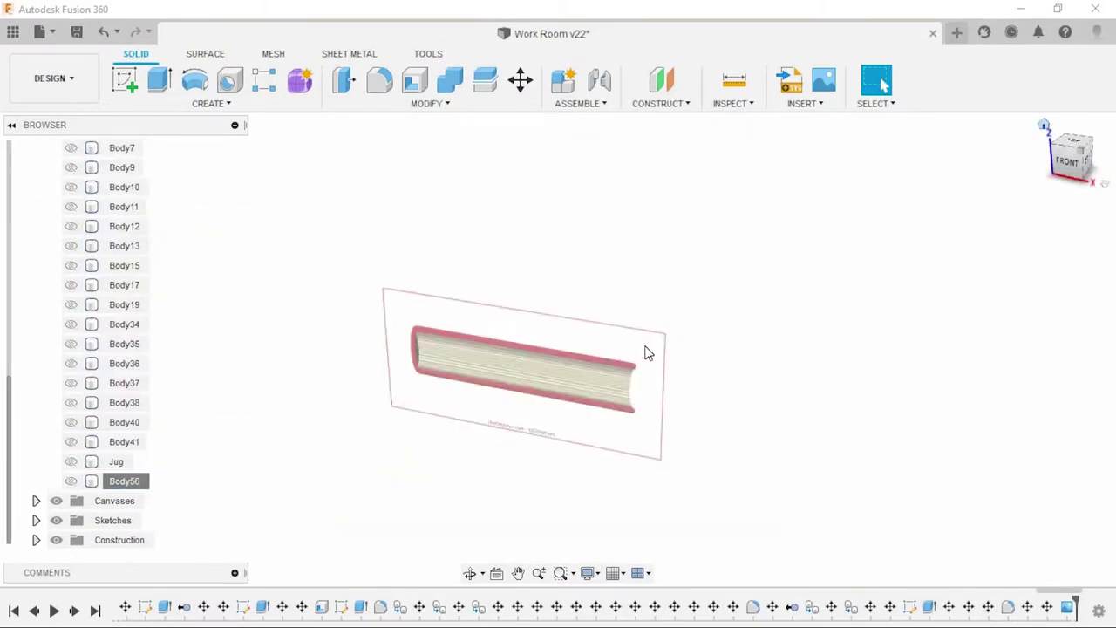
Step: Start a sketch on the book image canvas and begin a line at the book's corner
click(125, 80)
click(598, 302)
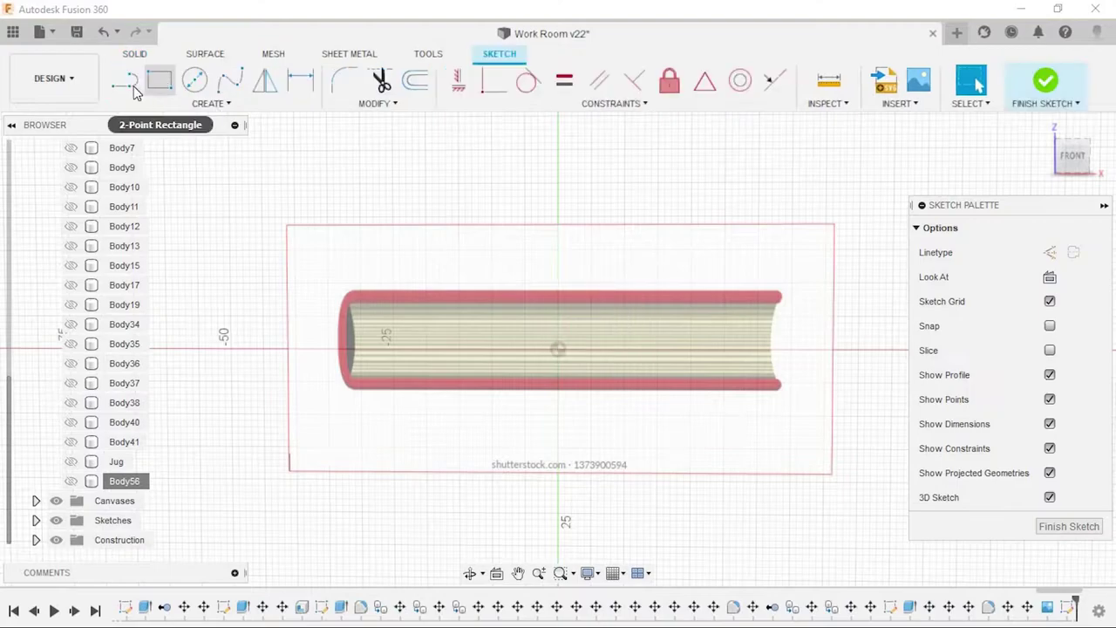
click(131, 83)
scroll(772, 312, up, 3)
scroll(774, 287, up, 3)
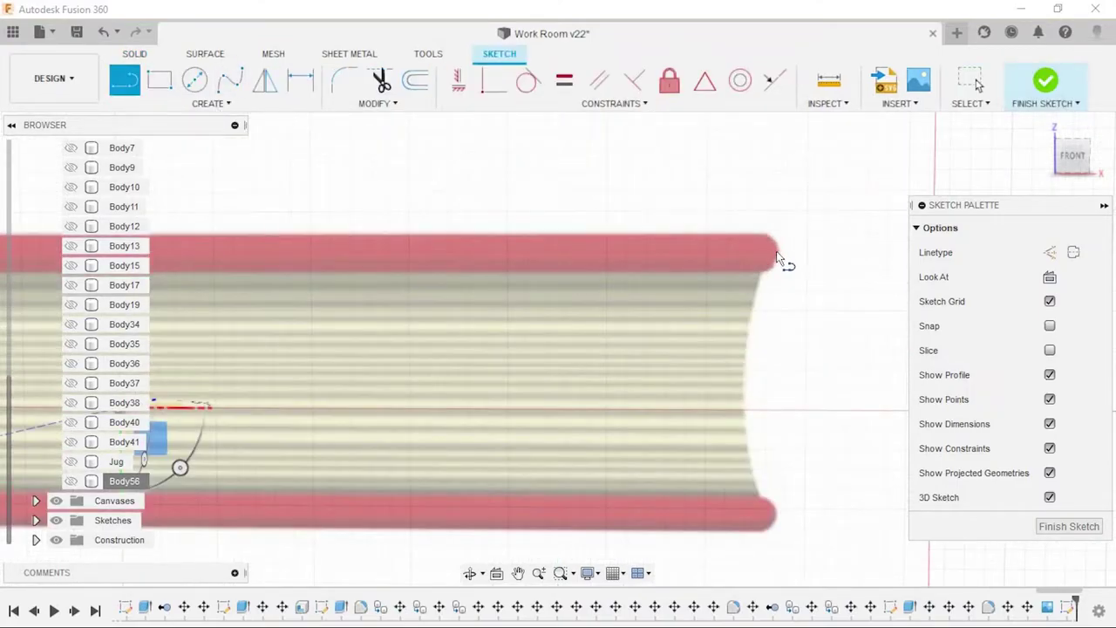
click(779, 259)
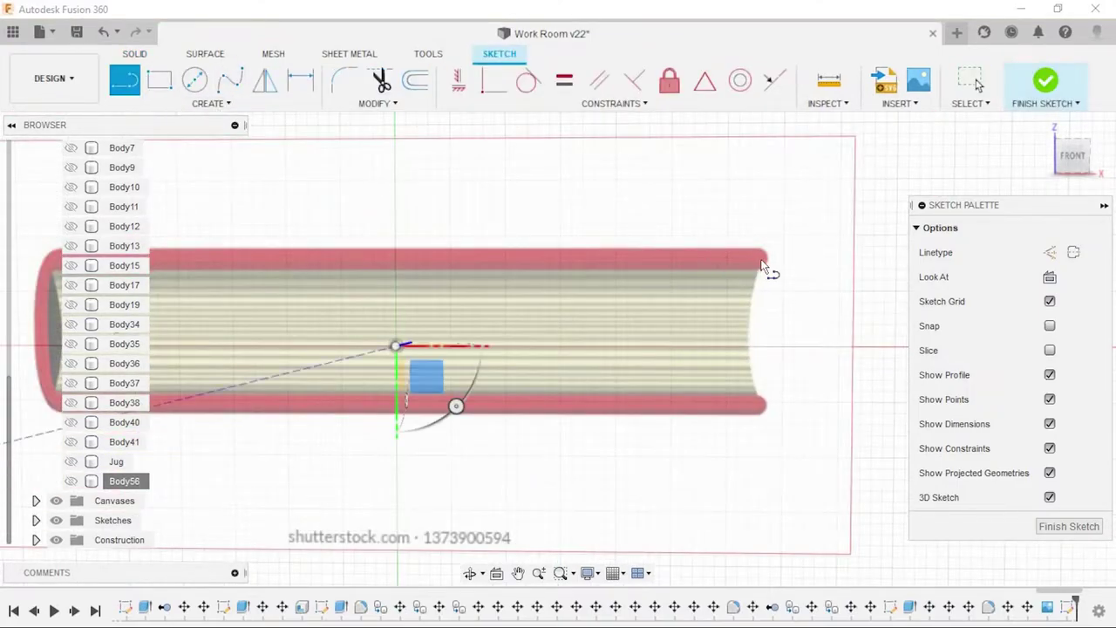
scroll(764, 266, up, 2)
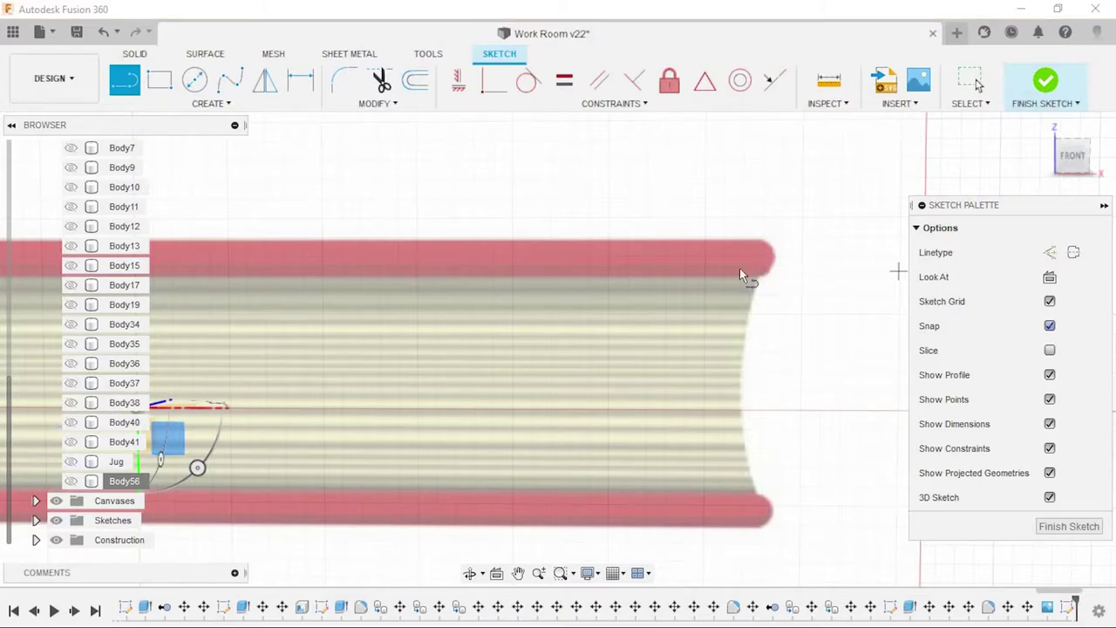
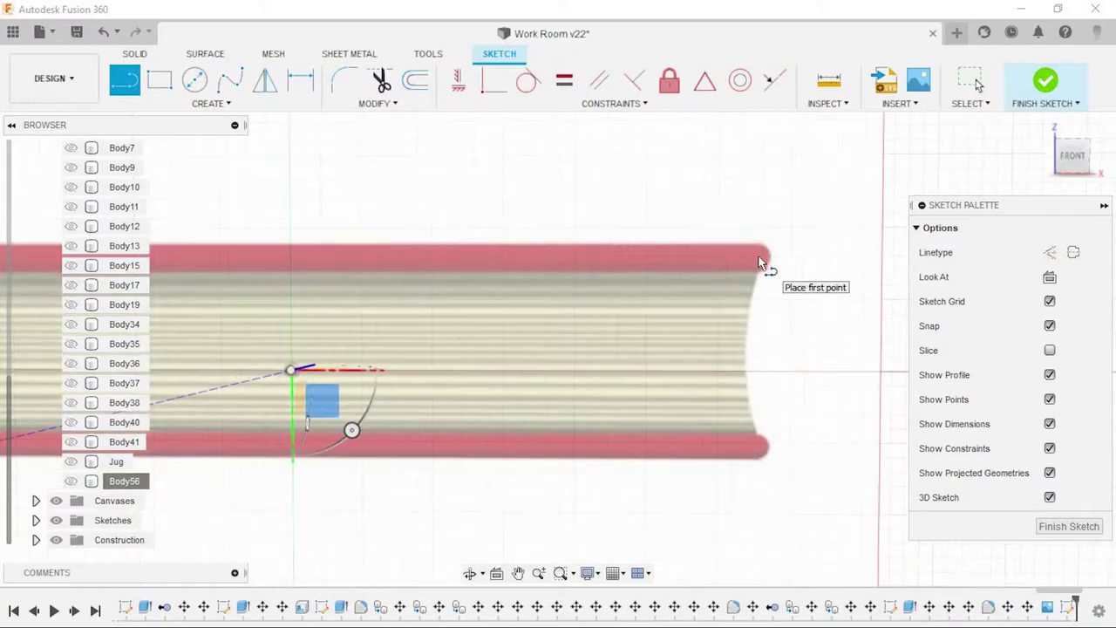
Step: Place an arc from the book's top corner, then undo the misplaced arc
shift+middle_drag(764, 267, 764, 302)
click(750, 323)
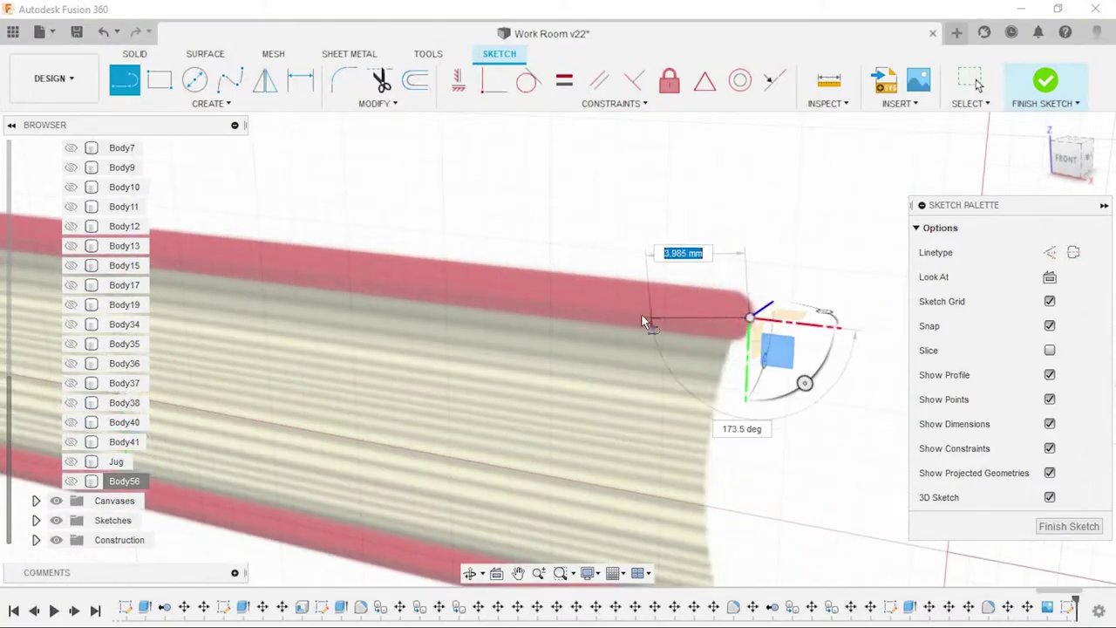
mouse_move(642, 319)
shift+middle_down()
mouse_move(642, 289)
mouse_move(382, 284)
shift+middle_up()
scroll(366, 262, up, 5)
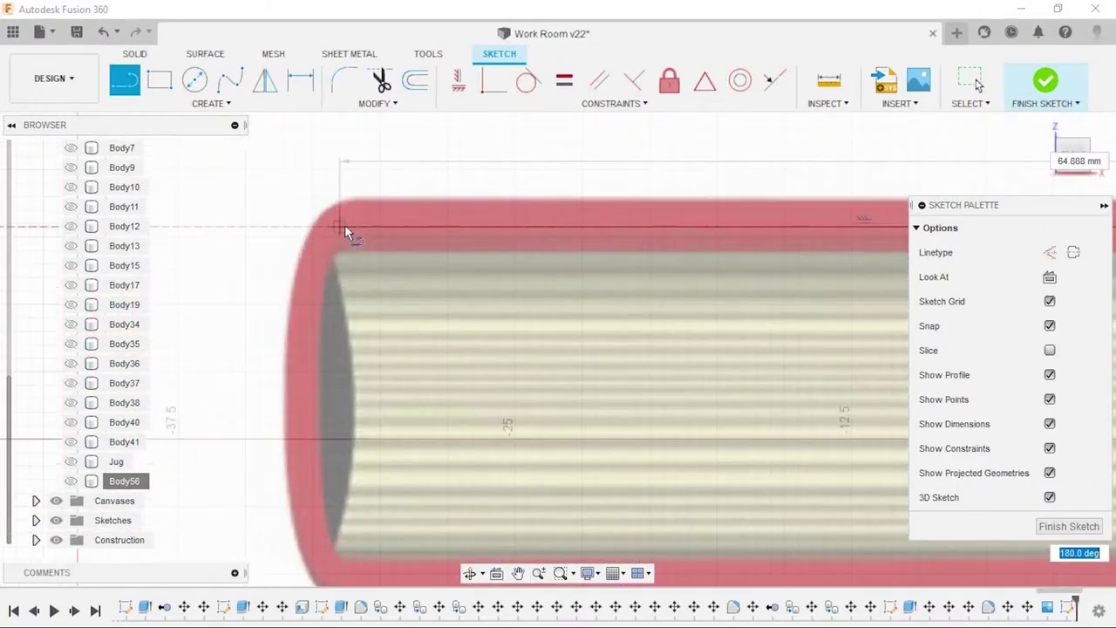
click(352, 224)
click(426, 301)
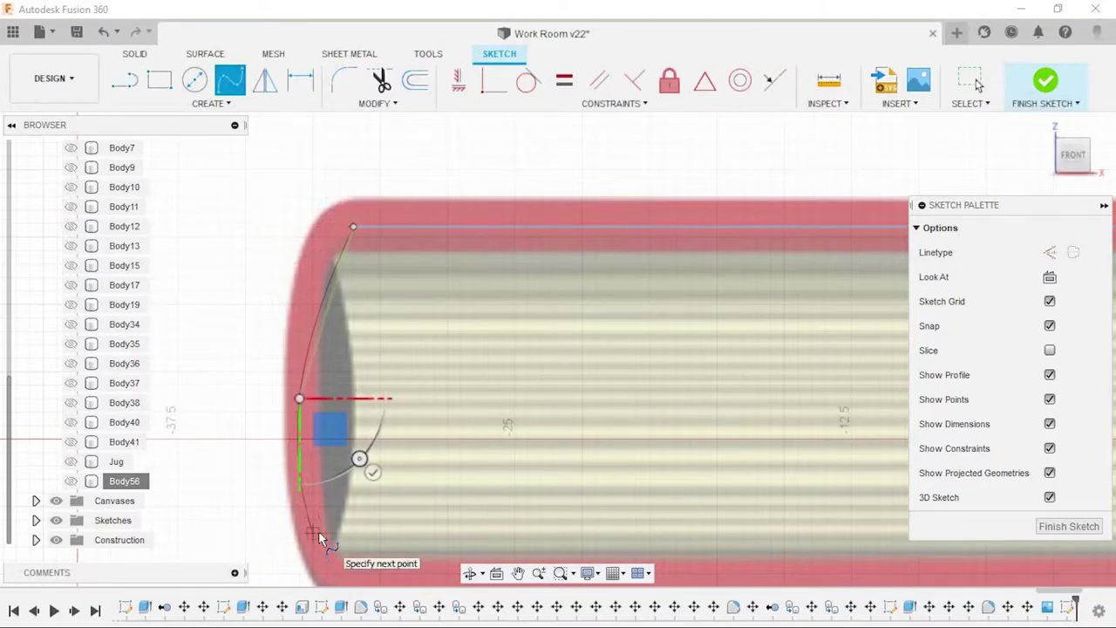
key(ctrl+z)
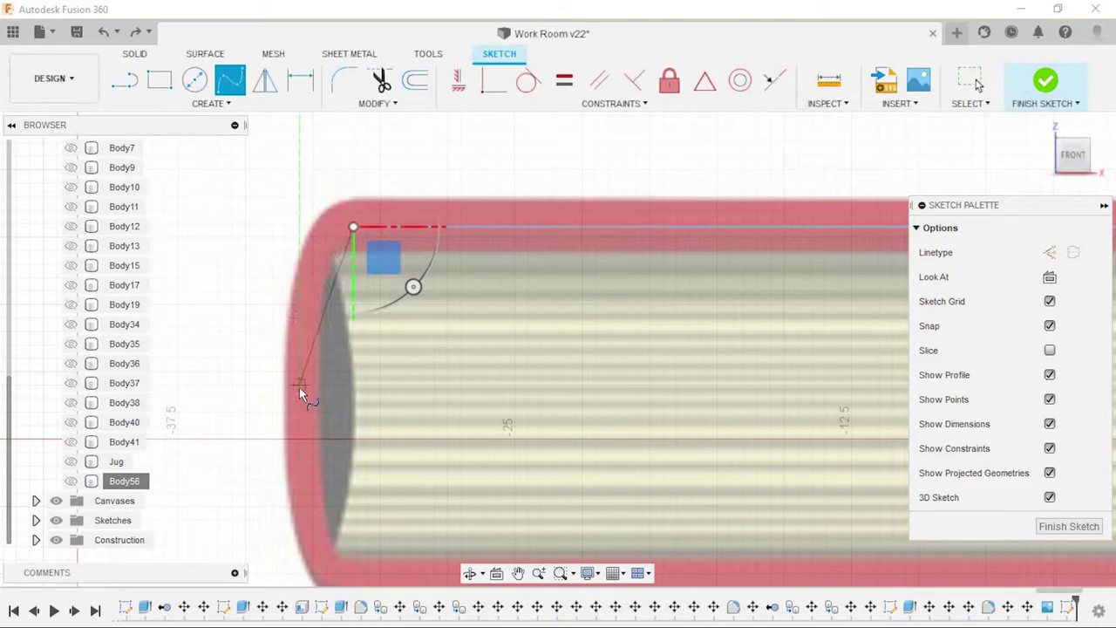
Step: Trace the curved spine down to the bottom corner, add the straight line, and finish the sketch
click(299, 387)
middle_drag(300, 483, 279, 364)
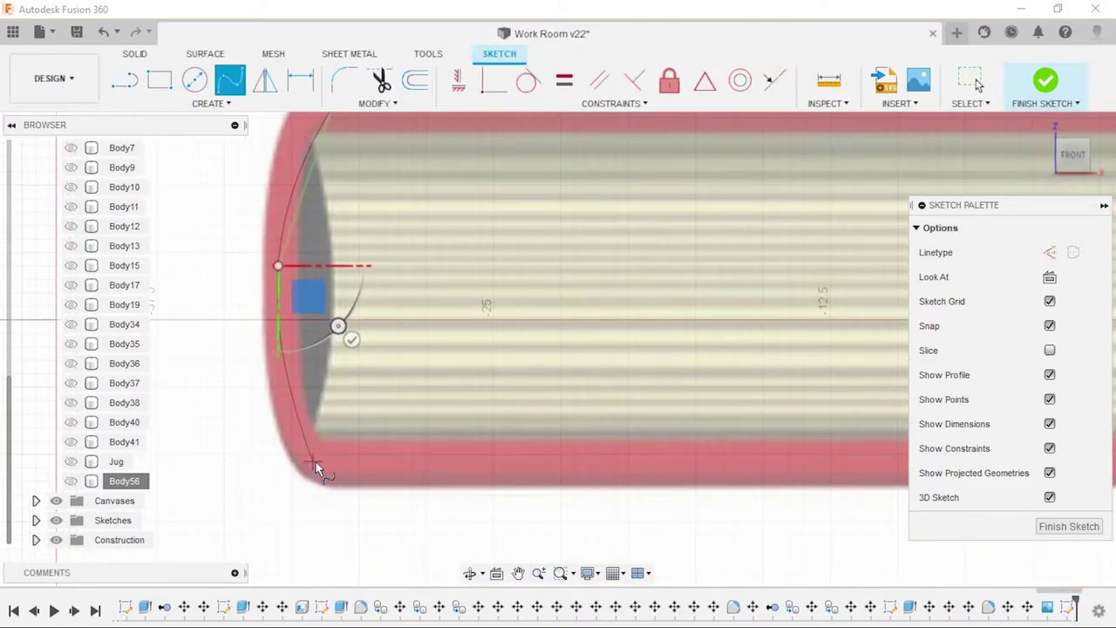
click(331, 463)
scroll(383, 270, down, 3)
key(l)
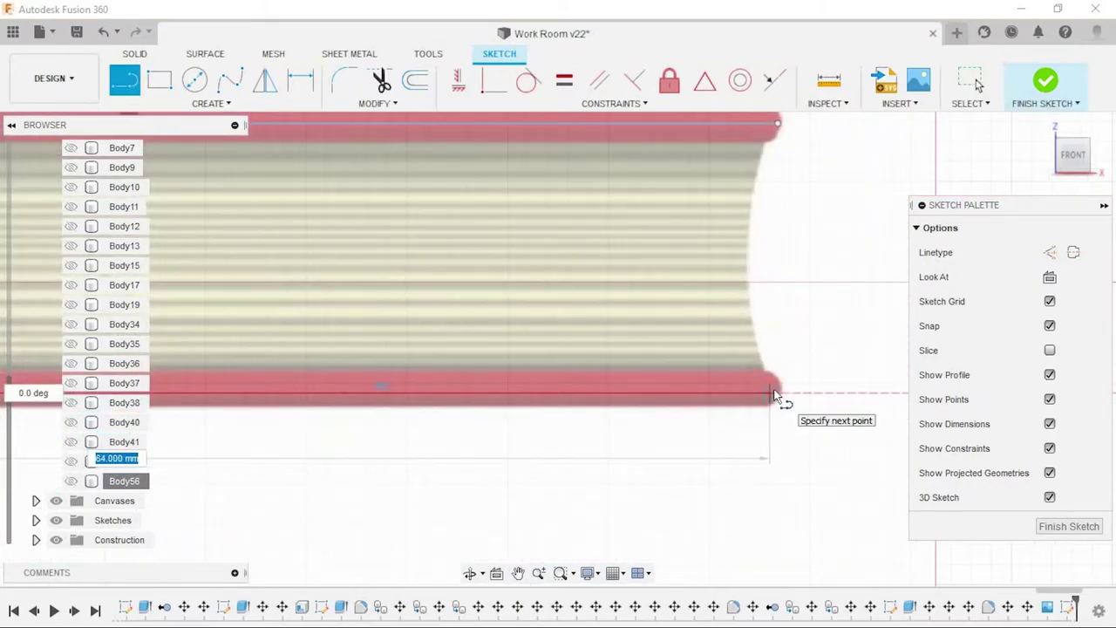
click(1045, 79)
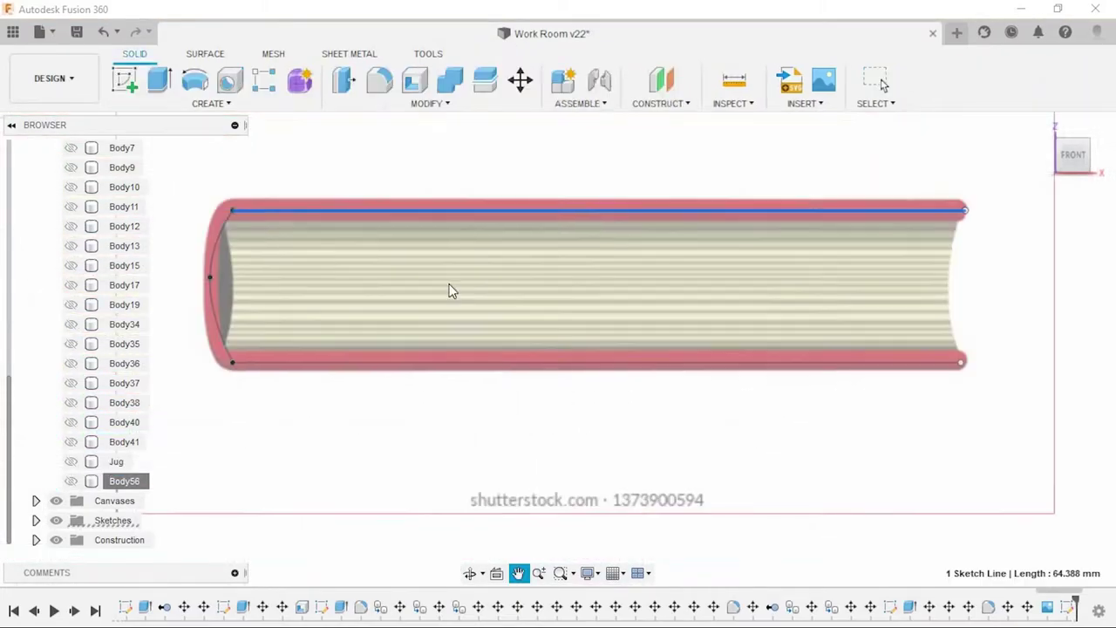
Step: Create a new 1.5 mm square-section pipe body along the cover path
click(208, 103)
click(148, 450)
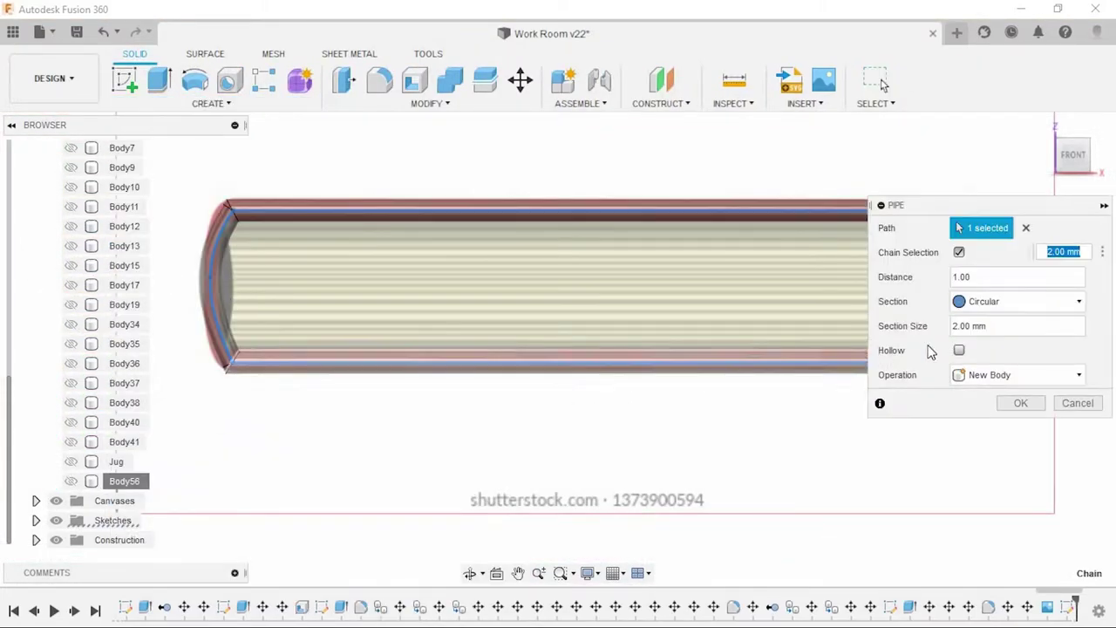
click(985, 301)
click(983, 342)
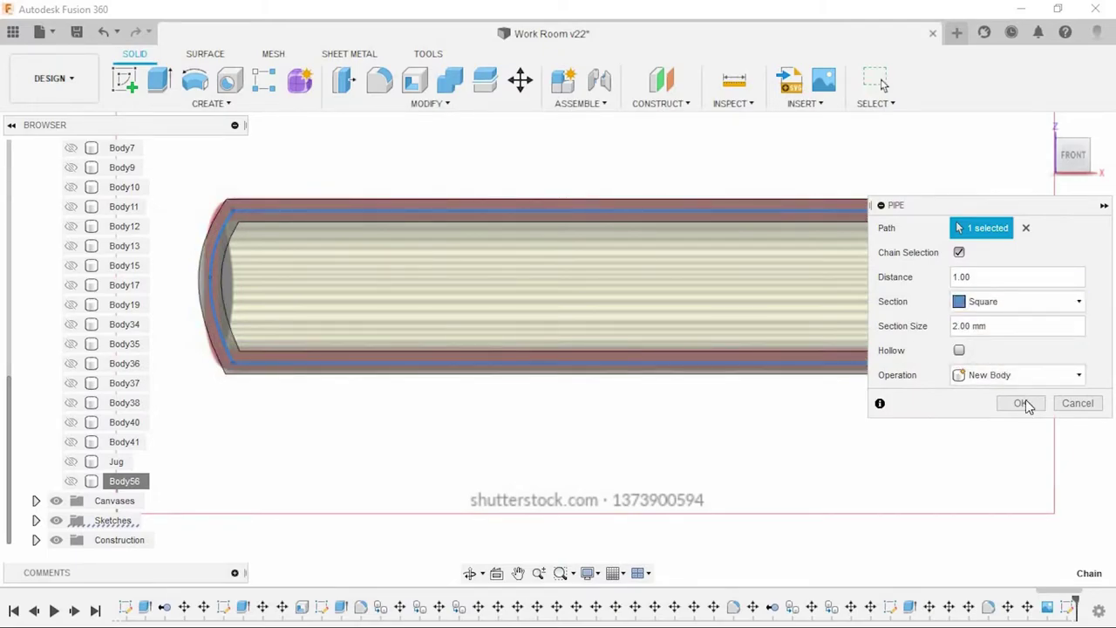
text(1.5)
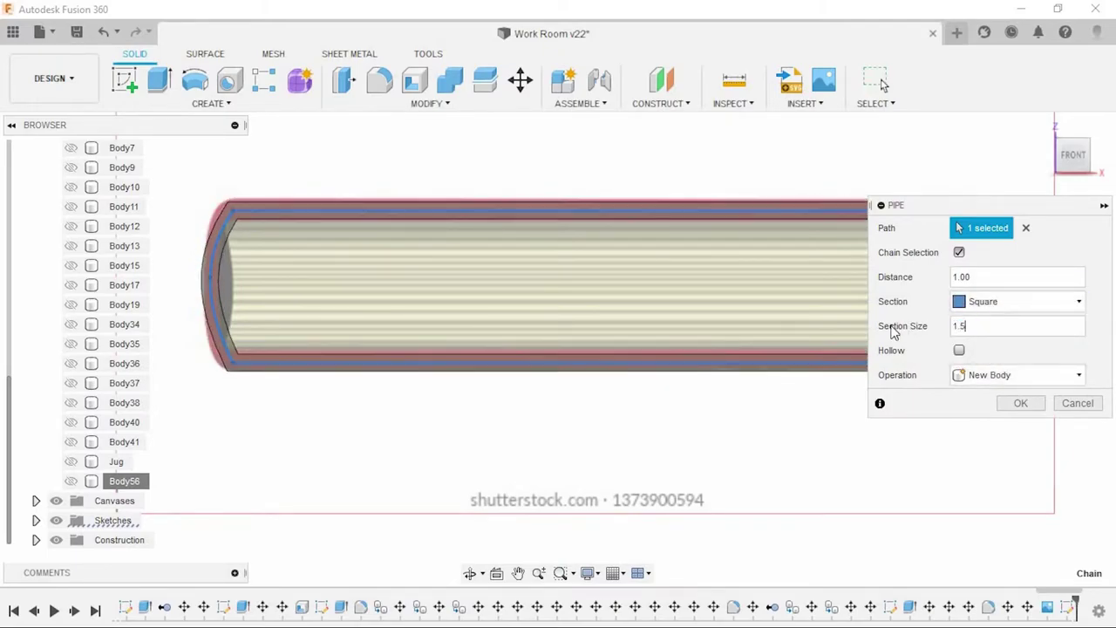
click(1020, 403)
Step: Move the pipe's end face 40 mm along Z to stretch the cover
shift+middle_drag(930, 424, 485, 283)
click(485, 283)
key(m)
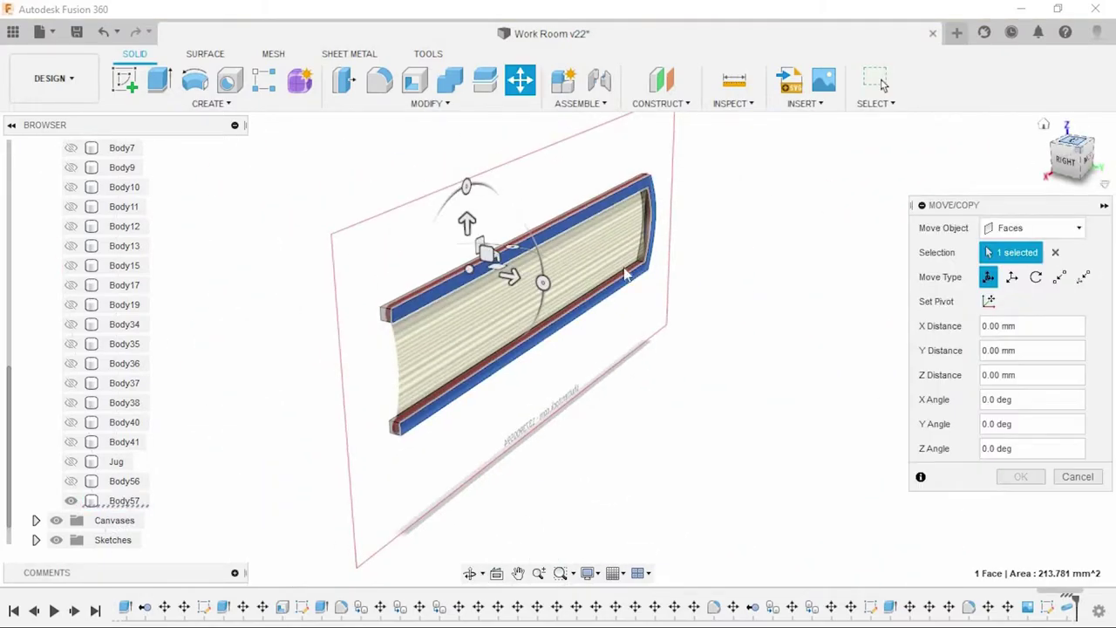
shift+middle_drag(625, 275, 525, 407)
drag(526, 406, 773, 399)
mouse_move(773, 398)
shift+middle_down()
mouse_move(652, 301)
mouse_move(884, 252)
mouse_move(833, 482)
mouse_move(764, 473)
mouse_move(871, 460)
mouse_move(797, 443)
shift+middle_up()
text(40)
key(Return)
Step: Round the two selected cover edges with a 2.5 mm fillet
scroll(707, 371, up, 5)
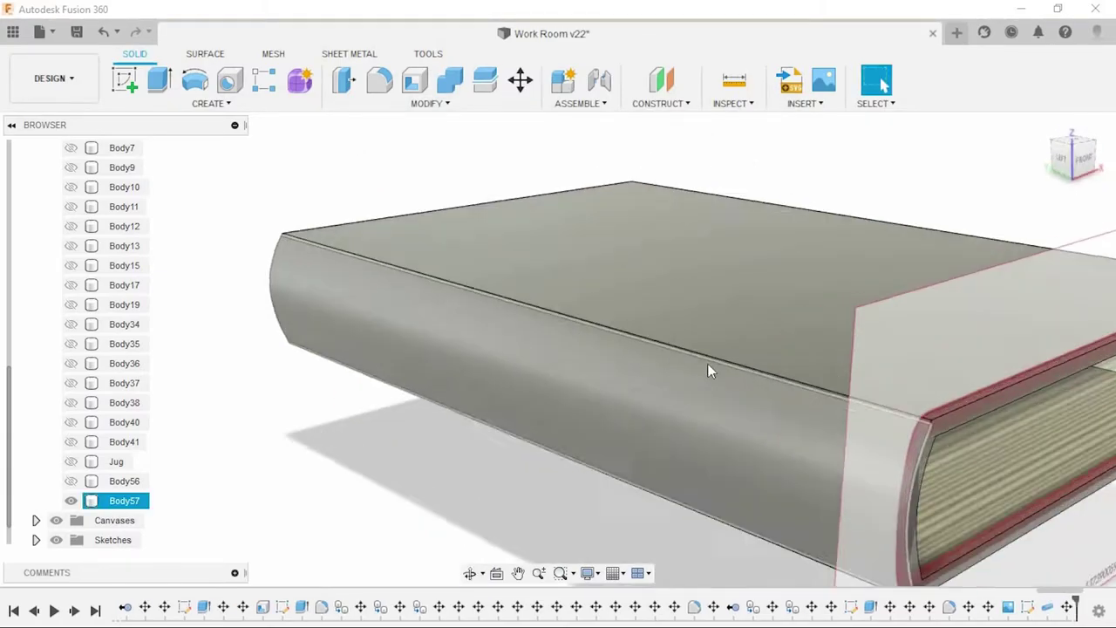
mouse_move(707, 371)
shift+middle_down()
mouse_move(675, 364)
mouse_move(727, 339)
mouse_move(585, 257)
shift+middle_up()
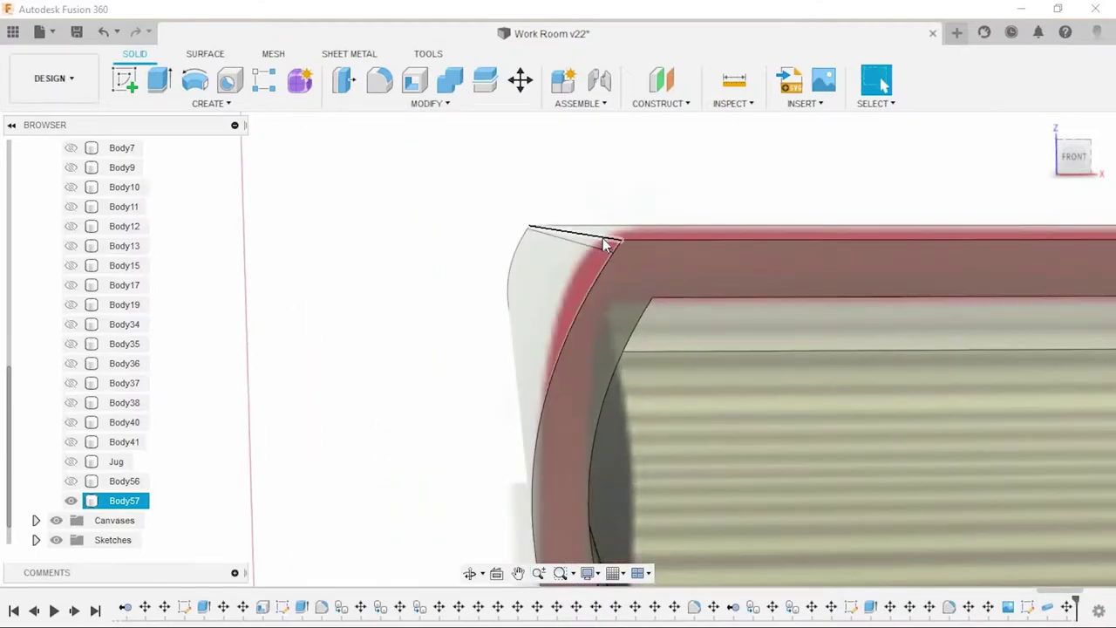
click(608, 244)
scroll(520, 182, up, 5)
shift+middle_drag(563, 398, 558, 225)
click(558, 225)
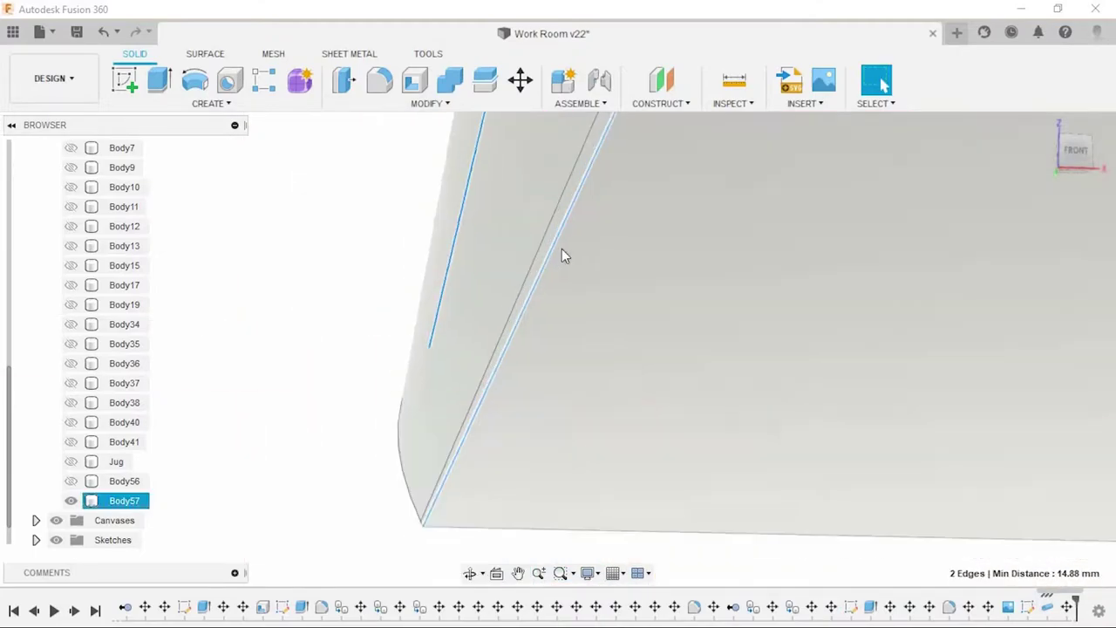
scroll(576, 270, down, 5)
mouse_move(593, 289)
shift+middle_down()
mouse_move(571, 343)
mouse_move(517, 410)
shift+middle_up()
key(f)
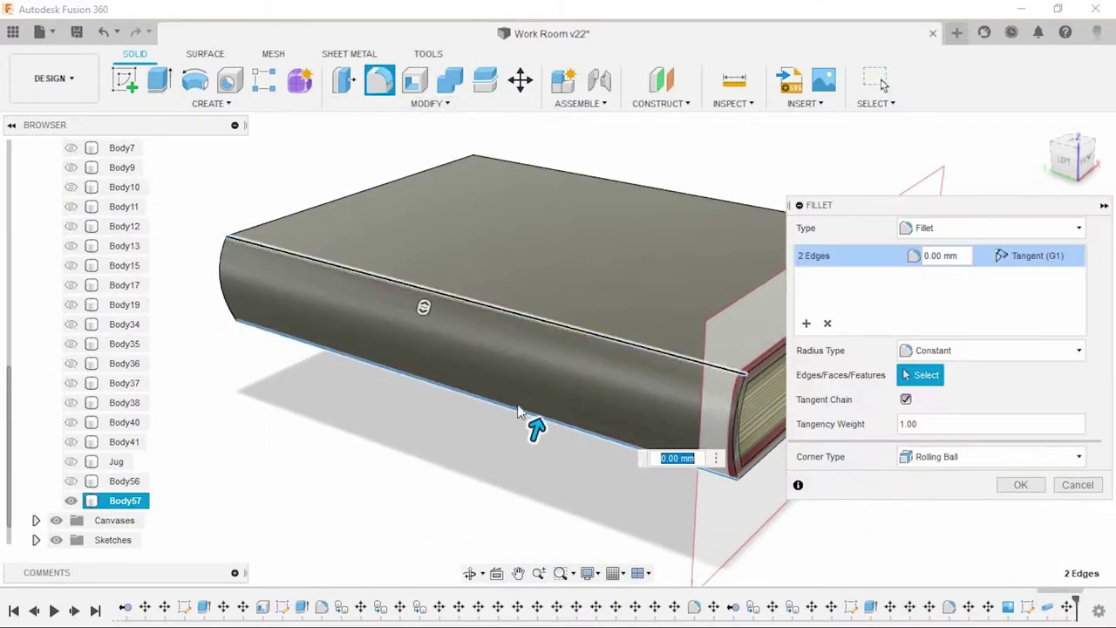
drag(536, 427, 528, 461)
shift+middle_drag(529, 461, 256, 237)
scroll(366, 241, up, 3)
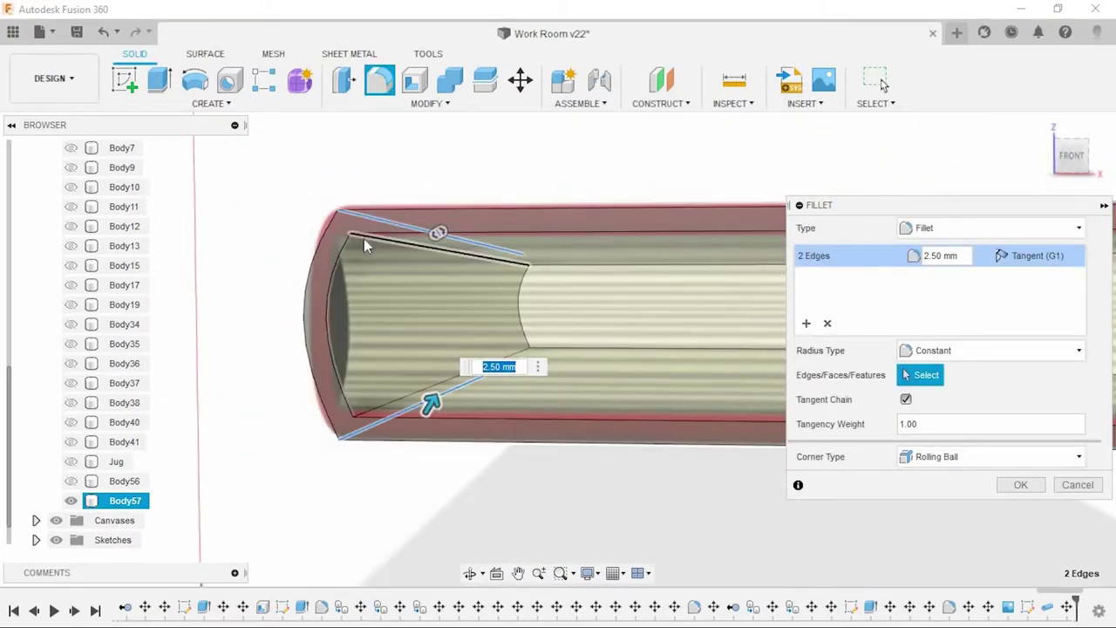
click(1020, 485)
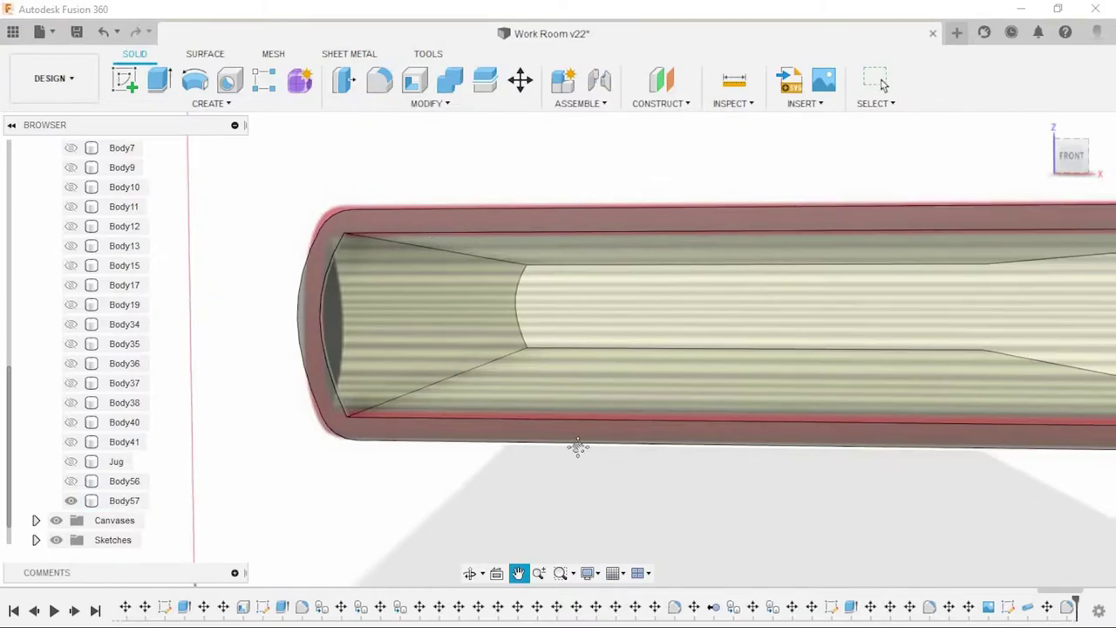
Step: Fillet the four cover-board front edges with a 0.9 mm radius
mouse_move(576, 449)
shift+middle_down()
mouse_move(567, 428)
mouse_move(456, 366)
shift+middle_up()
ctrl+click(503, 462)
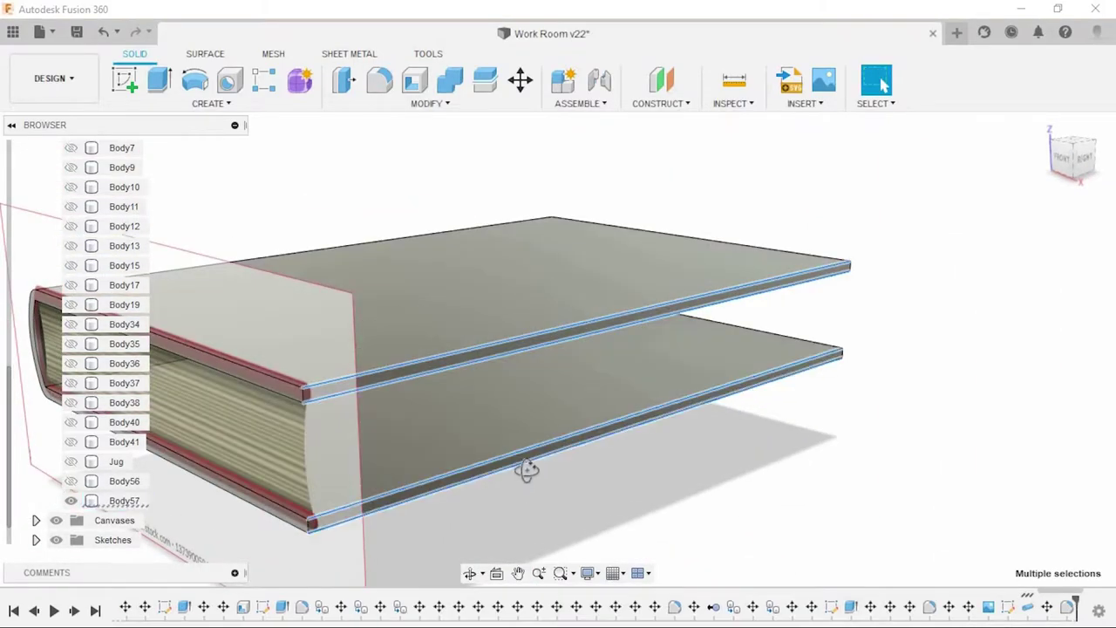
shift+middle_drag(523, 468, 471, 349)
key(f)
scroll(454, 334, up, 3)
key(Return)
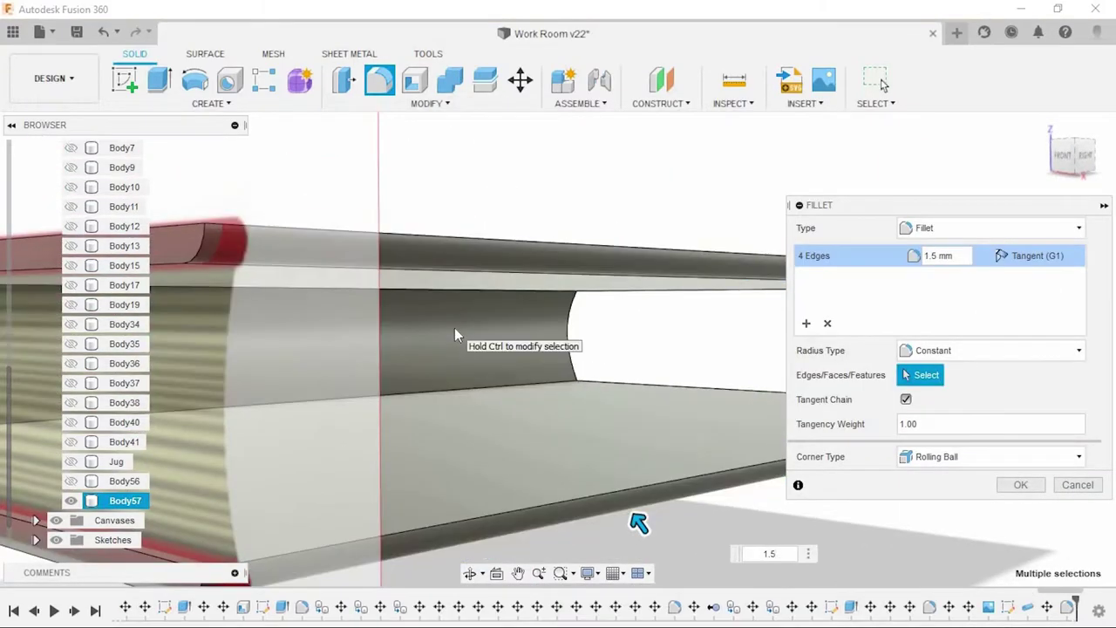
scroll(461, 366, down, 2)
scroll(466, 369, down, 2)
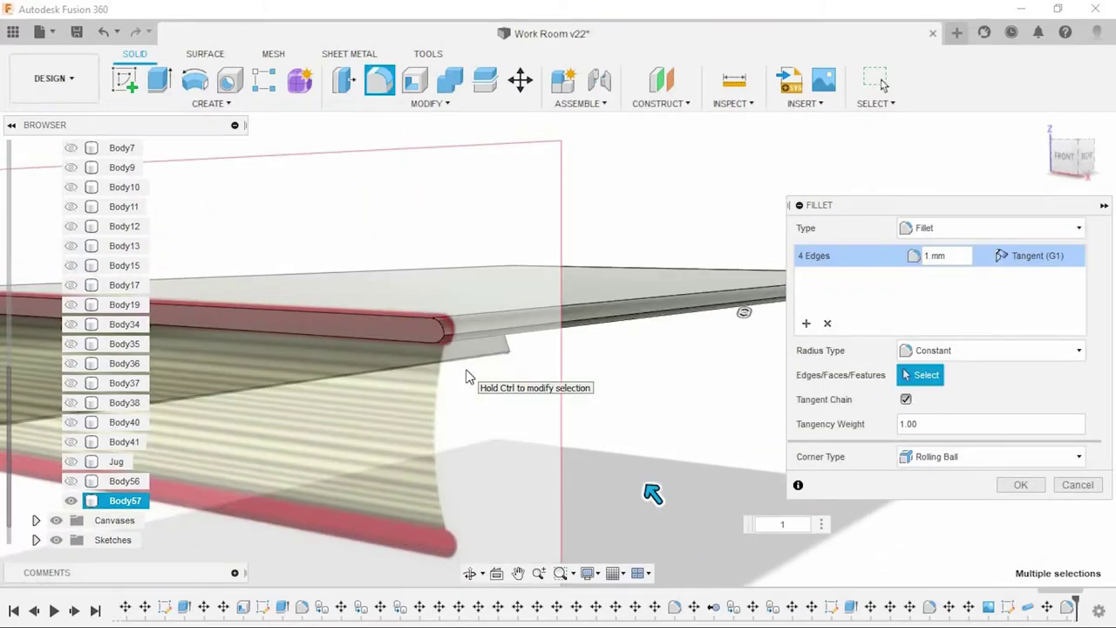
text(0.5)
key(BackSpace)
text(4)
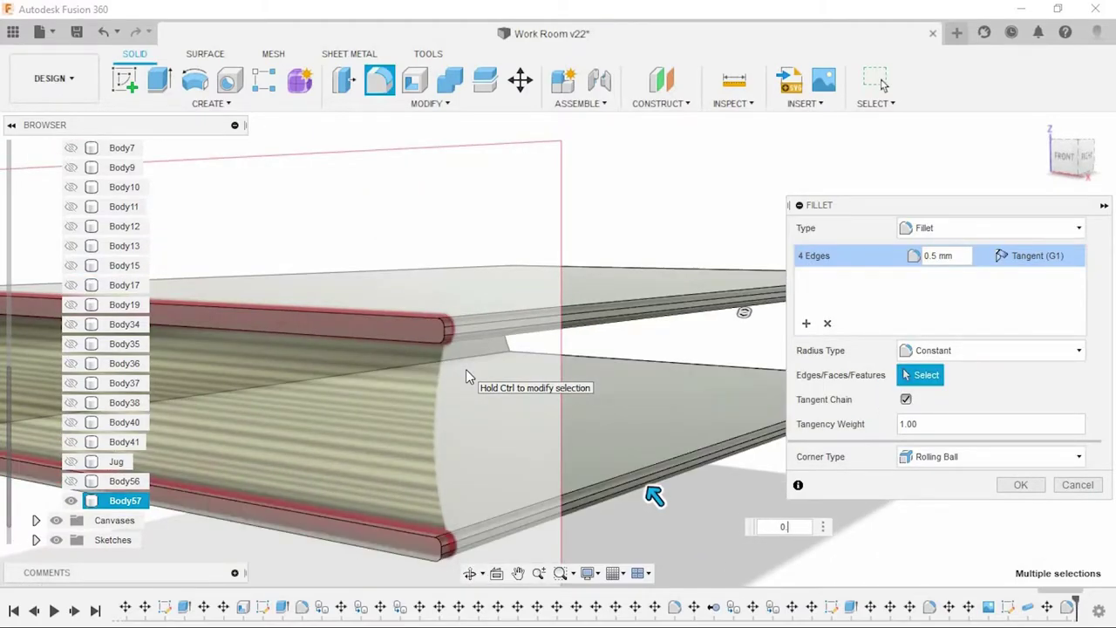
key(BackSpace)
text(6)
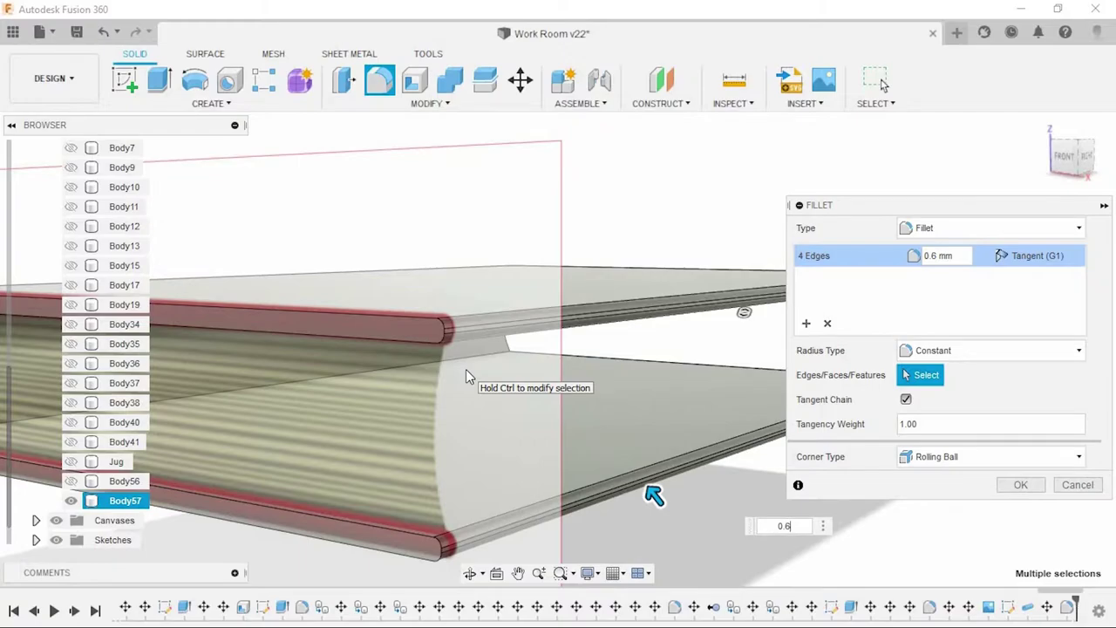
key(BackSpace)
text(9)
scroll(465, 377, down, 3)
key(Return)
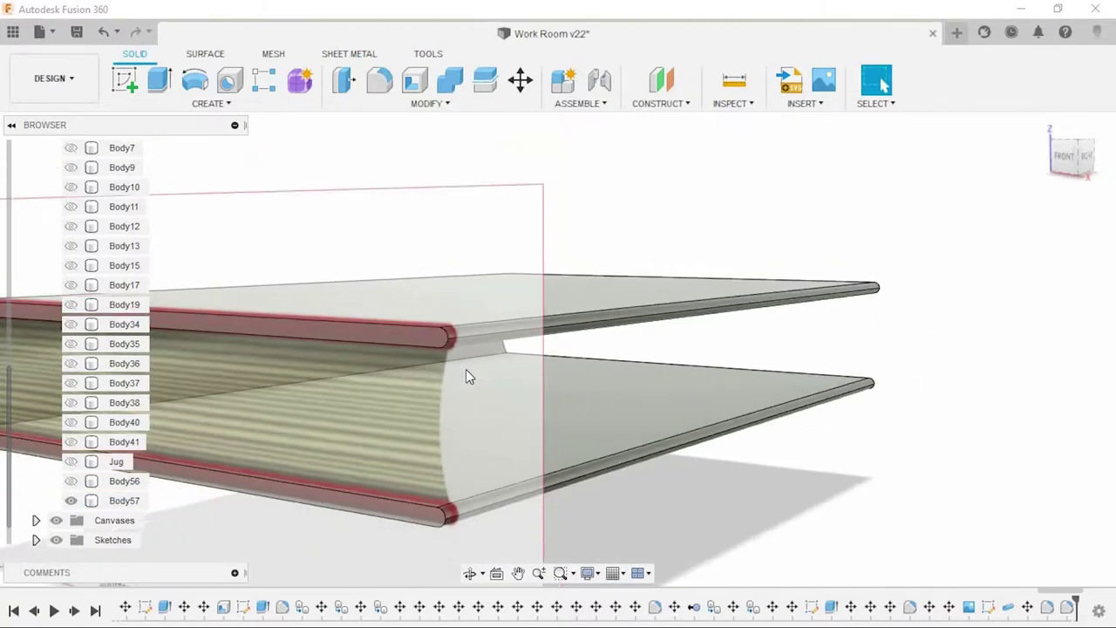
click(1075, 156)
Step: Start a new sketch on the book's end plane and turn off grid snapping
scroll(732, 326, up, 3)
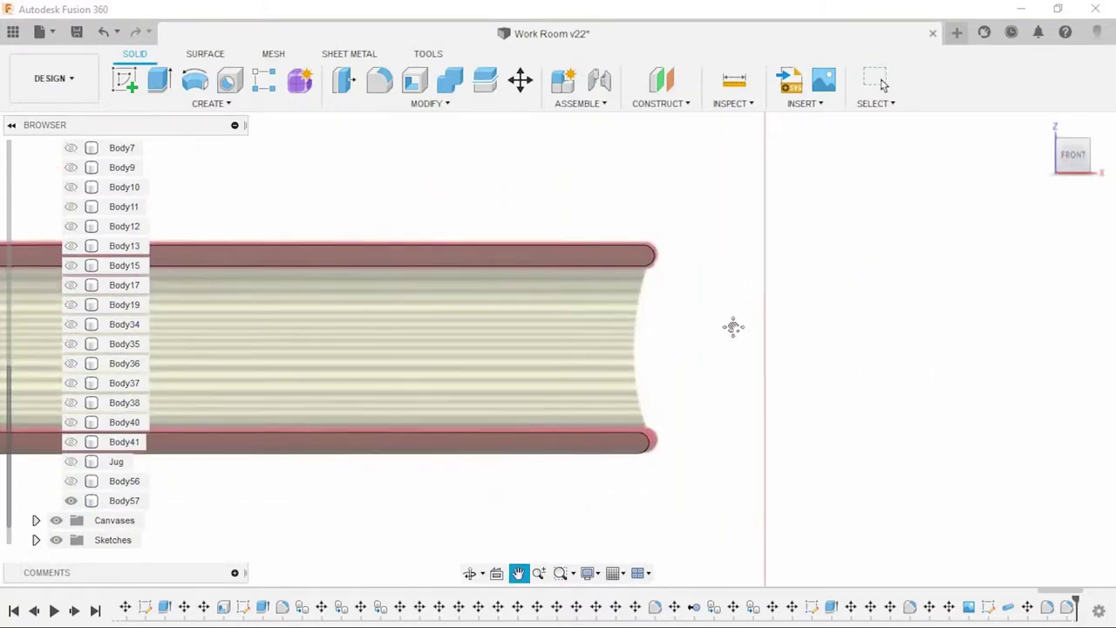
scroll(725, 331, down, 3)
scroll(470, 333, up, 2)
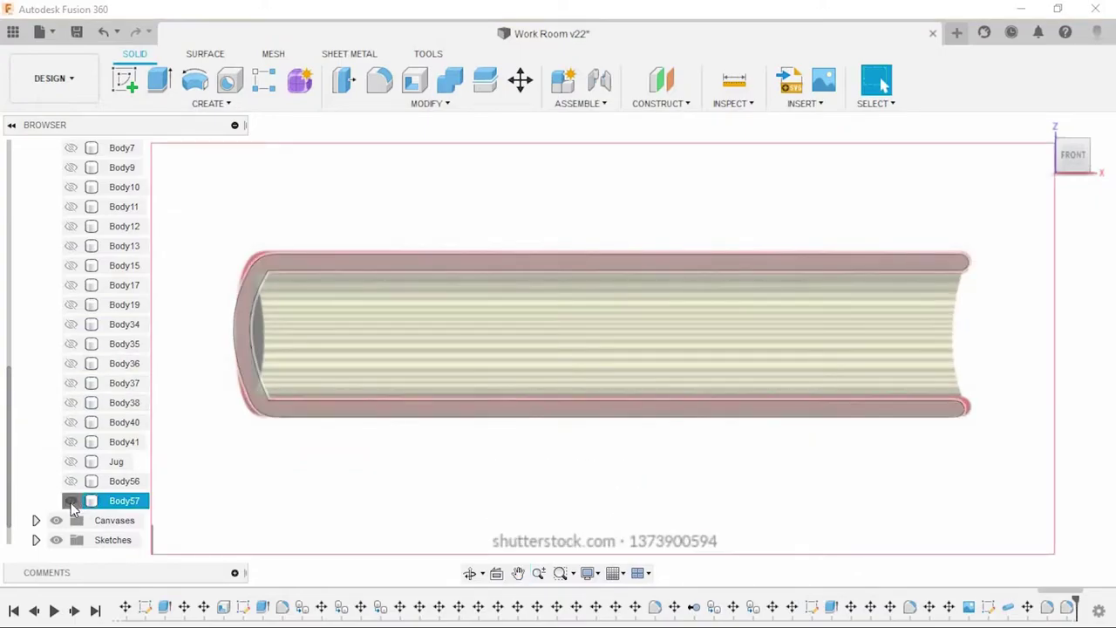
click(125, 79)
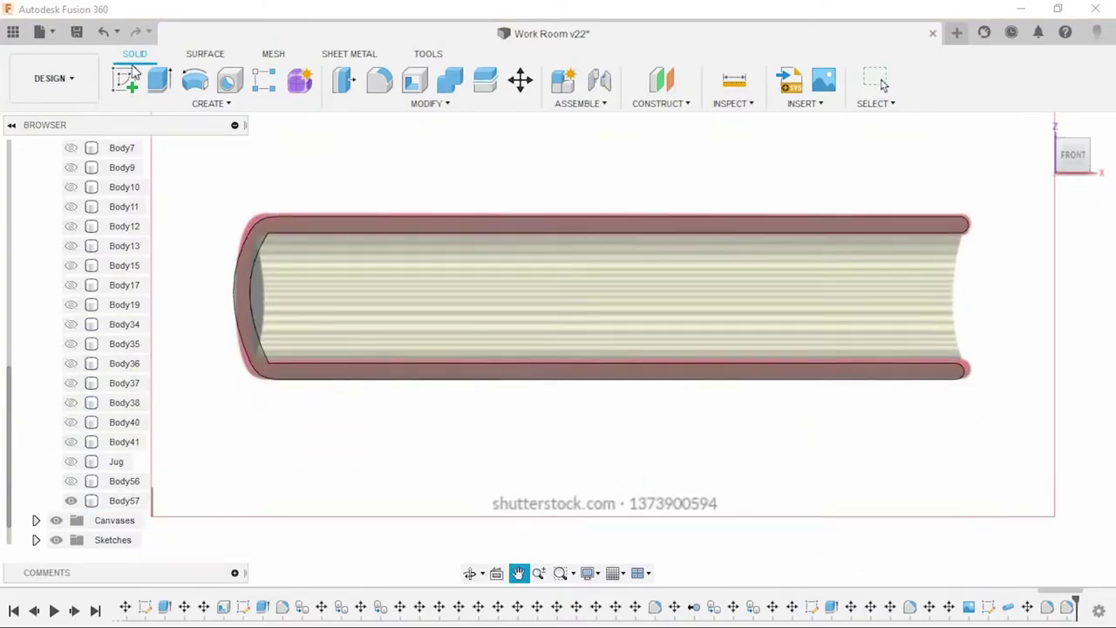
click(678, 291)
key(l)
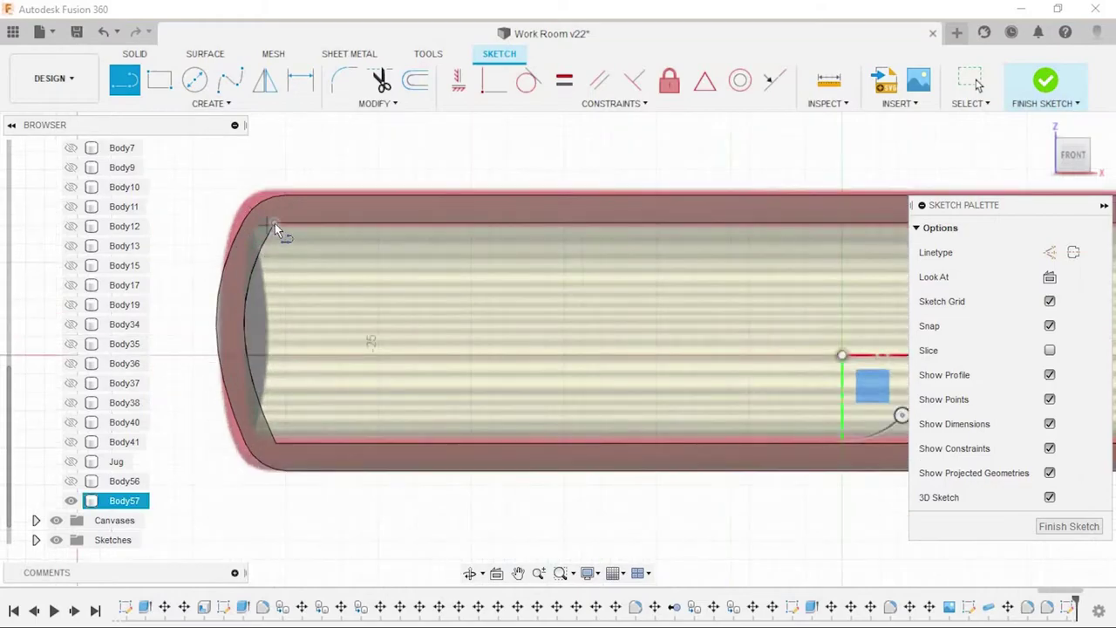
click(324, 286)
scroll(698, 218, up, 4)
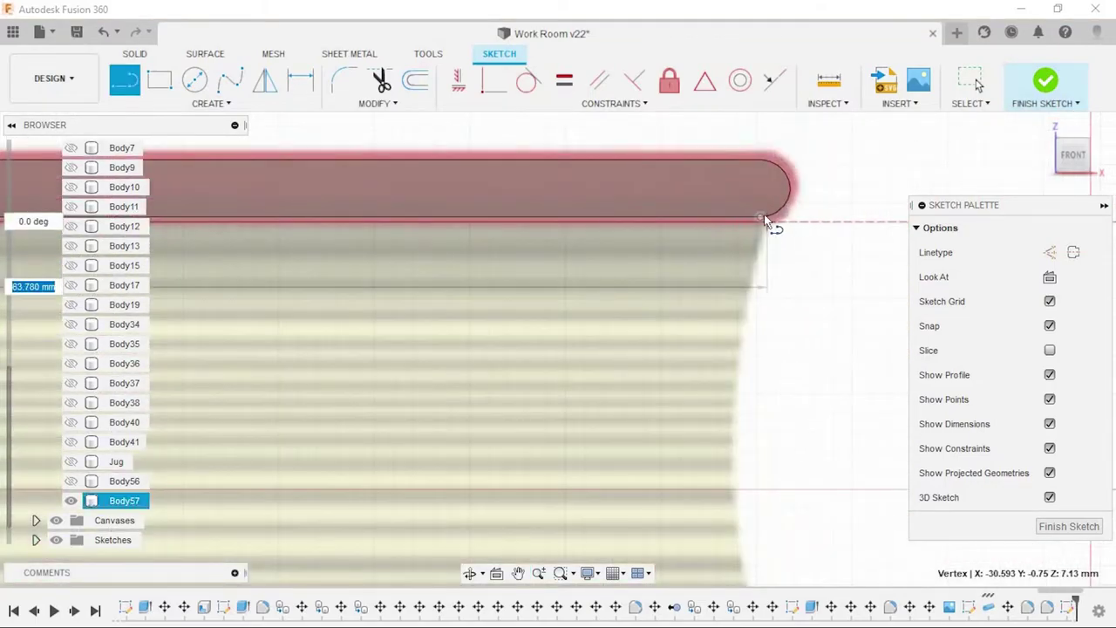
key(Escape)
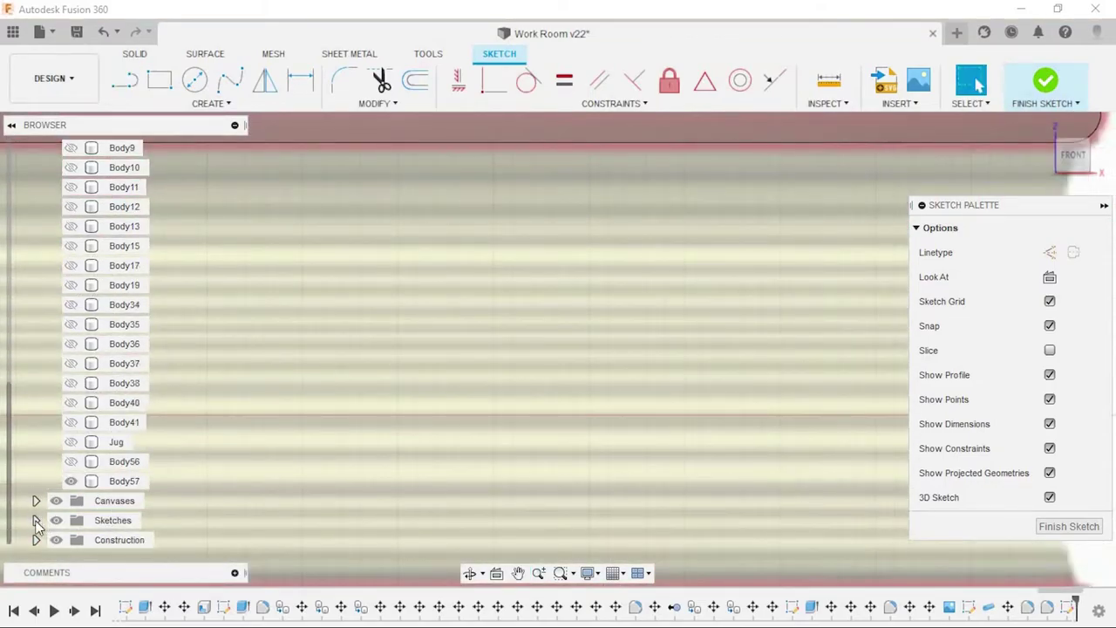
click(36, 520)
scroll(87, 453, down, 5)
scroll(432, 414, down, 3)
scroll(540, 353, down, 2)
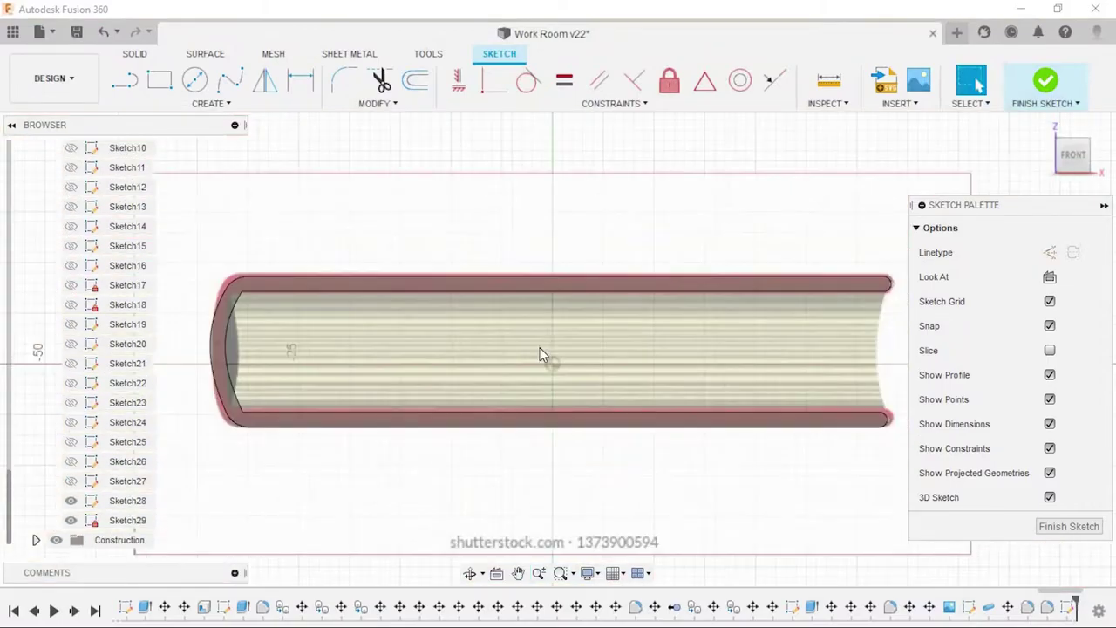
key(l)
scroll(319, 293, up, 3)
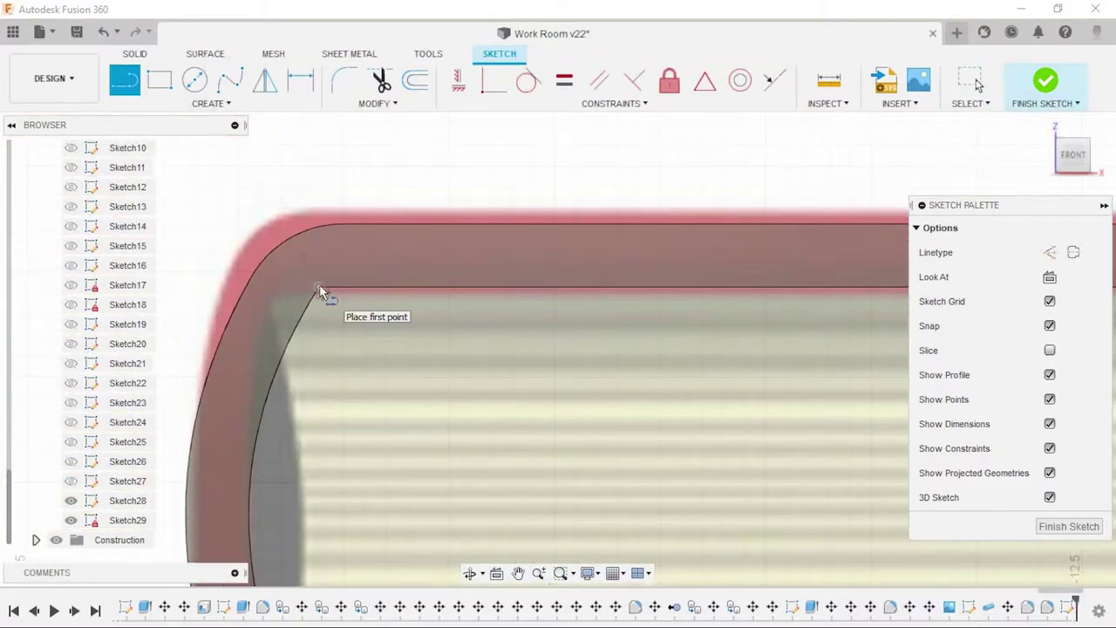
click(1049, 325)
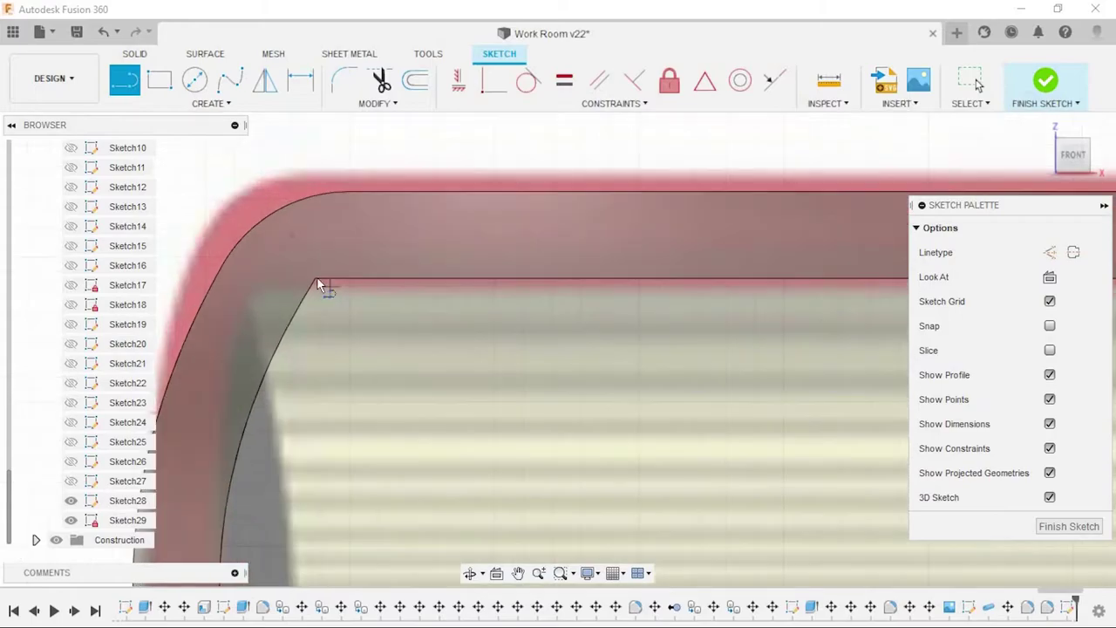
Step: Draw the pages' top line from the cover's inner corner to the top-right corner
click(317, 278)
scroll(628, 355, down, 3)
scroll(623, 286, up, 2)
scroll(624, 286, up, 2)
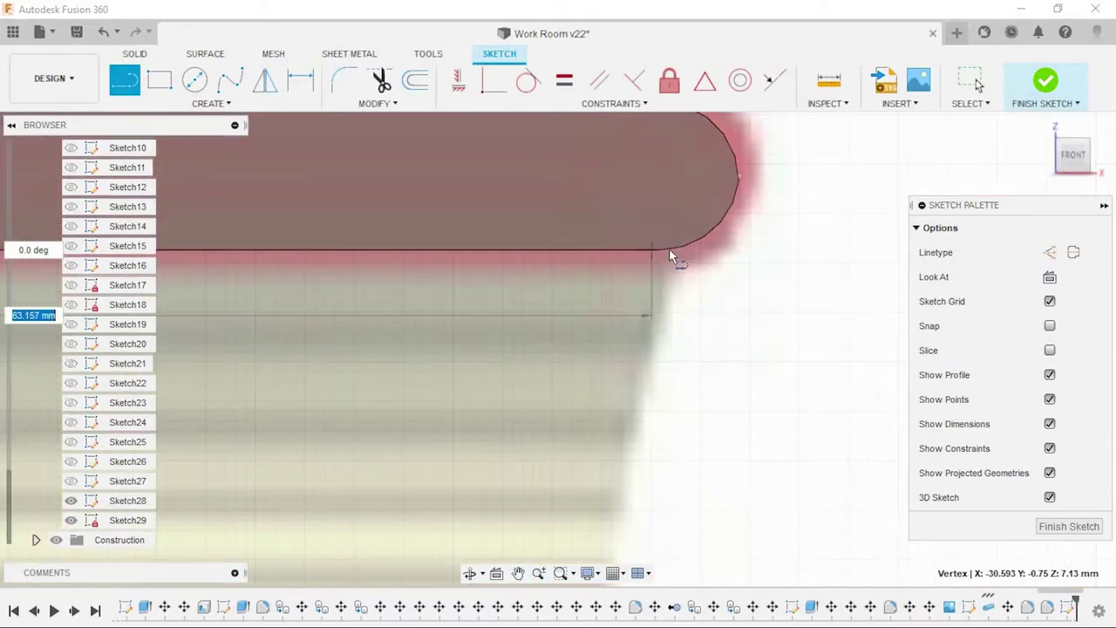
click(659, 249)
key(s)
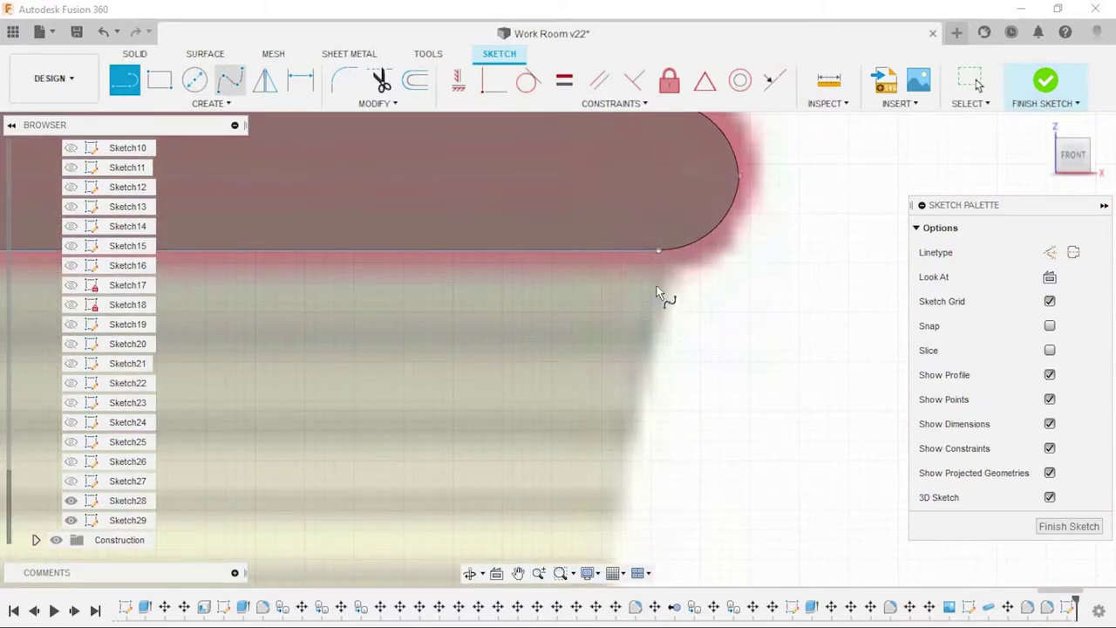
Step: Draw the right-end spline from the pages' top-right corner to the bottom-right corner
mouse_move(641, 408)
middle_down()
mouse_move(667, 224)
mouse_move(671, 255)
middle_up()
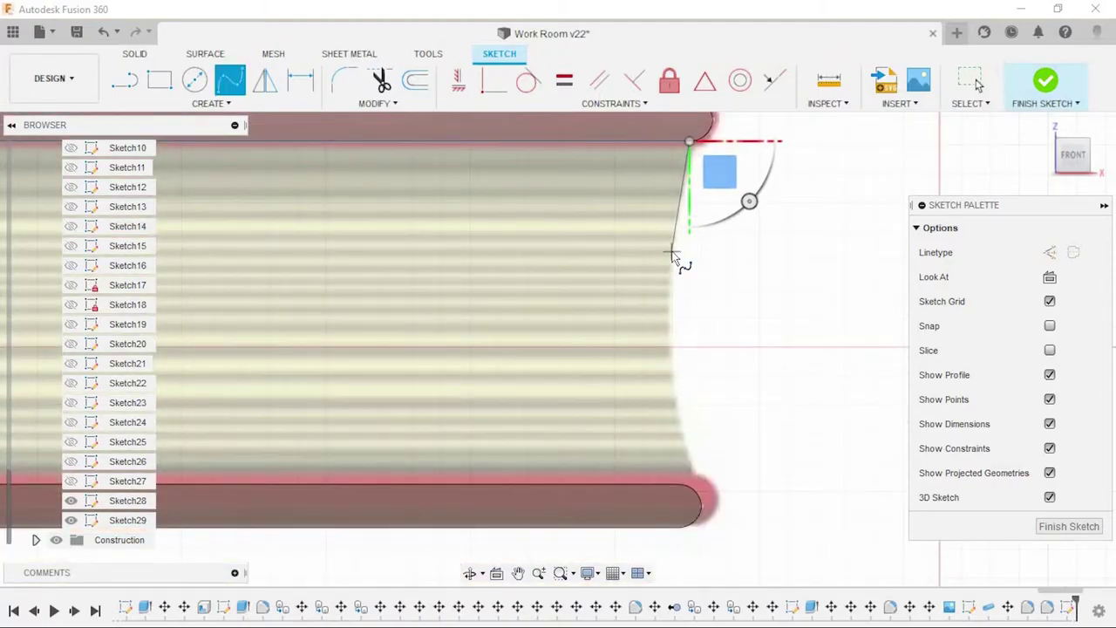
click(672, 254)
click(671, 380)
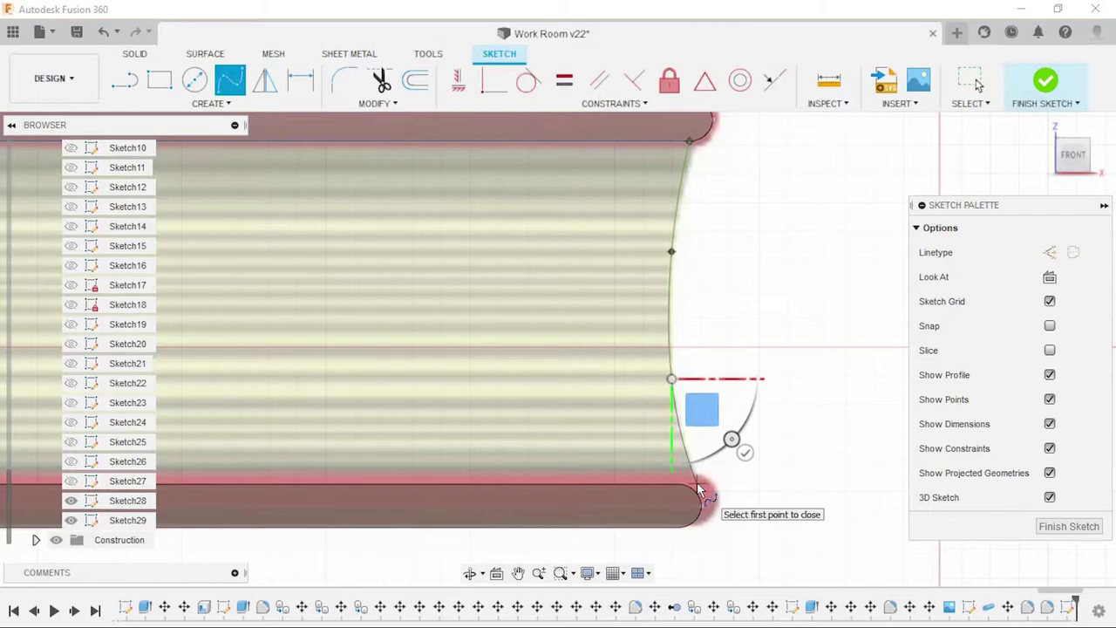
click(688, 483)
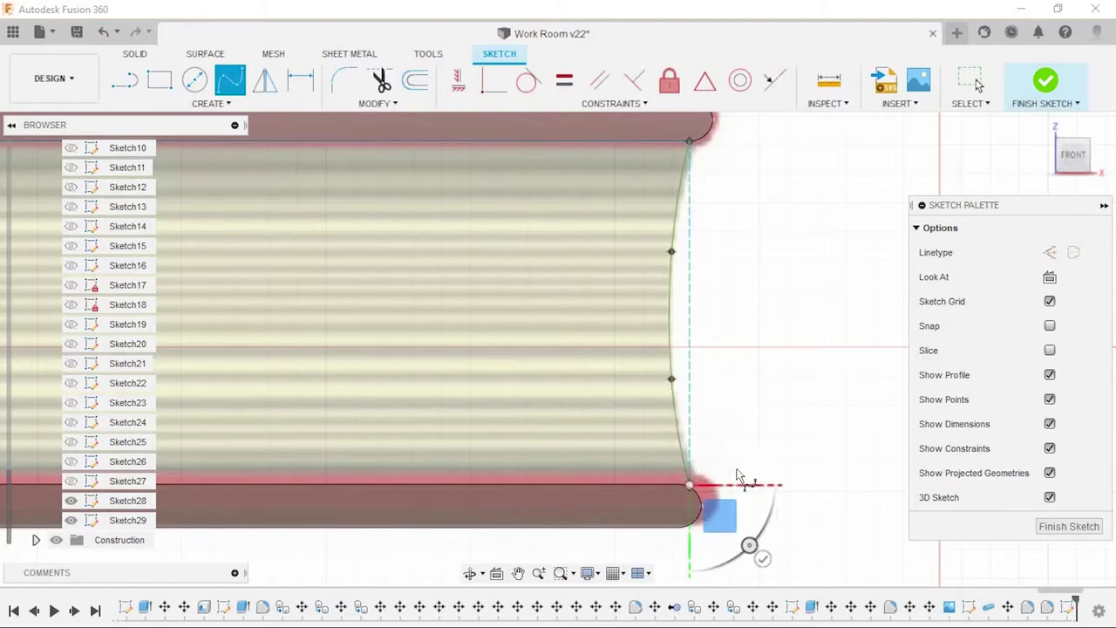
click(125, 81)
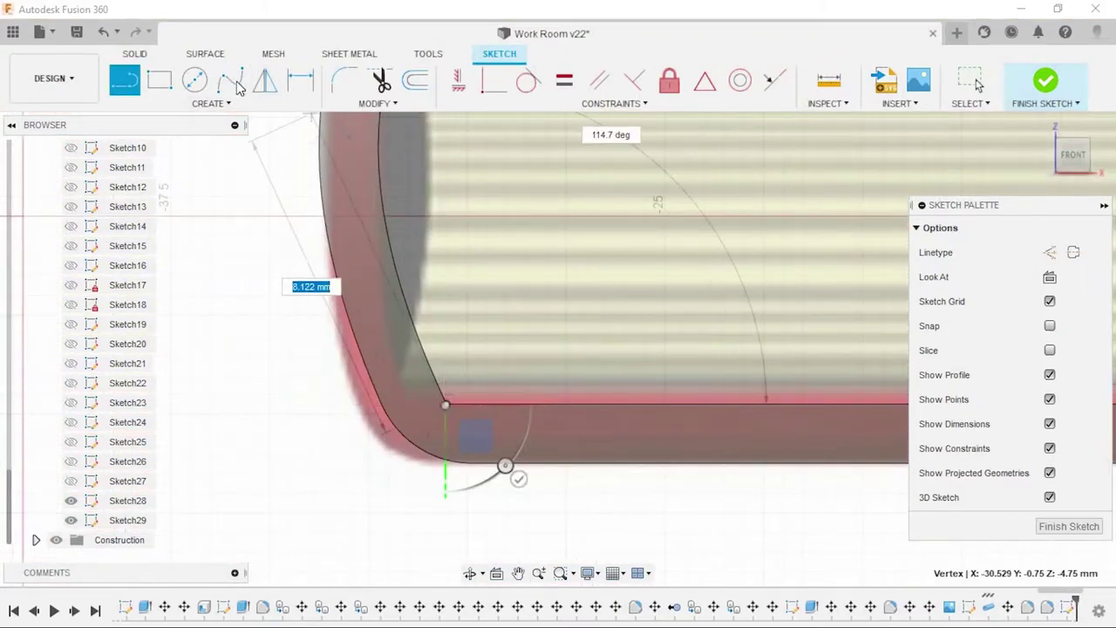
Step: Add the curved left-end spline up to the top-left corner and finish Sketch29
click(480, 269)
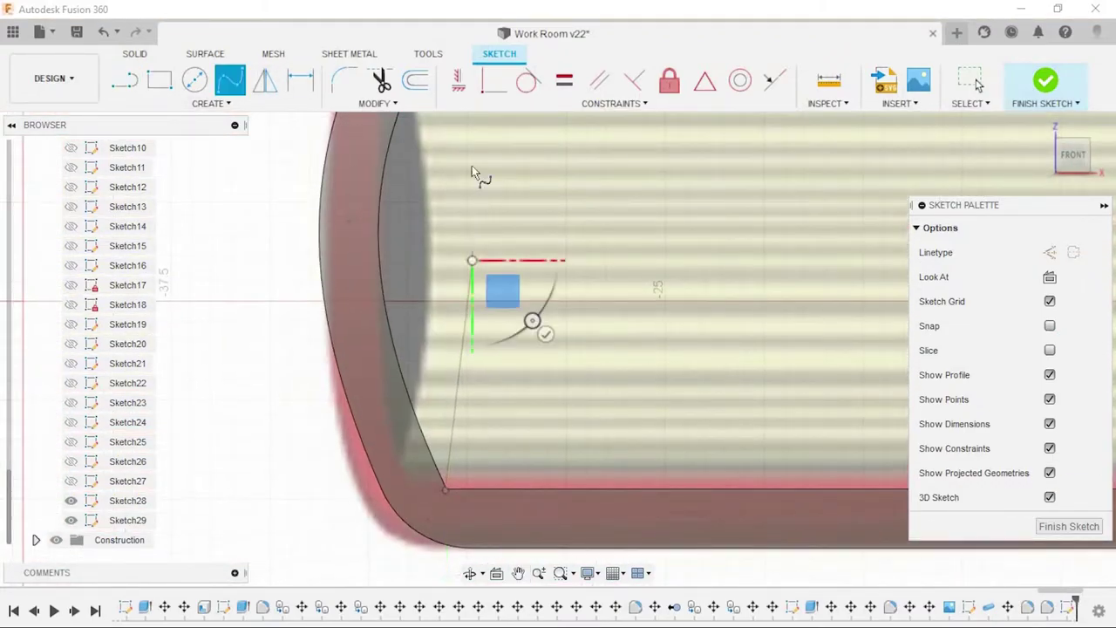
scroll(441, 418, down, 2)
click(445, 144)
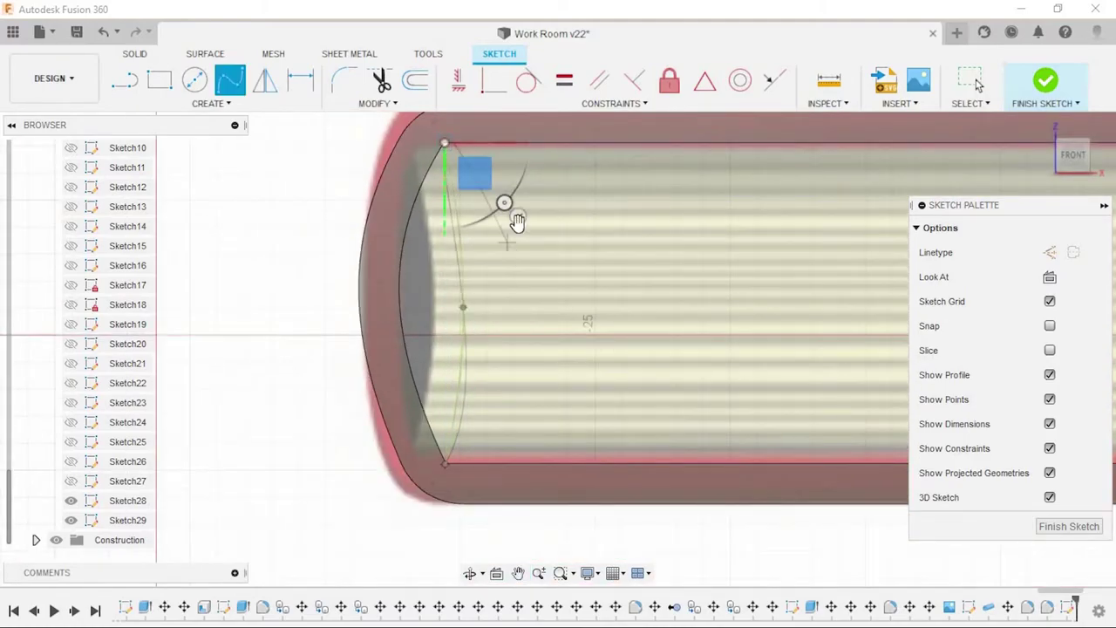
click(1045, 80)
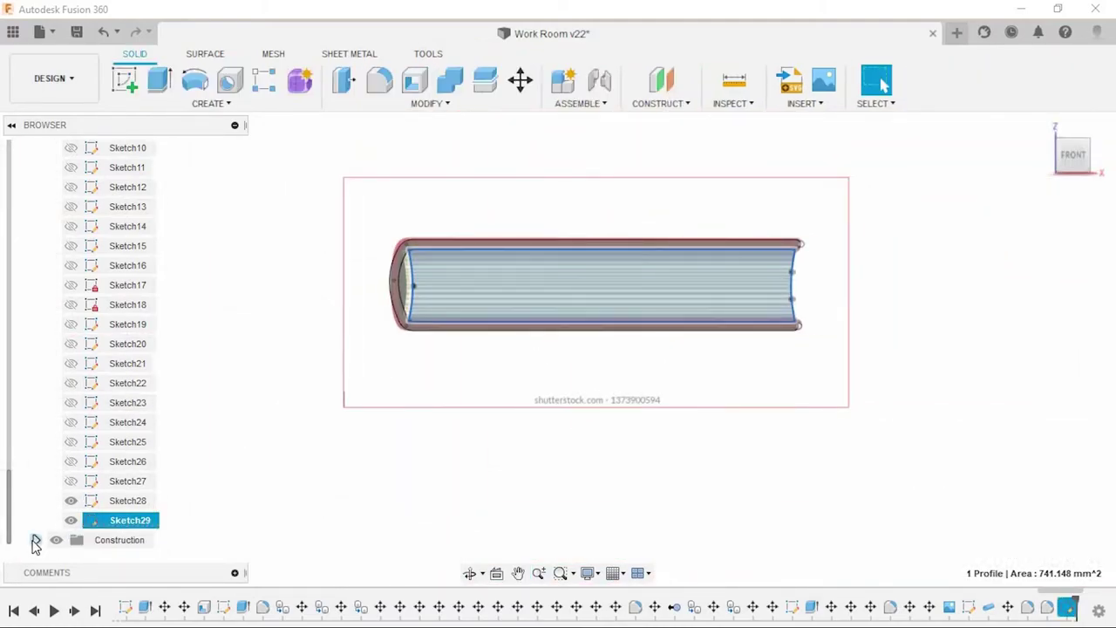
Step: Extrude the page outline along the book's length as a new body, Body58
click(36, 324)
shift+middle_drag(715, 433, 232, 114)
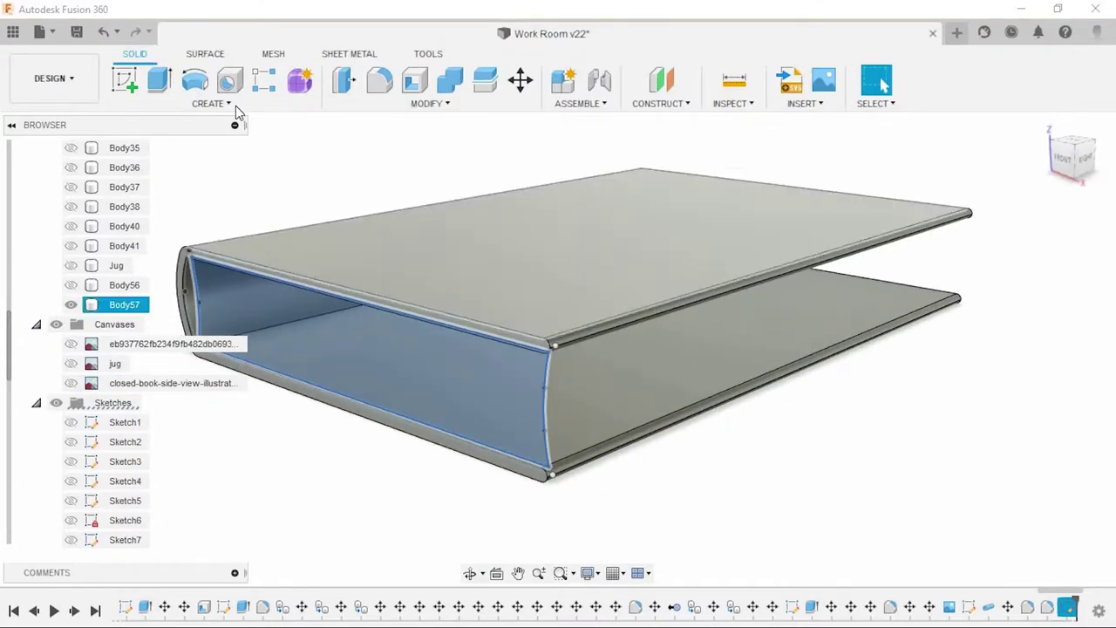
key(e)
mouse_move(491, 350)
shift+middle_down()
mouse_move(527, 419)
mouse_move(456, 289)
shift+middle_up()
drag(281, 276, 814, 270)
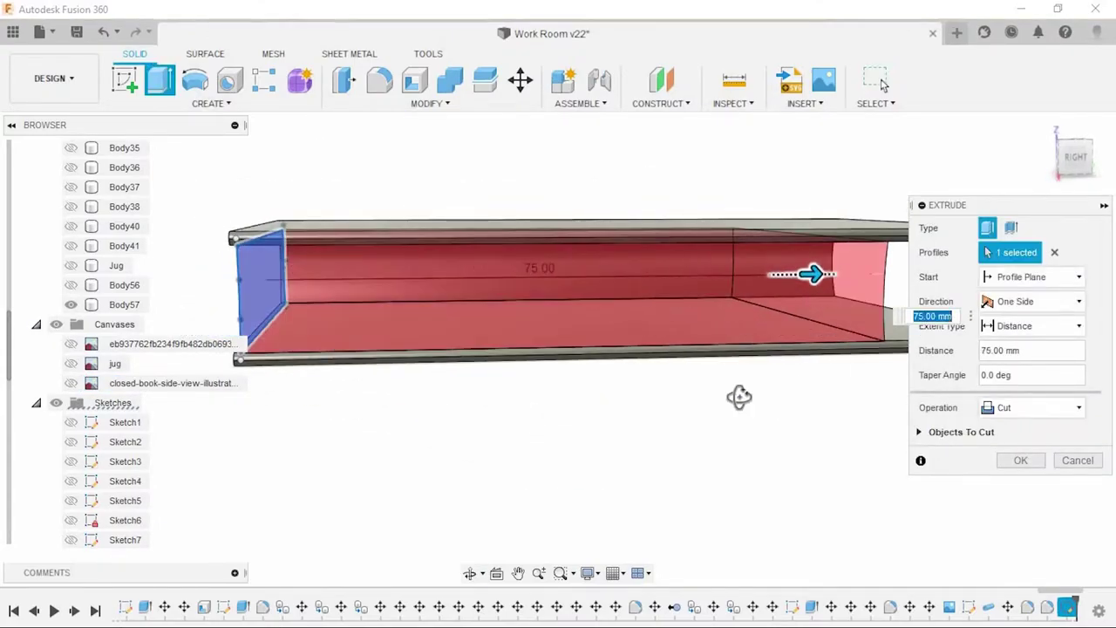
mouse_move(738, 396)
shift+middle_down()
mouse_move(882, 286)
mouse_move(581, 441)
shift+middle_up()
scroll(660, 302, up, 3)
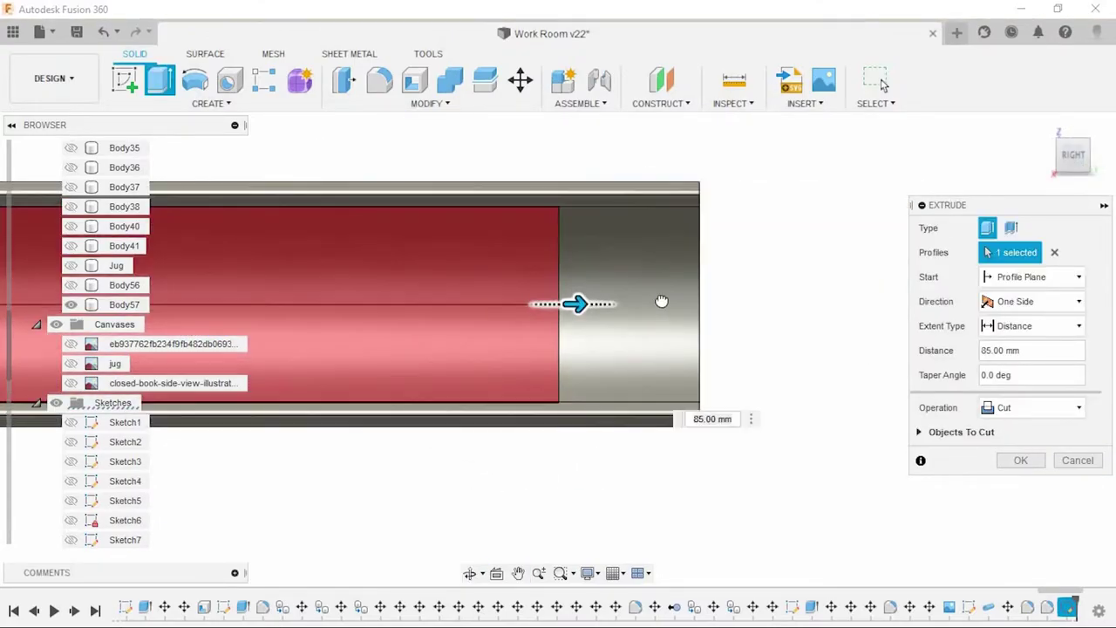
drag(660, 301, 706, 304)
click(1020, 484)
click(1041, 460)
Step: Orbit around to inspect the page block and bring up the last sketch's timeline menu
mouse_move(854, 457)
shift+middle_down()
mouse_move(738, 573)
mouse_move(718, 444)
mouse_move(697, 448)
shift+middle_up()
scroll(766, 444, up, 5)
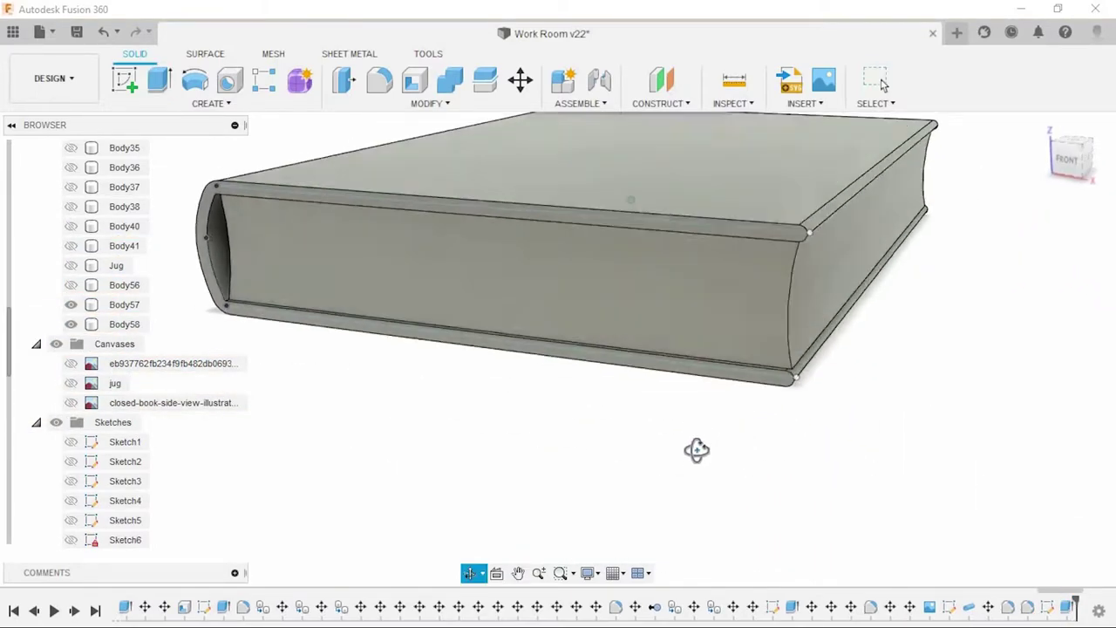
scroll(779, 316, up, 5)
mouse_move(780, 316)
shift+middle_down()
mouse_move(837, 371)
mouse_move(820, 374)
shift+middle_up()
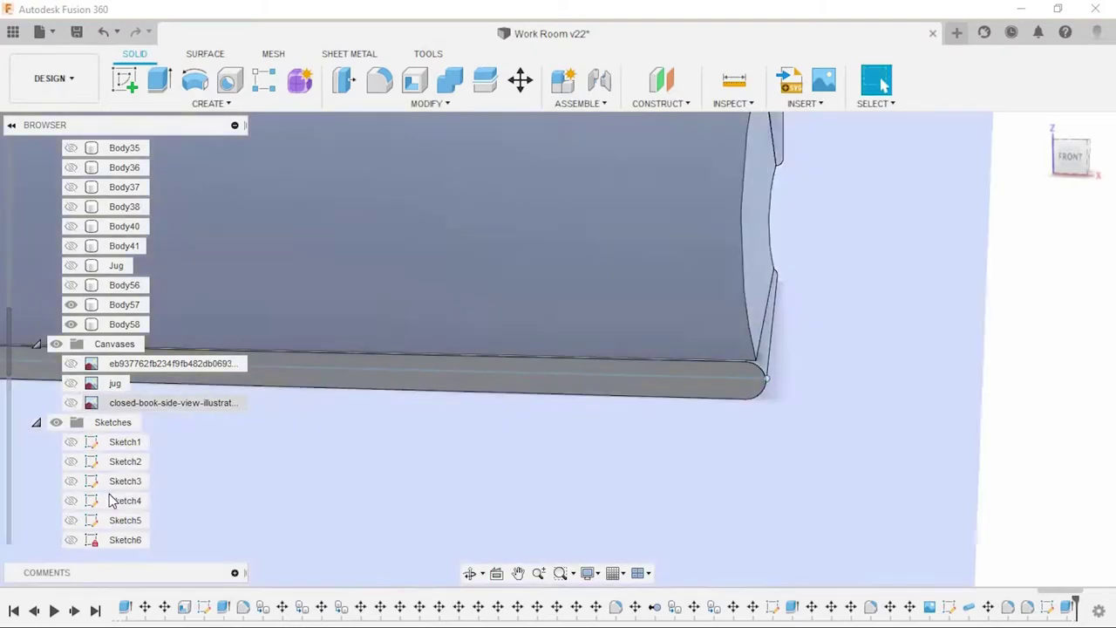
scroll(110, 498, down, 5)
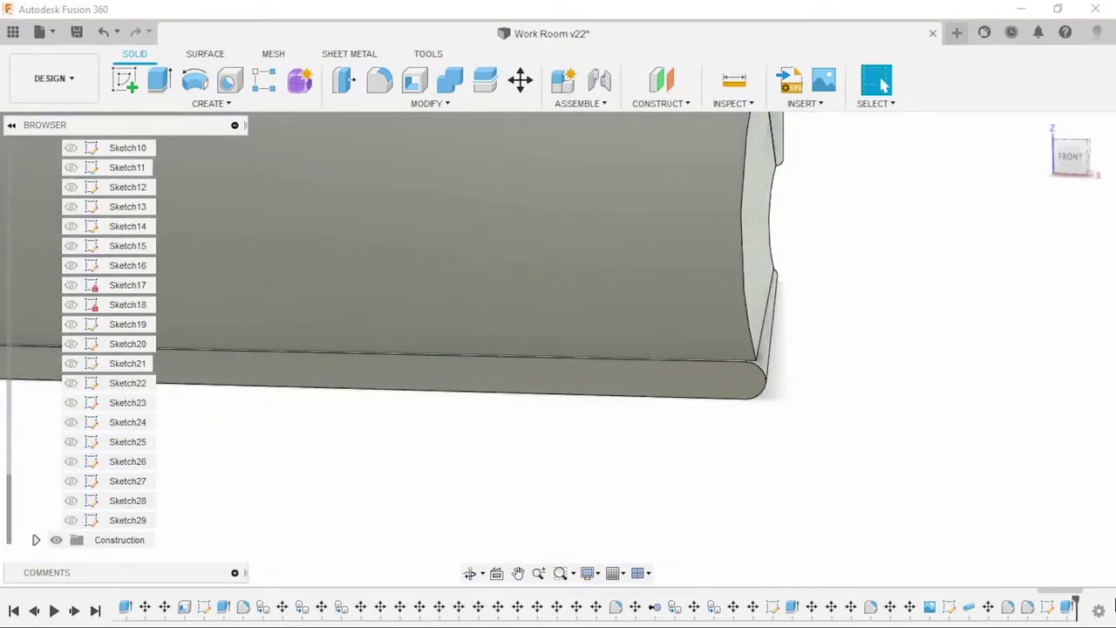
right_click(1069, 605)
Step: Edit Sketch29, nudge the page curve's lower end point left and down, and finish it
click(1002, 440)
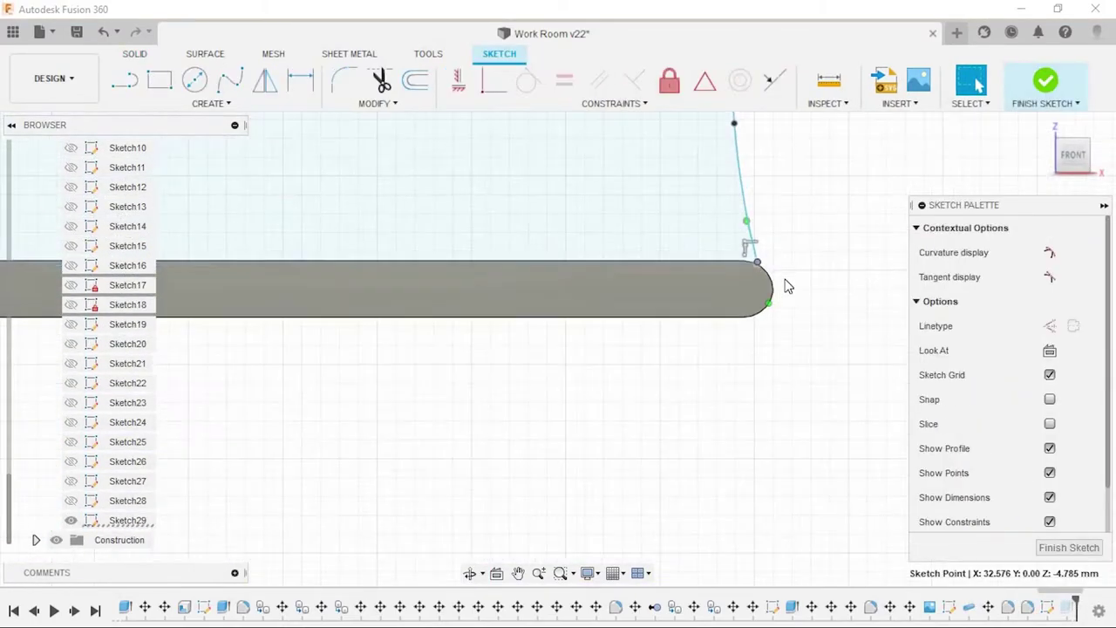
key(m)
middle_drag(787, 286, 644, 330)
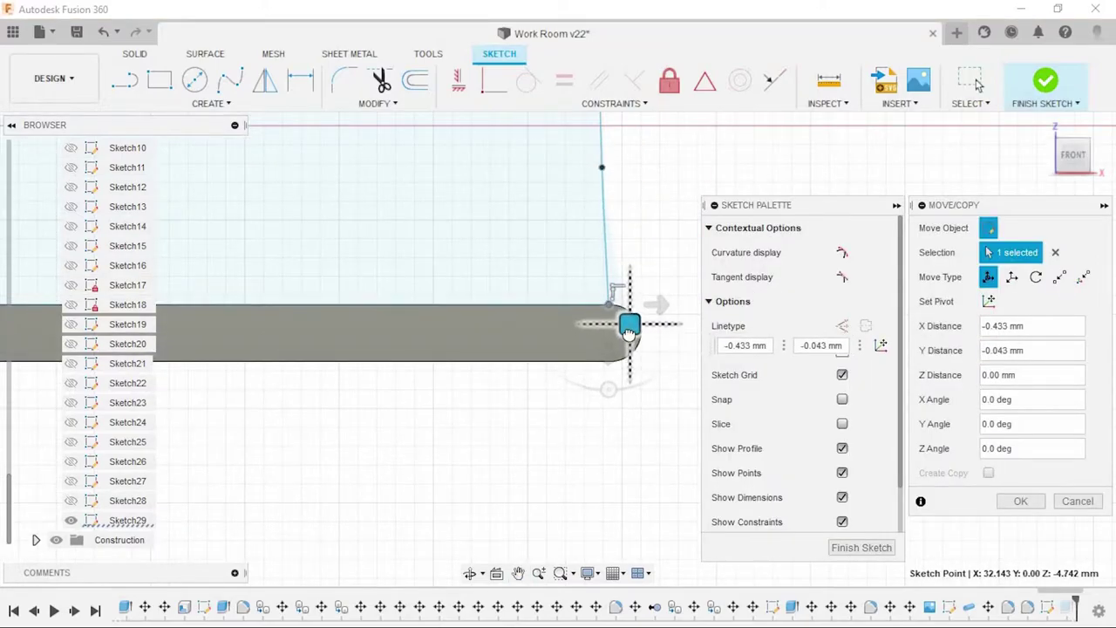
click(1020, 501)
click(1045, 81)
mouse_move(822, 336)
shift+middle_down()
mouse_move(797, 388)
mouse_move(837, 384)
mouse_move(777, 411)
mouse_move(618, 389)
mouse_move(863, 397)
mouse_move(740, 381)
mouse_move(744, 391)
mouse_move(760, 386)
shift+middle_up()
mouse_move(347, 445)
shift+middle_down()
mouse_move(681, 292)
mouse_move(541, 262)
shift+middle_up()
scroll(677, 339, up, 5)
Step: Start a fillet and select the book cover's edges from several angles
click(651, 289)
click(388, 91)
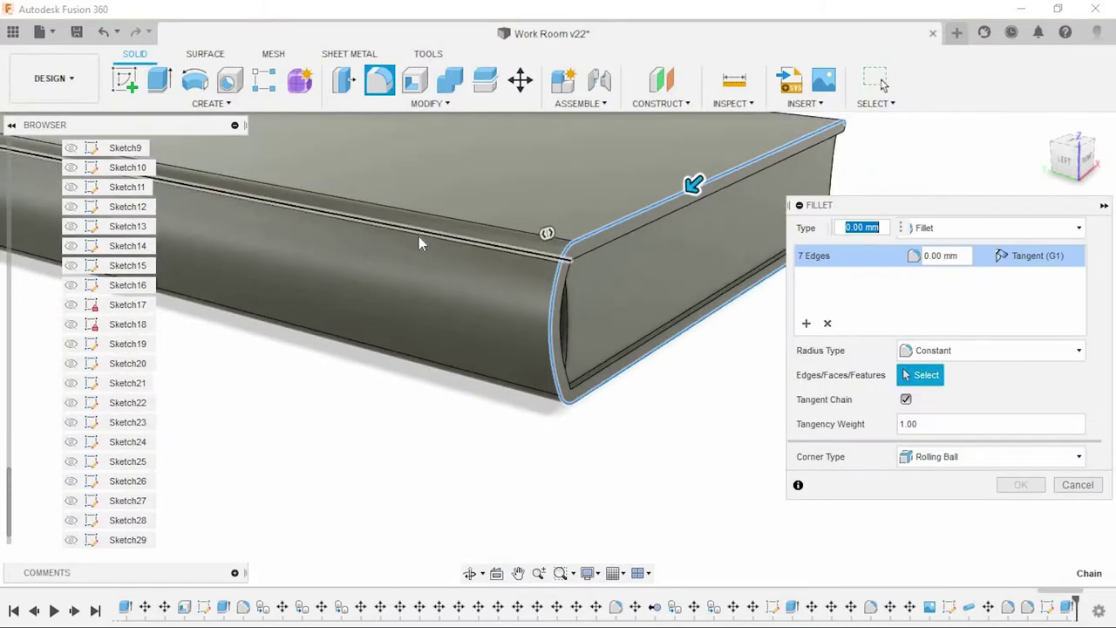
shift+middle_drag(419, 236, 302, 237)
shift+middle_drag(551, 403, 560, 288)
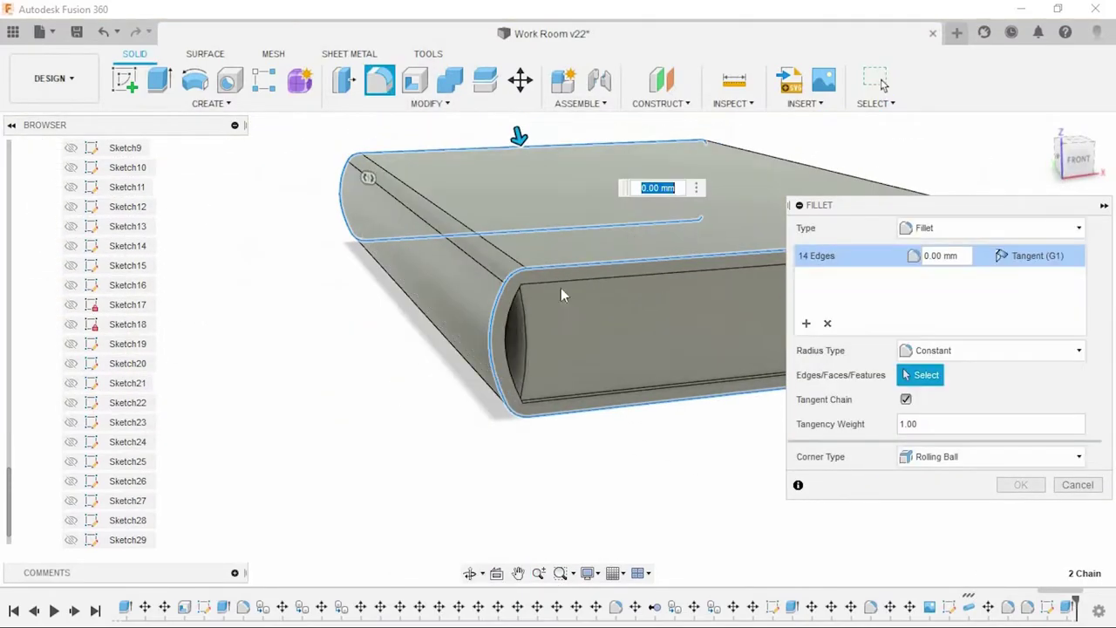
click(562, 281)
click(554, 407)
scroll(438, 466, down, 3)
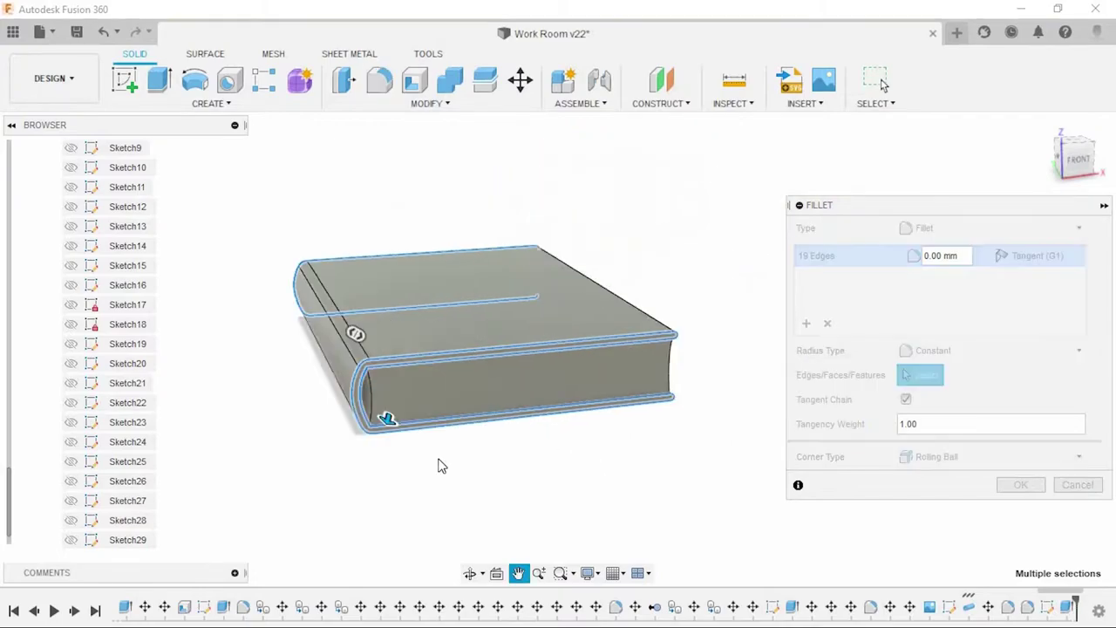
mouse_move(439, 465)
shift+middle_down()
mouse_move(563, 473)
mouse_move(469, 405)
shift+middle_up()
scroll(469, 404, up, 3)
click(561, 369)
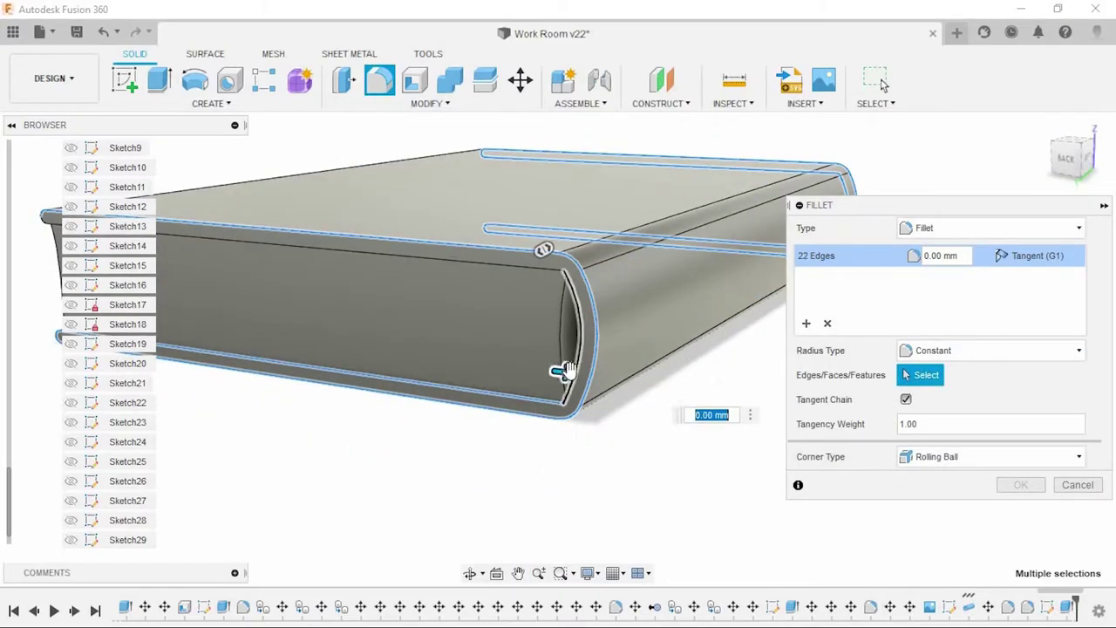
Step: Apply a 0.2 mm radius to the 24 selected cover edges
scroll(560, 369, up, 3)
scroll(512, 221, up, 2)
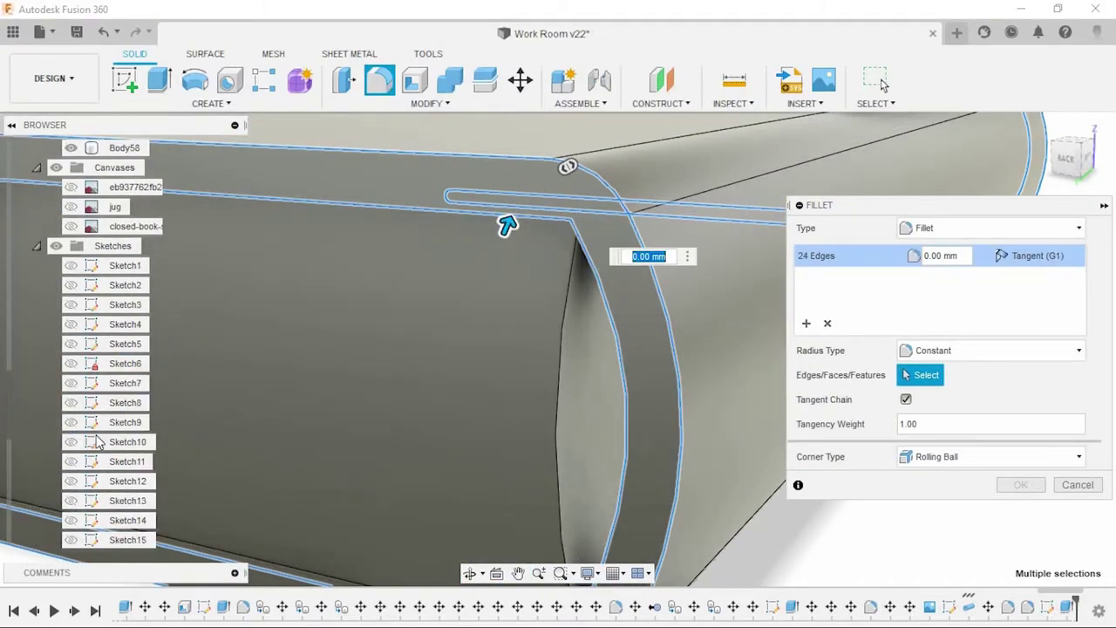
scroll(448, 411, down, 3)
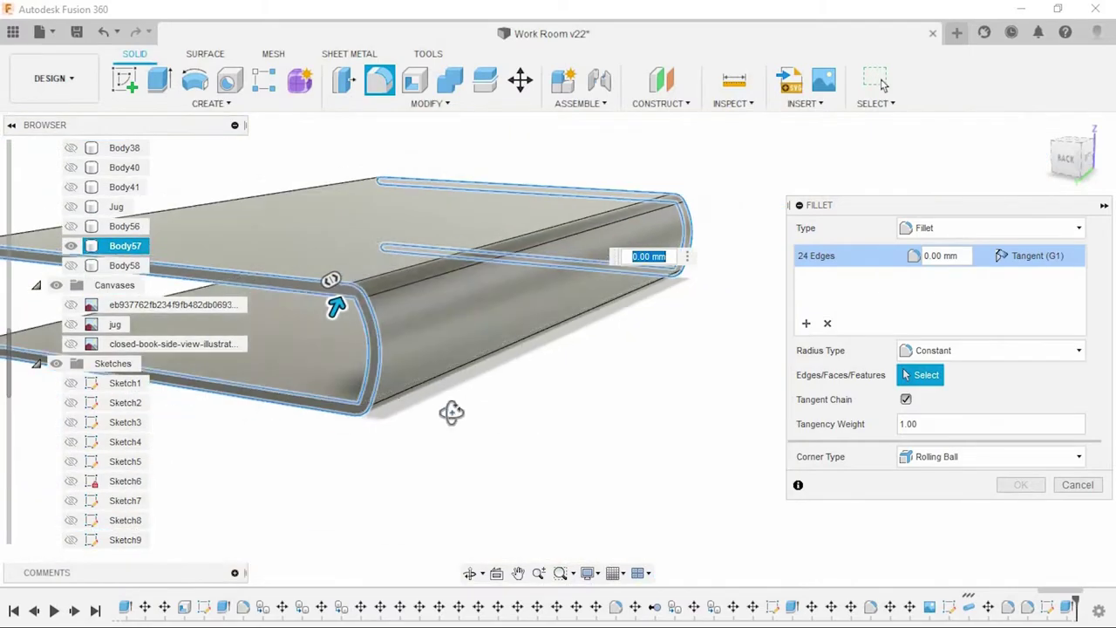
mouse_move(448, 411)
shift+middle_down()
mouse_move(341, 404)
mouse_move(723, 413)
shift+middle_up()
scroll(463, 311, up, 1)
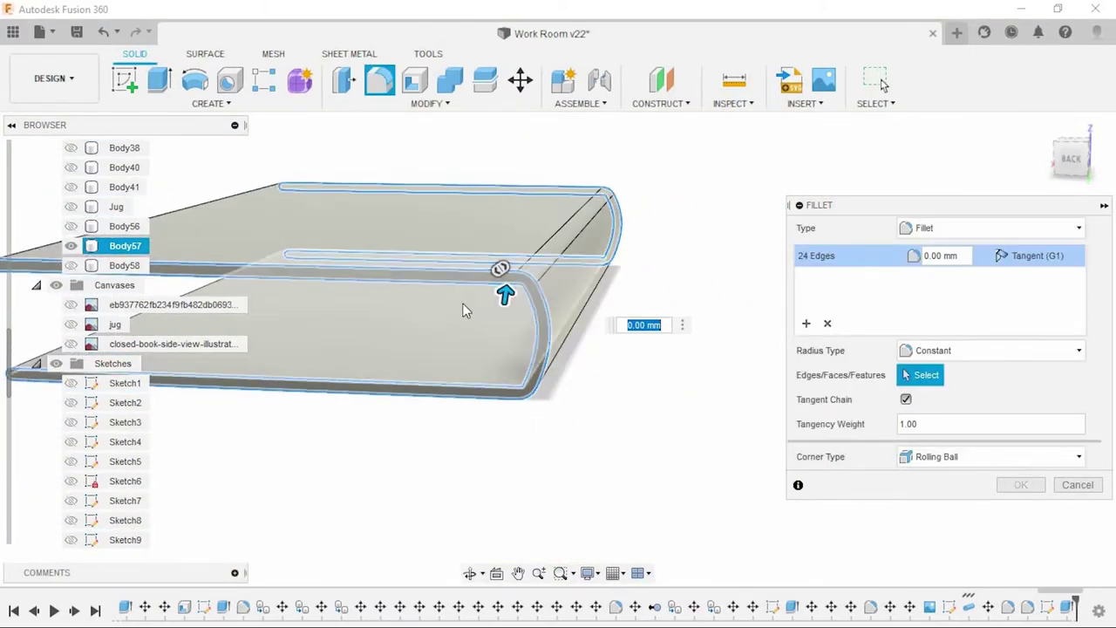
scroll(478, 305, up, 3)
text(0.2)
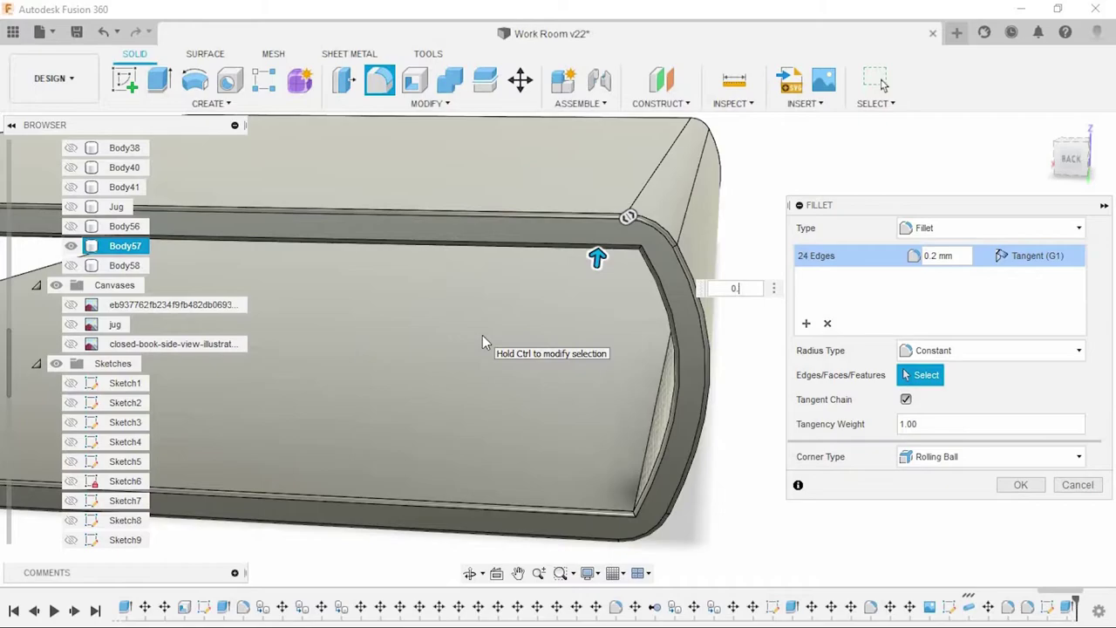
key(Return)
scroll(482, 335, down, 5)
mouse_move(588, 389)
shift+middle_down()
mouse_move(403, 434)
mouse_move(664, 436)
shift+middle_up()
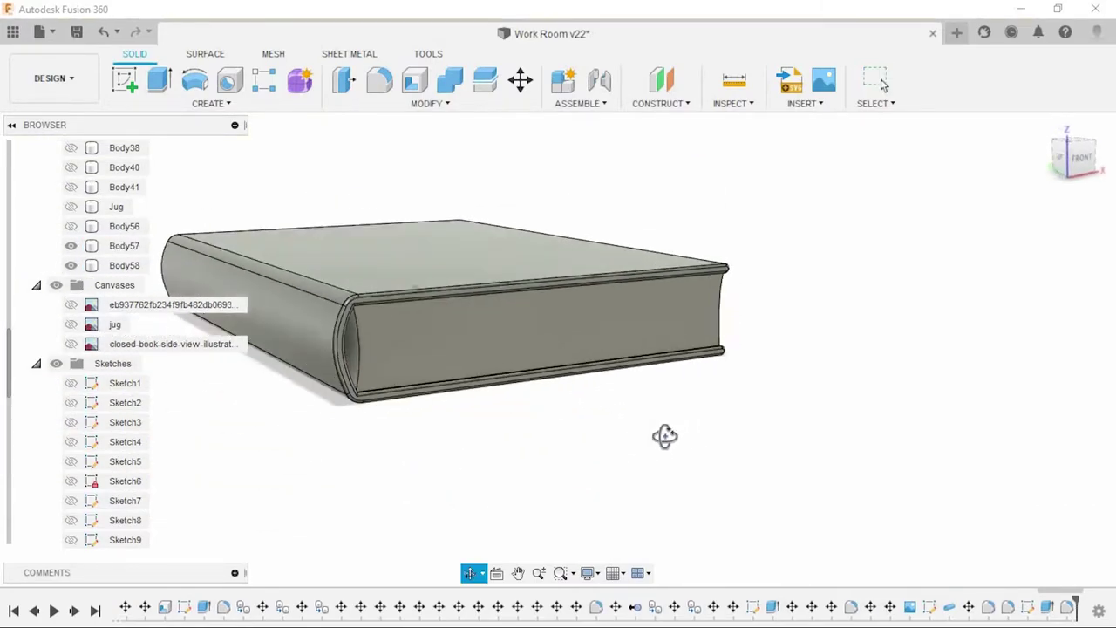
scroll(665, 436, down, 3)
Step: Make the hidden room bodies visible again
mouse_move(653, 474)
shift+middle_down()
mouse_move(653, 517)
mouse_move(428, 461)
shift+middle_up()
scroll(142, 292, up, 1)
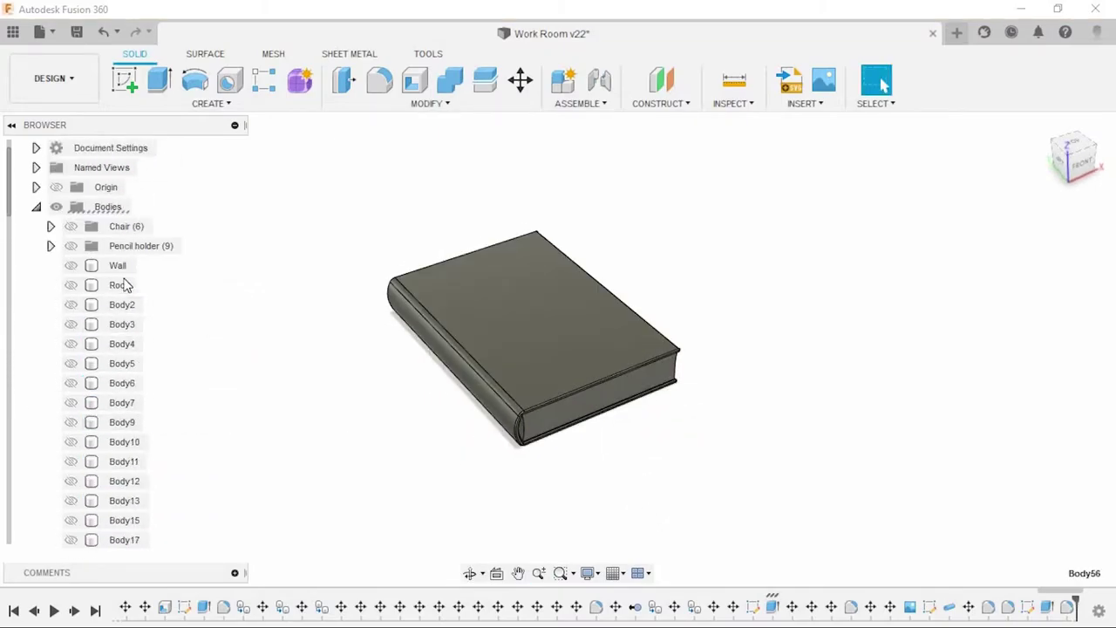
shift+click(125, 285)
right_click(126, 313)
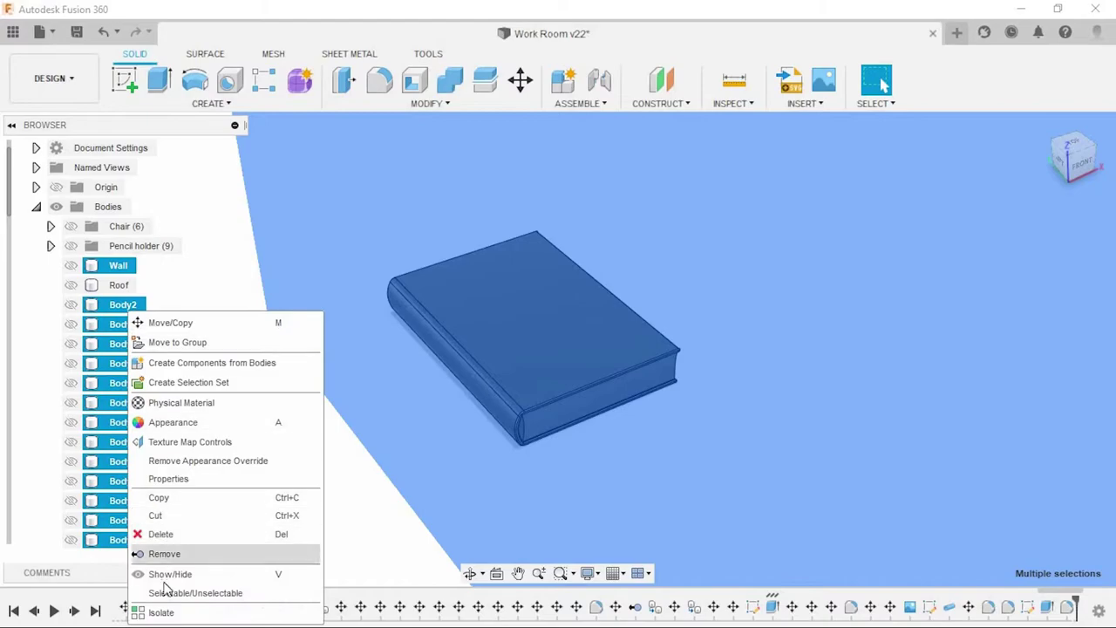
click(174, 570)
Step: Move book bodies Body57 and Body58 -100 mm along Y onto the desk pad
scroll(475, 462, down, 5)
scroll(100, 491, down, 3)
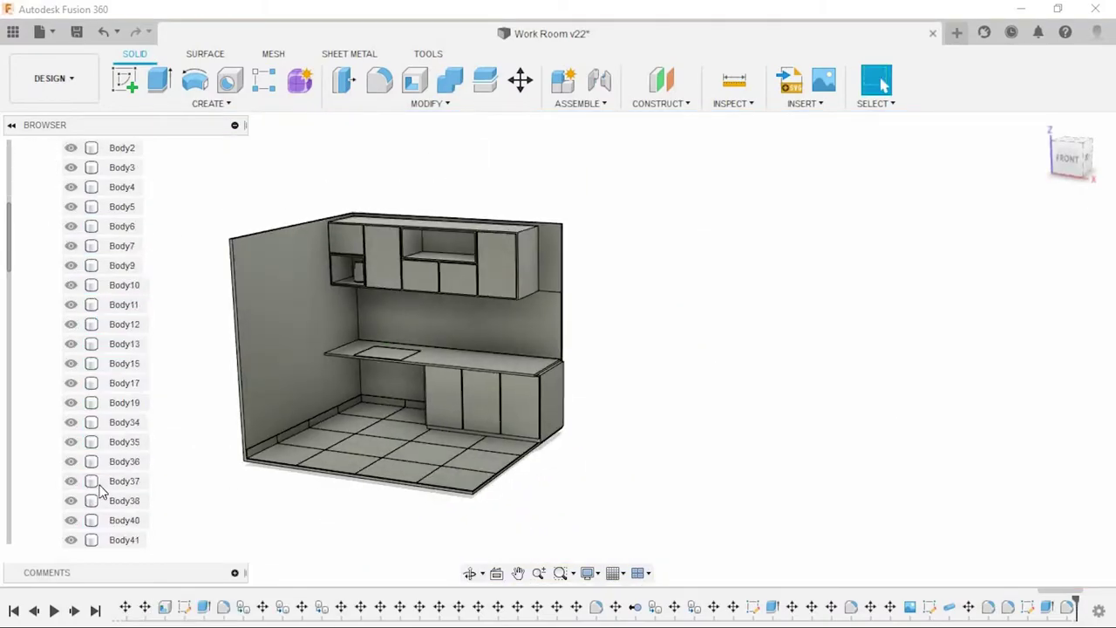
ctrl+click(125, 343)
key(m)
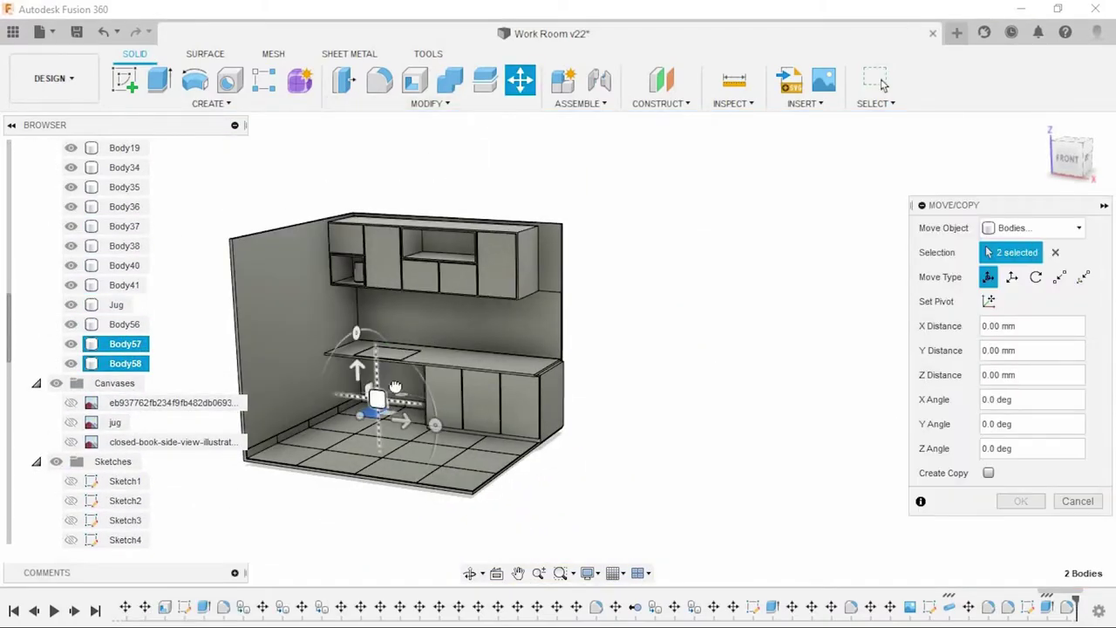
click(1071, 158)
scroll(471, 410, up, 5)
drag(473, 411, 408, 319)
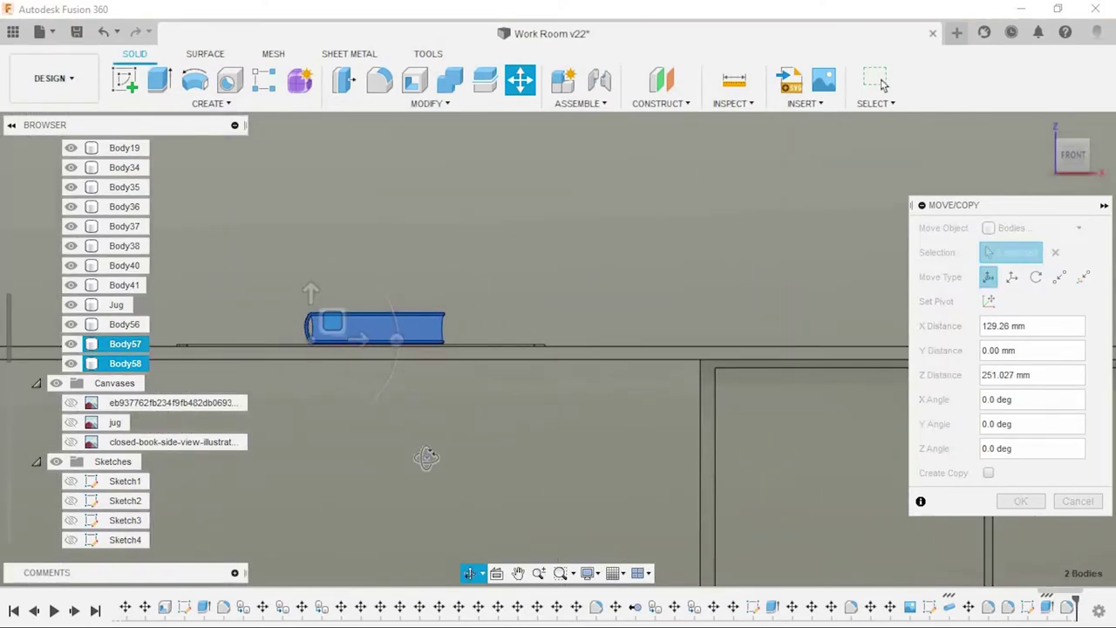
shift+middle_drag(427, 457, 409, 436)
drag(392, 304, 361, 316)
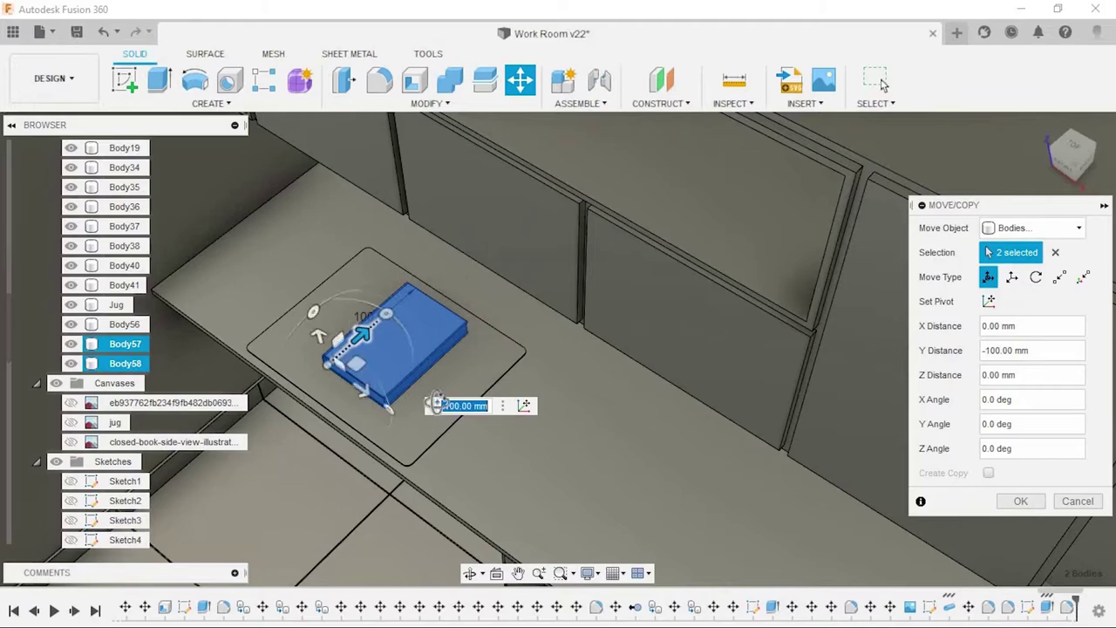
scroll(436, 404, down, 5)
shift+middle_drag(488, 401, 558, 384)
click(1020, 501)
Step: Select the Wall body in the browser
scroll(899, 439, down, 3)
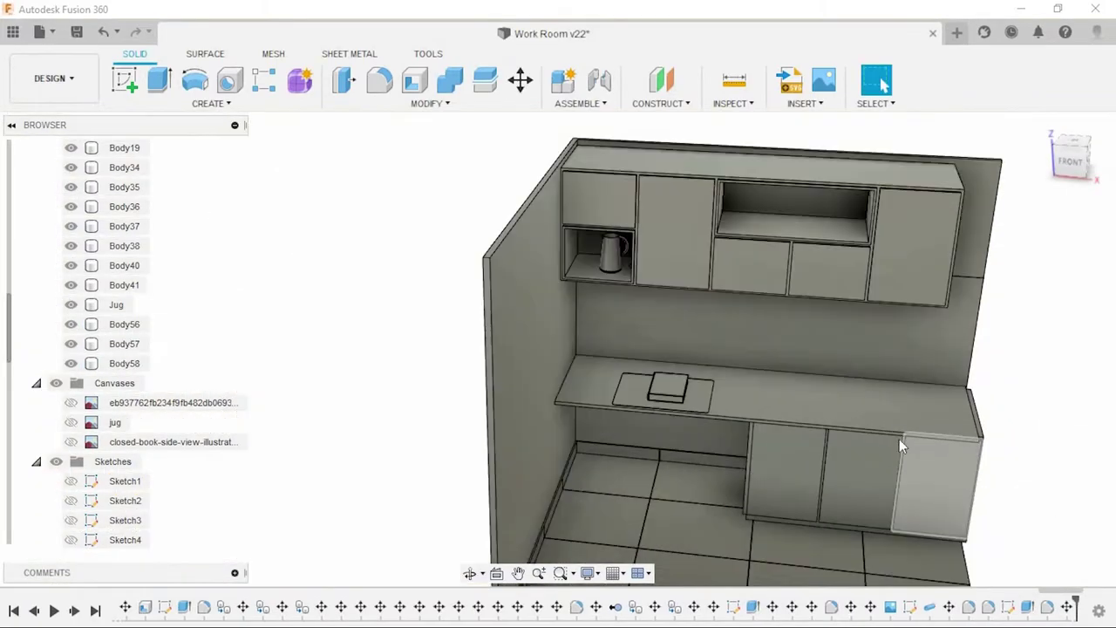
scroll(94, 361, up, 3)
scroll(95, 361, up, 8)
click(71, 245)
click(70, 265)
Step: Orbit close to the desk and chair and select both book bodies
mouse_move(341, 426)
shift+middle_down()
mouse_move(344, 366)
mouse_move(532, 386)
shift+middle_up()
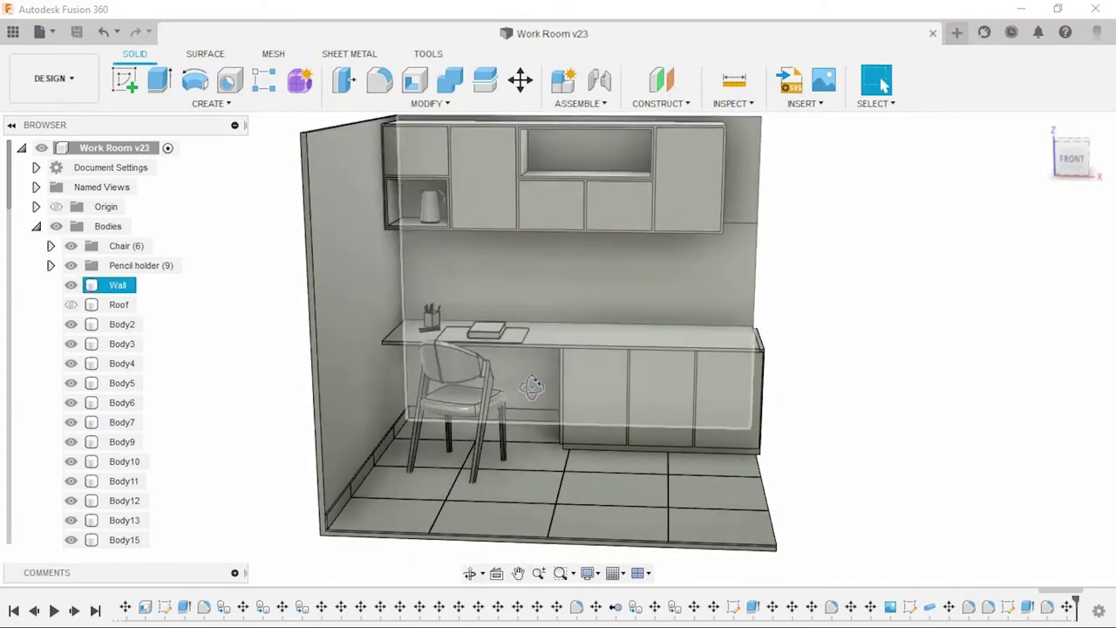
scroll(532, 387, up, 5)
mouse_move(563, 351)
shift+middle_down()
mouse_move(535, 327)
mouse_move(531, 354)
mouse_move(488, 291)
mouse_move(529, 341)
mouse_move(534, 388)
mouse_move(572, 391)
mouse_move(514, 311)
shift+middle_up()
scroll(573, 392, down, 5)
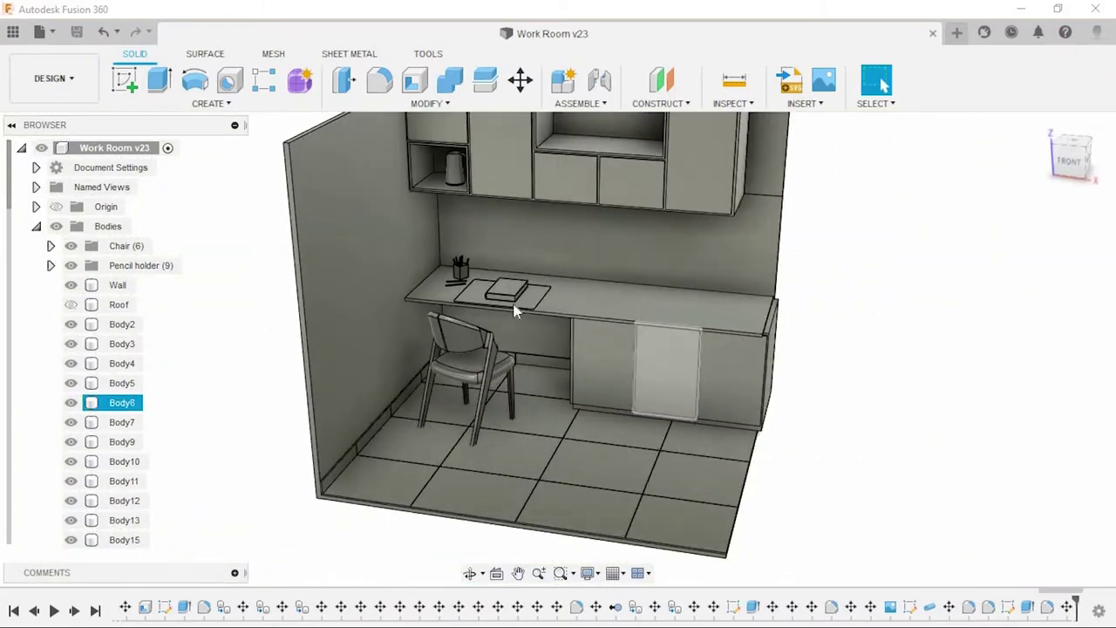
scroll(514, 311, up, 5)
scroll(120, 501, down, 1)
click(121, 386)
shift+click(124, 362)
Step: Scale the book uniformly by a factor of 0.907
scroll(480, 262, up, 3)
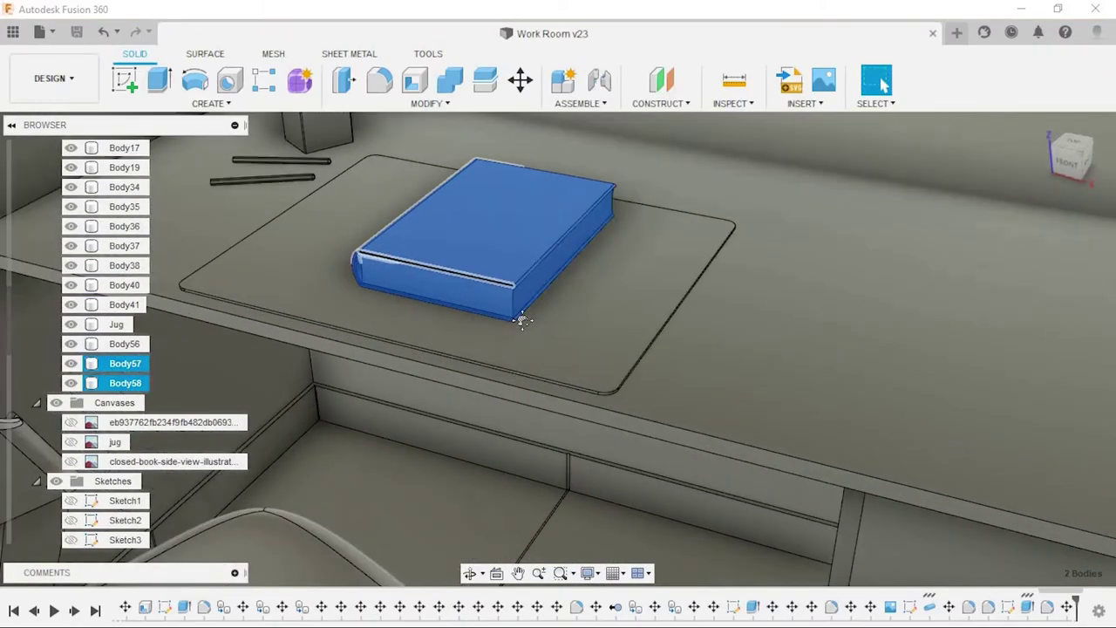
click(426, 103)
click(375, 214)
drag(478, 211, 438, 211)
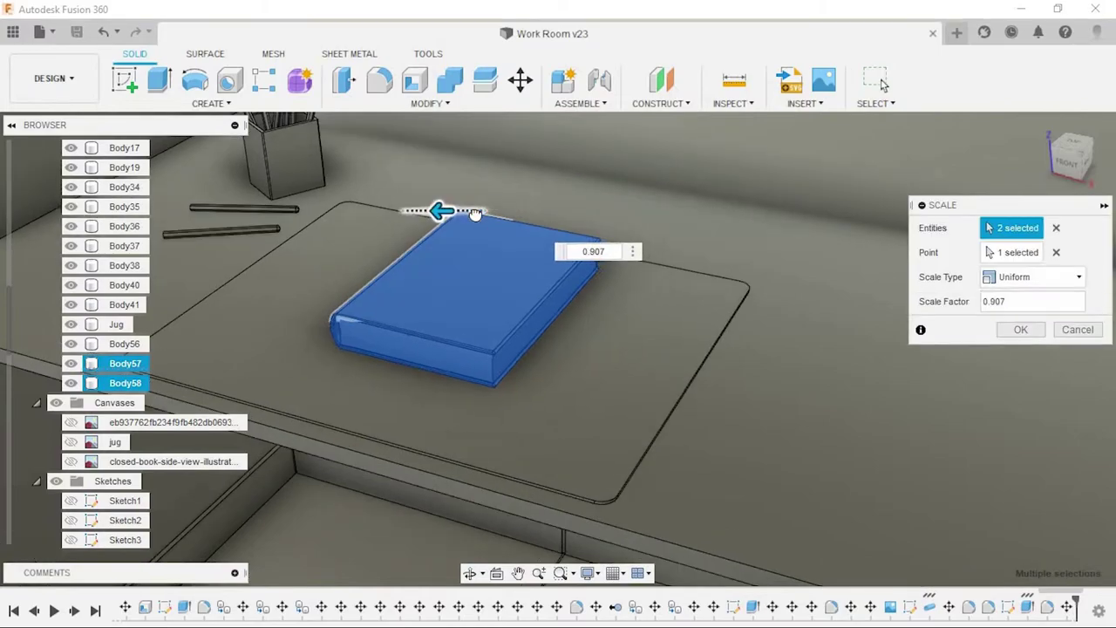
click(1020, 330)
scroll(423, 422, down, 2)
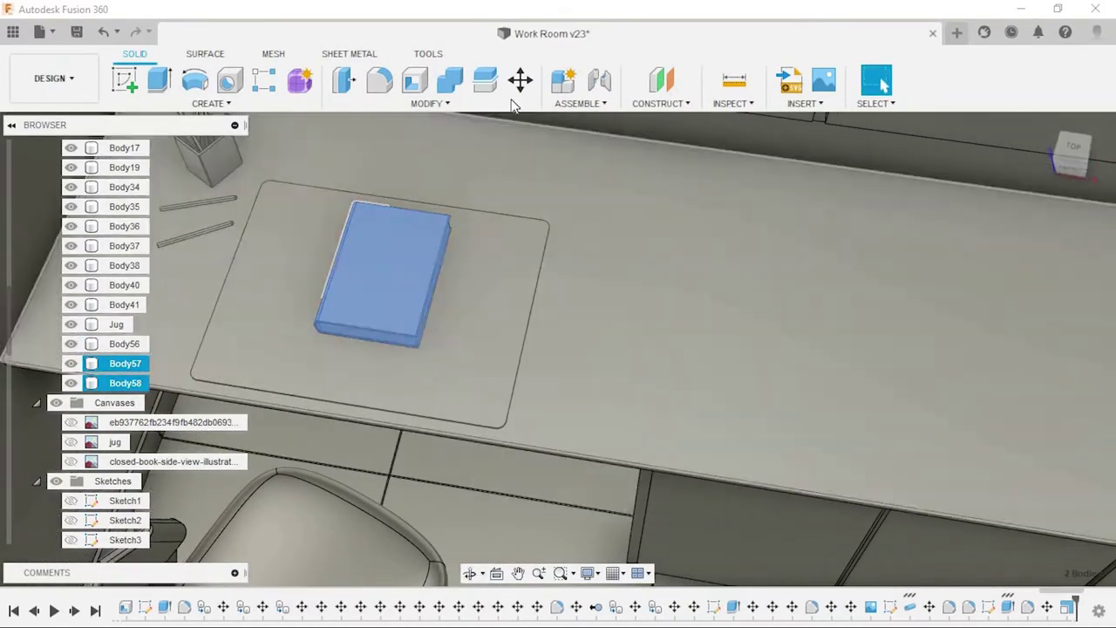
click(520, 80)
Step: Lower both book bodies 2 mm along Z so they sit flush on the pad
scroll(93, 268, up, 5)
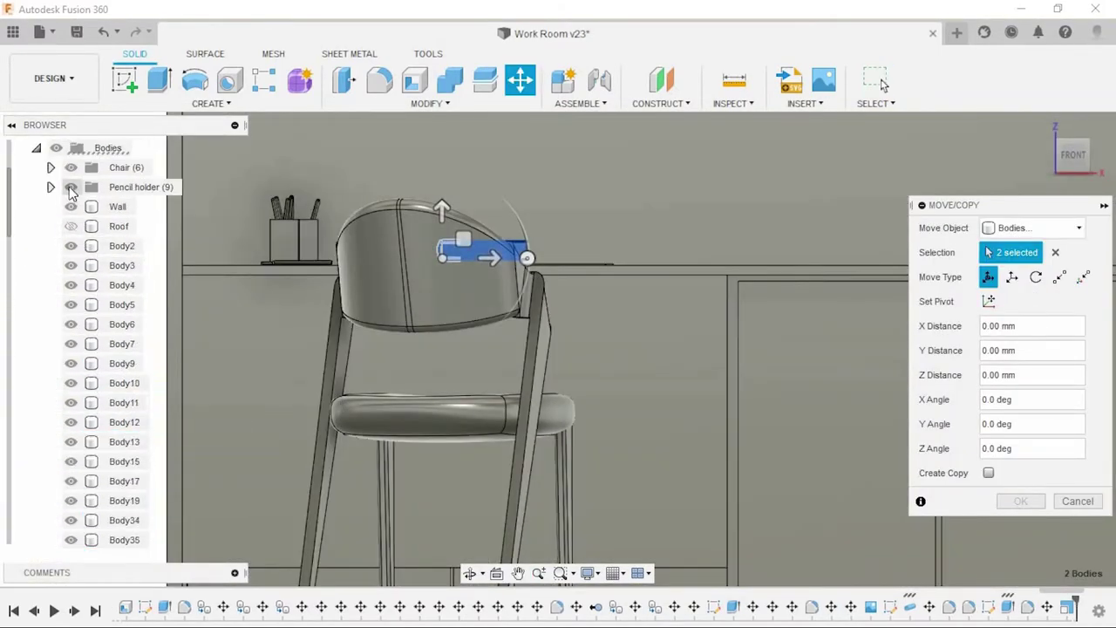
scroll(453, 257, up, 3)
scroll(436, 261, up, 3)
drag(419, 261, 420, 272)
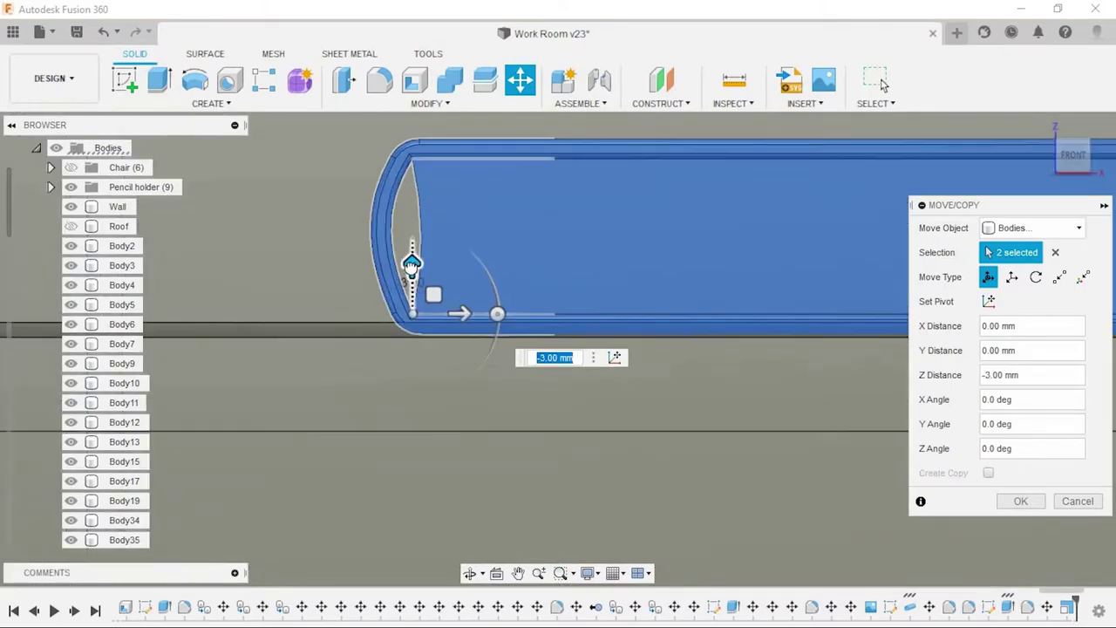
scroll(442, 320, down, 5)
mouse_move(448, 361)
shift+middle_down()
mouse_move(507, 441)
mouse_move(462, 375)
mouse_move(530, 416)
shift+middle_up()
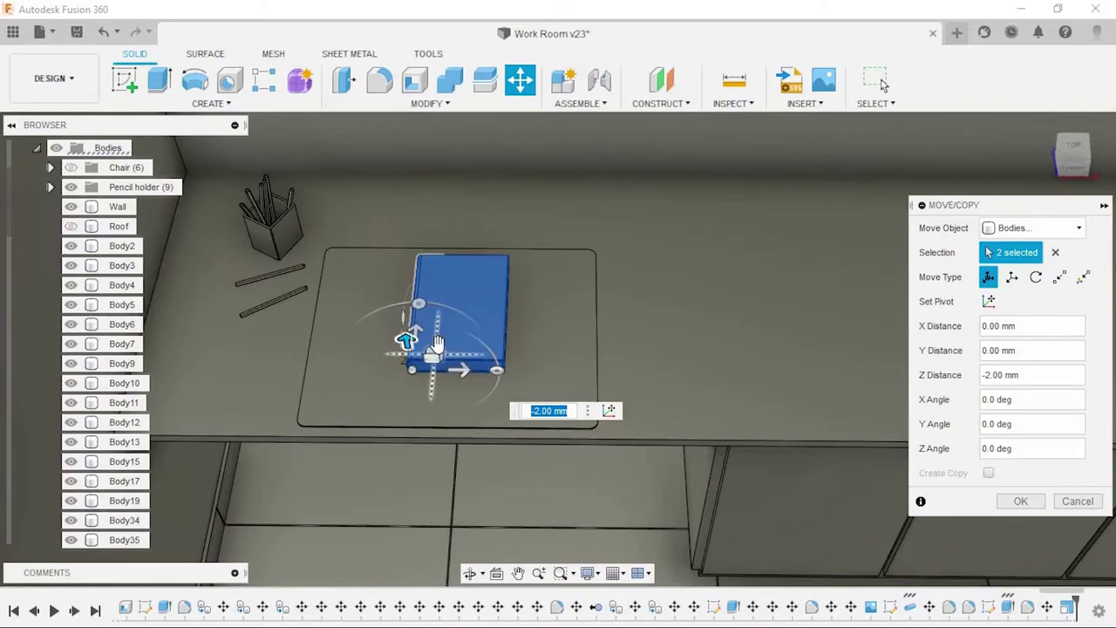
key(Return)
scroll(610, 440, down, 3)
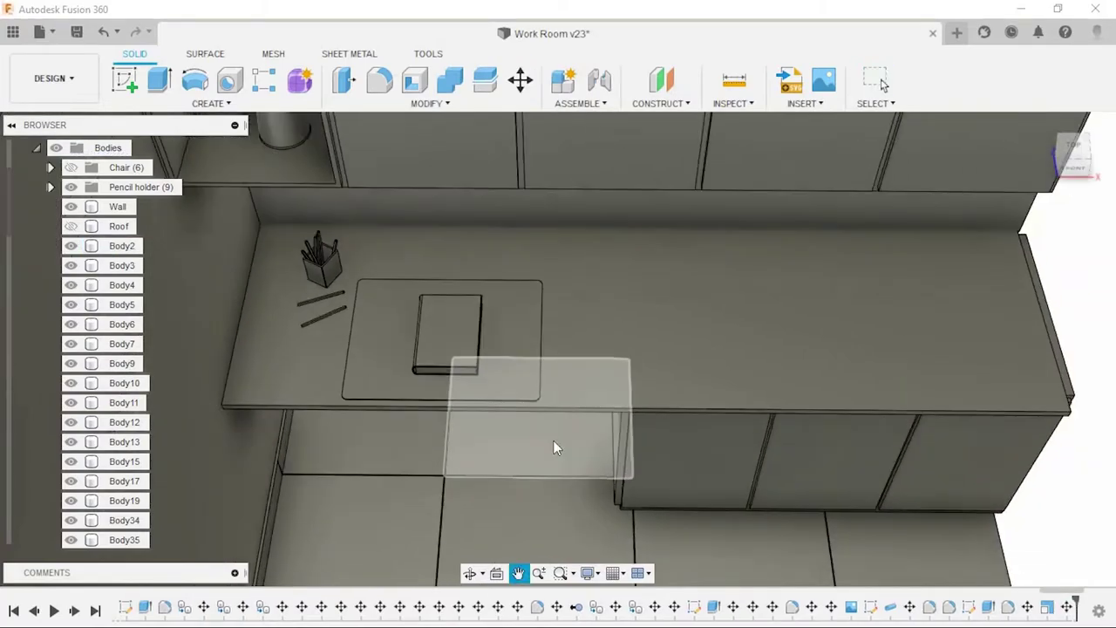
shift+middle_drag(554, 440, 243, 428)
scroll(106, 475, down, 3)
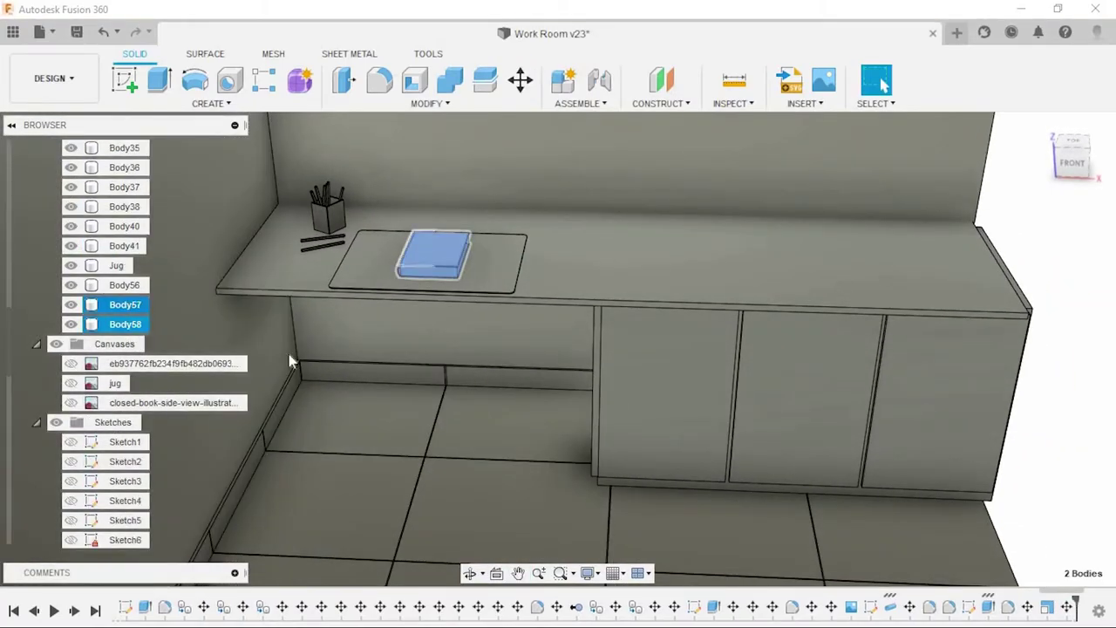
Step: Paste a copy of the book, slide it 175 mm along X and rotate it slightly
key(ctrl+c)
key(ctrl+v)
scroll(617, 356, up, 5)
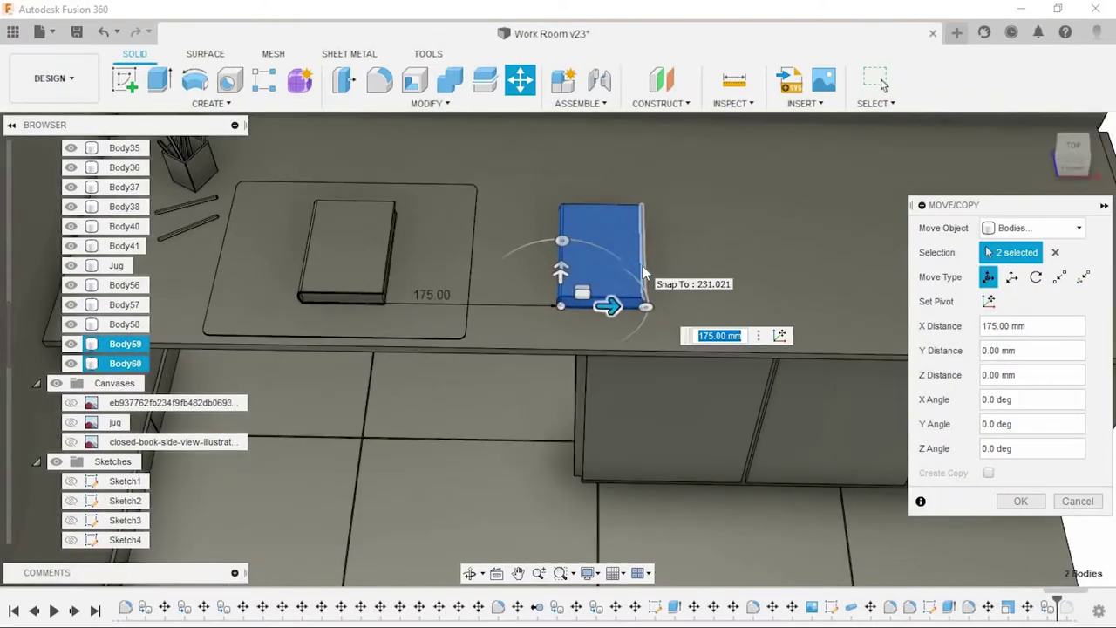
shift+middle_drag(610, 349, 542, 250)
drag(543, 251, 525, 250)
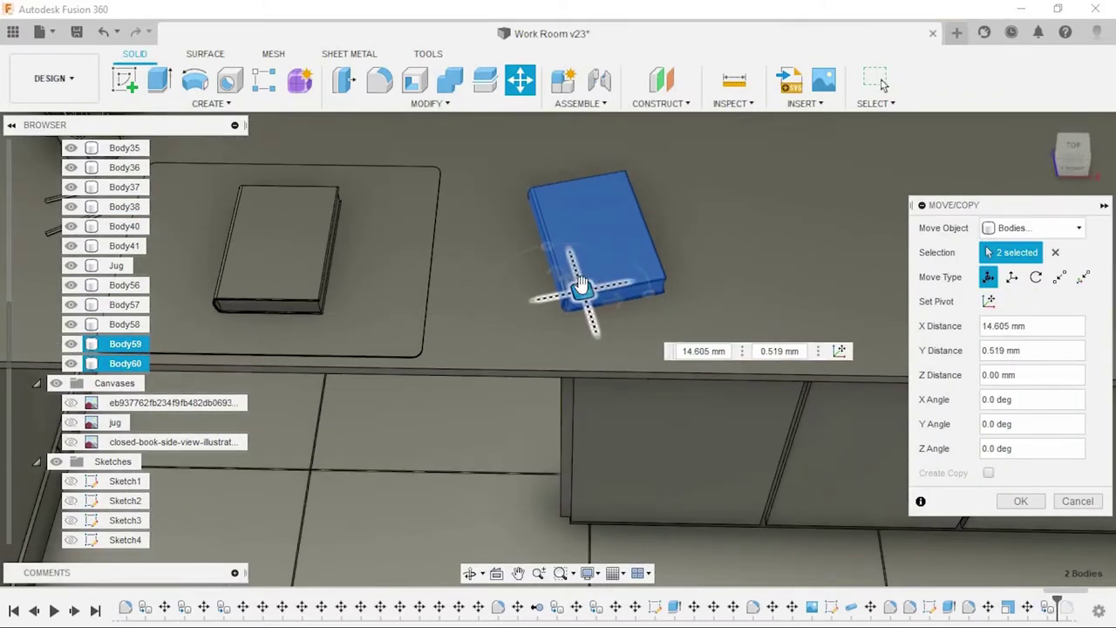
click(1029, 503)
scroll(661, 367, down, 3)
shift+middle_drag(660, 367, 611, 331)
Step: Paste a second book copy and rotate it -35° about its vertical axis
shift+click(126, 348)
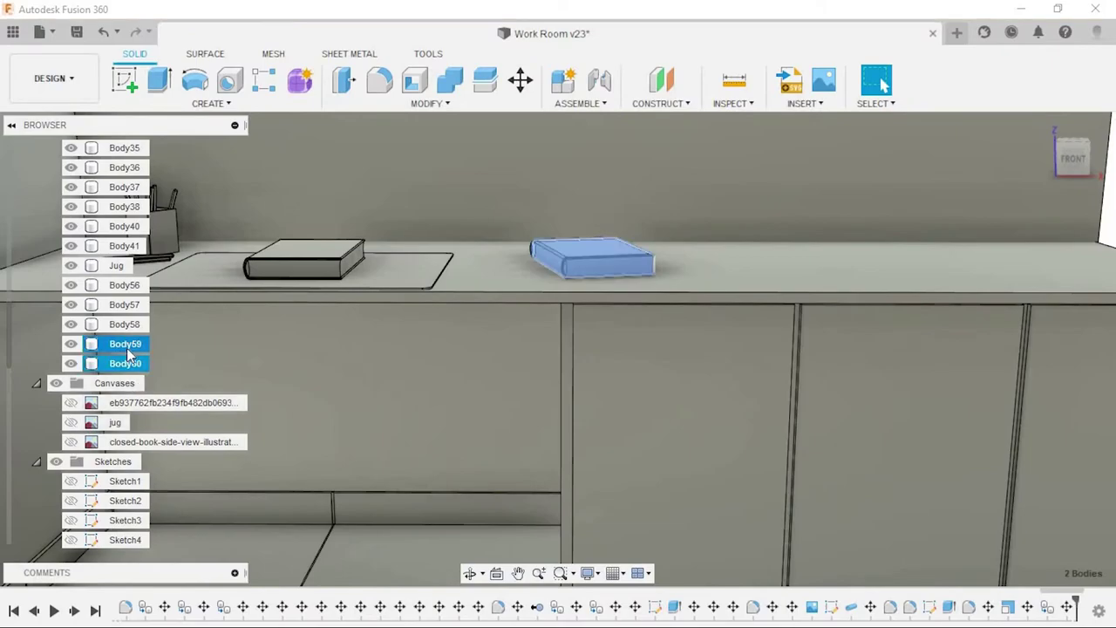
key(ctrl+c)
key(ctrl+v)
mouse_move(550, 296)
shift+middle_down()
mouse_move(548, 356)
mouse_move(515, 399)
shift+middle_up()
drag(515, 398, 568, 378)
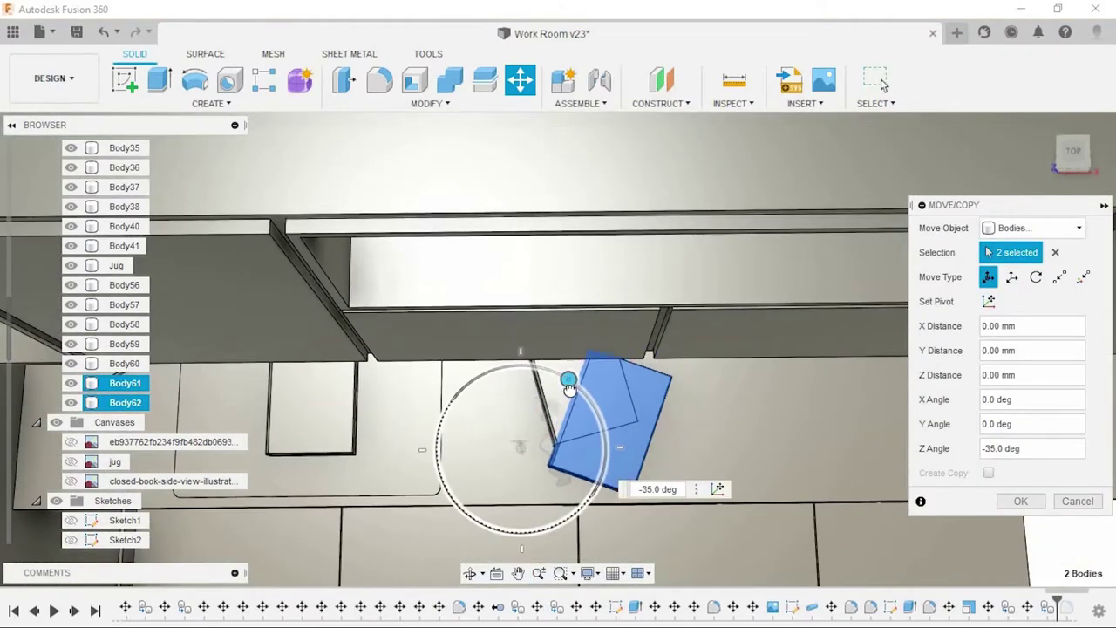
mouse_move(568, 378)
shift+middle_down()
mouse_move(694, 346)
mouse_move(610, 418)
shift+middle_up()
drag(523, 387, 523, 348)
Step: Raise the second copy 13 mm and position it on top of the first copy
scroll(582, 393, up, 3)
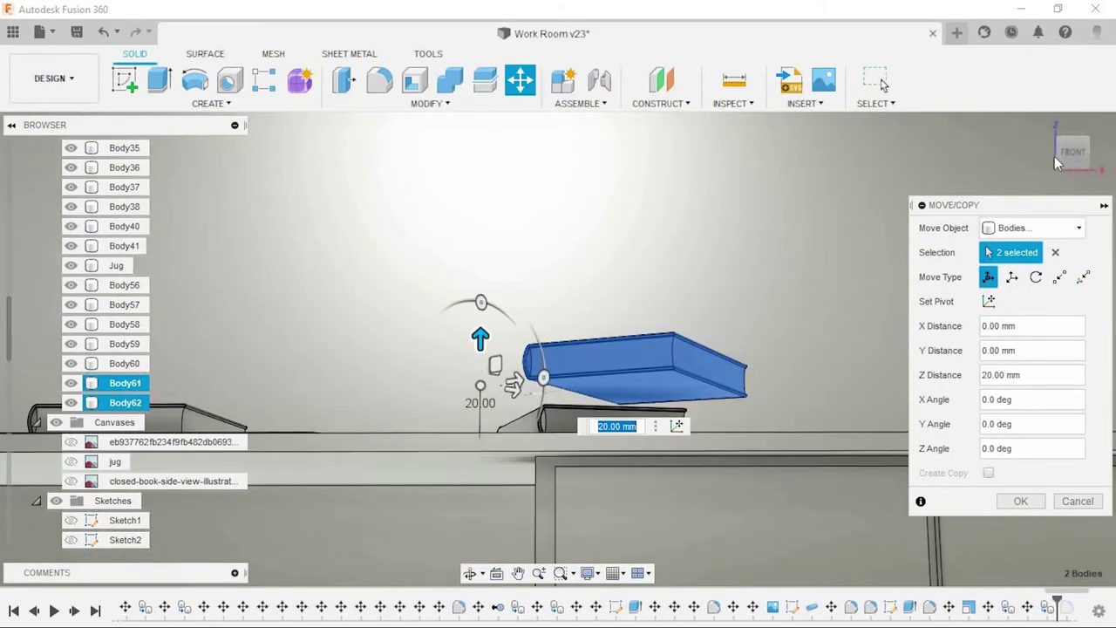
scroll(598, 351, up, 2)
scroll(597, 352, up, 3)
drag(324, 250, 331, 293)
scroll(398, 301, down, 3)
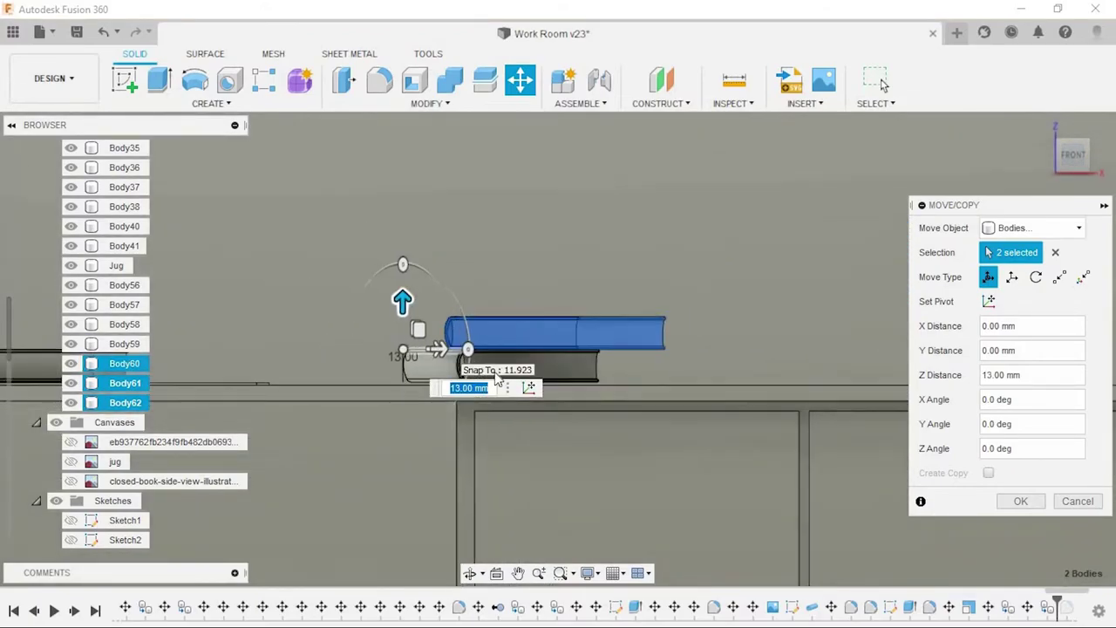
shift+middle_drag(398, 301, 452, 348)
drag(474, 361, 453, 312)
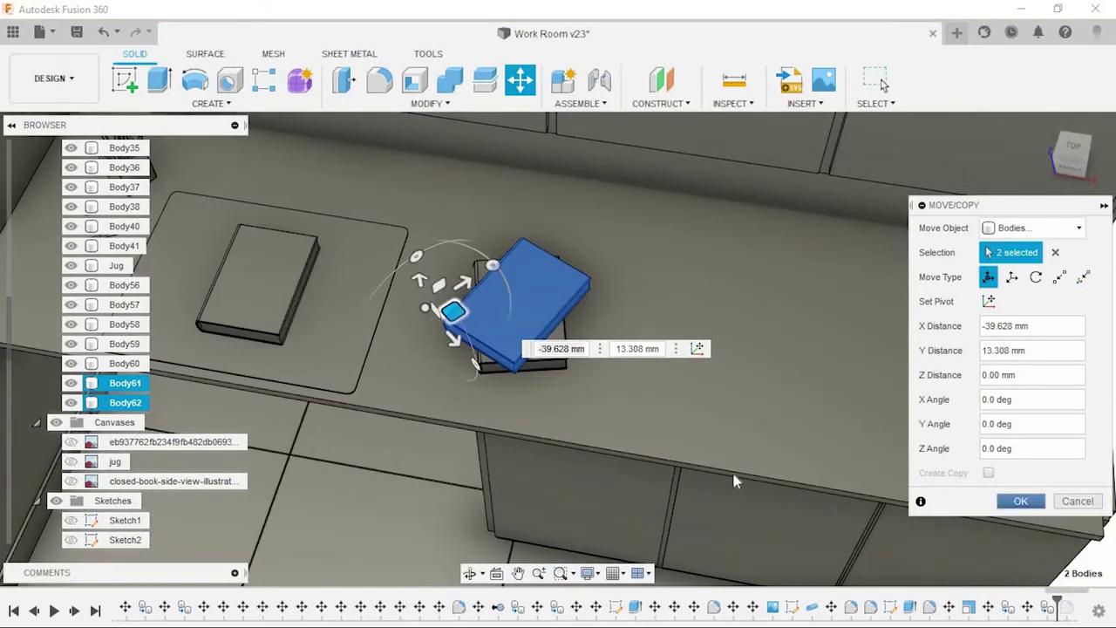
key(Return)
mouse_move(733, 480)
shift+middle_down()
mouse_move(685, 418)
mouse_move(715, 450)
shift+middle_up()
scroll(686, 418, down, 3)
scroll(715, 450, up, 2)
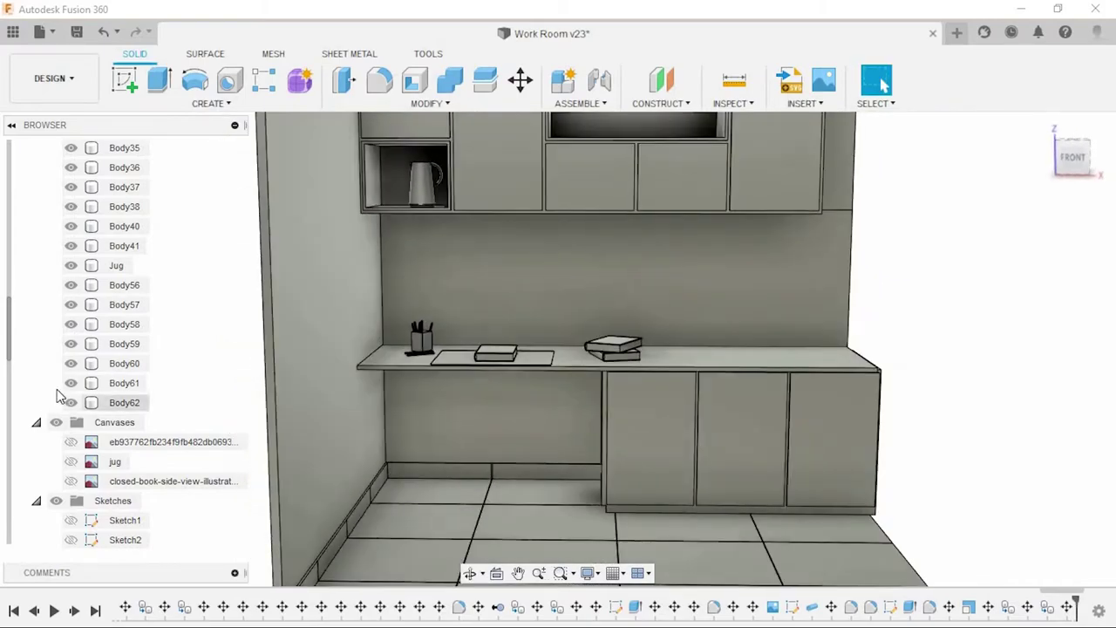
Step: Rotate a pencil -35° about Z and lay it on the desk pad left of the book
scroll(92, 304, up, 3)
click(118, 246)
scroll(549, 427, down, 2)
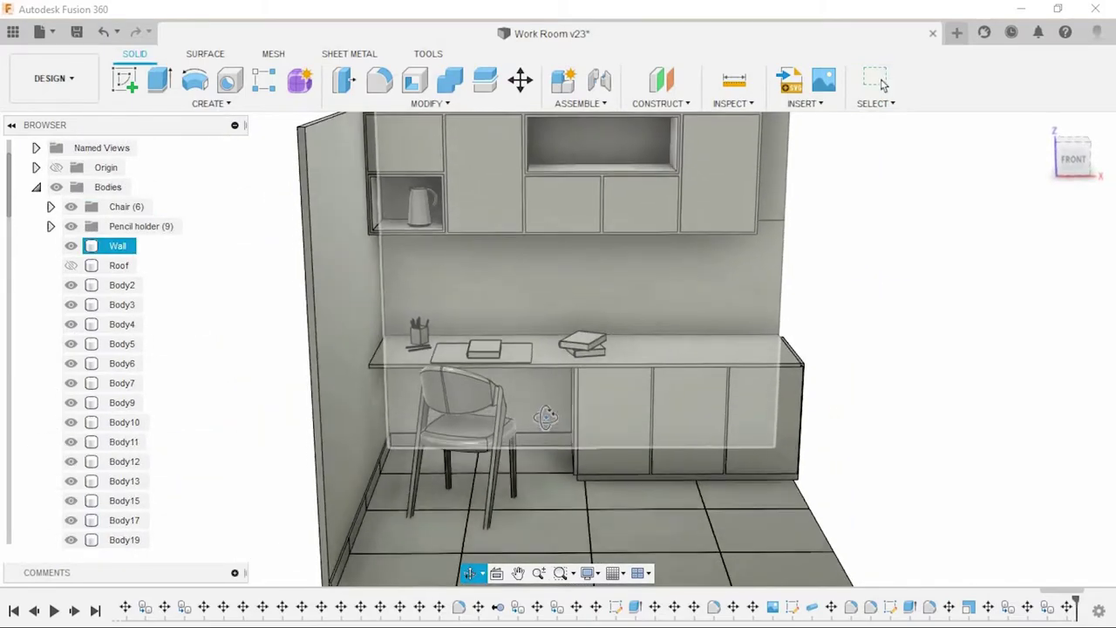
scroll(540, 415, up, 3)
mouse_move(476, 354)
shift+middle_down()
mouse_move(446, 379)
mouse_move(520, 436)
mouse_move(422, 246)
shift+middle_up()
scroll(125, 361, down, 5)
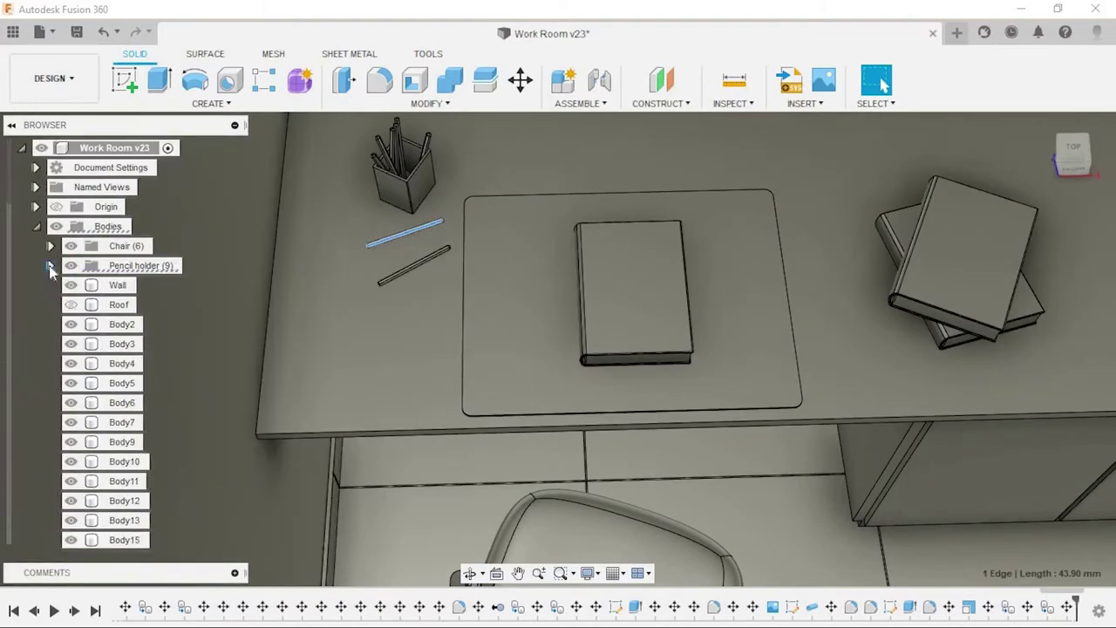
click(139, 427)
key(m)
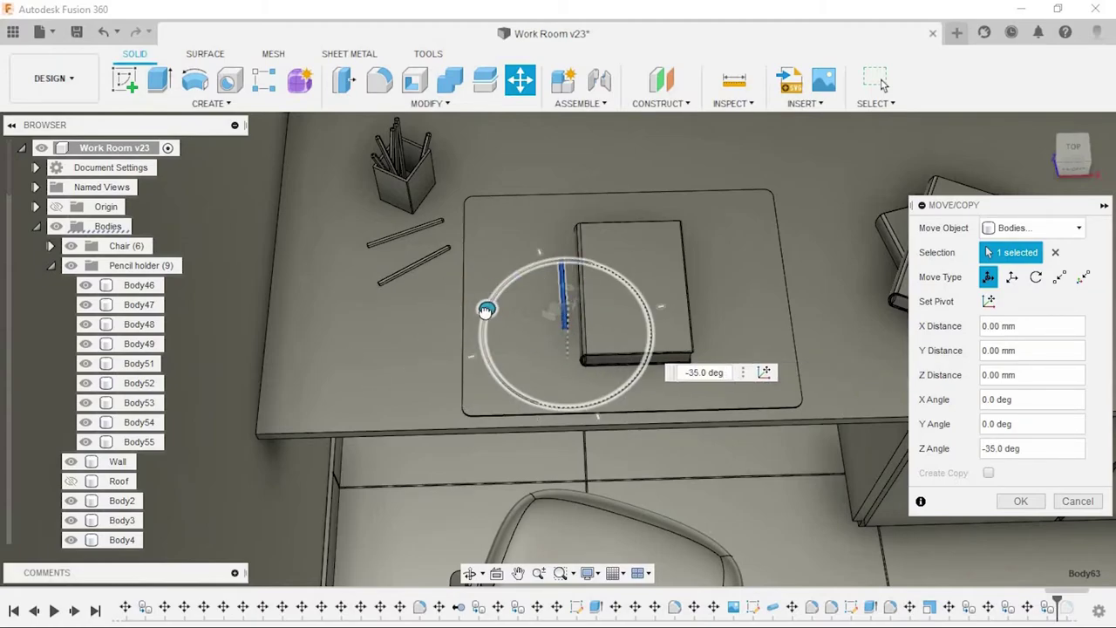
key(Return)
Step: Orbit the view to look at the room from the front
scroll(576, 334, down, 5)
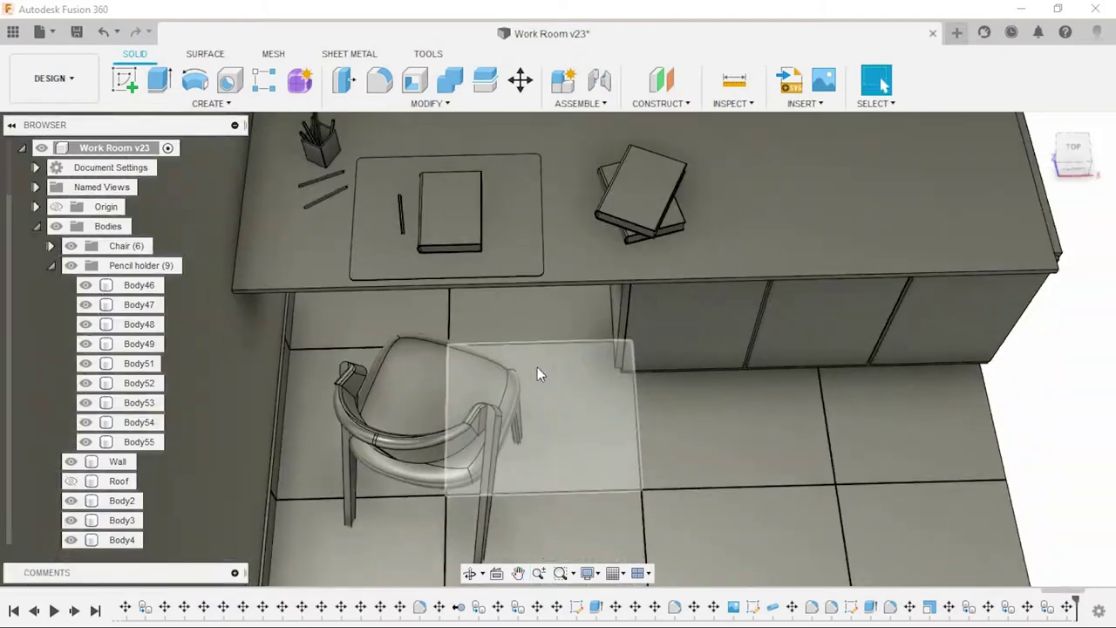
mouse_move(537, 367)
shift+middle_down()
mouse_move(593, 341)
mouse_move(617, 422)
mouse_move(802, 416)
mouse_move(809, 427)
shift+middle_up()
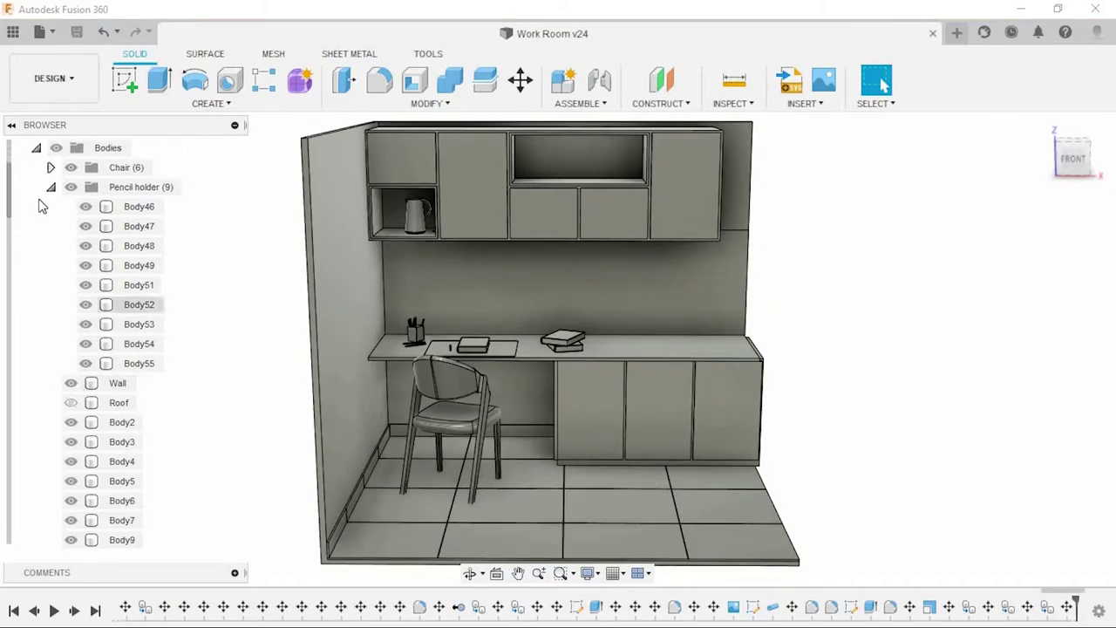
scroll(116, 288, down, 10)
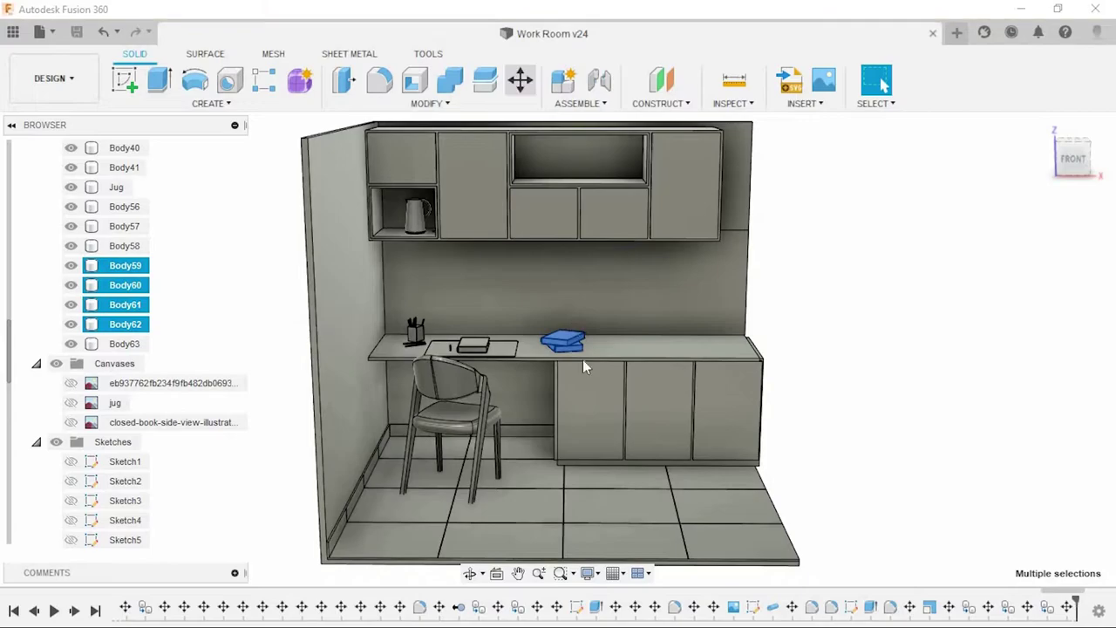
scroll(583, 367, up, 2)
Step: Reposition the stacked books on the desk
key(m)
click(999, 503)
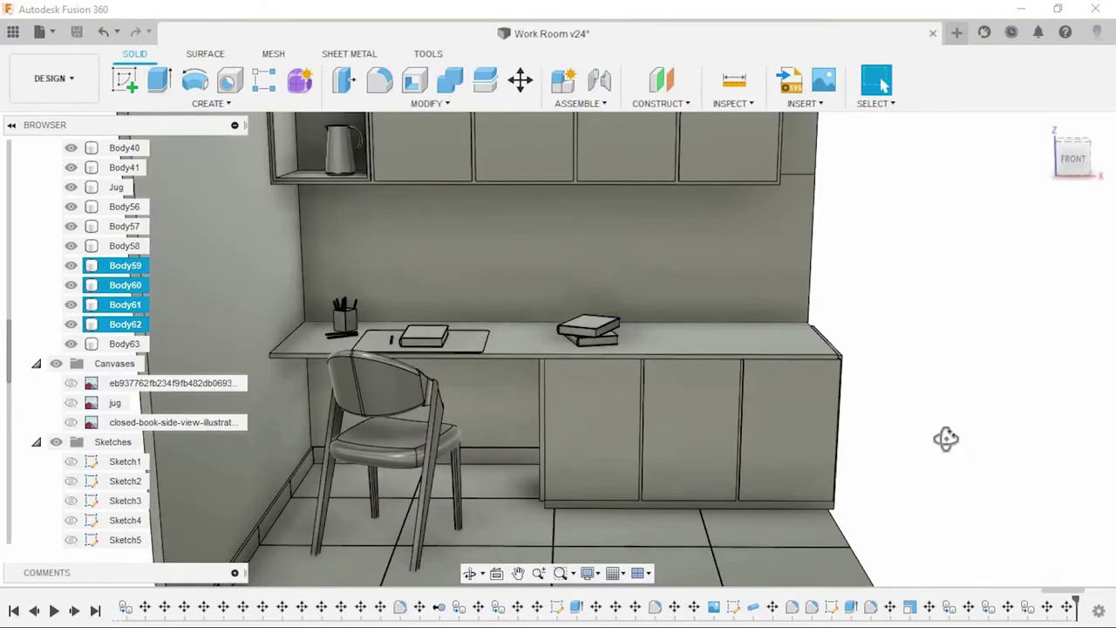
mouse_move(947, 438)
shift+middle_down()
mouse_move(954, 459)
mouse_move(949, 438)
shift+middle_up()
Step: Move the four lights under the wall cabinets 50 mm sideways
click(345, 300)
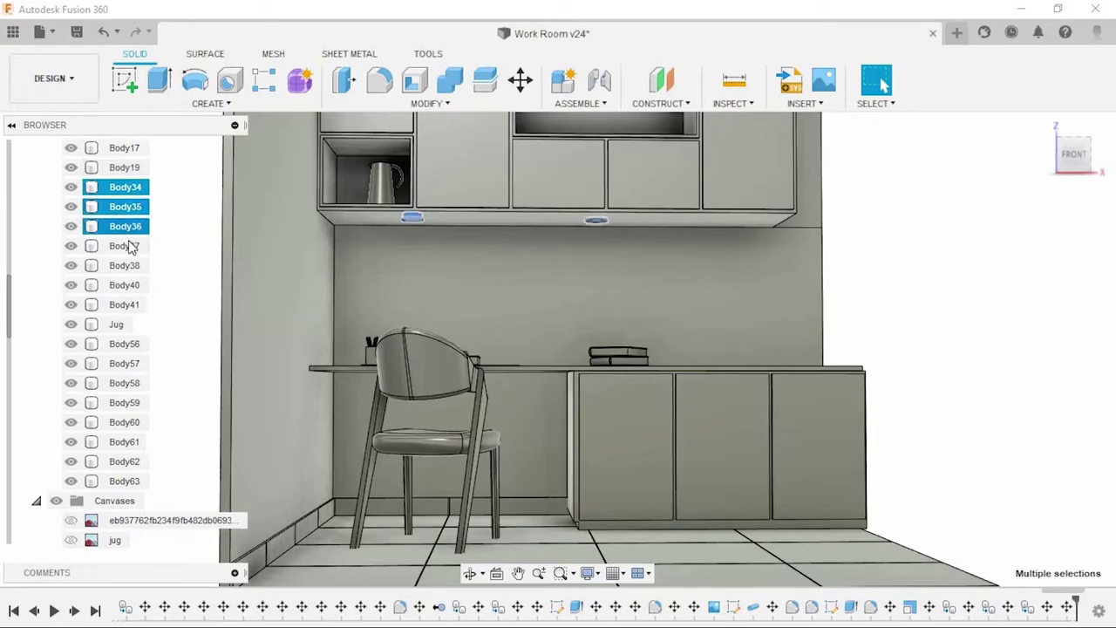
click(1073, 154)
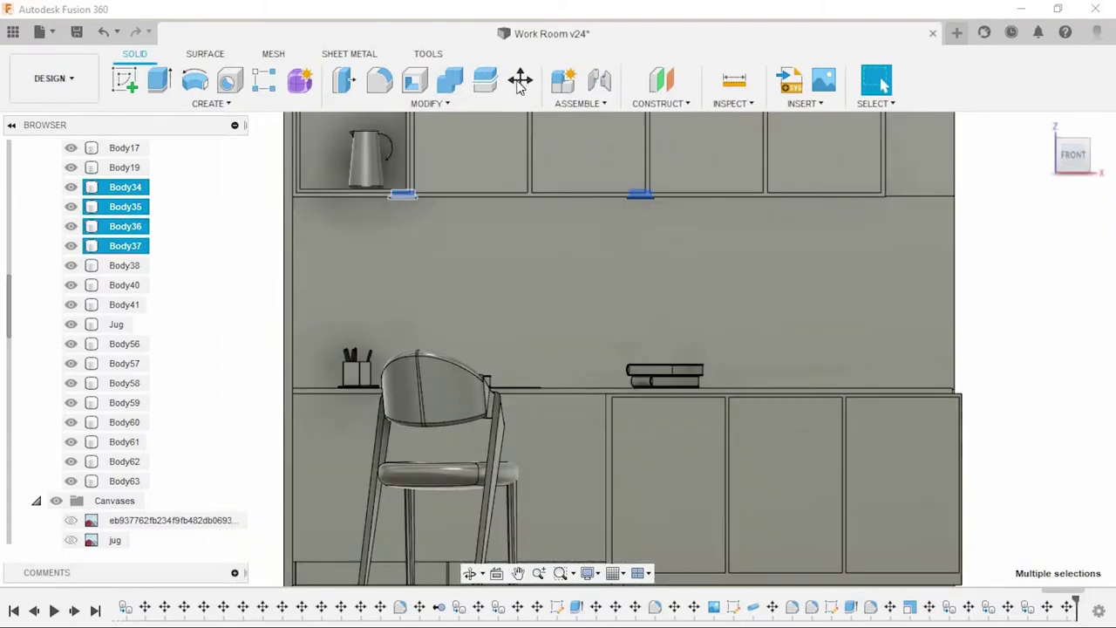
click(520, 83)
shift+middle_drag(483, 201, 486, 264)
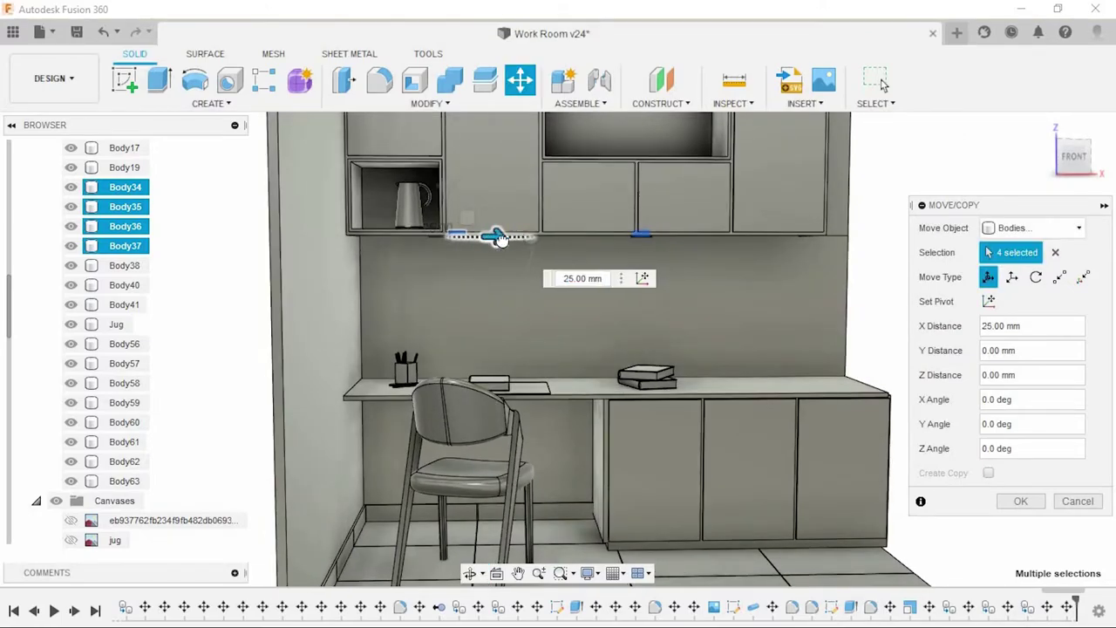
click(1052, 183)
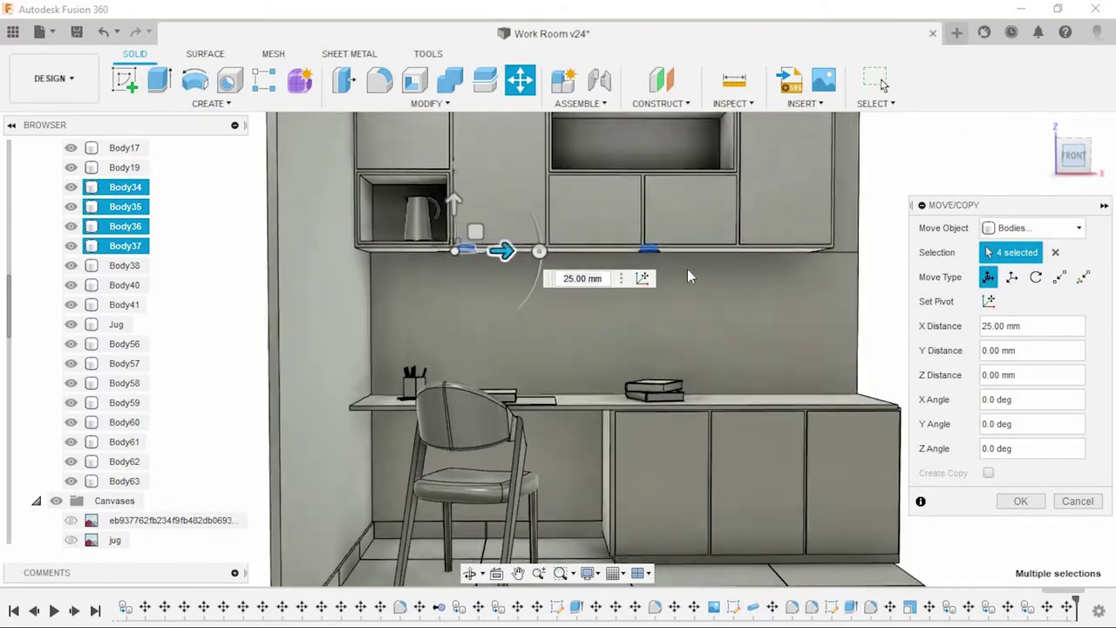
text(50)
key(Return)
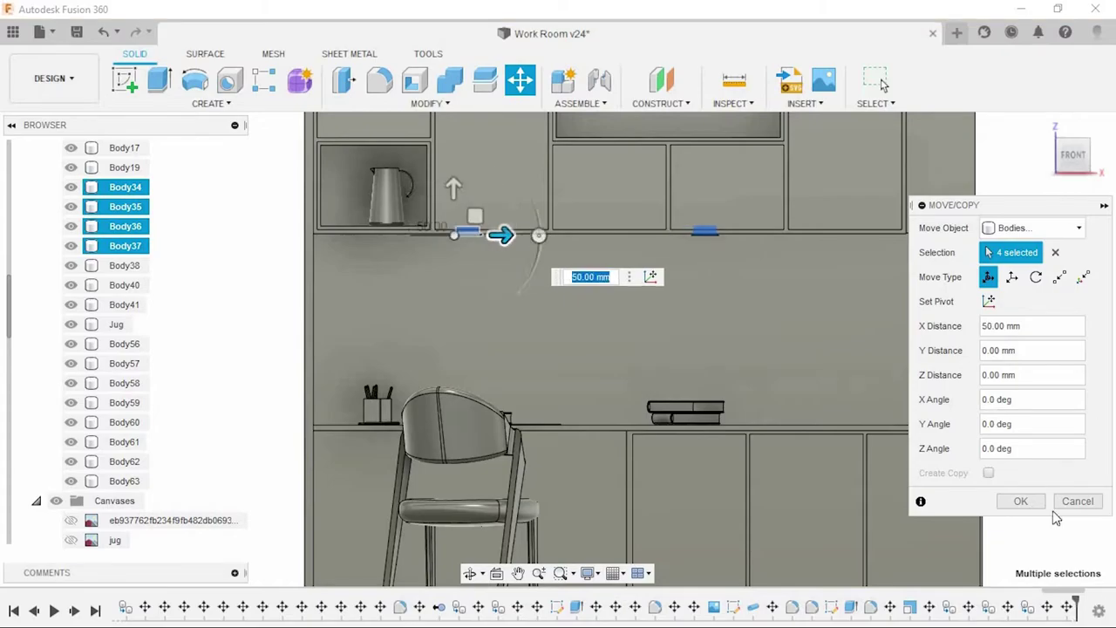
click(1020, 501)
scroll(872, 392, down, 5)
mouse_move(792, 334)
shift+middle_down()
mouse_move(815, 371)
mouse_move(803, 359)
mouse_move(782, 401)
shift+middle_up()
scroll(800, 392, up, 2)
scroll(792, 389, up, 3)
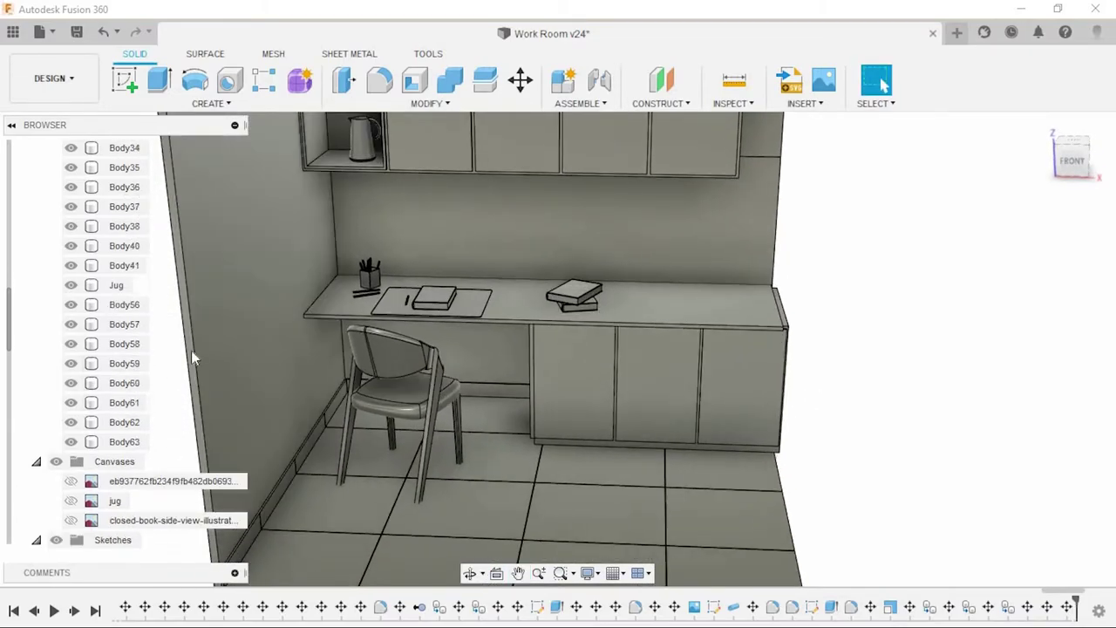
scroll(194, 357, down, 1)
Step: Place the mug photo as a canvas on a face
click(804, 157)
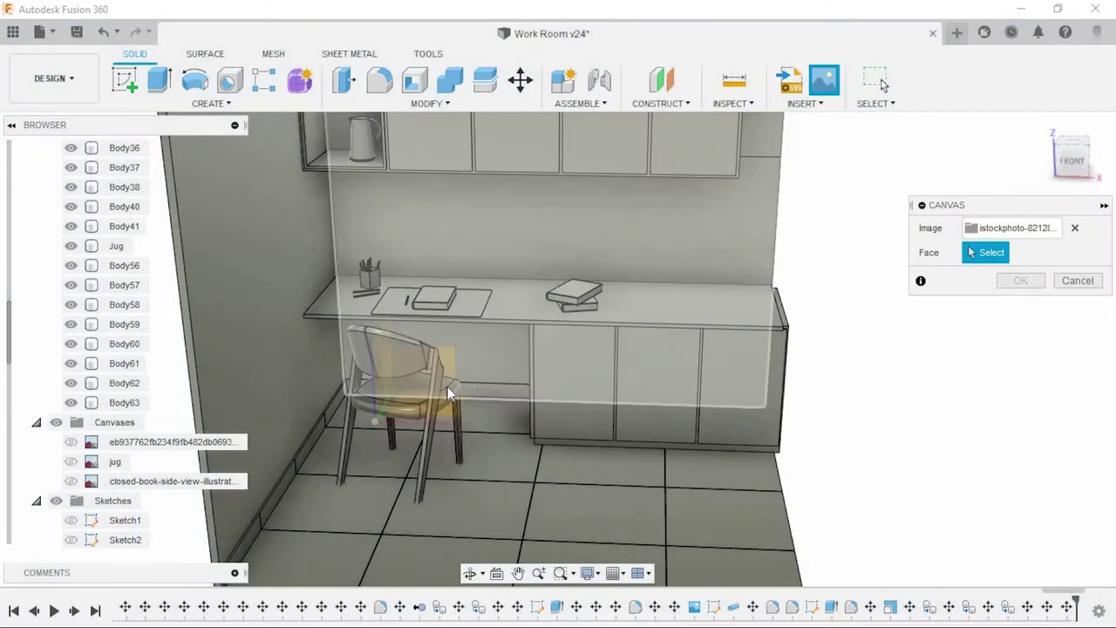
click(447, 386)
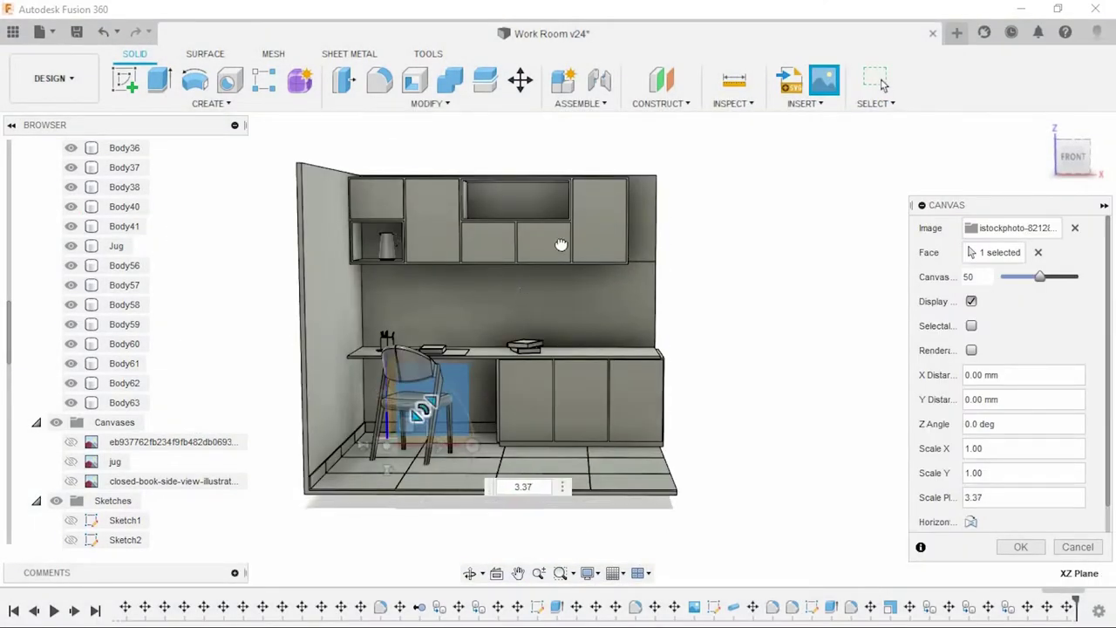
click(1018, 547)
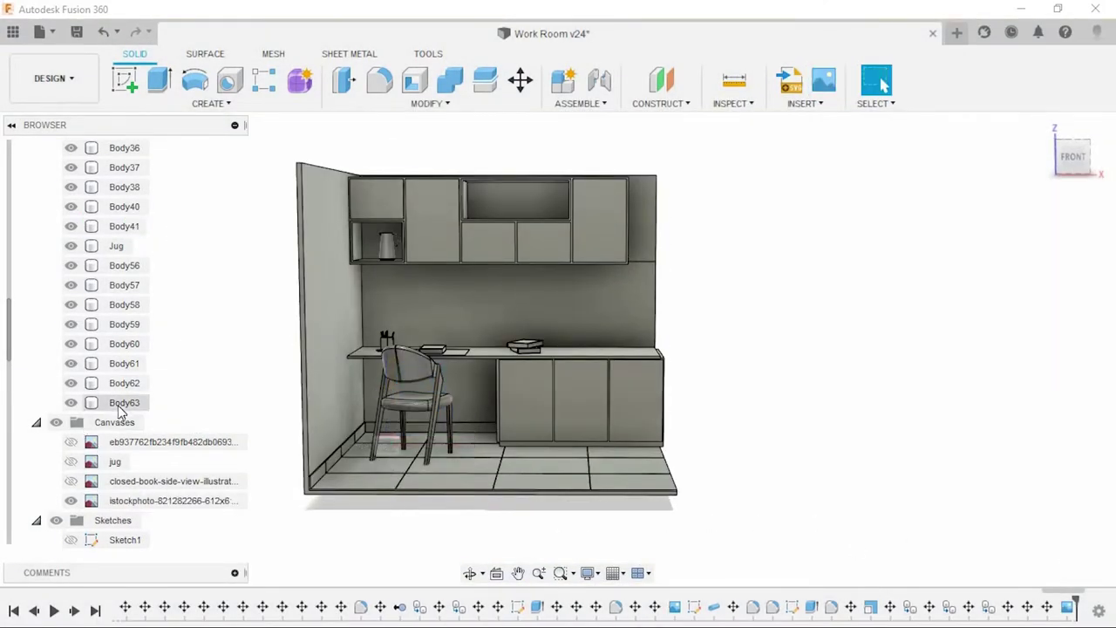
Step: Hide the Wall and all room bodies and fit the view to the mug canvas
click(71, 246)
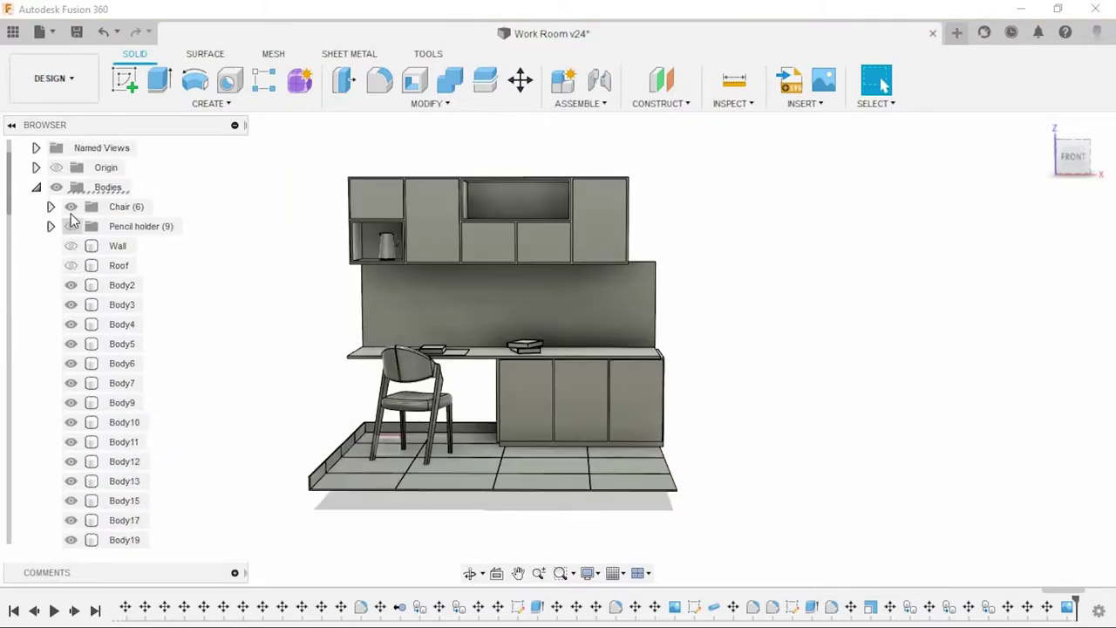
scroll(118, 343, down, 3)
shift+click(122, 363)
right_click(122, 363)
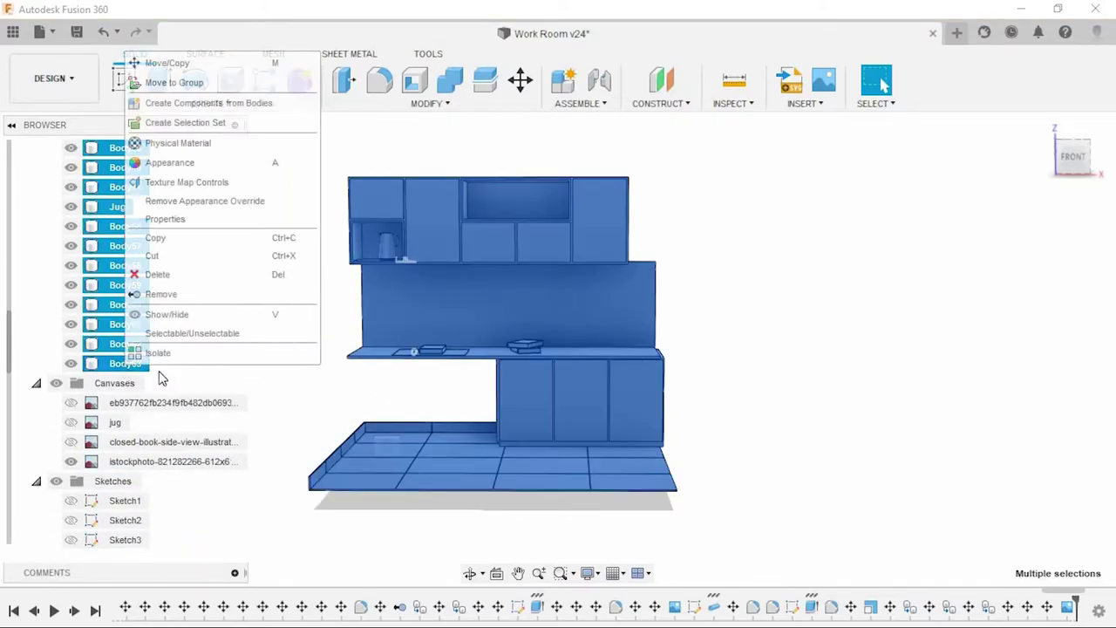
click(167, 314)
click(1045, 128)
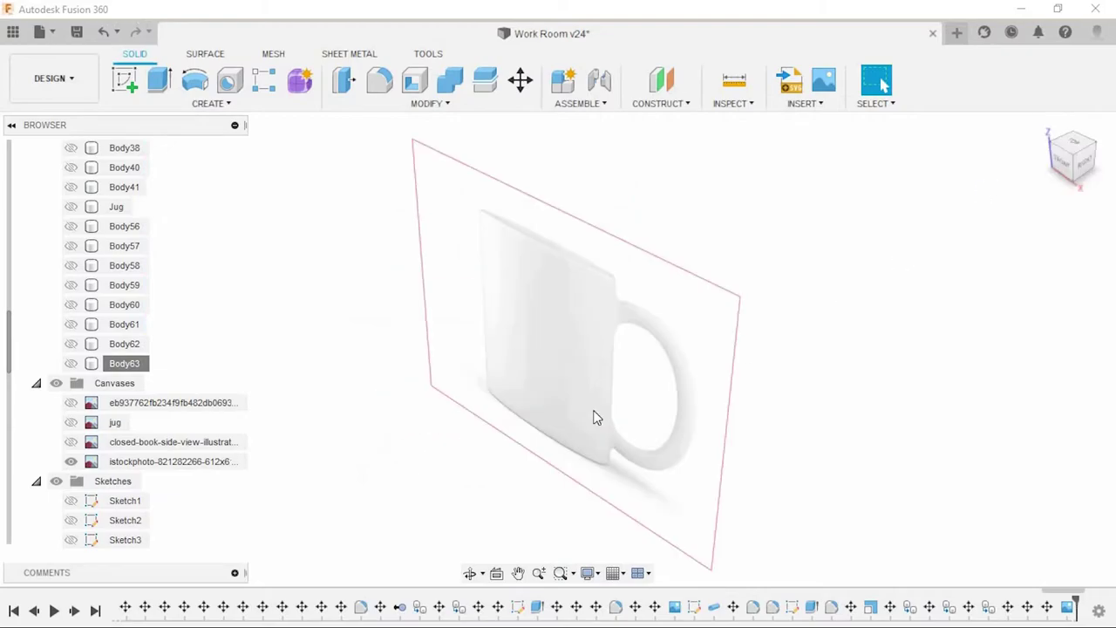
click(572, 305)
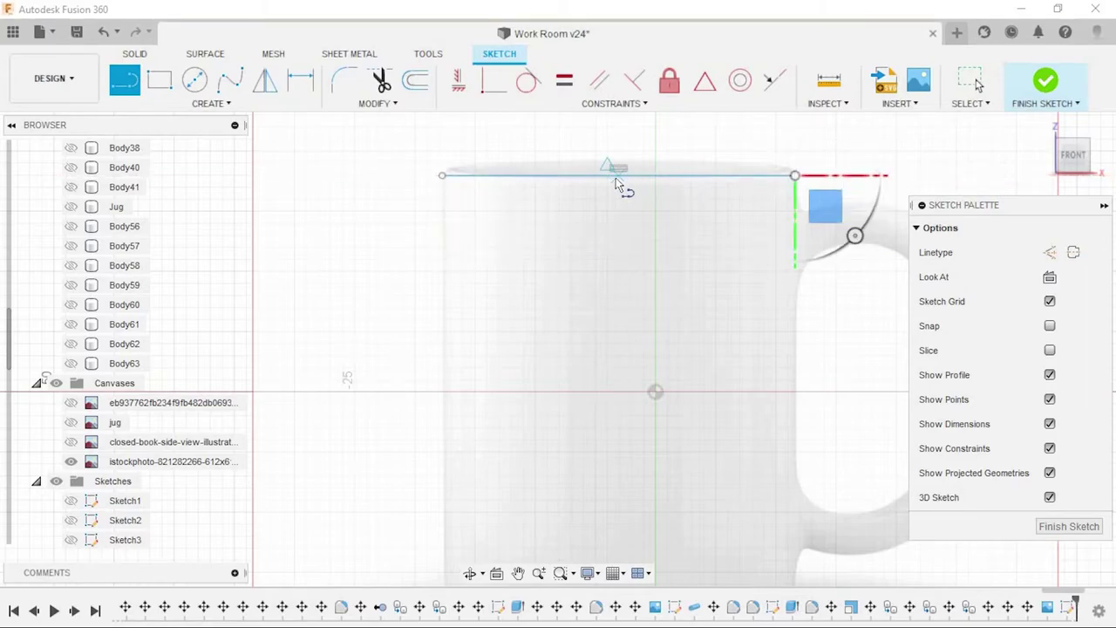
Step: Finish the mug's half profile and revolve it 360° around the centre line
click(615, 175)
scroll(615, 183, down, 3)
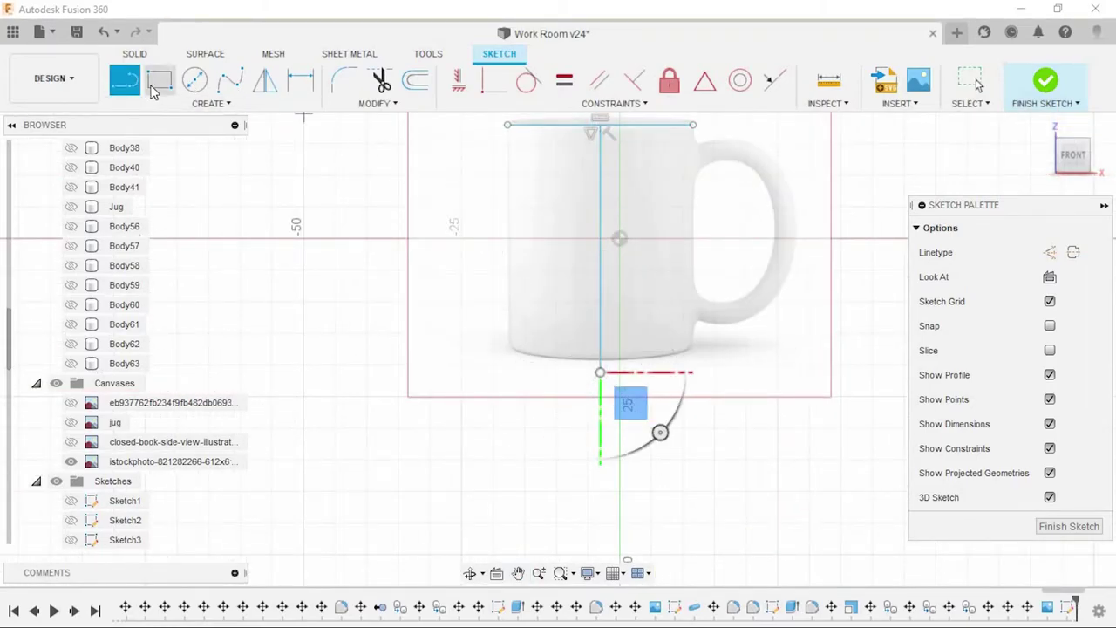
scroll(490, 176, up, 2)
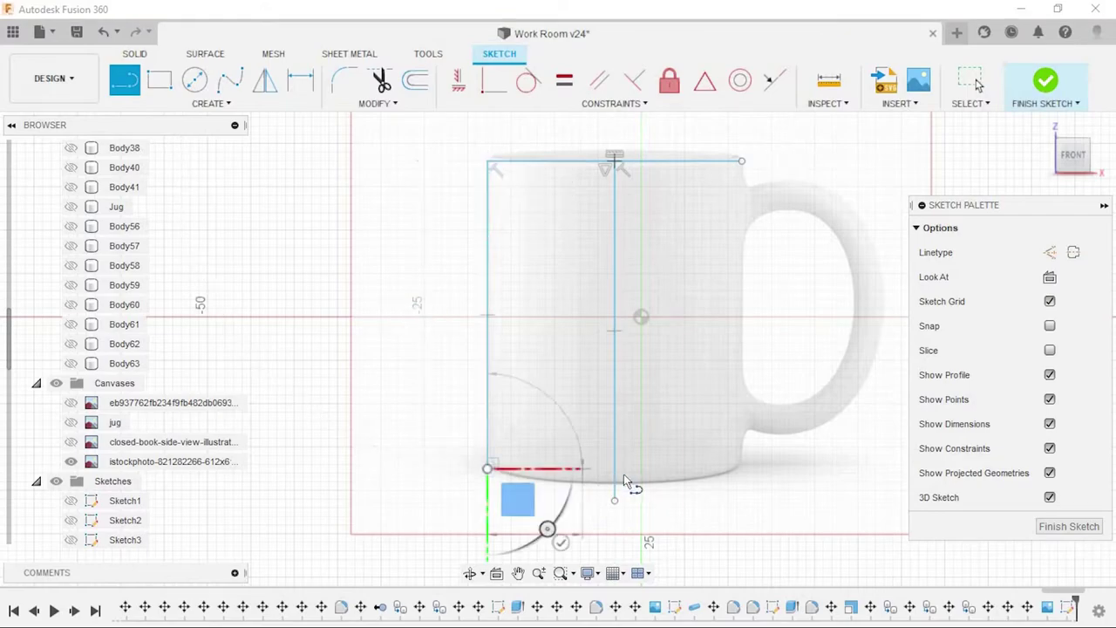
middle_drag(676, 257, 659, 234)
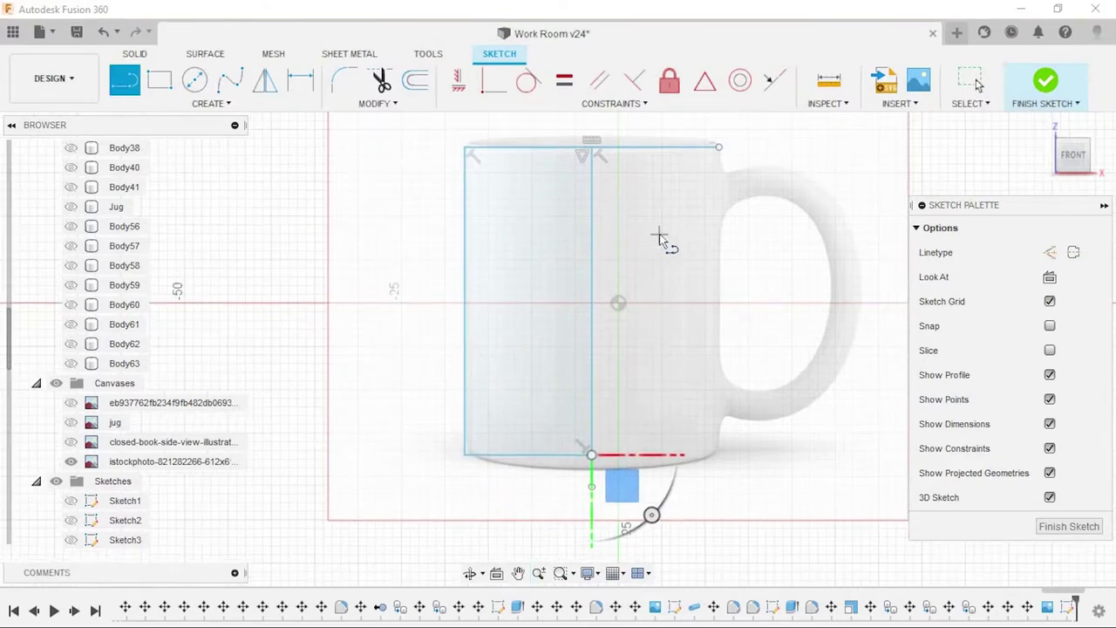
click(1046, 98)
click(195, 80)
click(592, 240)
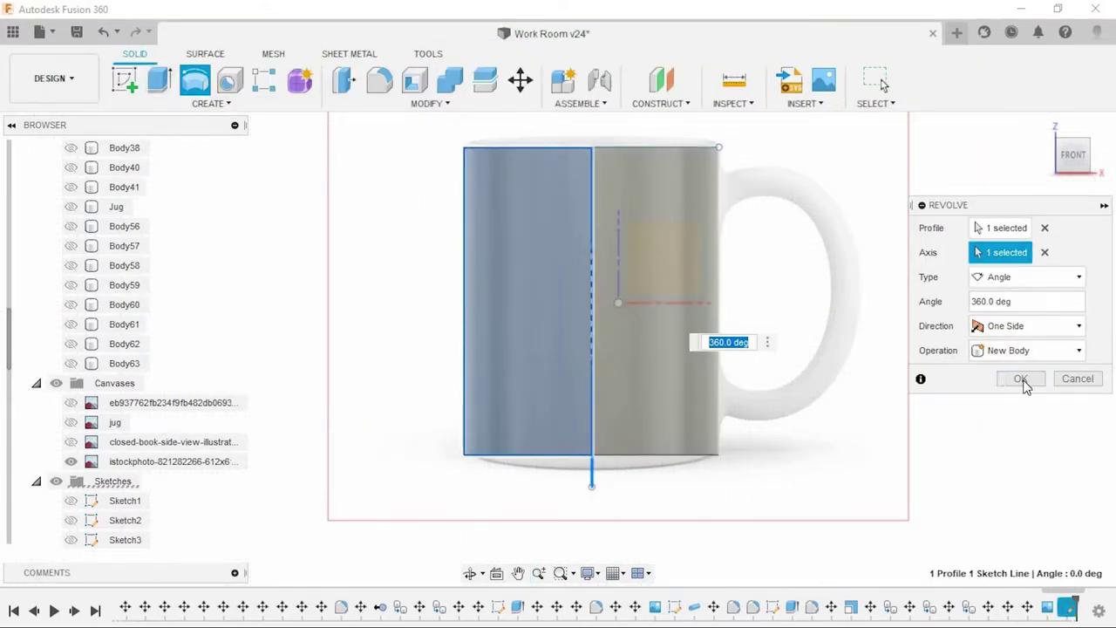
click(1022, 380)
Step: Round the mug's bottom edge with a fillet
shift+middle_drag(844, 336, 572, 488)
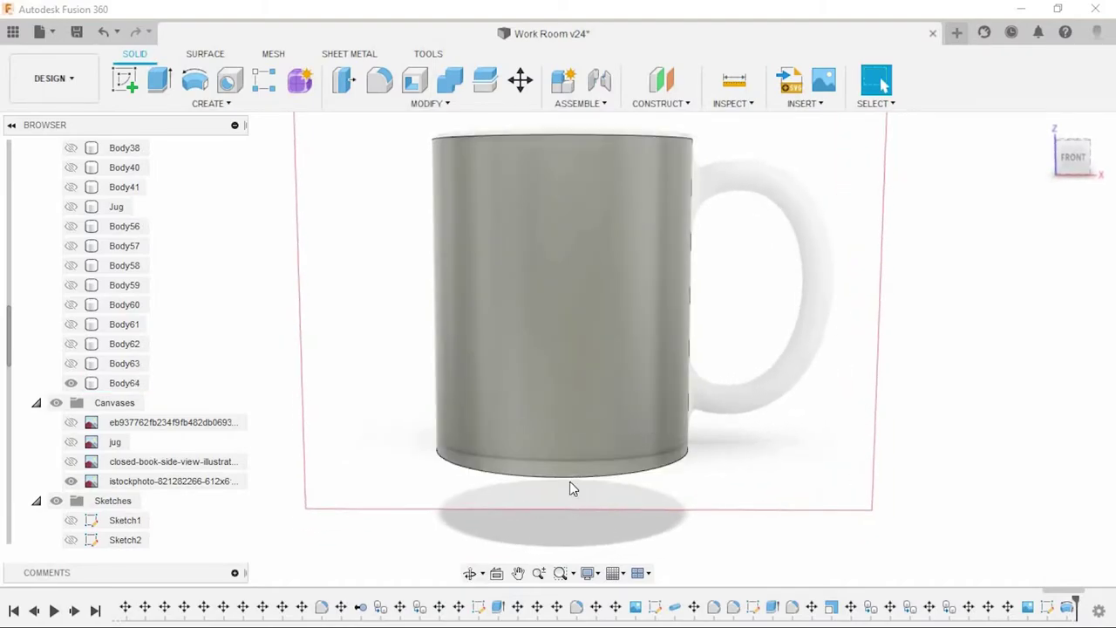
click(574, 475)
key(f)
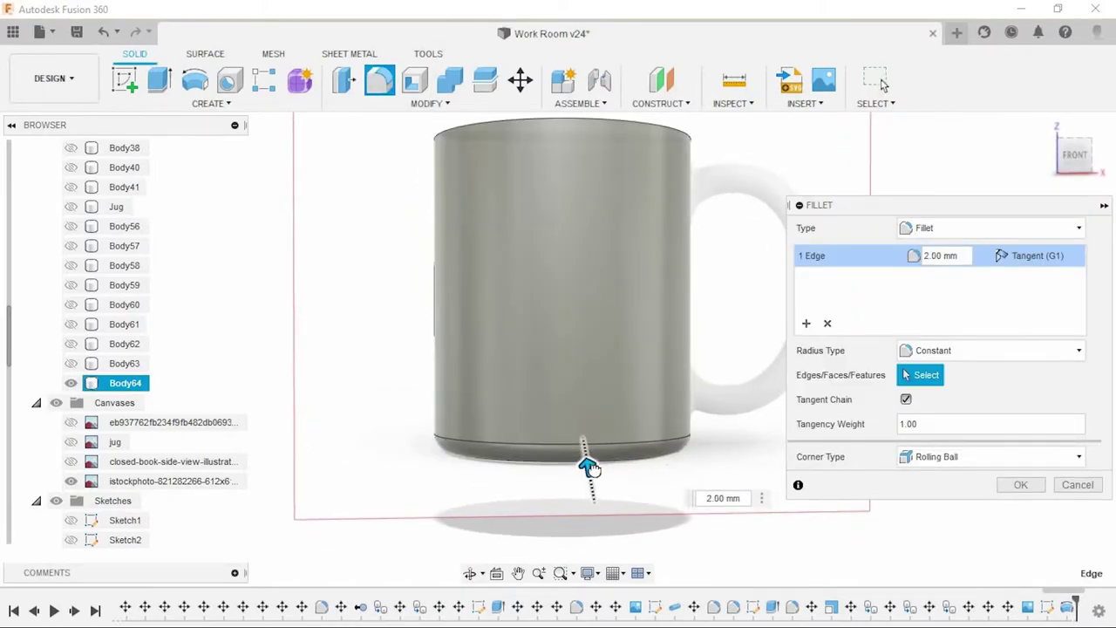
key(Return)
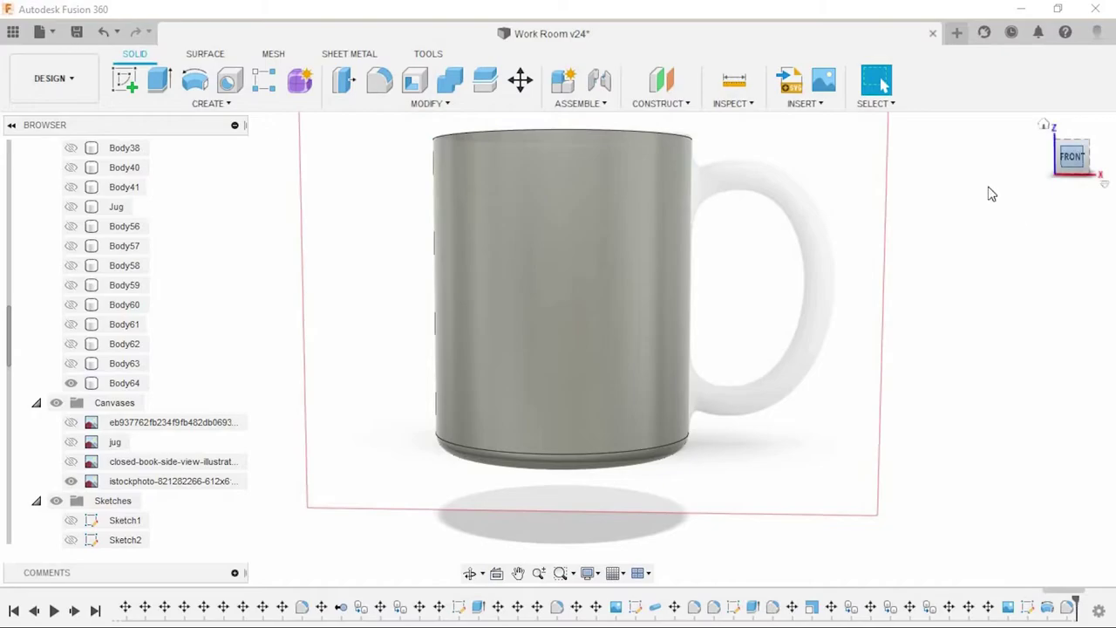
click(1072, 154)
Step: Trace the handle with a fit-point spline in a new sketch on the front plane
click(124, 80)
click(529, 295)
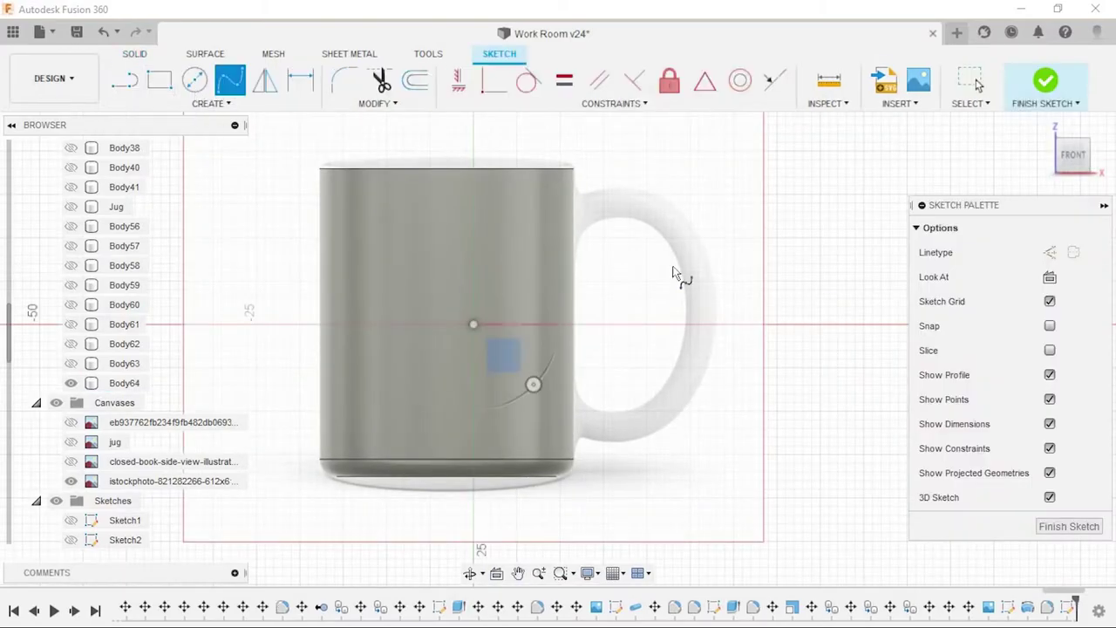
scroll(673, 273, up, 3)
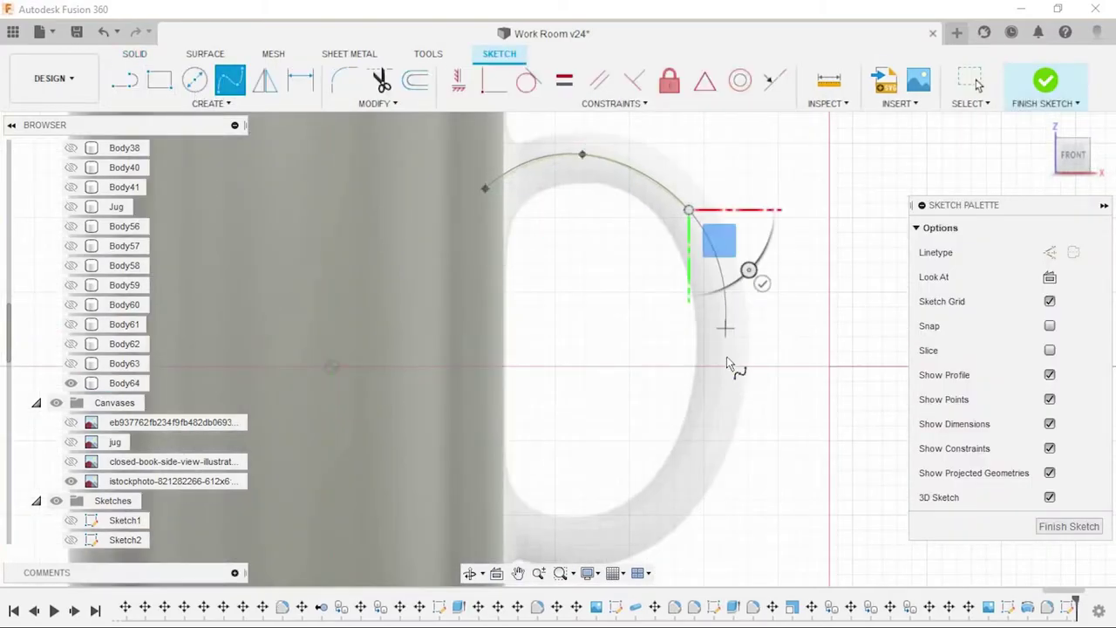
click(651, 514)
middle_drag(498, 545, 523, 493)
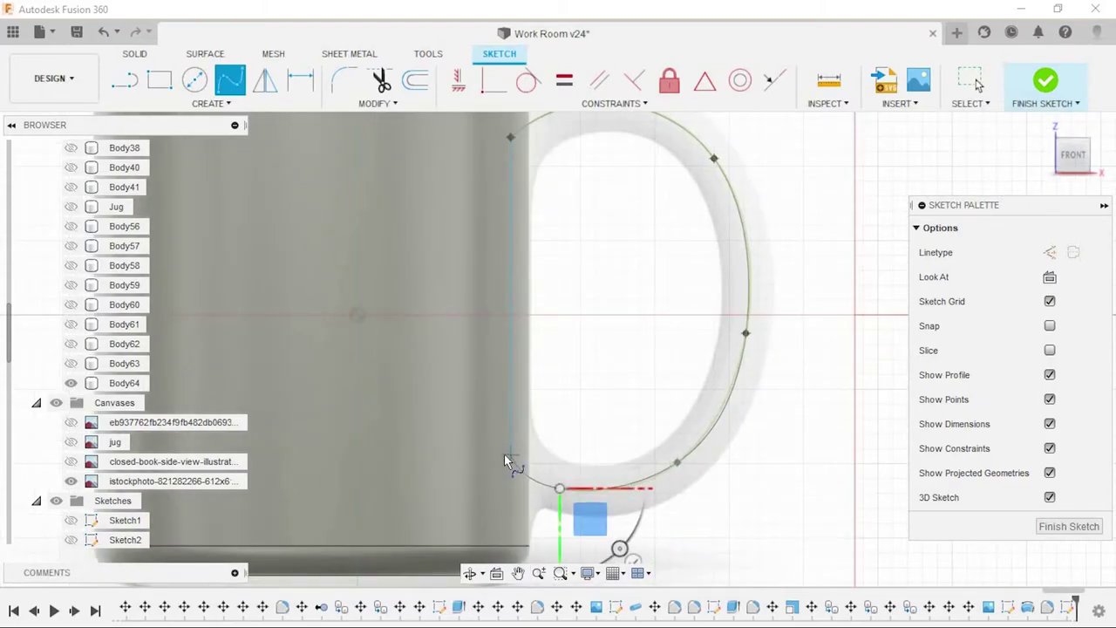
click(586, 528)
Step: Sweep a circular 2.8 mm pipe along the spline as a new handle body
click(211, 103)
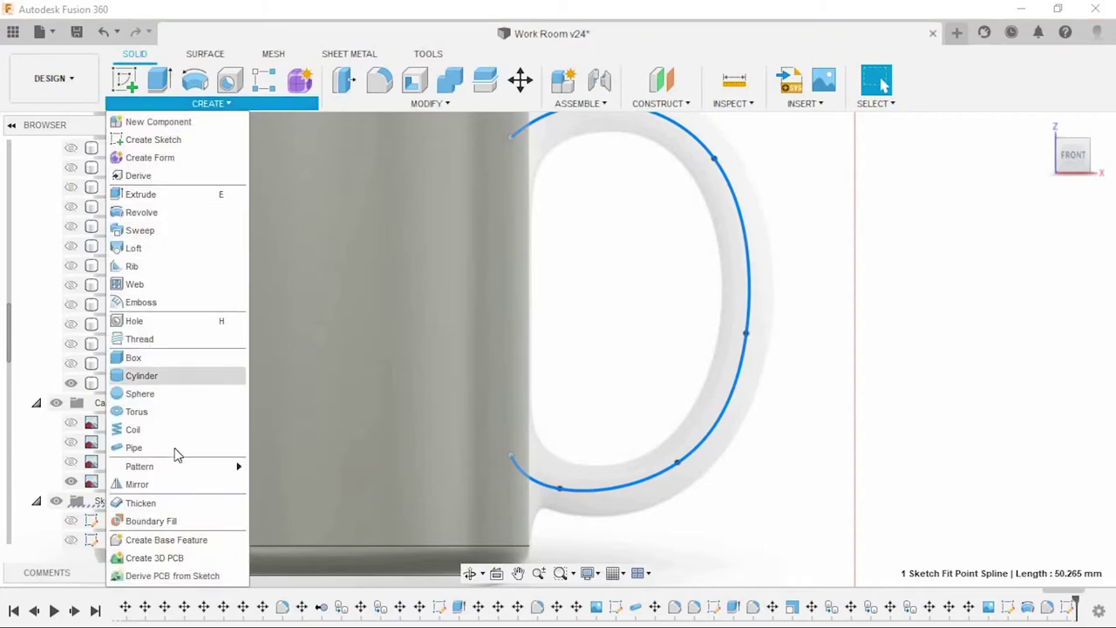
click(180, 450)
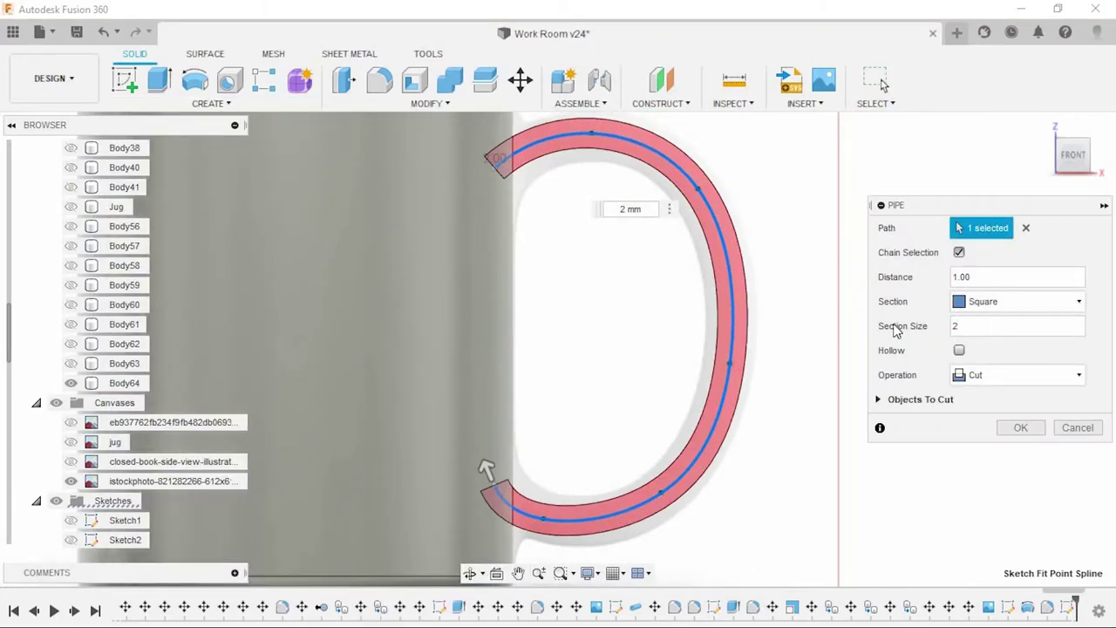
scroll(678, 303, down, 2)
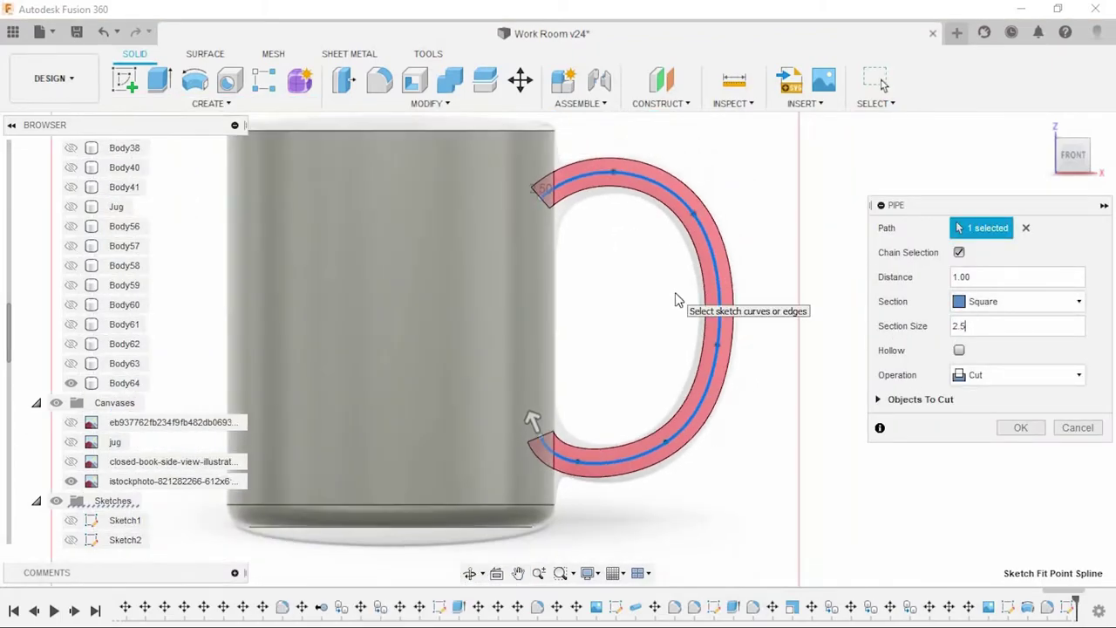
scroll(676, 299, up, 1)
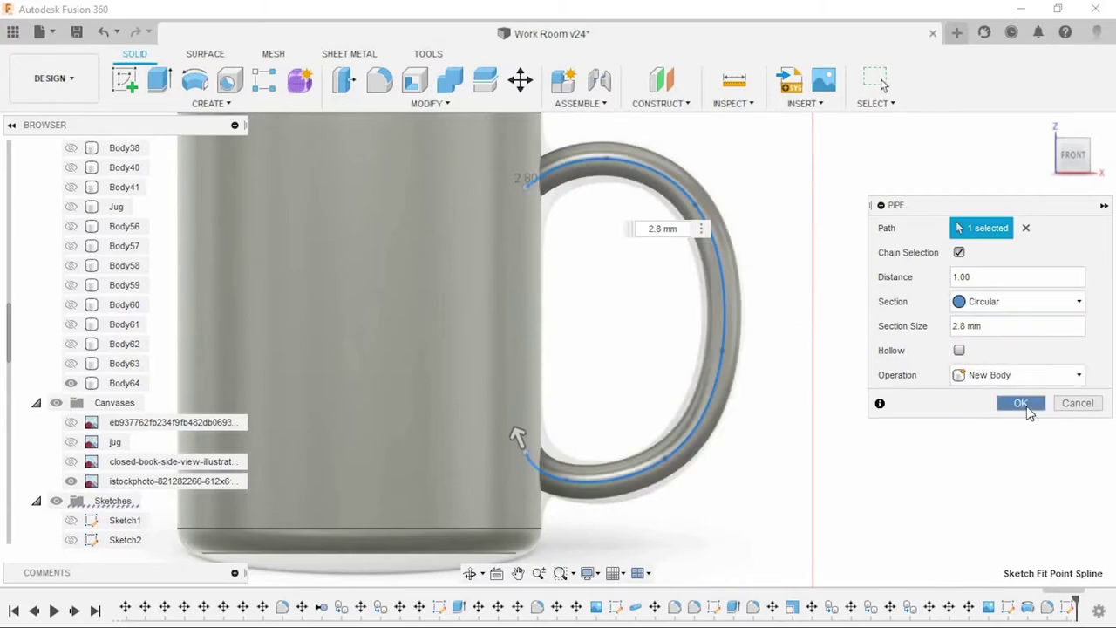
click(1027, 408)
mouse_move(773, 349)
shift+middle_down()
mouse_move(839, 412)
mouse_move(769, 354)
shift+middle_up()
scroll(305, 406, up, 5)
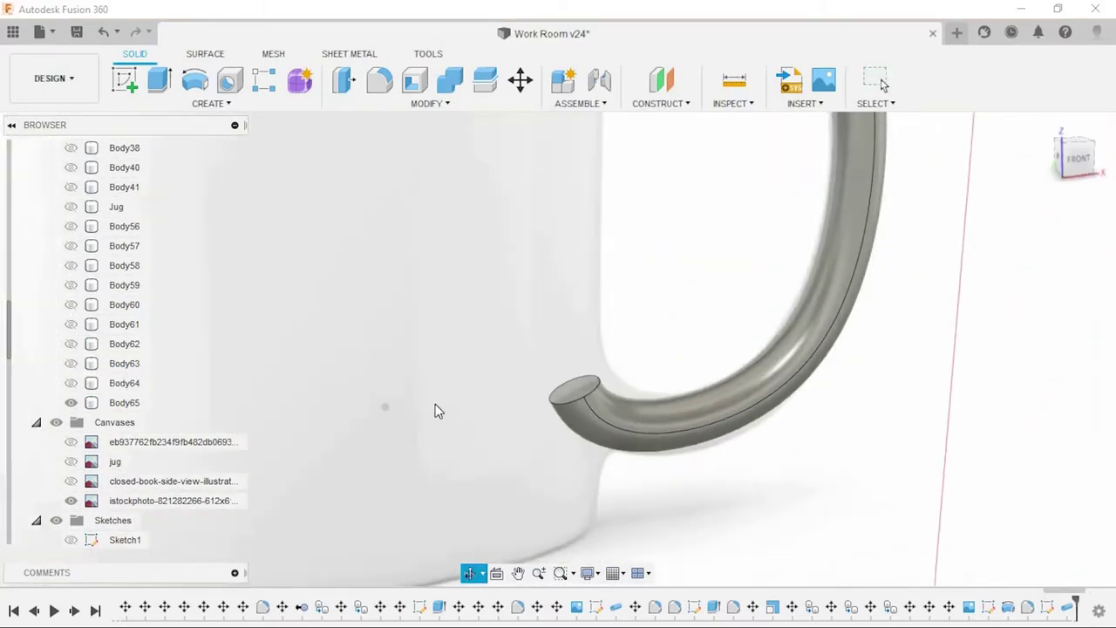
Step: Move the handle's end face into the mug body
key(m)
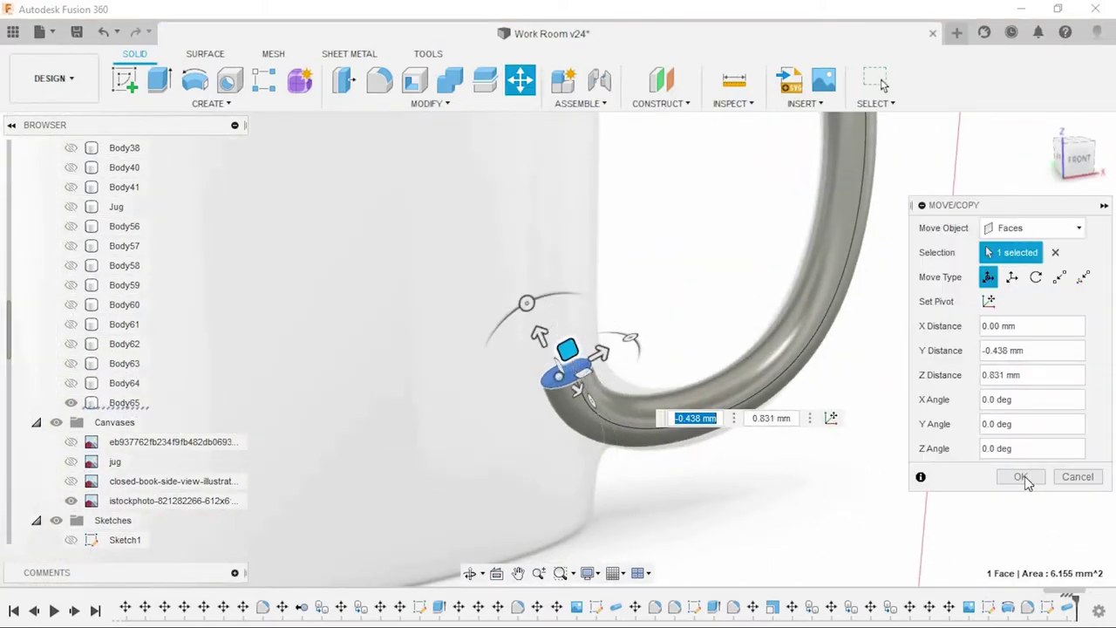
click(1021, 476)
scroll(557, 460, down, 5)
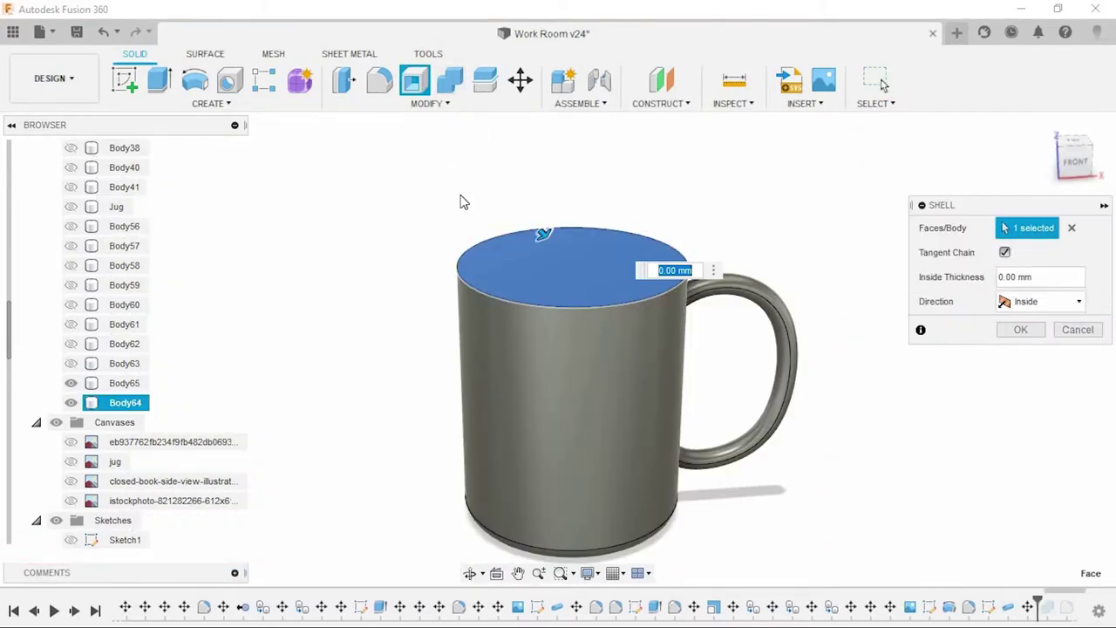
Step: Shell the mug to a 1 mm wall and round its two rim edges at 0.5 mm
key(BackSpace)
text(1)
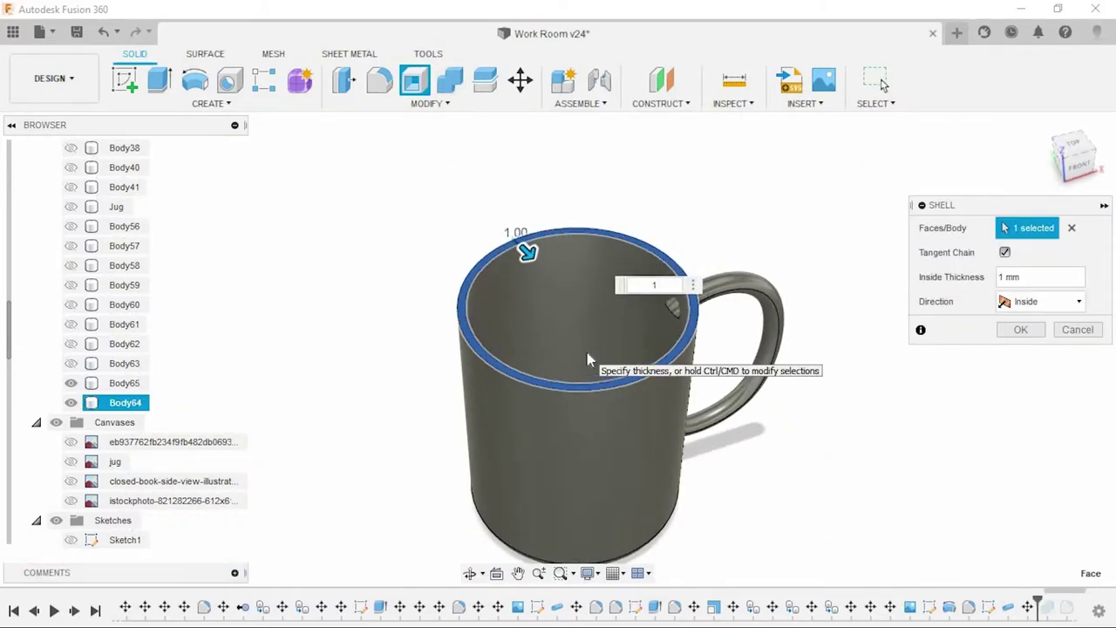
key(Return)
mouse_move(587, 356)
shift+middle_down()
mouse_move(735, 460)
mouse_move(780, 463)
mouse_move(732, 441)
shift+middle_up()
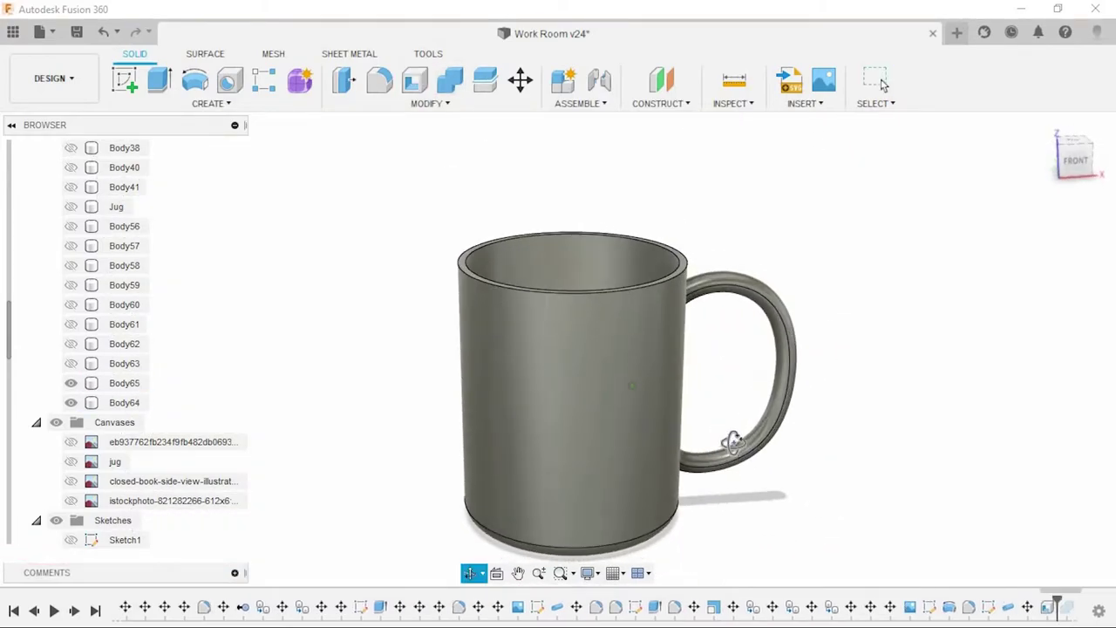
scroll(311, 244, down, 3)
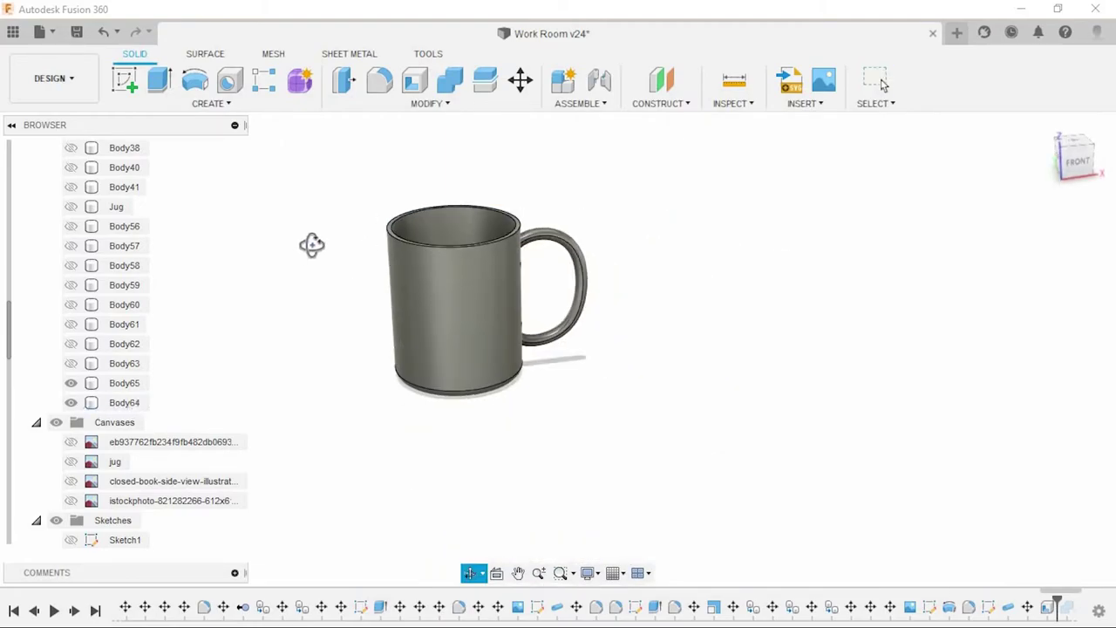
scroll(387, 236, up, 3)
click(1026, 459)
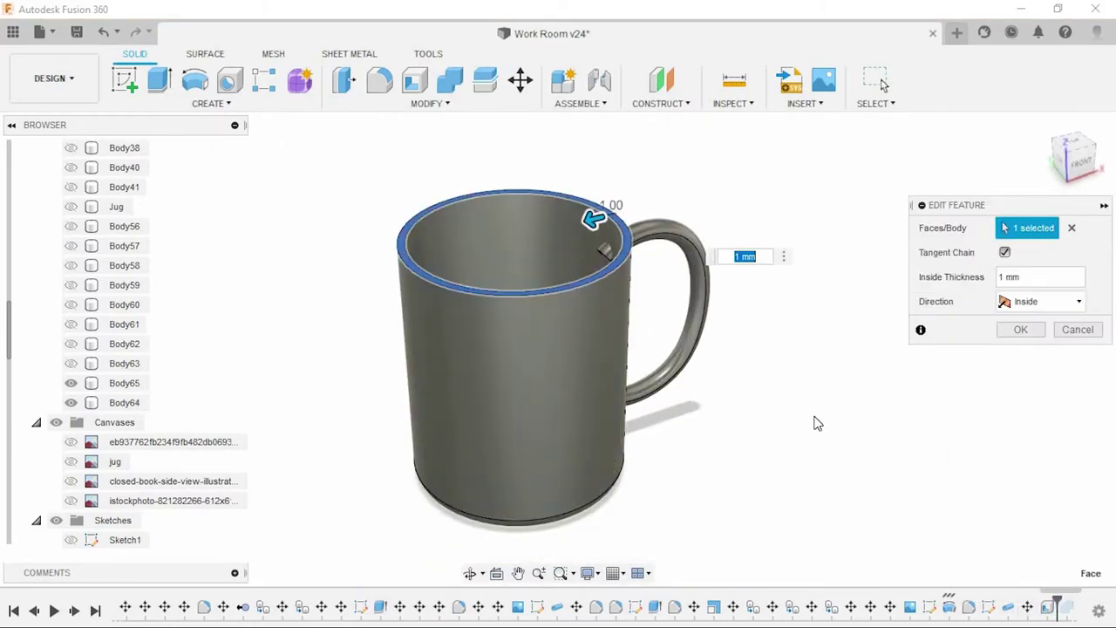
key(Return)
scroll(457, 279, up, 3)
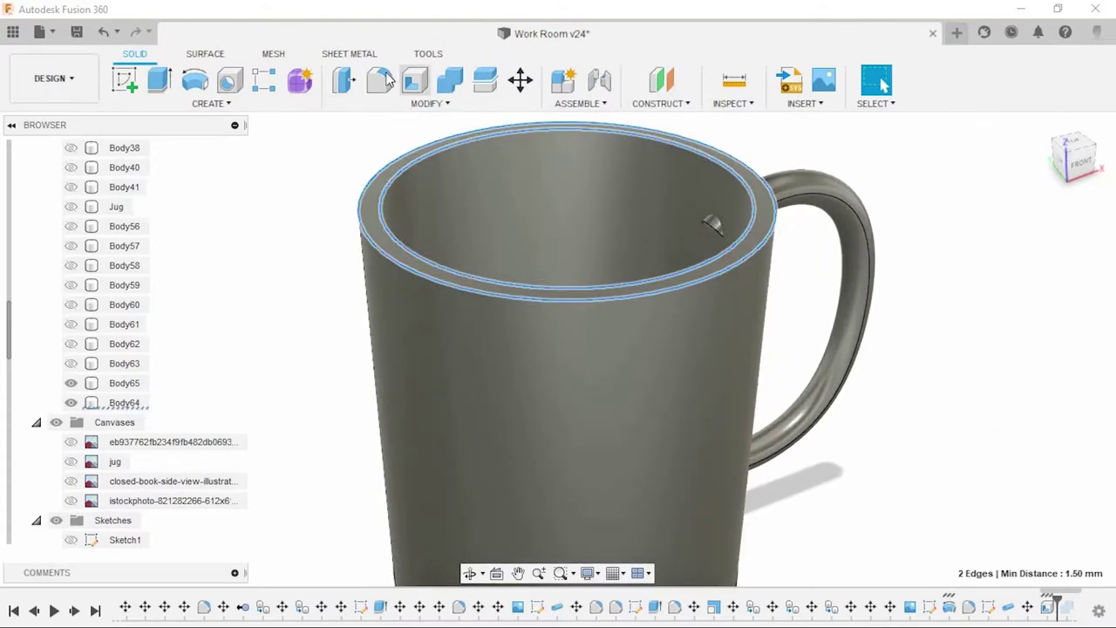
click(389, 80)
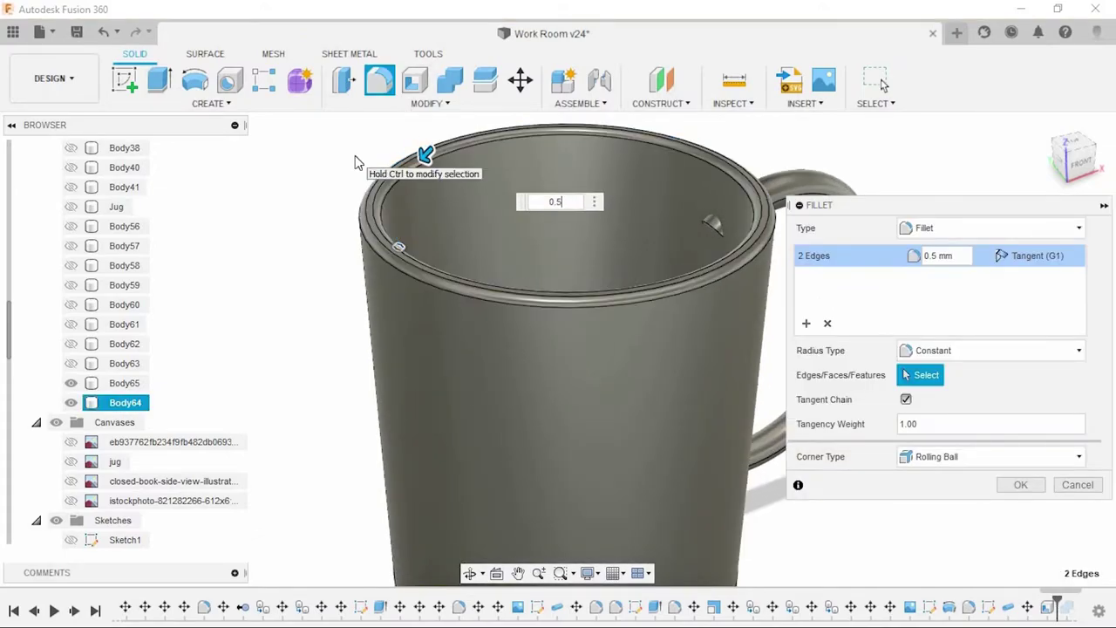
key(Return)
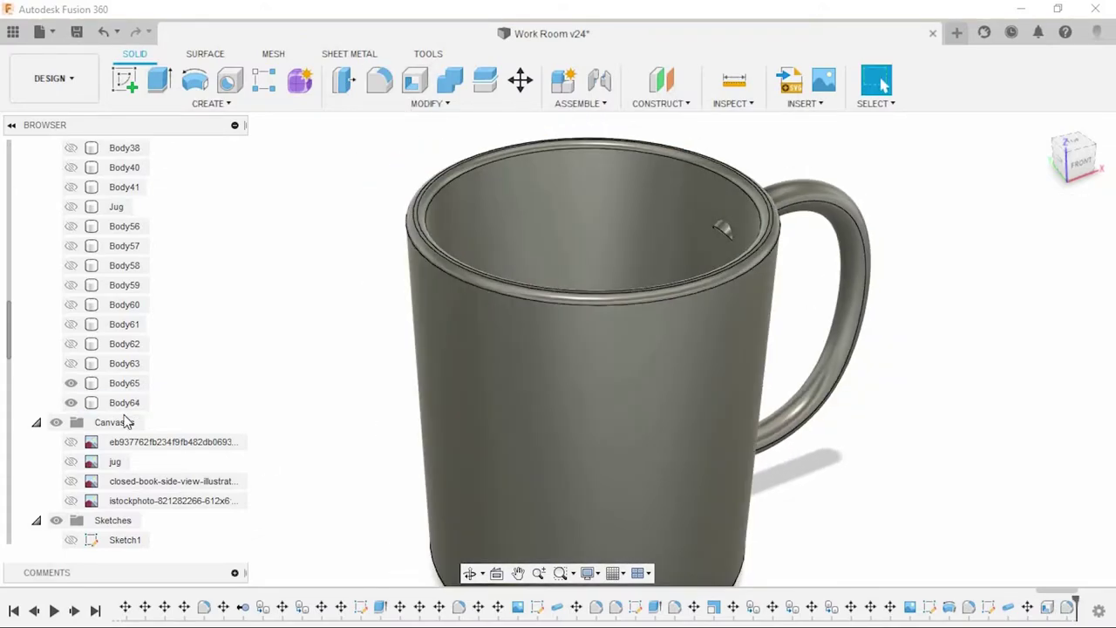
Step: Select the handle with the mug and fillet the two lower handle joint edges at 1.75 mm
ctrl+click(125, 383)
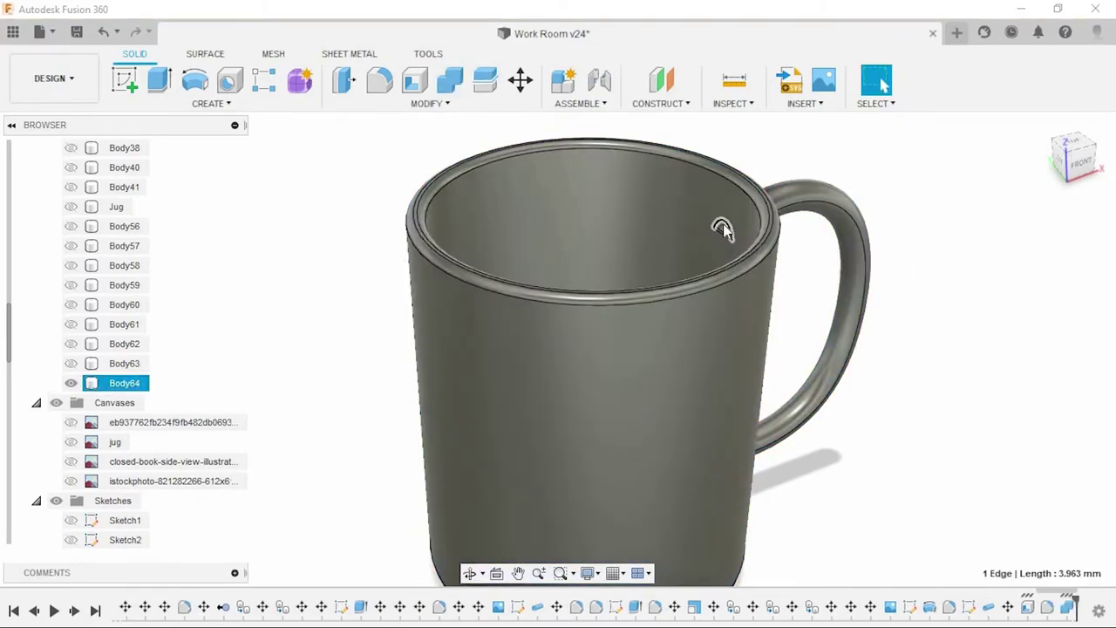
scroll(722, 232, up, 3)
scroll(722, 232, down, 3)
shift+middle_drag(934, 370, 752, 518)
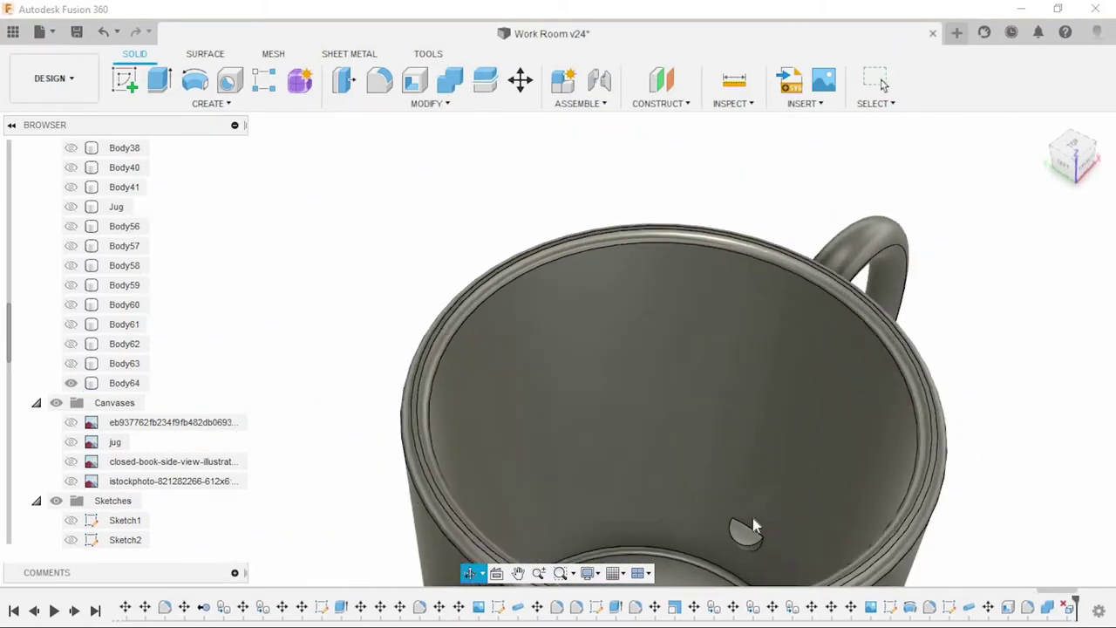
scroll(792, 506, down, 3)
shift+middle_drag(791, 443, 705, 418)
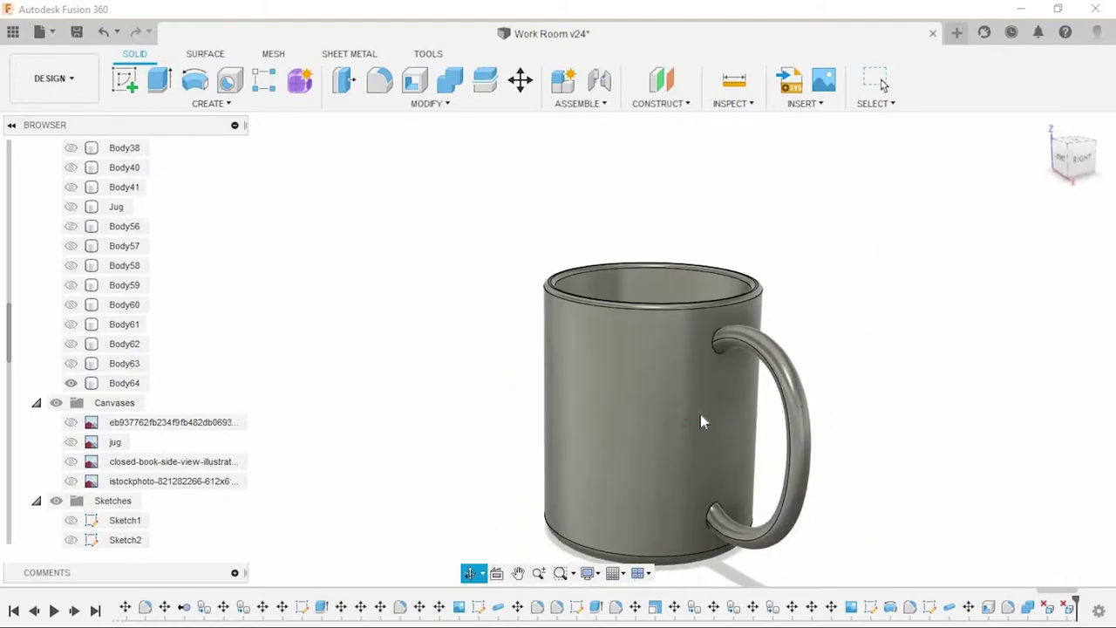
scroll(755, 497, up, 5)
key(f)
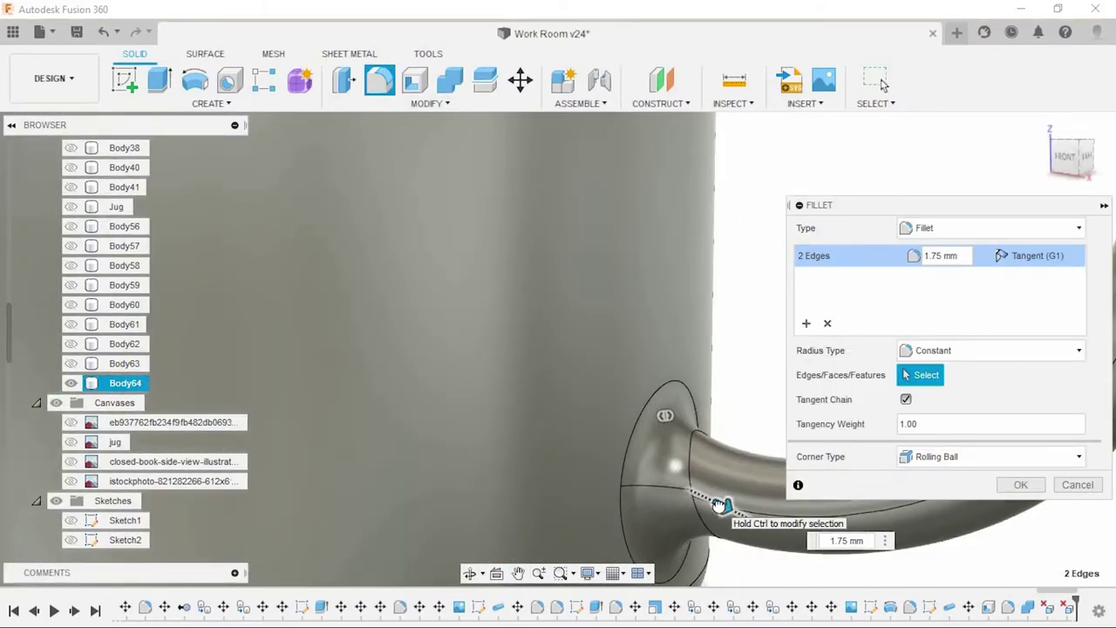
click(1002, 486)
scroll(882, 398, down, 5)
scroll(889, 428, down, 3)
mouse_move(889, 428)
shift+middle_down()
mouse_move(914, 413)
mouse_move(922, 502)
mouse_move(941, 352)
shift+middle_up()
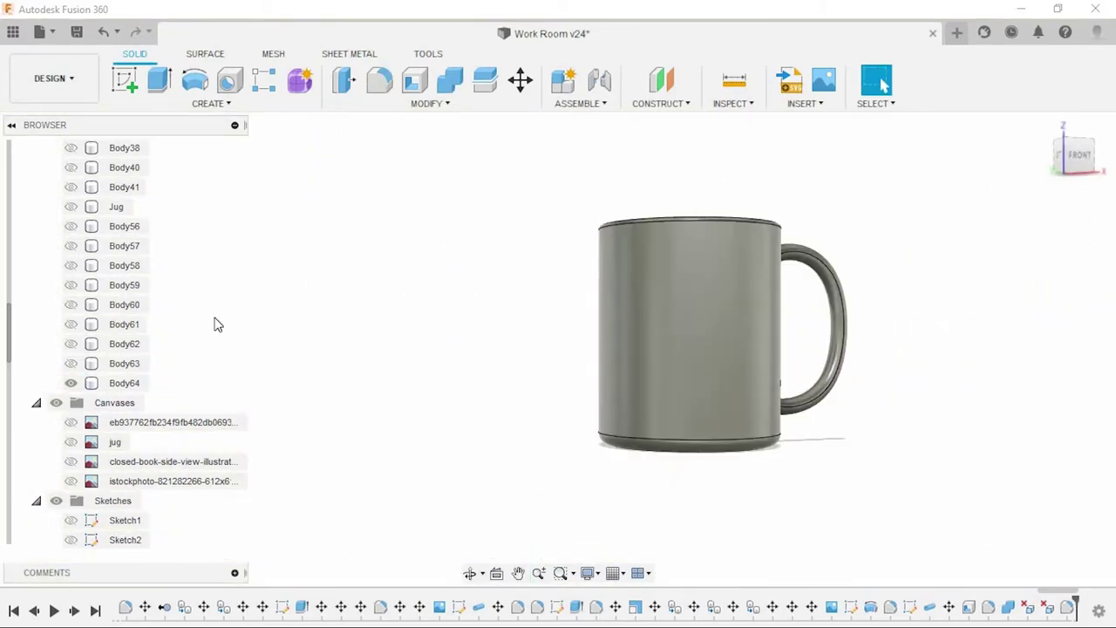
Step: Show the Wall and other room bodies again, then select the mug body Body64
shift+click(120, 215)
right_click(120, 214)
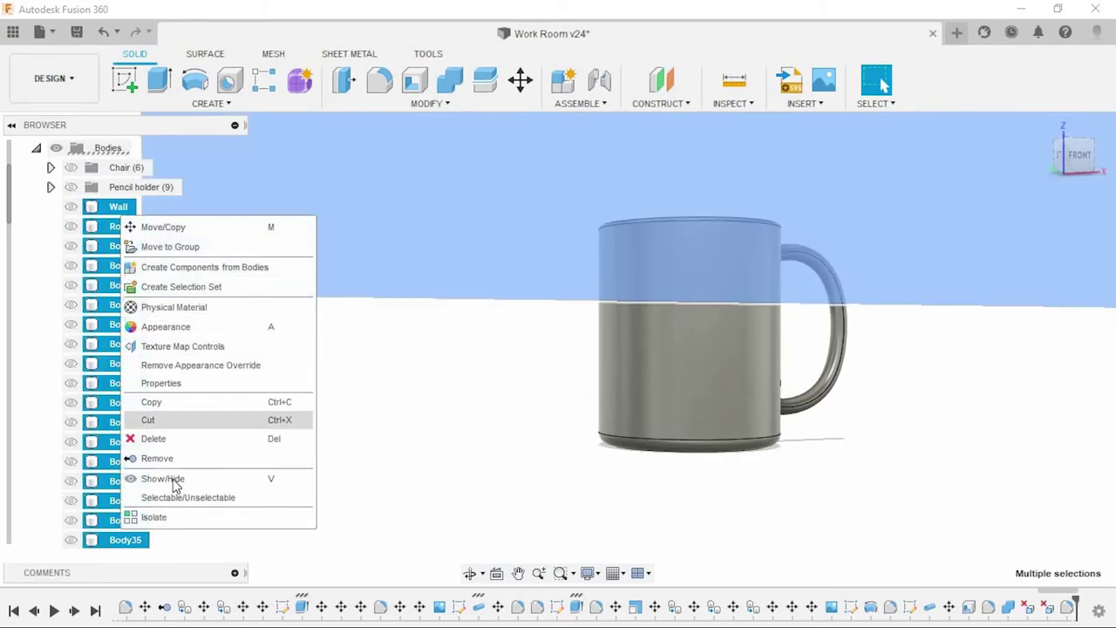
click(174, 478)
key(Escape)
click(124, 362)
scroll(340, 395, down, 3)
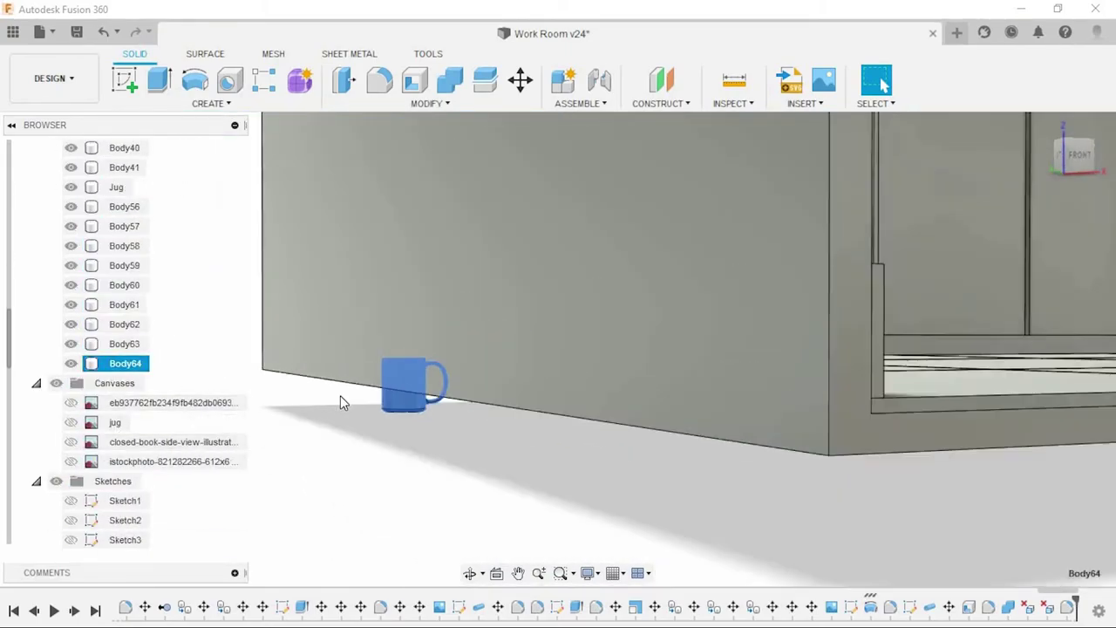
scroll(462, 246, down, 3)
Step: Move the mug up onto the desk between the books
key(m)
click(1071, 156)
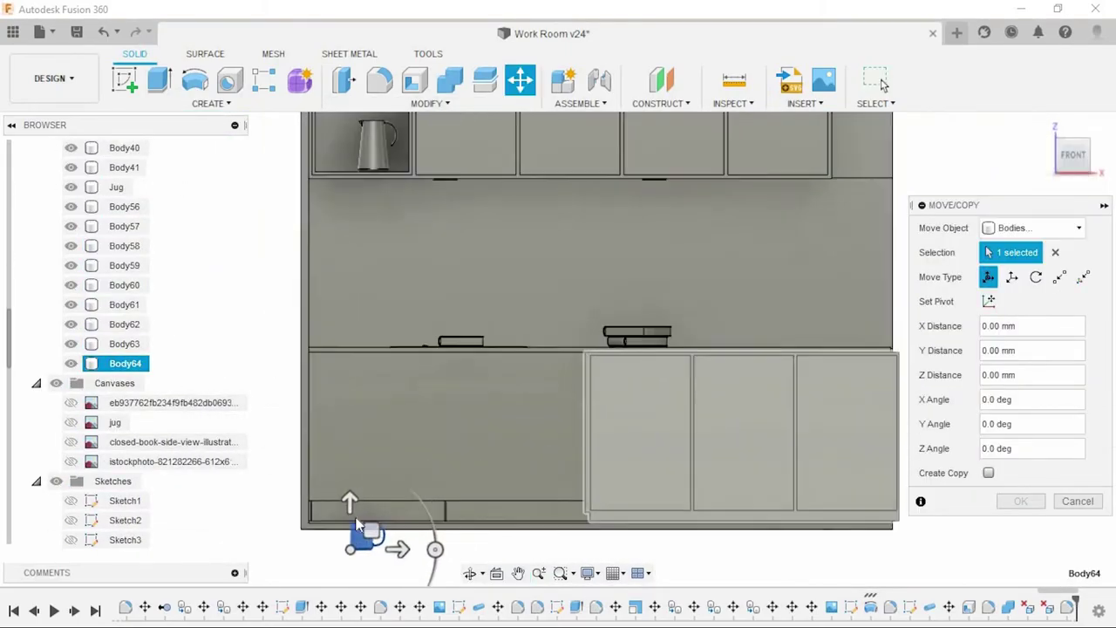
scroll(488, 349, up, 5)
drag(324, 535, 555, 298)
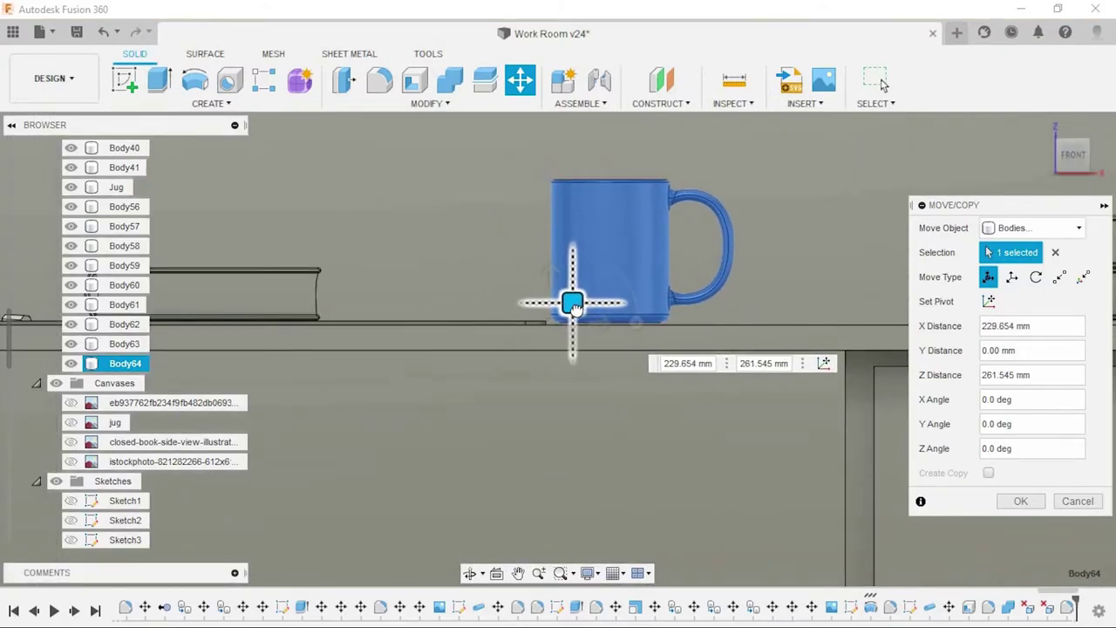
scroll(498, 399, down, 5)
shift+middle_drag(497, 399, 498, 449)
scroll(498, 448, up, 2)
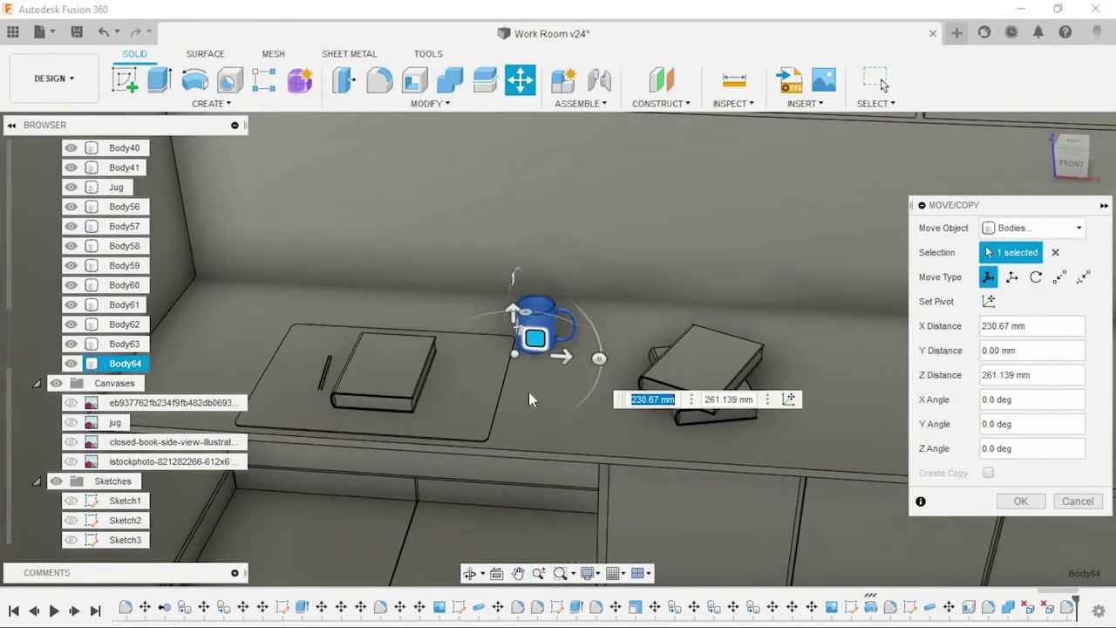
shift+middle_drag(528, 392, 823, 371)
key(Return)
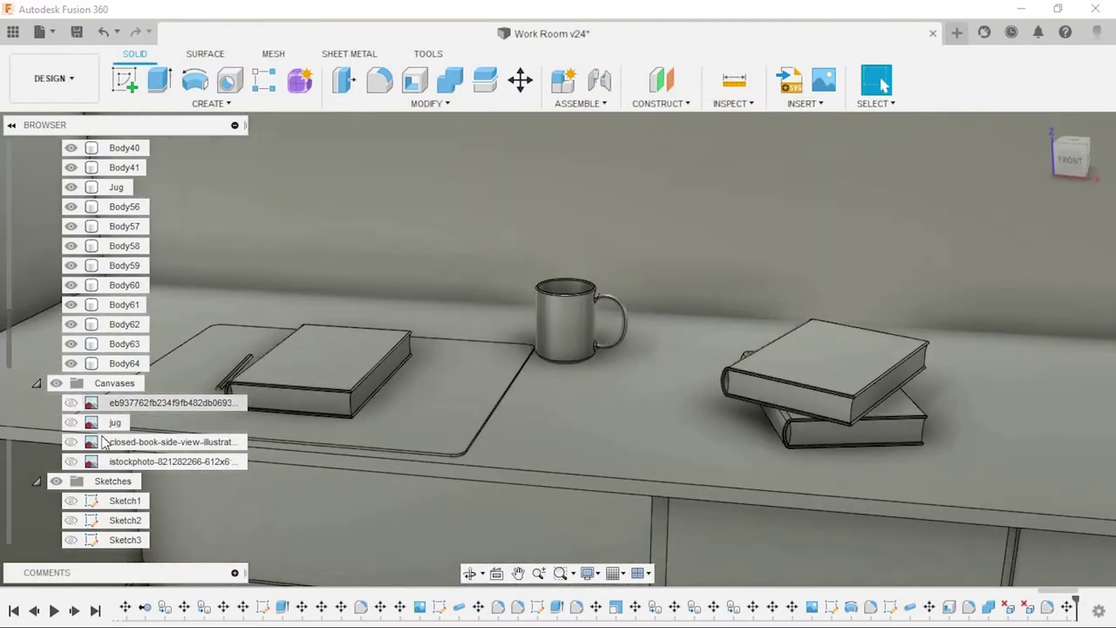
Step: Scale the mug uniformly by 0.806
click(209, 103)
click(427, 103)
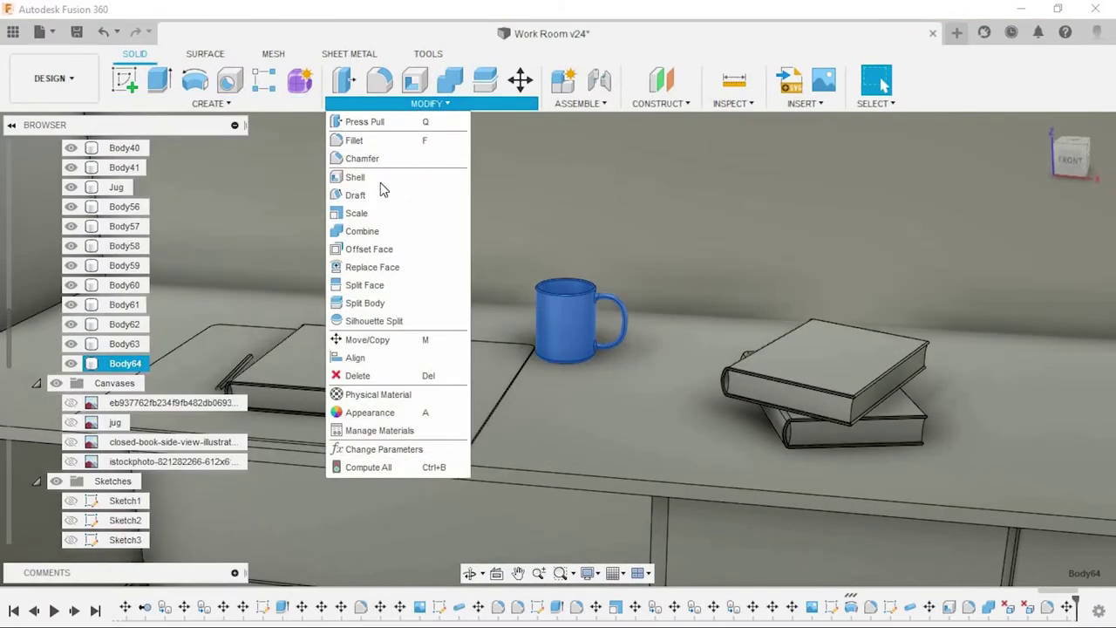
click(367, 212)
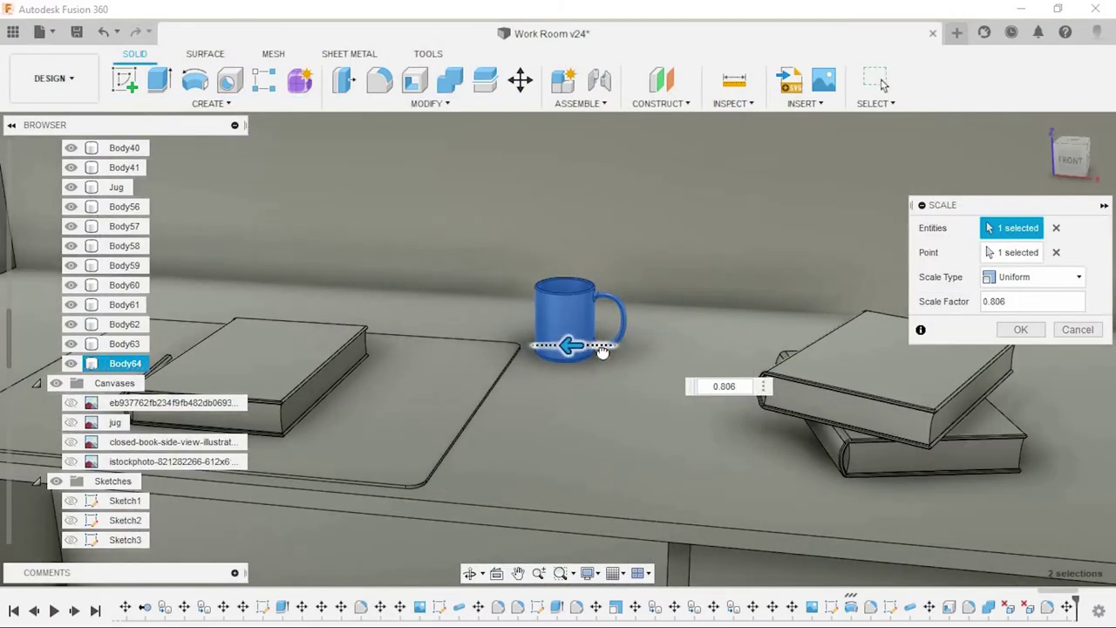
key(Return)
Step: Lower the scaled mug so it rests on the desktop surface
click(1071, 158)
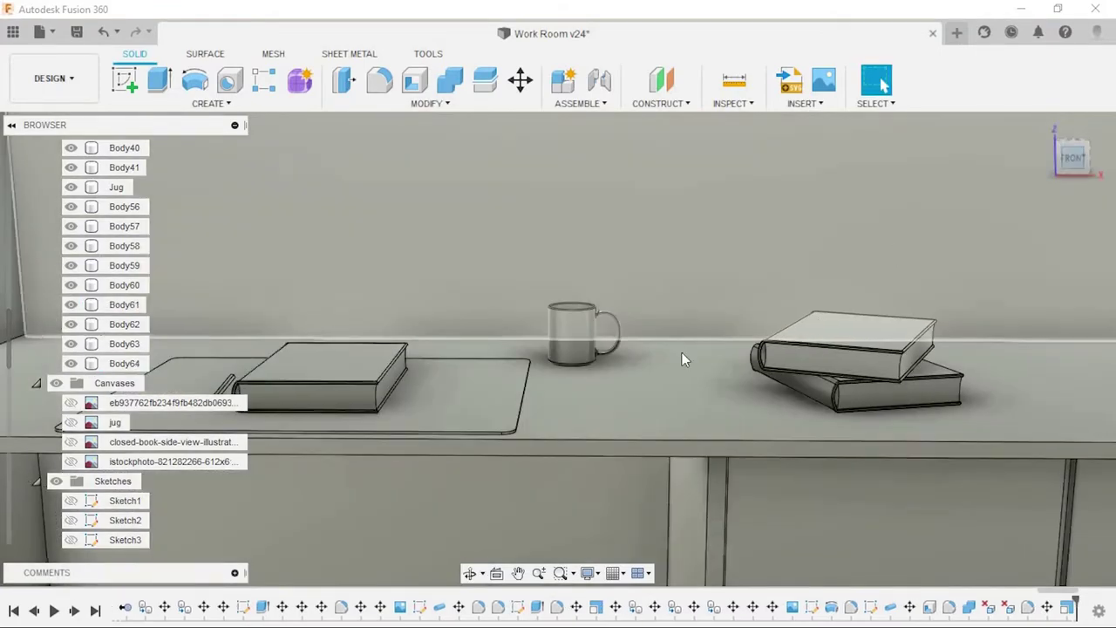
scroll(683, 355, up, 4)
click(520, 79)
scroll(516, 348, up, 2)
scroll(478, 388, up, 2)
drag(475, 383, 476, 398)
scroll(610, 332, down, 3)
shift+middle_drag(610, 332, 610, 296)
scroll(611, 314, up, 3)
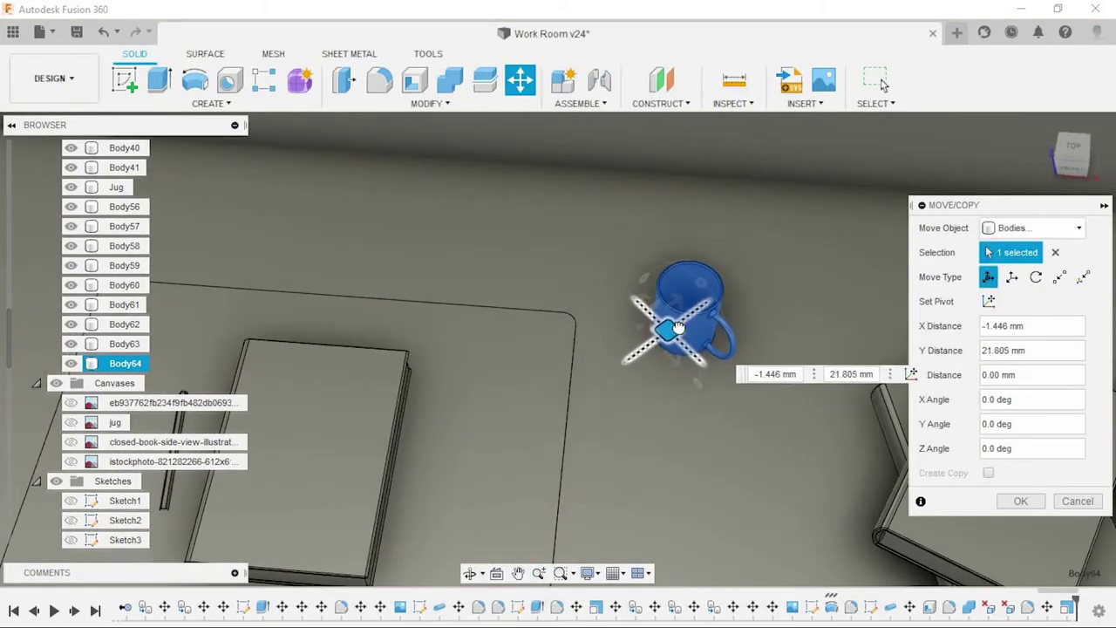
click(1020, 500)
scroll(767, 373, down, 3)
mouse_move(767, 373)
shift+middle_down()
mouse_move(791, 340)
mouse_move(132, 277)
shift+middle_up()
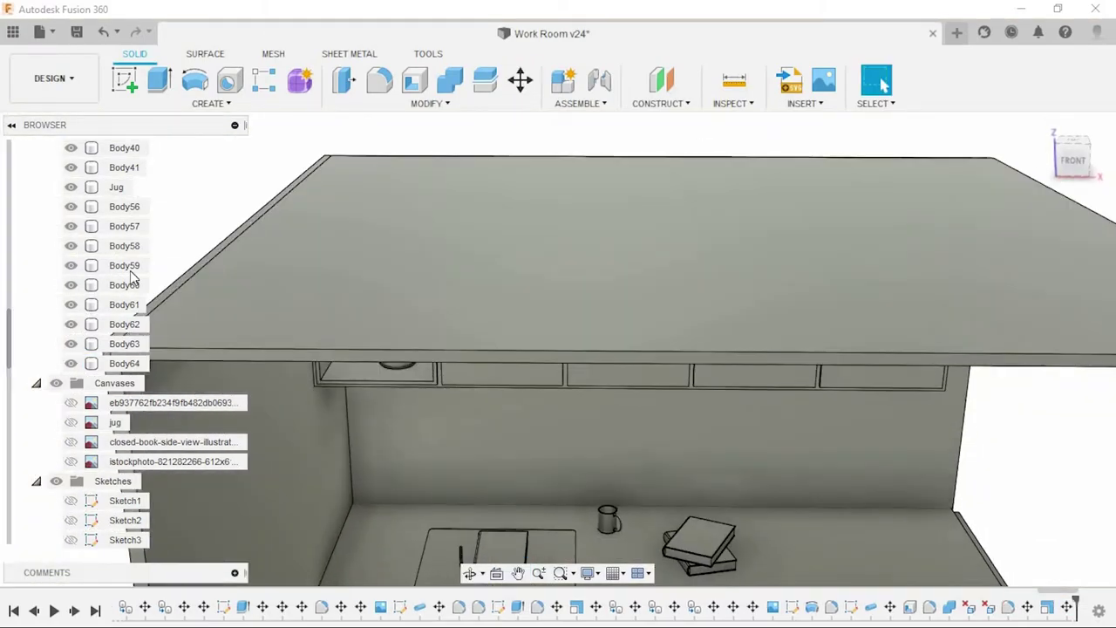
Step: Hide the Roof body and show the Chair and Pencil holder bodies
scroll(123, 256, up, 1)
click(71, 265)
shift+middle_drag(655, 486, 78, 259)
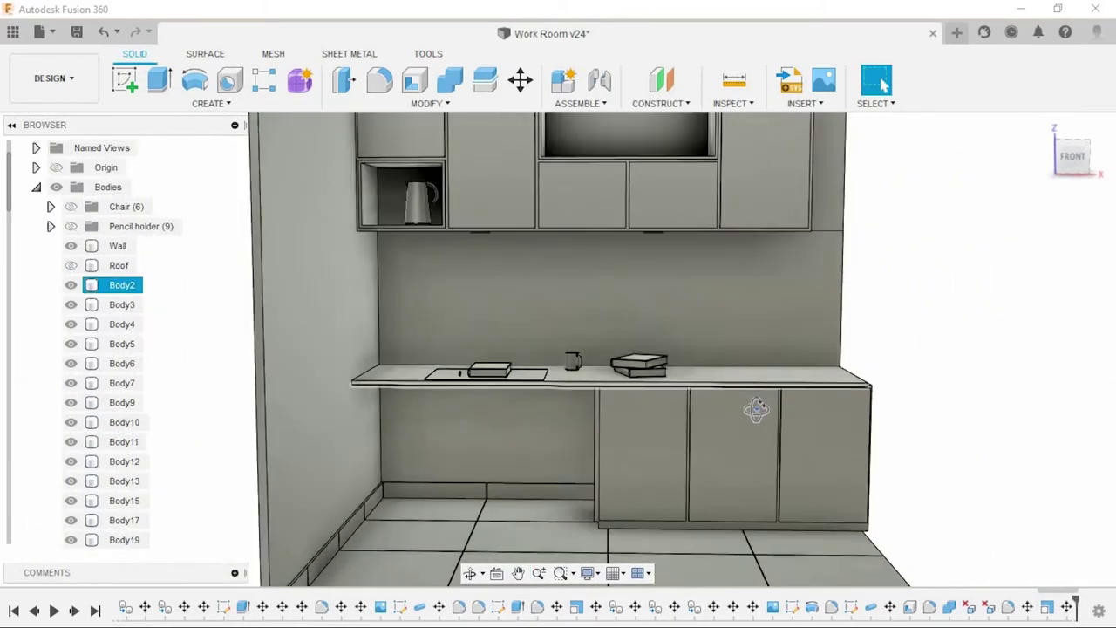
click(70, 226)
click(70, 207)
mouse_move(959, 407)
shift+middle_down()
mouse_move(942, 366)
mouse_move(907, 377)
mouse_move(976, 324)
mouse_move(926, 366)
mouse_move(834, 332)
shift+middle_up()
scroll(935, 362, up, 3)
scroll(887, 333, down, 2)
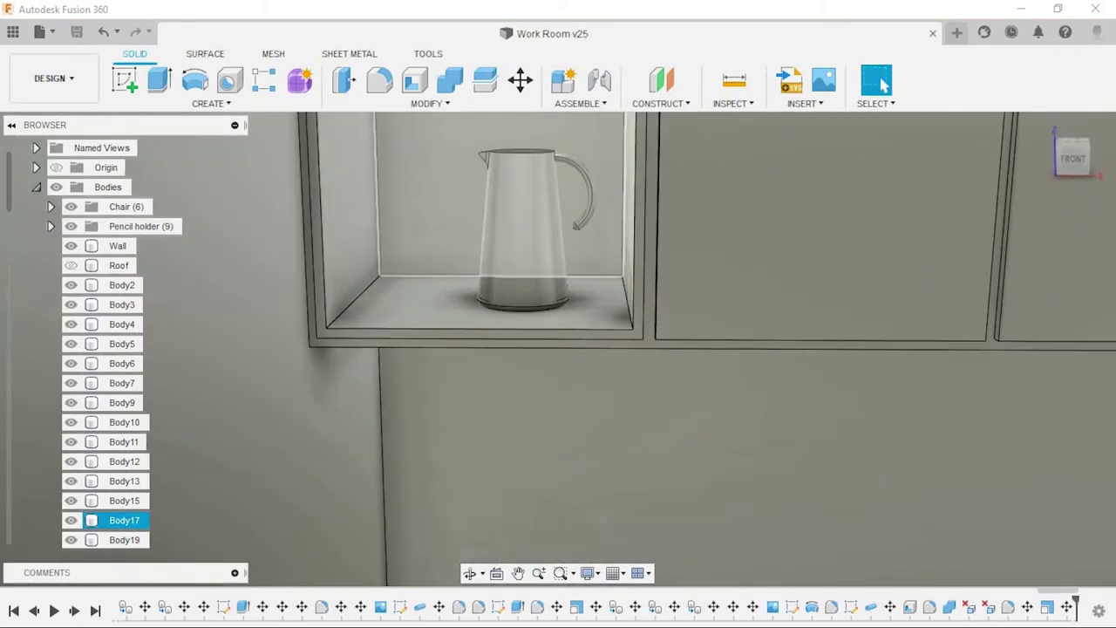
Step: Offset the kettle cubby's bottom and left inner faces by 1 mm
click(369, 287)
ctrl+click(383, 261)
shift+middle_drag(423, 319, 489, 154)
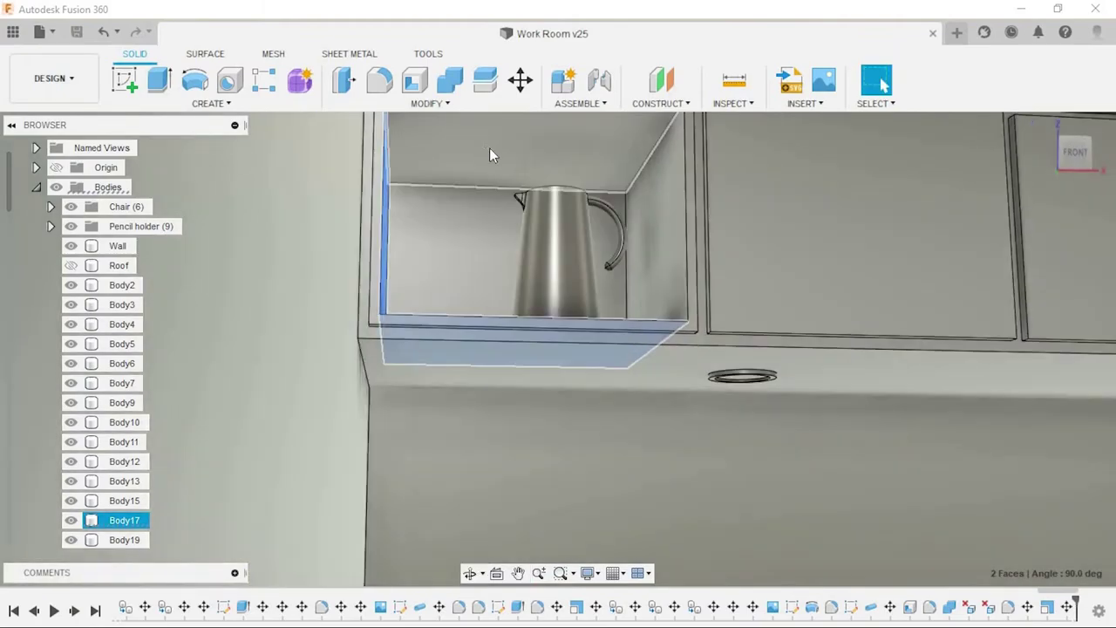
click(349, 90)
text(1)
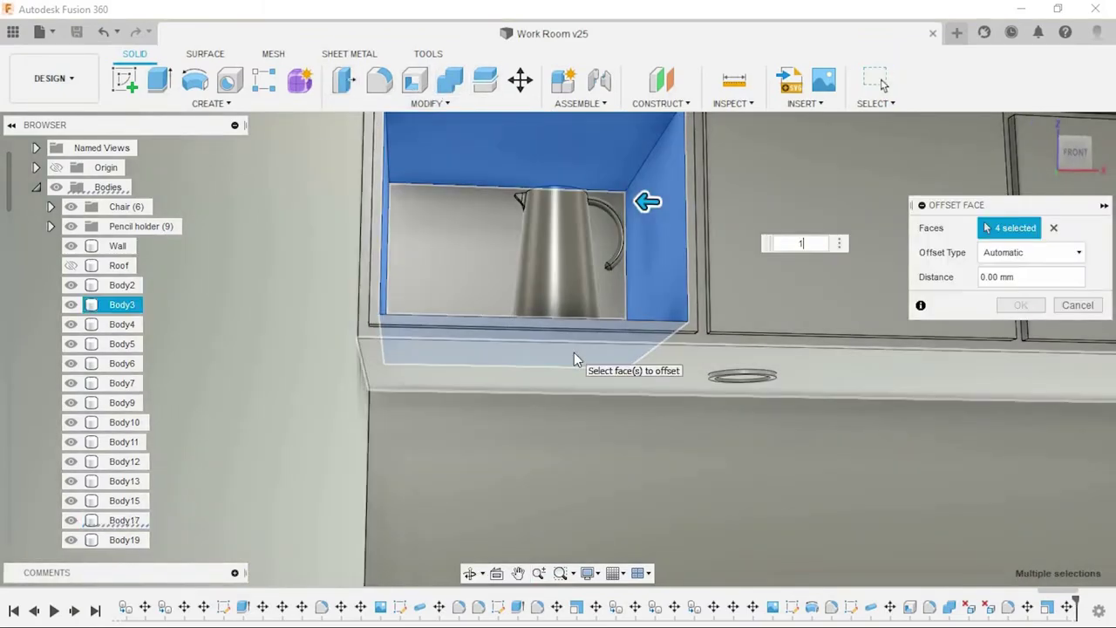
shift+middle_drag(574, 352, 558, 377)
click(1020, 305)
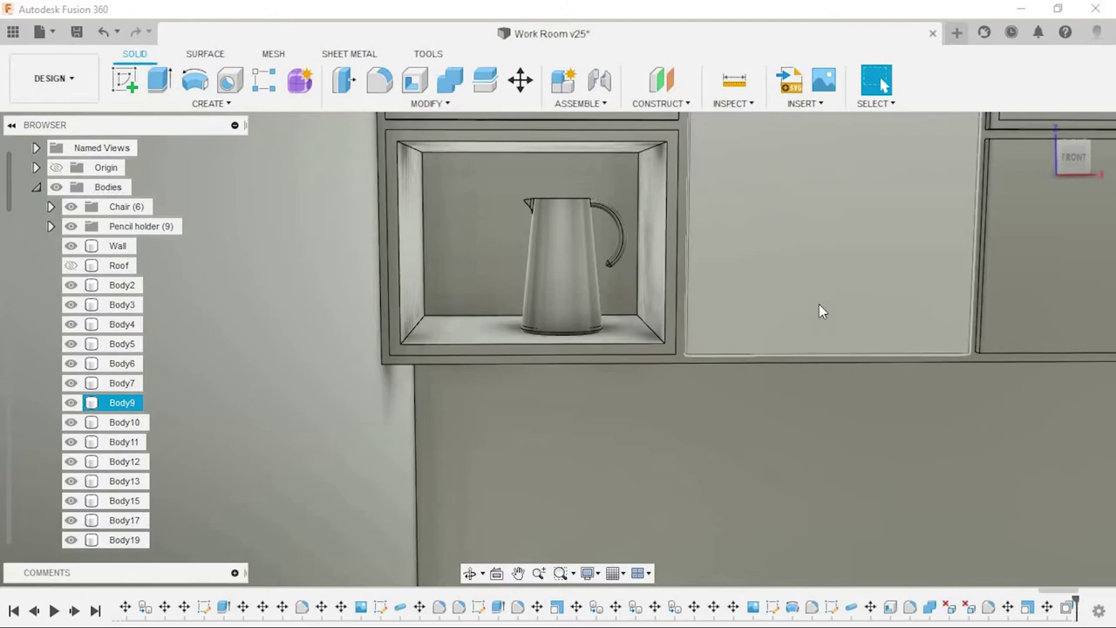
scroll(540, 360, down, 5)
scroll(548, 353, up, 3)
Step: Select the open shelf's bottom and left faces, then clear the selection
click(548, 354)
ctrl+click(374, 279)
shift+middle_drag(374, 279, 504, 148)
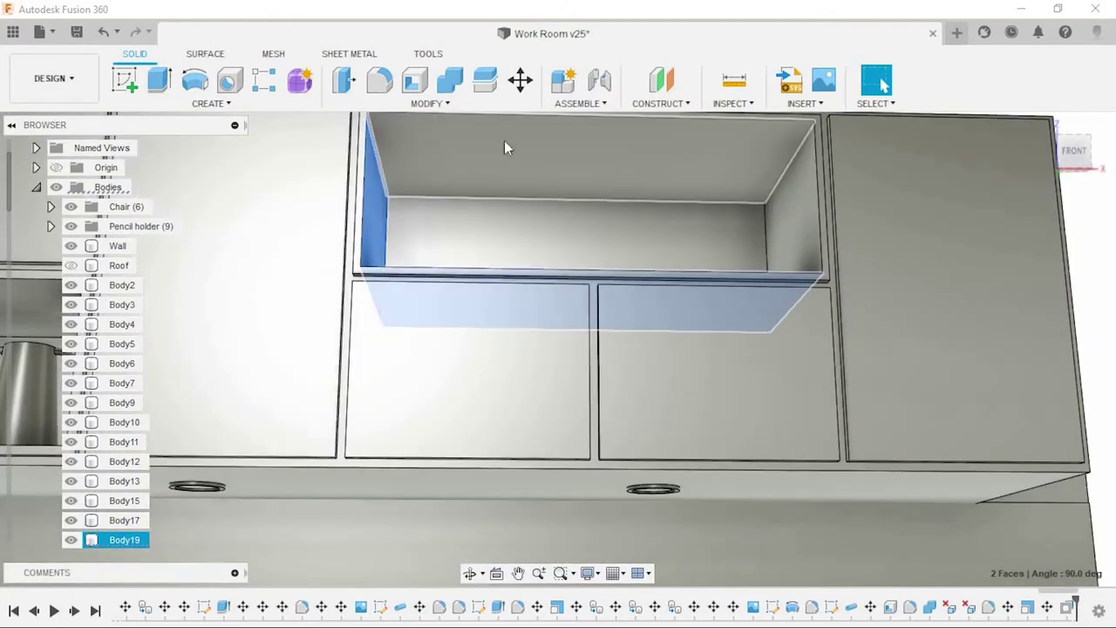
key(Escape)
scroll(594, 360, down, 3)
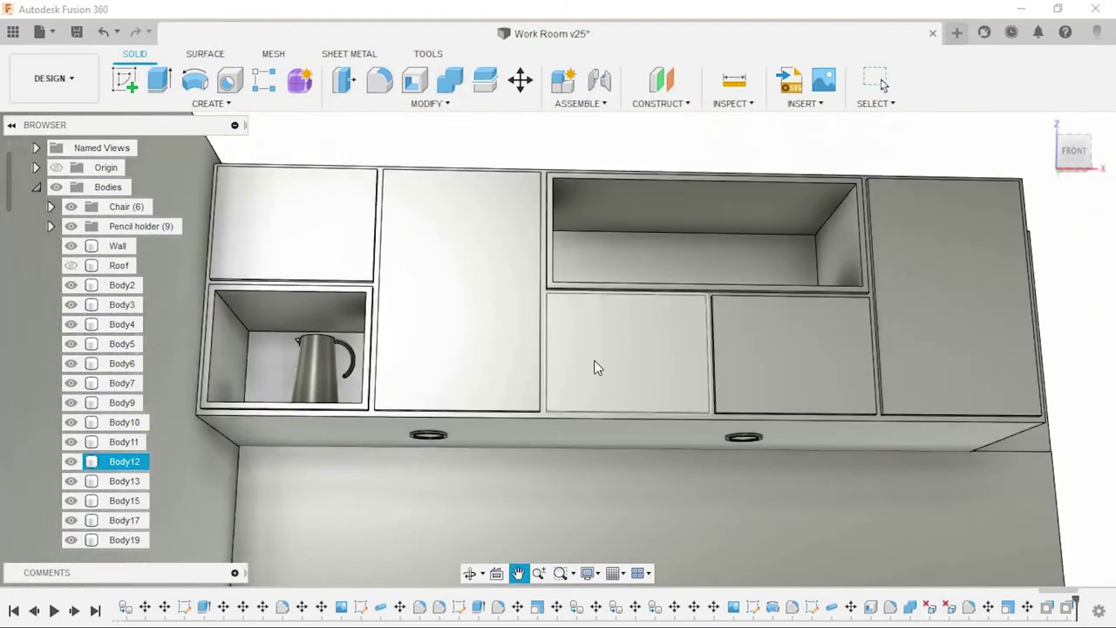
shift+middle_drag(593, 360, 312, 425)
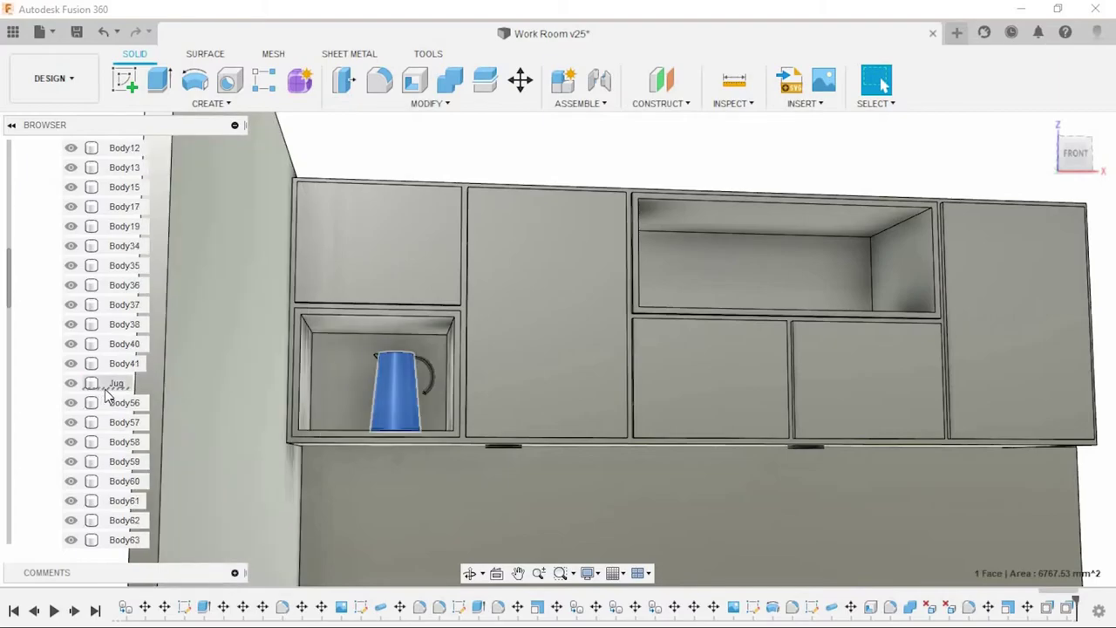
Step: Nudge the Jug body slightly within the cubby
click(1060, 159)
key(m)
scroll(392, 442, up, 3)
scroll(485, 323, up, 4)
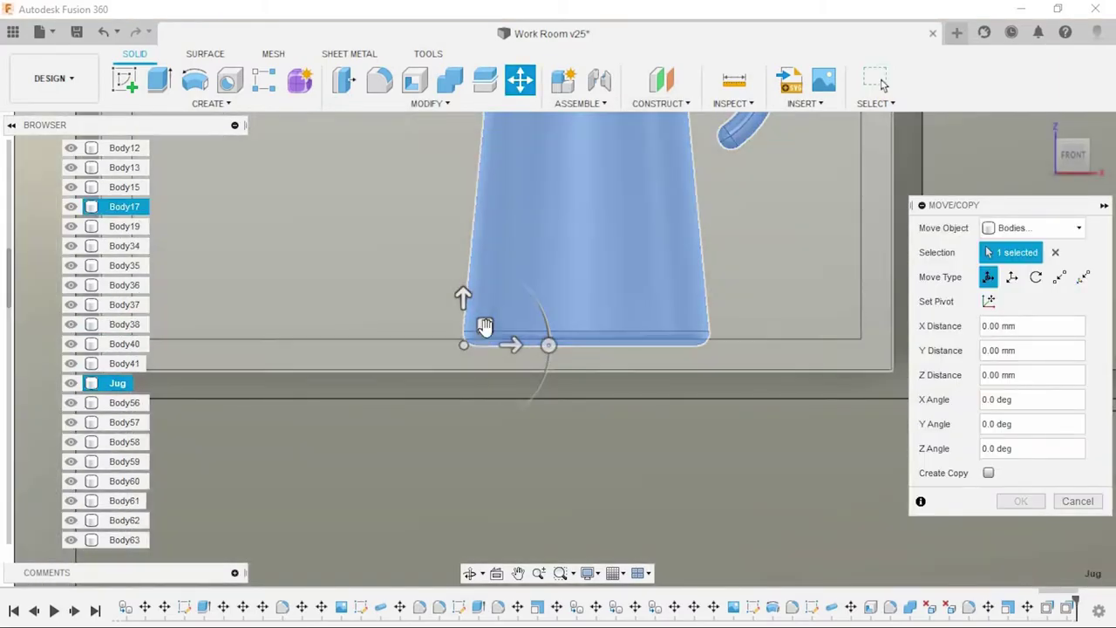
drag(485, 324, 482, 320)
scroll(479, 318, down, 4)
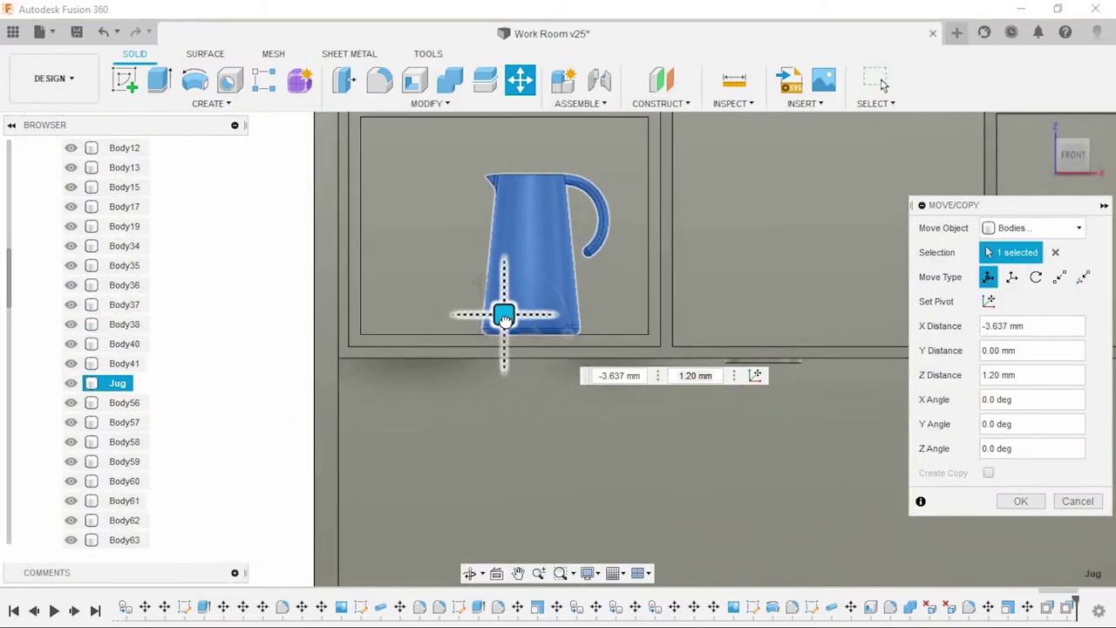
click(1020, 500)
scroll(700, 366, down, 5)
mouse_move(701, 366)
shift+middle_down()
mouse_move(842, 353)
mouse_move(790, 444)
shift+middle_up()
Step: Try moving the lower cabinet's side face, then cancel the move
scroll(677, 424, up, 5)
scroll(728, 458, down, 3)
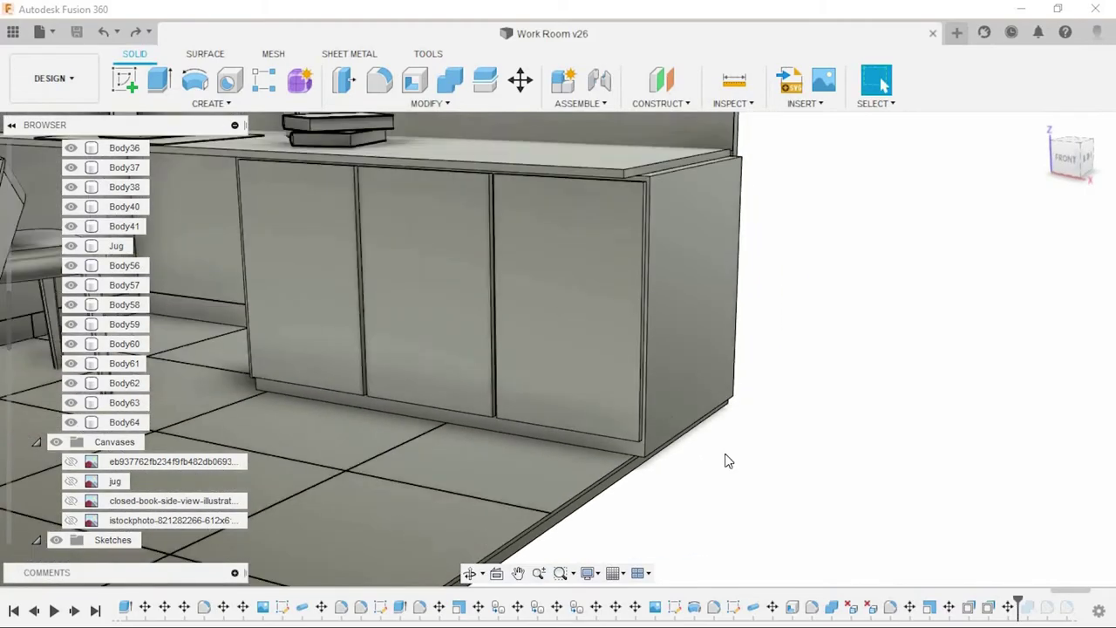
scroll(844, 331, up, 2)
click(724, 340)
mouse_move(844, 332)
shift+middle_down()
mouse_move(724, 340)
mouse_move(598, 135)
mouse_move(1027, 319)
shift+middle_up()
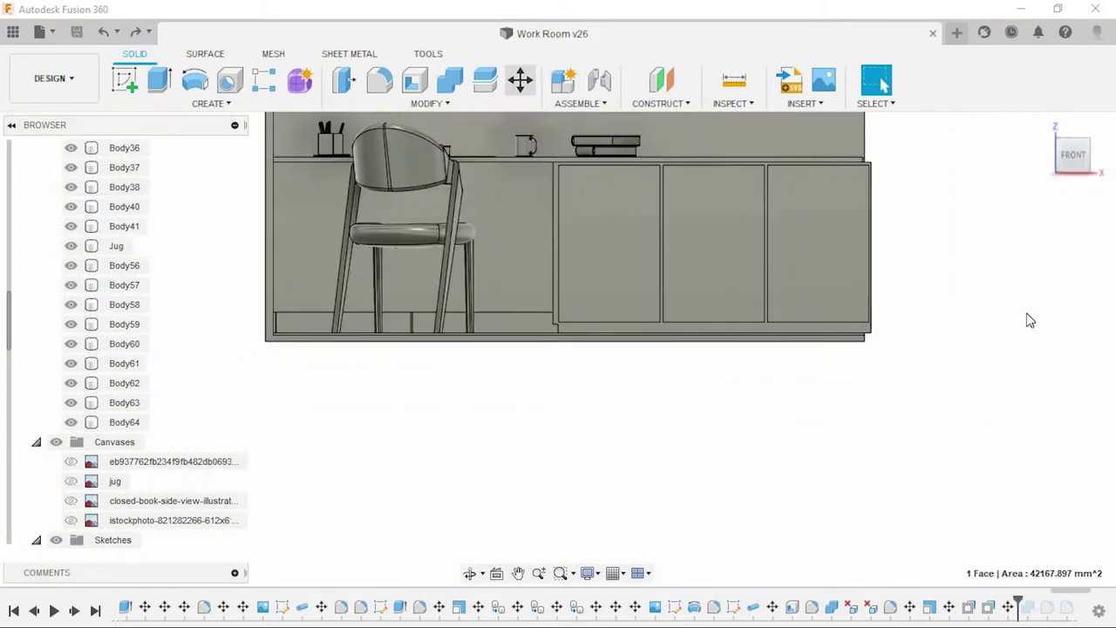
key(m)
scroll(884, 298, up, 2)
middle_drag(884, 297, 730, 224)
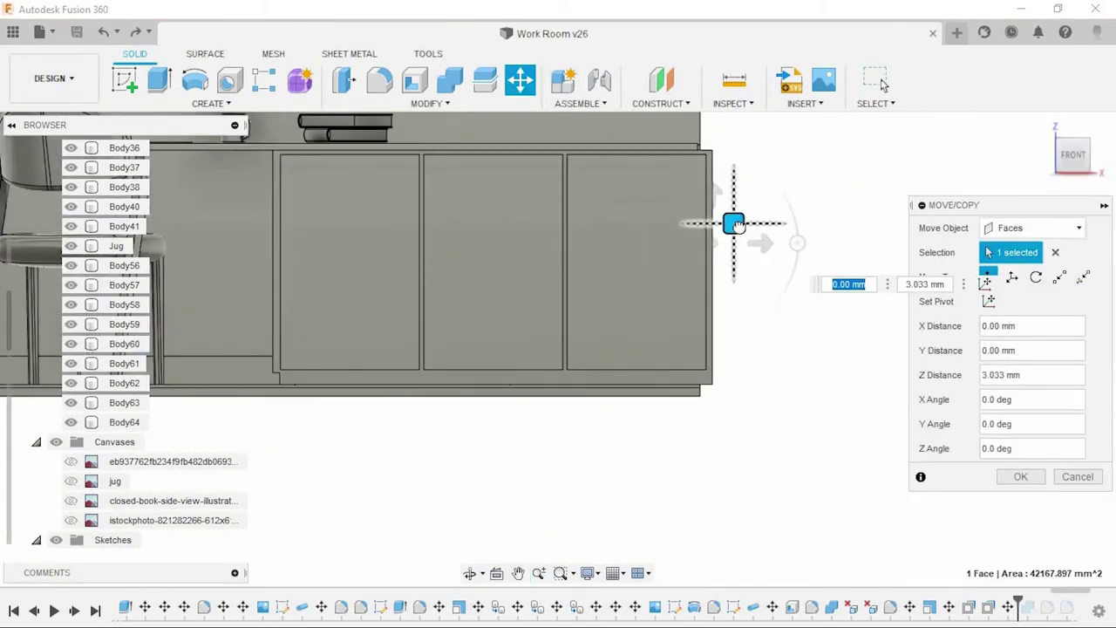
key(Escape)
mouse_move(857, 407)
shift+middle_down()
mouse_move(752, 398)
mouse_move(834, 367)
mouse_move(784, 287)
mouse_move(849, 378)
shift+middle_up()
Step: Shift the two cabinet base faces slightly up and outward
click(698, 393)
click(833, 367)
ctrl+click(834, 367)
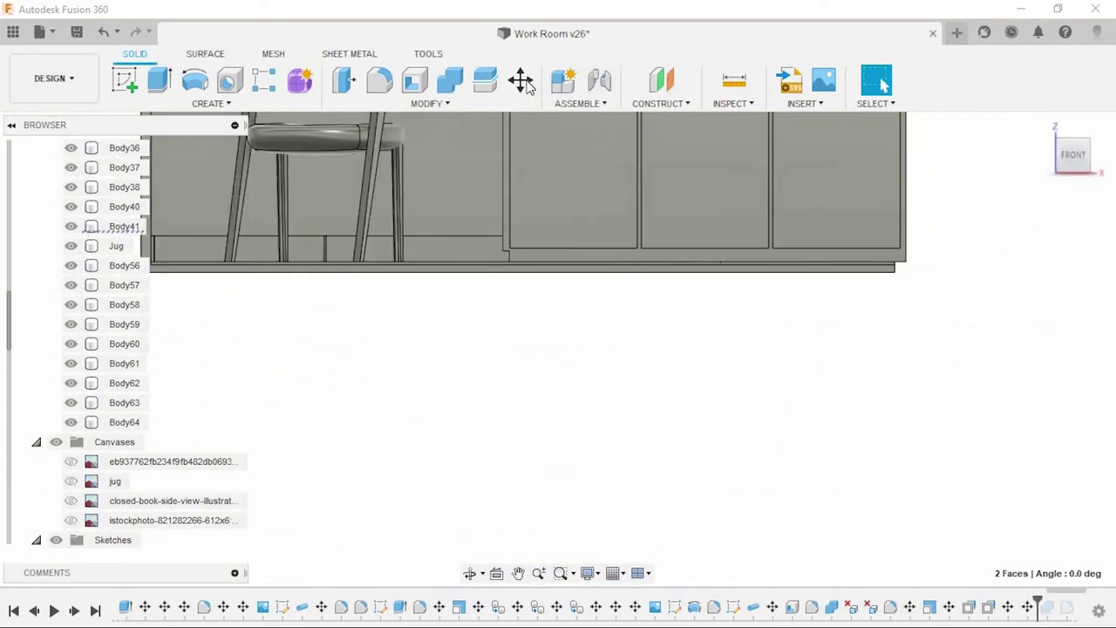
key(m)
drag(849, 378, 754, 371)
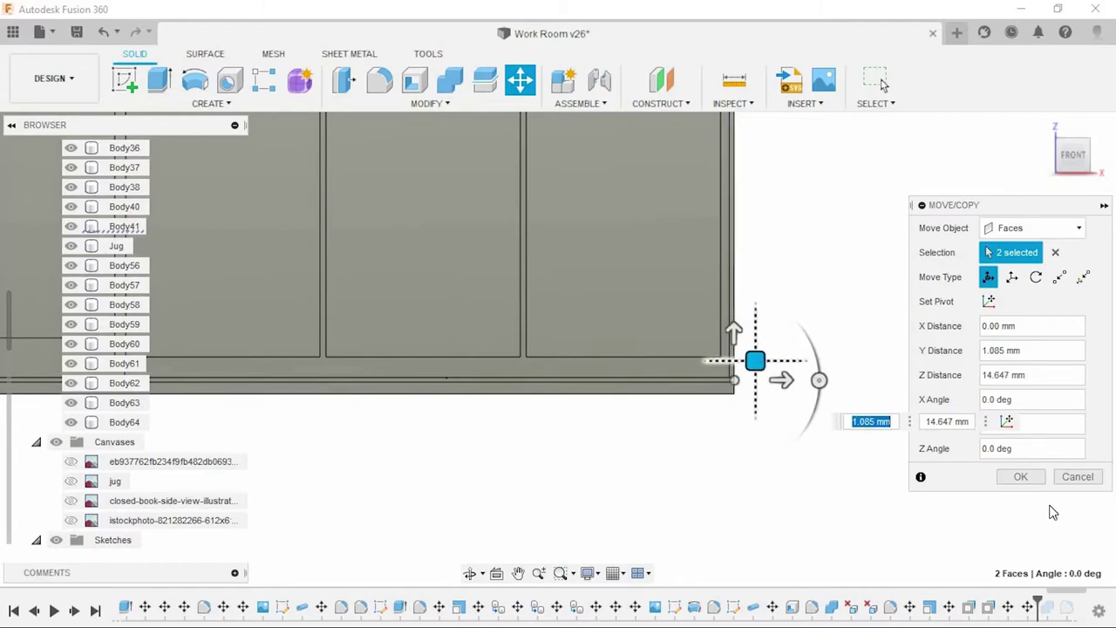
click(1020, 476)
scroll(799, 374, down, 3)
shift+middle_drag(799, 374, 872, 326)
scroll(674, 382, up, 4)
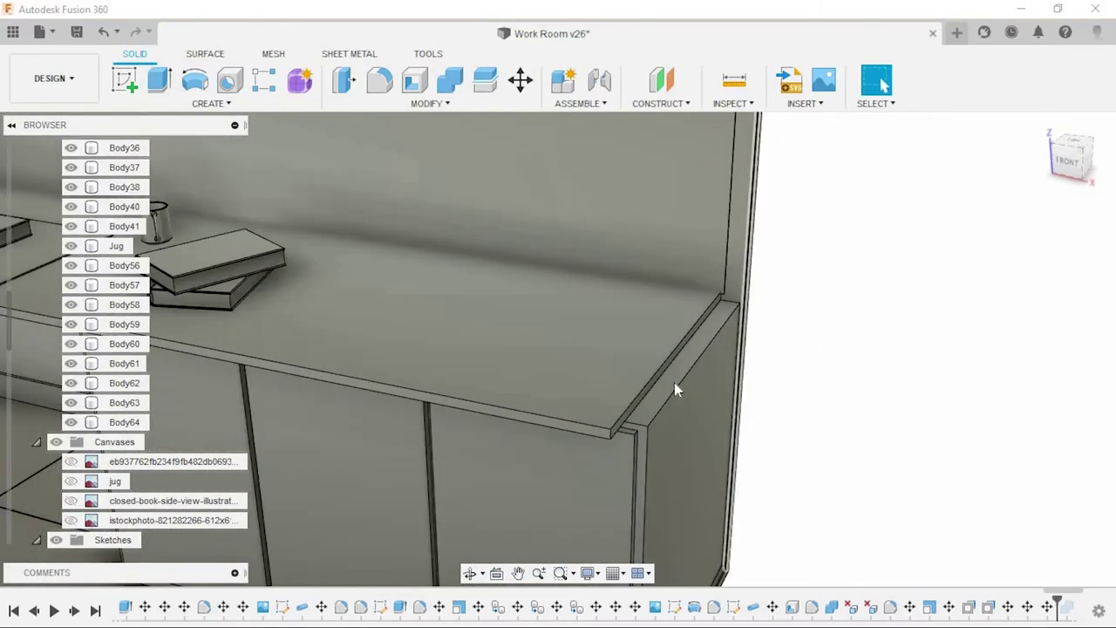
mouse_move(674, 389)
shift+middle_down()
mouse_move(642, 379)
mouse_move(468, 217)
mouse_move(610, 261)
shift+middle_up()
Step: Move the counter's front edge face upward about 15 mm in Front view
click(642, 379)
key(m)
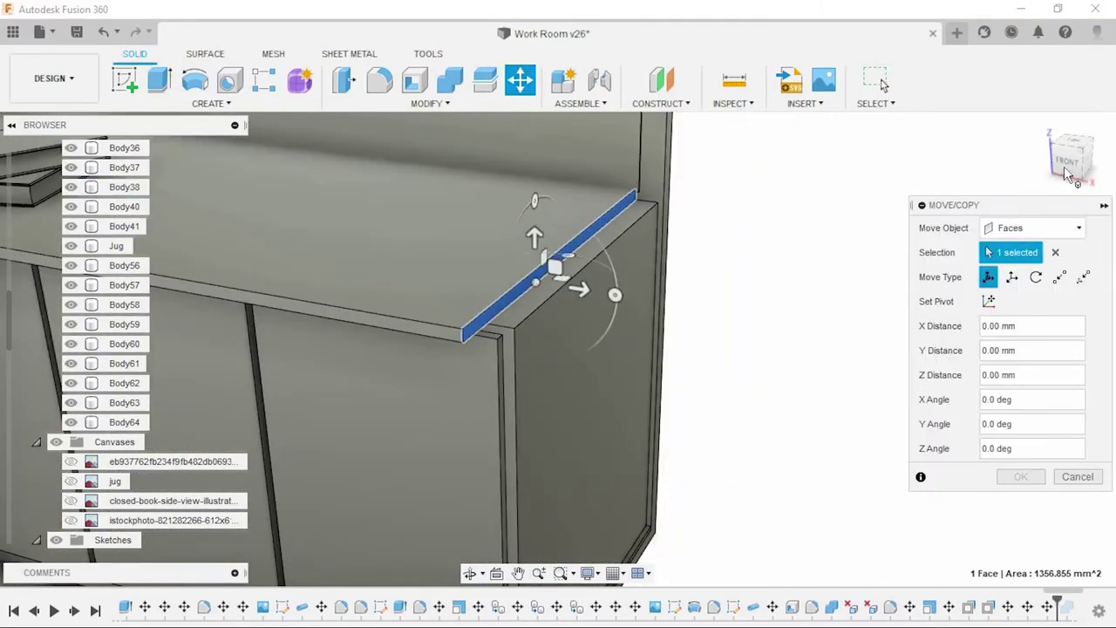
click(1063, 168)
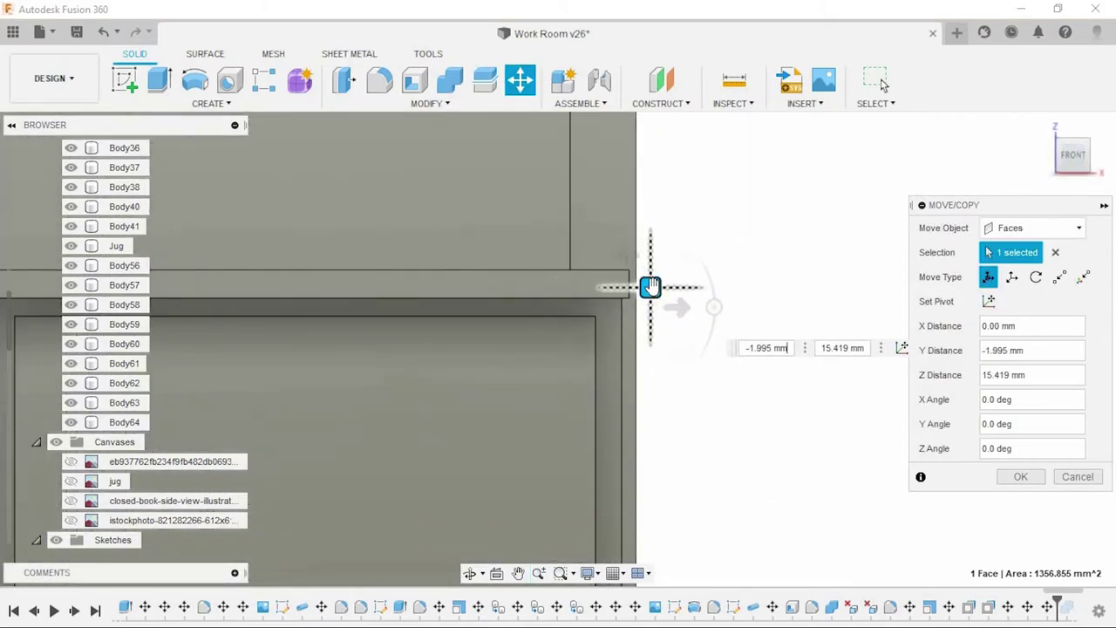
click(1020, 476)
scroll(794, 375, down, 3)
shift+middle_drag(793, 375, 882, 287)
scroll(640, 294, up, 3)
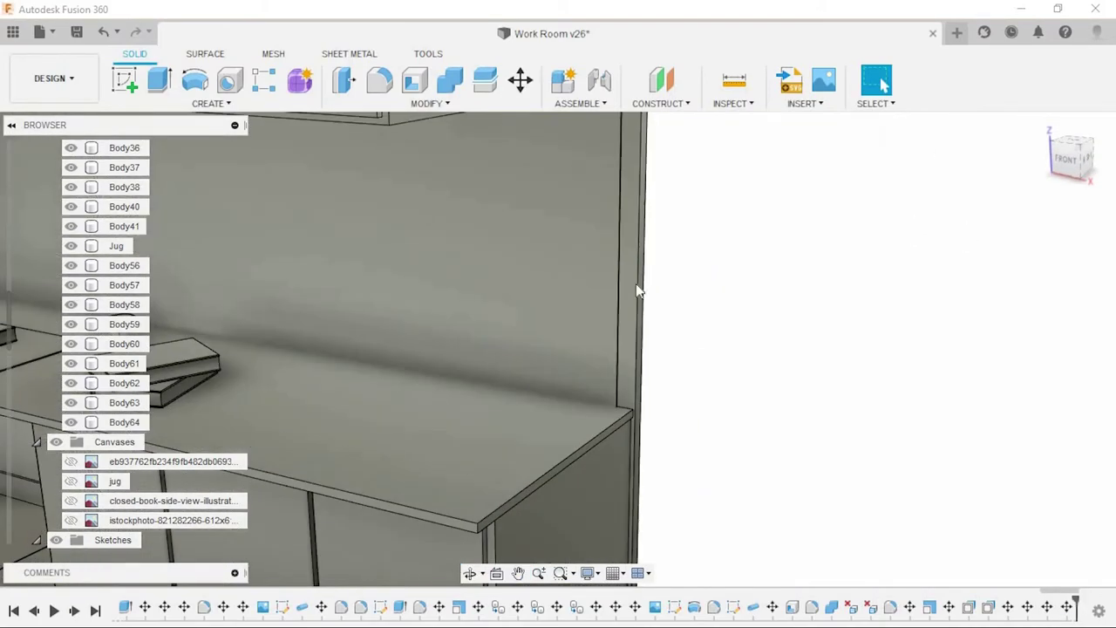
scroll(507, 266, up, 3)
Step: Shift the thin vertical edge face about 1.4 mm sideways and 14.5 mm up
click(507, 266)
scroll(507, 266, down, 3)
key(m)
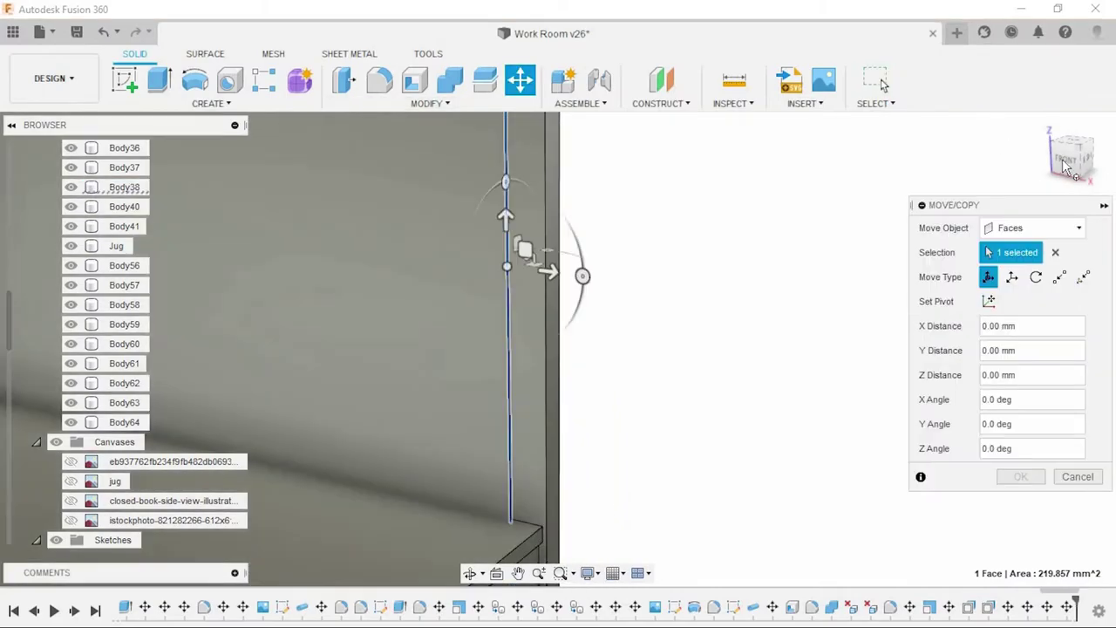
scroll(720, 323, down, 2)
drag(549, 323, 671, 332)
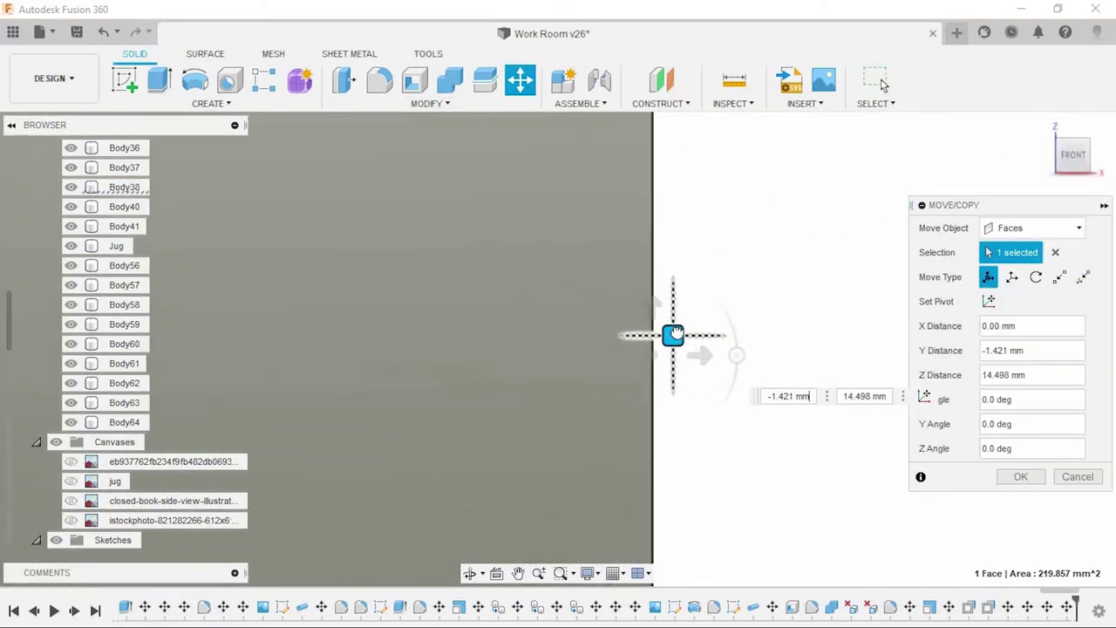
click(1020, 476)
scroll(814, 366, down, 3)
Step: Move the upper cabinet's right side face outward with Move/Copy
shift+middle_drag(819, 366, 847, 381)
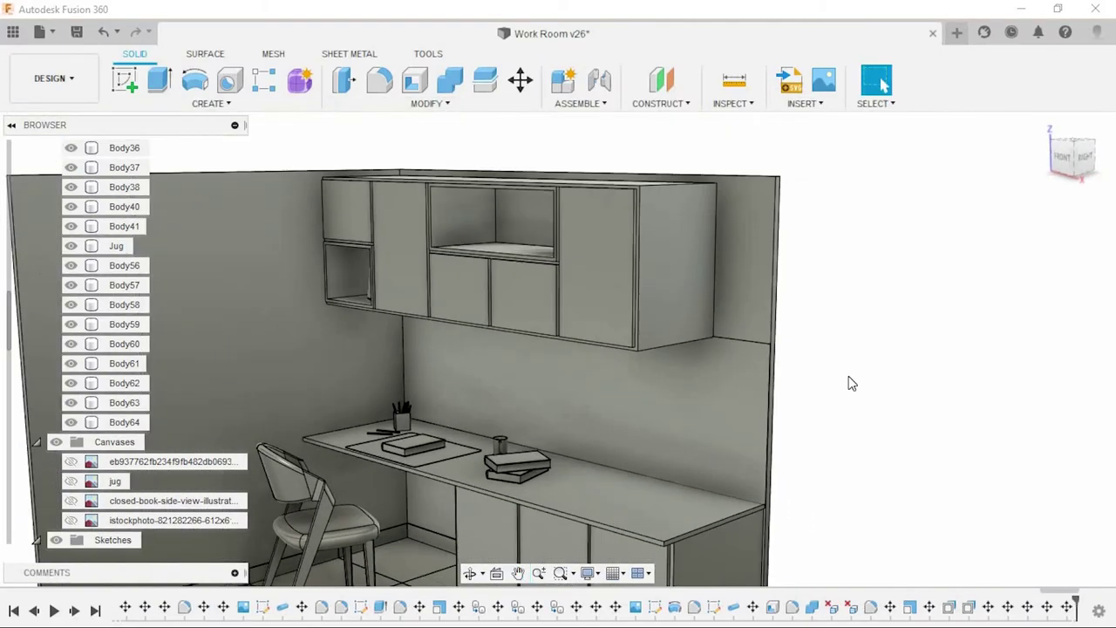
scroll(837, 379, down, 2)
scroll(717, 291, up, 5)
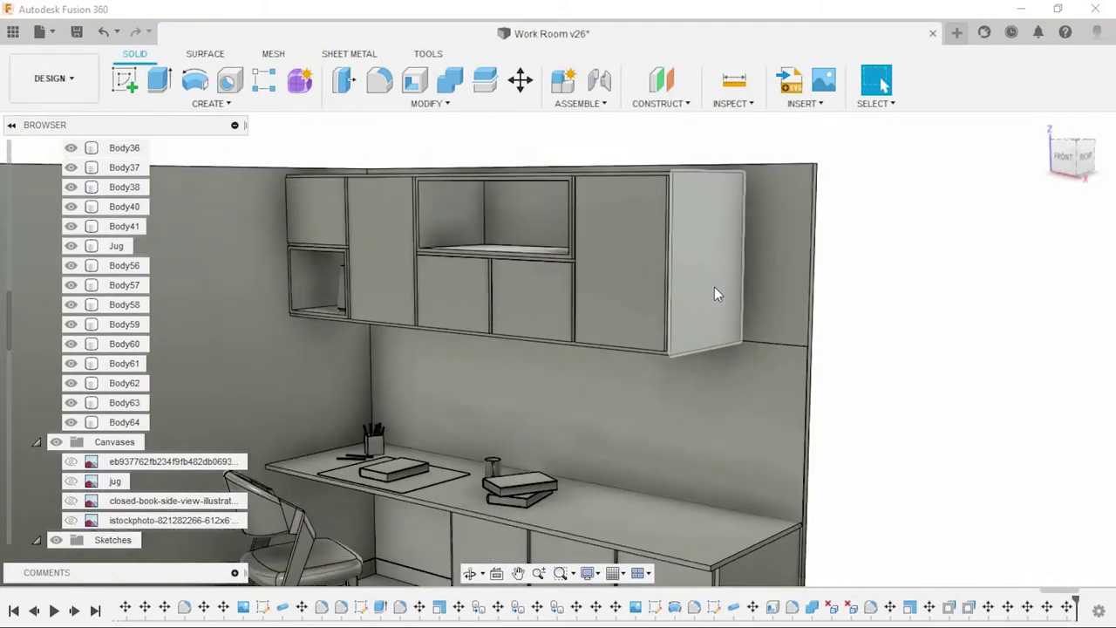
click(714, 295)
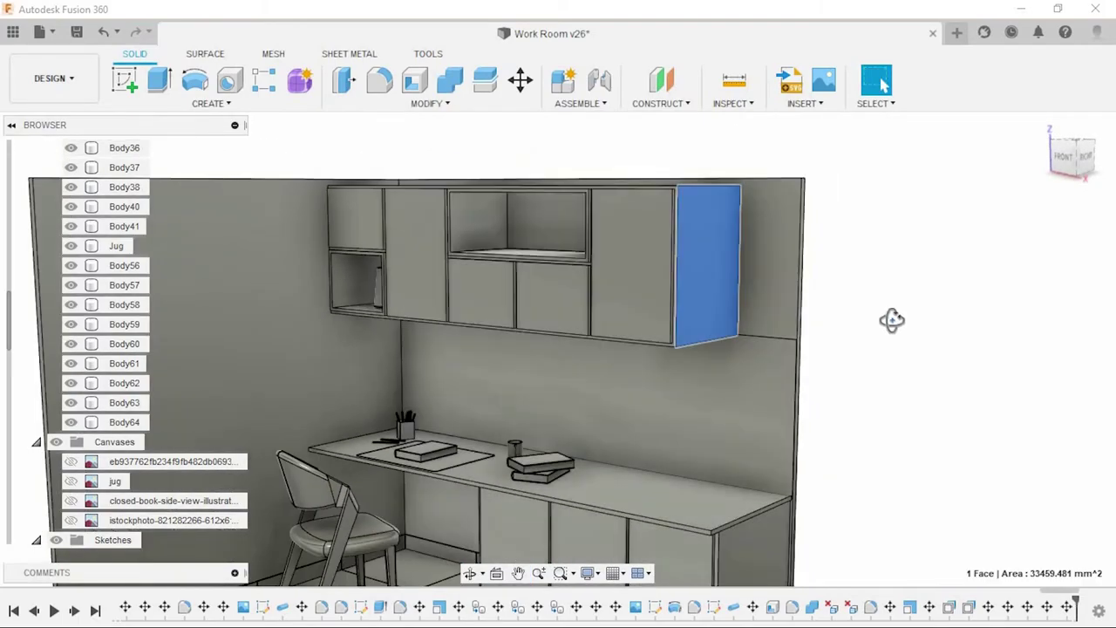
scroll(879, 366, down, 4)
scroll(722, 299, up, 5)
click(676, 279)
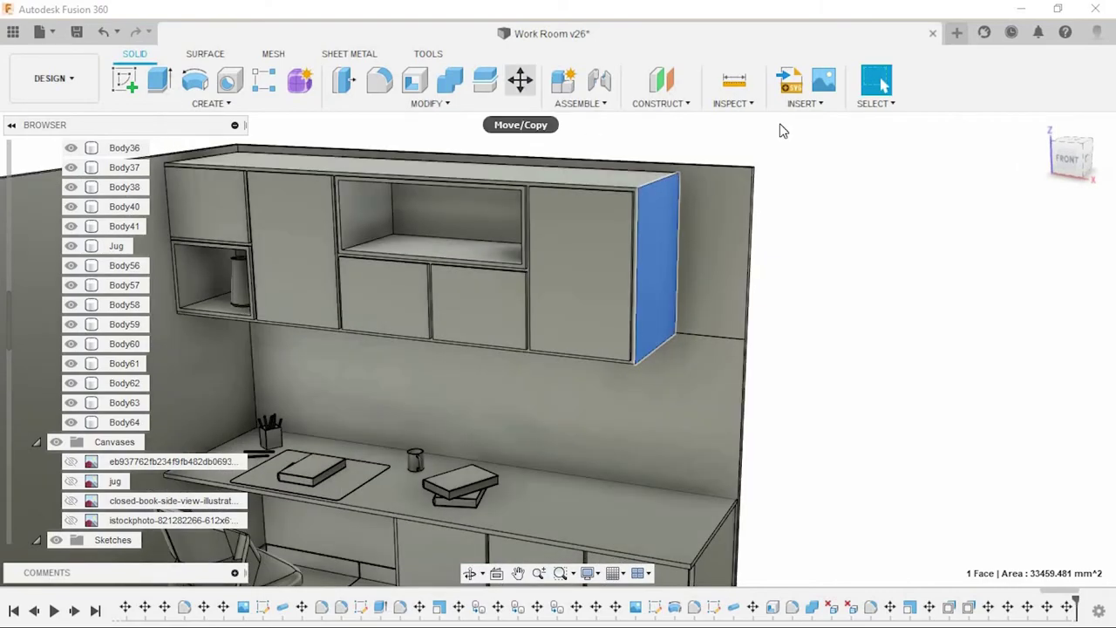
click(520, 81)
scroll(675, 349, up, 5)
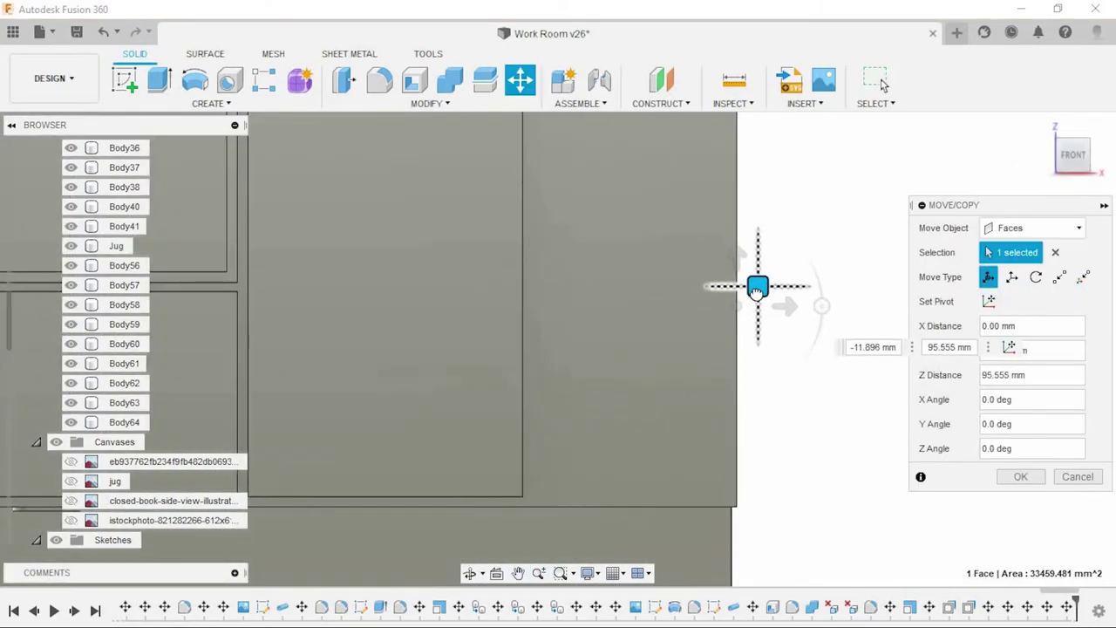
click(1020, 477)
Step: Readjust the cabinet side face in Front view, shifting it 91.533 mm down and 4.818 mm in Y
scroll(882, 407, down, 5)
mouse_move(881, 407)
shift+middle_down()
mouse_move(792, 374)
mouse_move(981, 257)
shift+middle_up()
scroll(920, 233, up, 2)
scroll(919, 233, down, 2)
shift+middle_drag(857, 261, 970, 192)
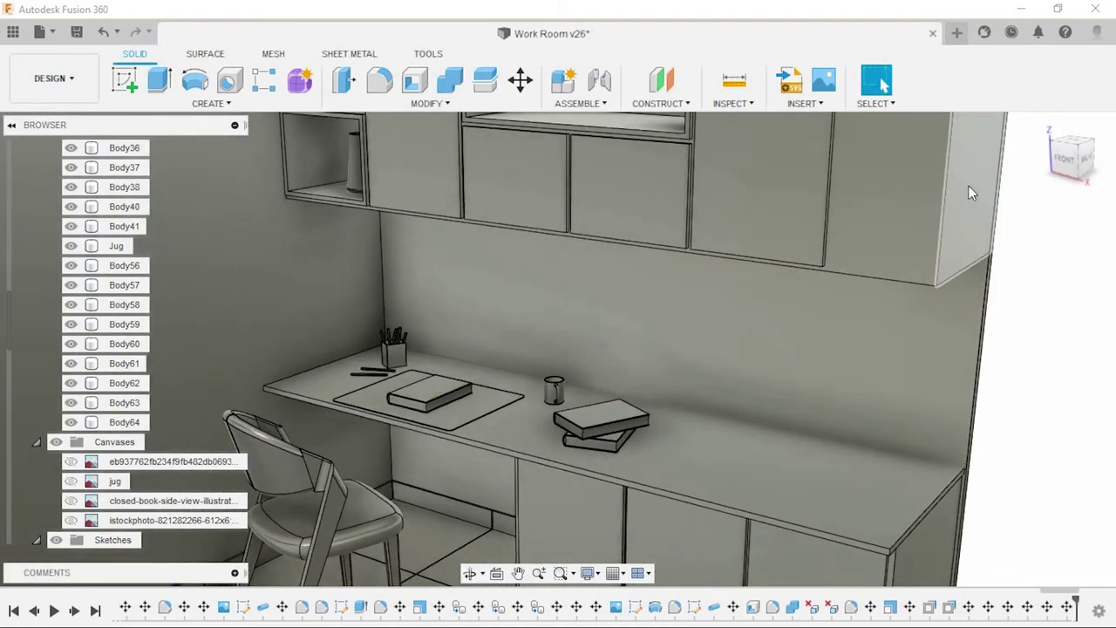
click(522, 81)
click(1065, 158)
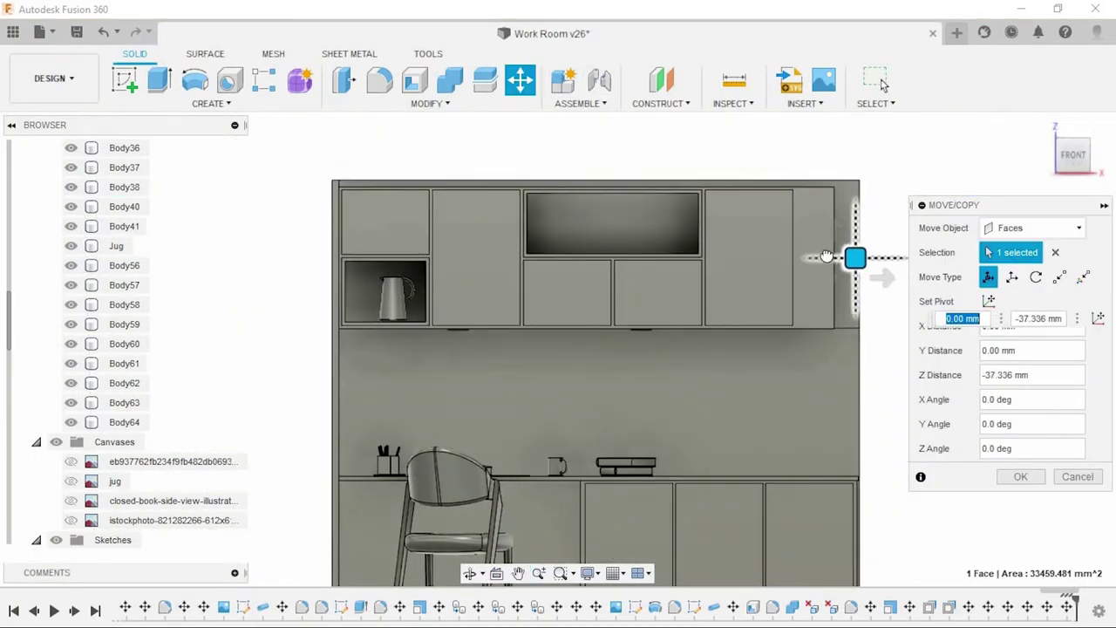
click(1020, 477)
scroll(891, 308, down, 2)
shift+middle_drag(892, 308, 904, 331)
scroll(927, 378, down, 2)
mouse_move(927, 378)
shift+middle_down()
mouse_move(929, 368)
mouse_move(894, 373)
shift+middle_up()
scroll(929, 368, up, 2)
scroll(872, 373, down, 1)
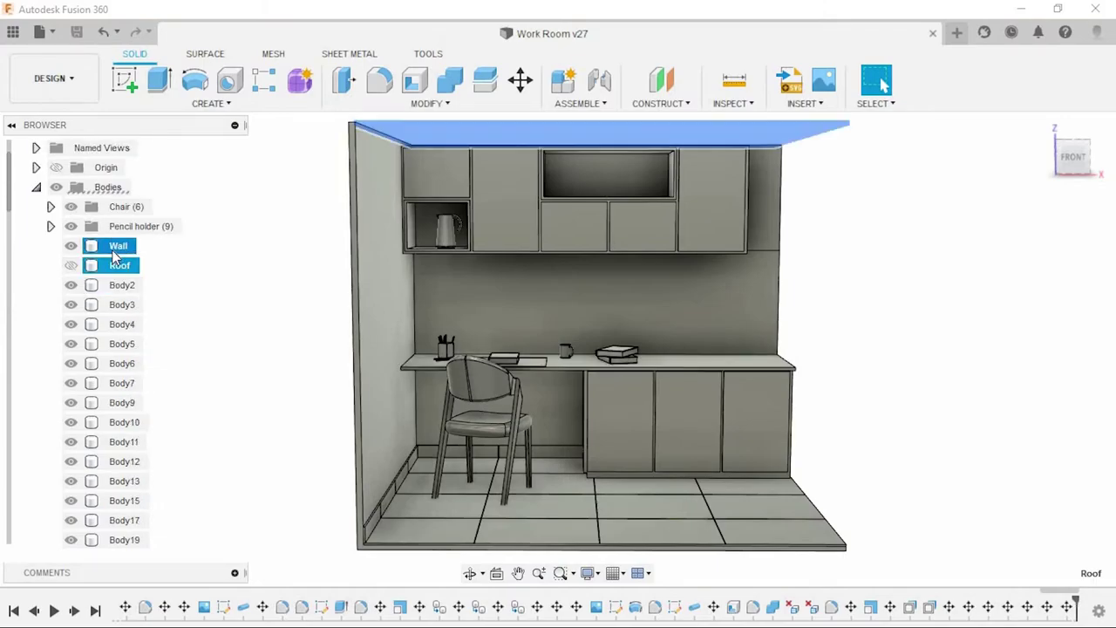
Step: Combine Wall and Roof into one body named cover and isolate it
click(450, 80)
click(1020, 354)
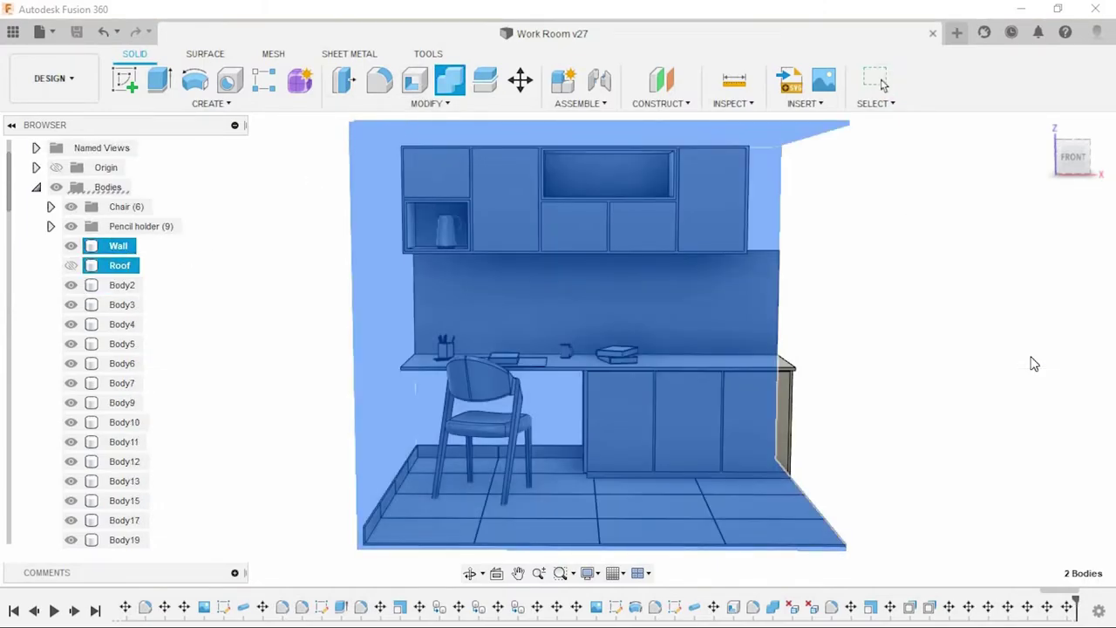
double_click(102, 249)
text(cover)
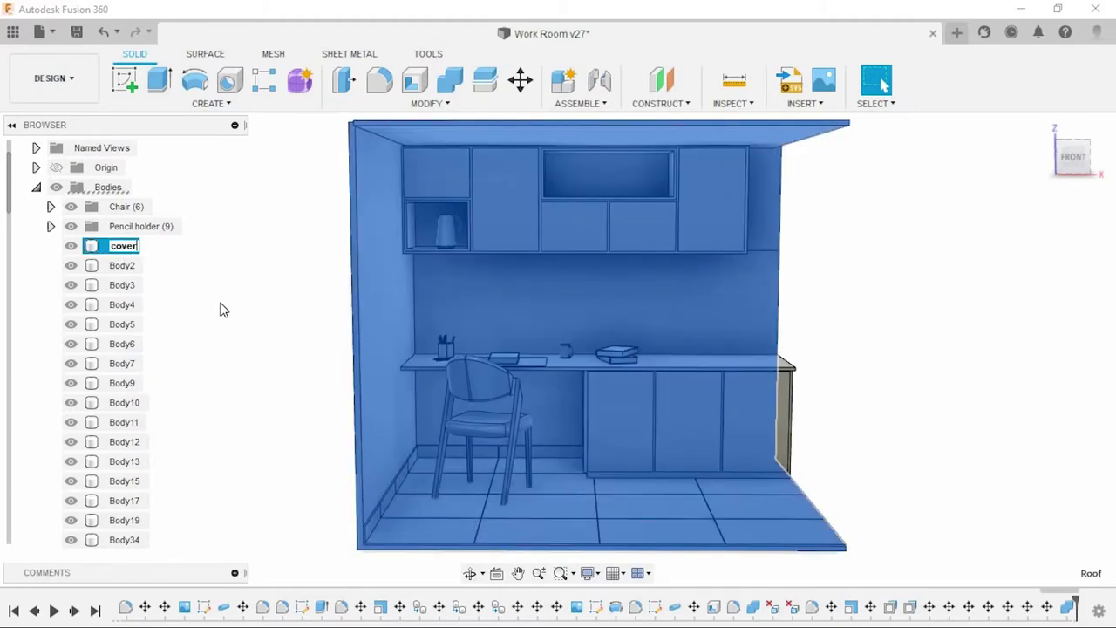
click(319, 262)
scroll(319, 261, up, 3)
shift+middle_drag(320, 262, 386, 191)
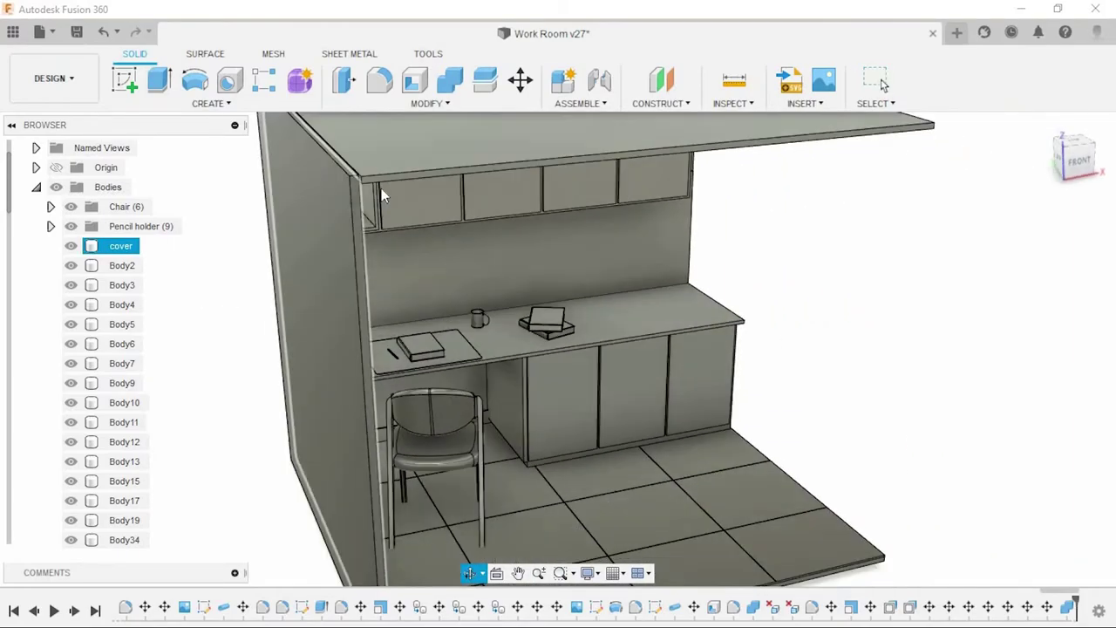
scroll(345, 189, up, 3)
scroll(345, 189, up, 3)
scroll(531, 165, up, 2)
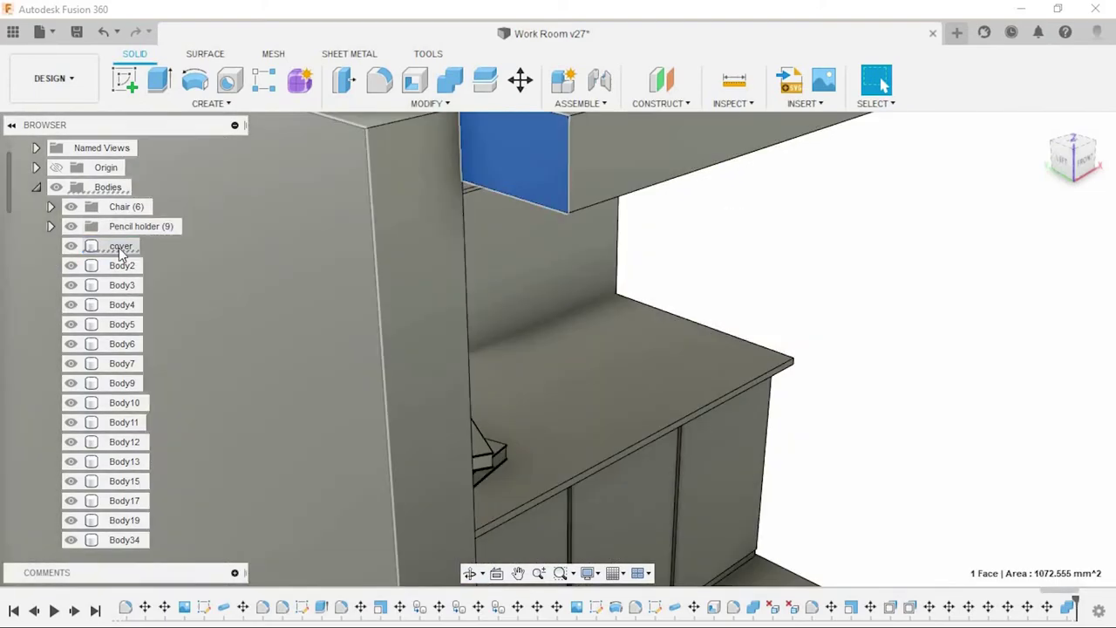
right_click(120, 247)
scroll(710, 326, up, 3)
scroll(709, 326, up, 3)
Step: Extrude the roof's end face 10 mm and the wall's end face about 12.8 mm
click(702, 311)
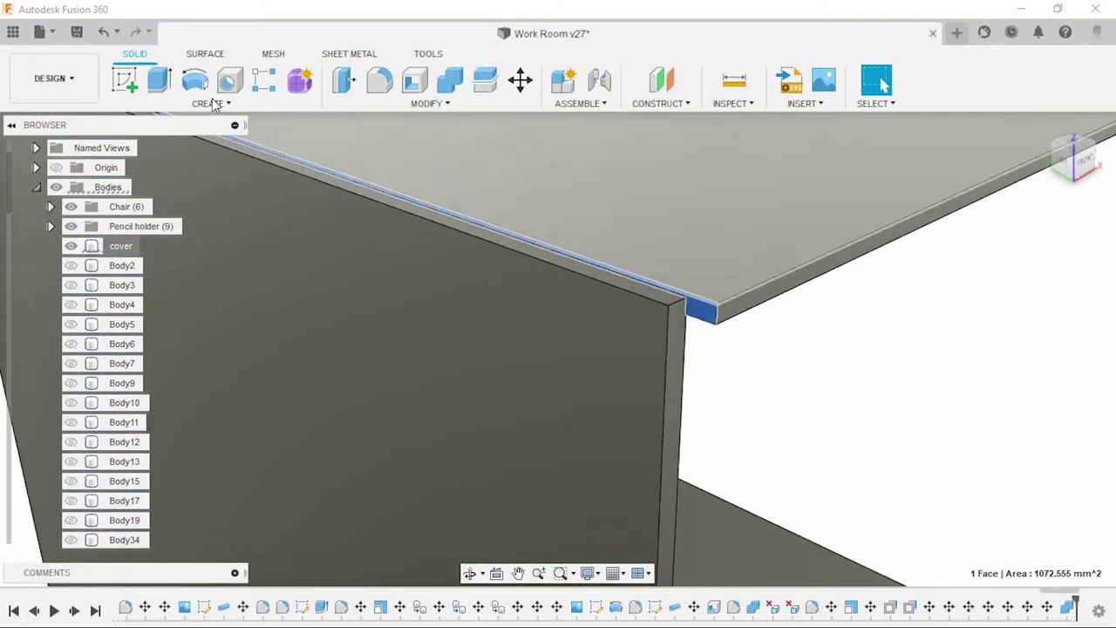
text(e10)
click(1020, 435)
click(671, 375)
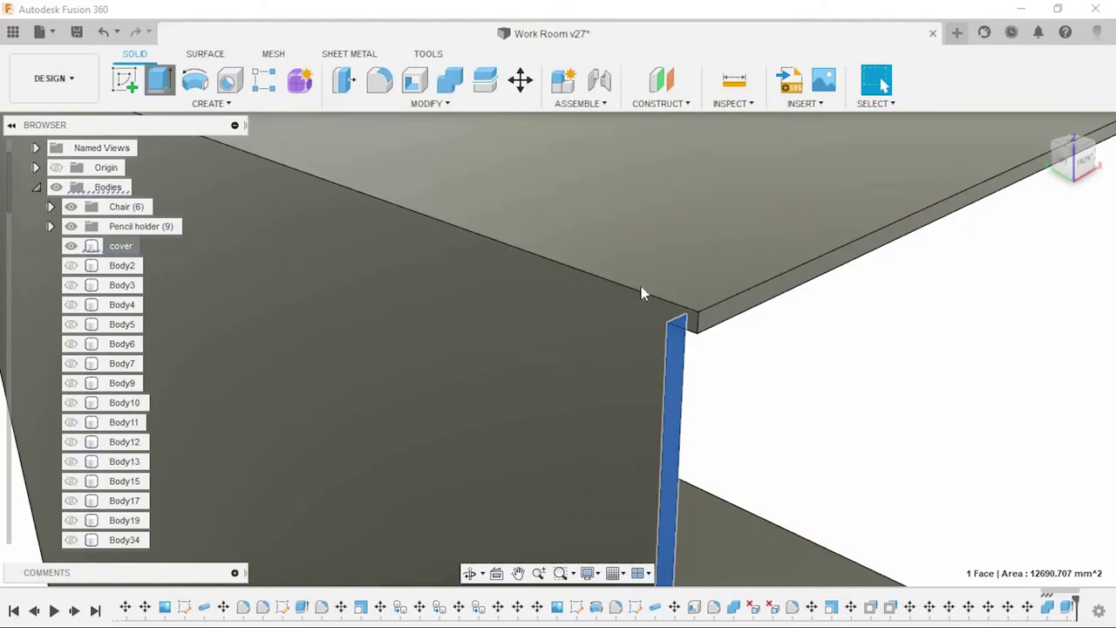
key(e)
drag(689, 357, 1020, 441)
scroll(274, 292, down, 5)
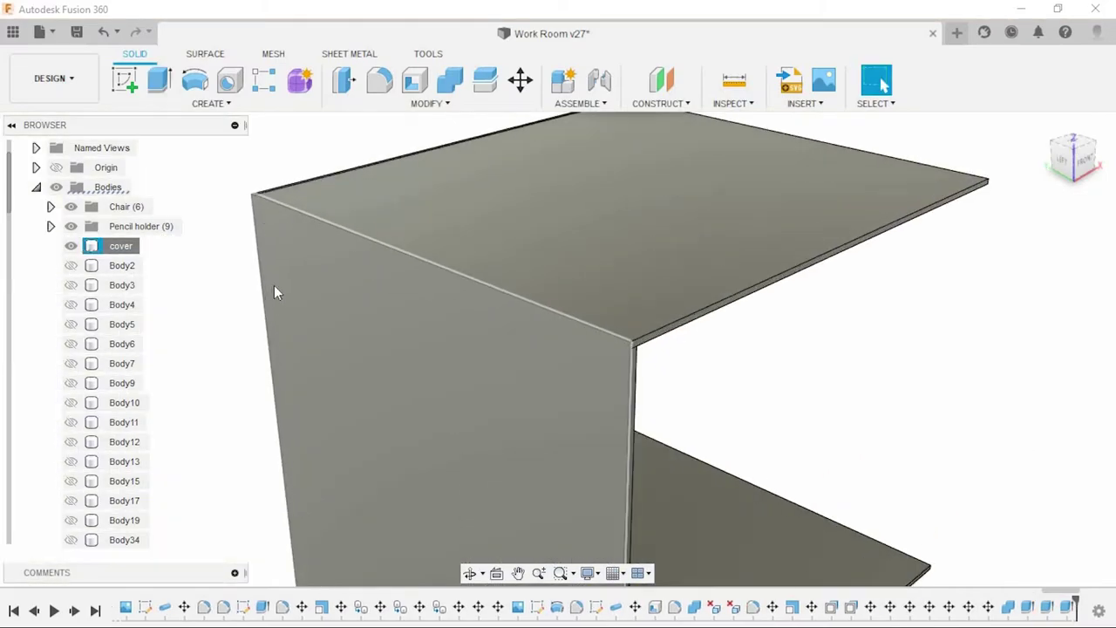
shift+middle_drag(274, 292, 428, 331)
scroll(405, 340, up, 5)
Step: Extrude the cover's thin top edge face and top front edge face outward
click(405, 340)
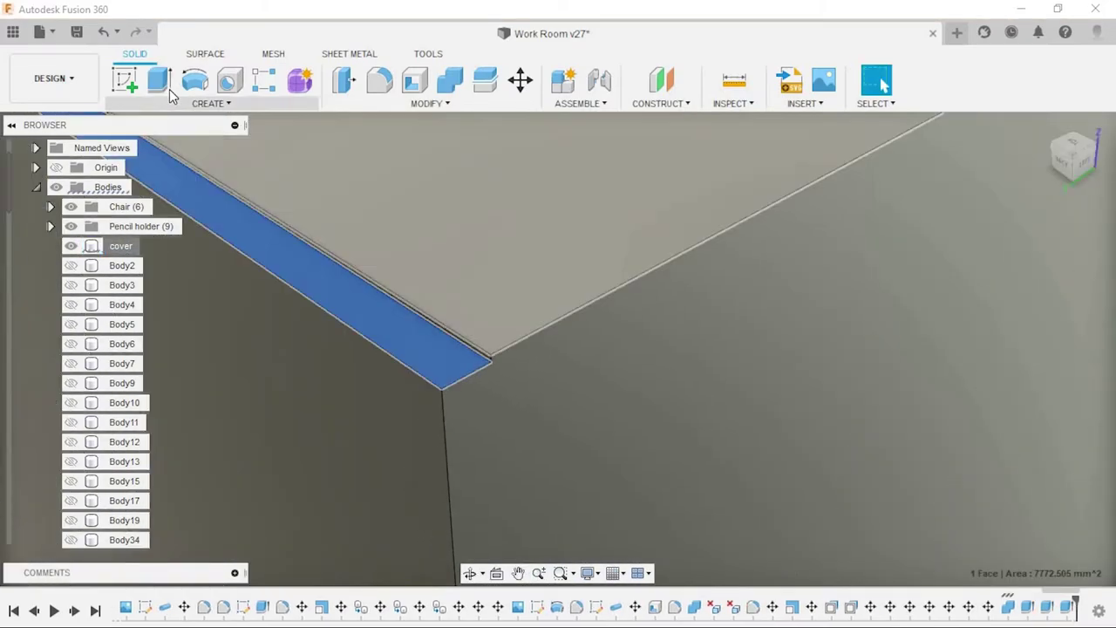
key(e)
drag(561, 299, 683, 327)
scroll(683, 327, down, 5)
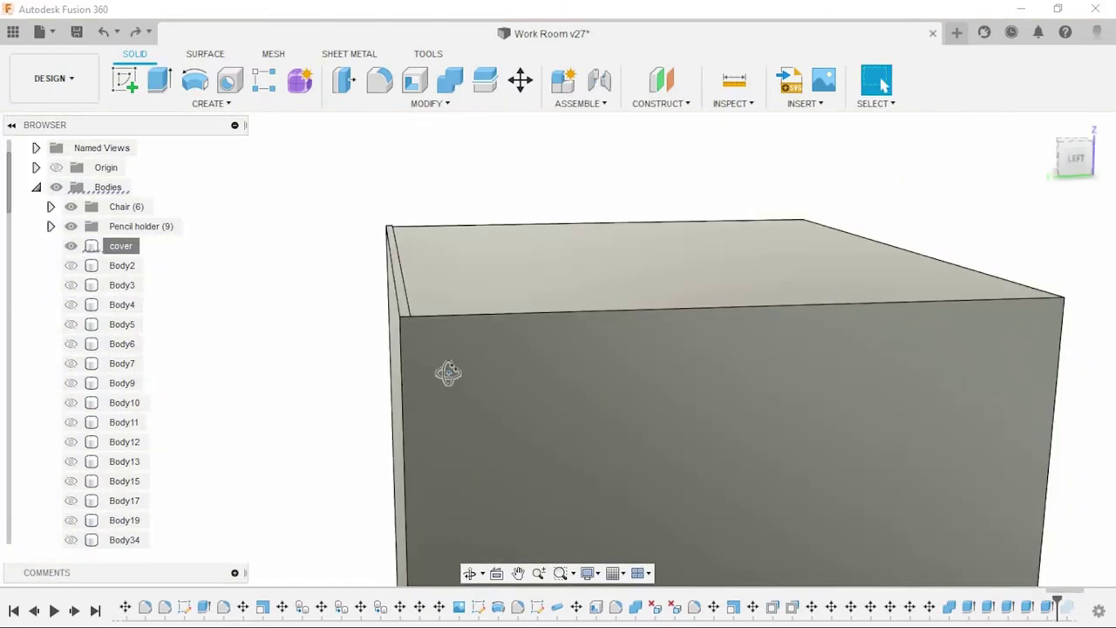
mouse_move(448, 373)
shift+middle_down()
mouse_move(795, 256)
mouse_move(549, 320)
shift+middle_up()
scroll(665, 315, up, 4)
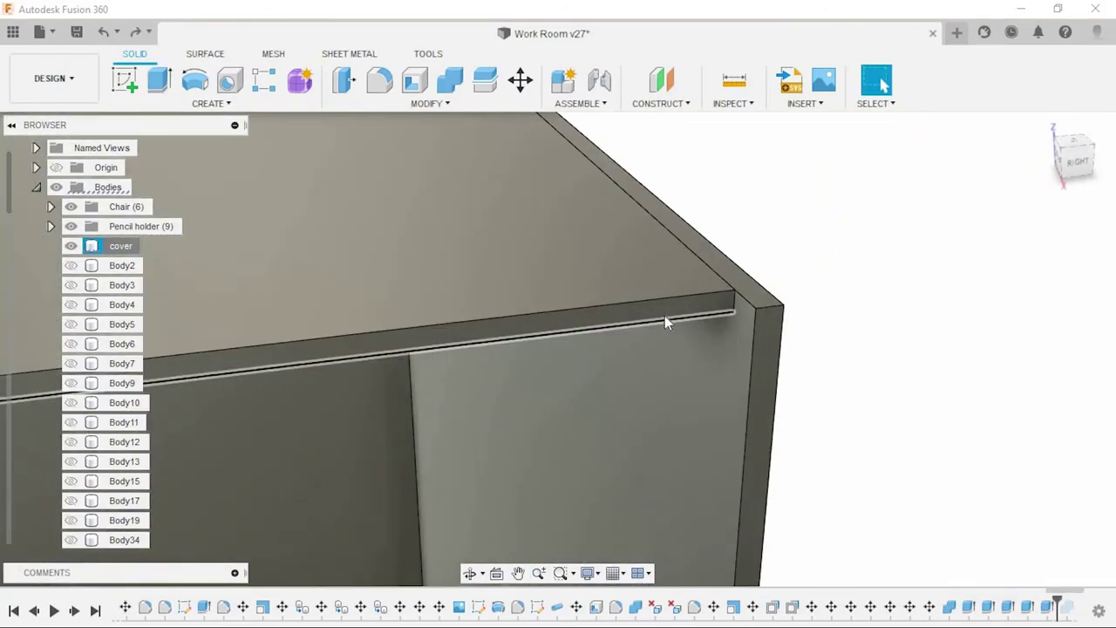
click(168, 77)
key(Escape)
Step: Move the two front edge faces 994.125 mm along Z, stretching the cover into a long box
scroll(906, 444, down, 5)
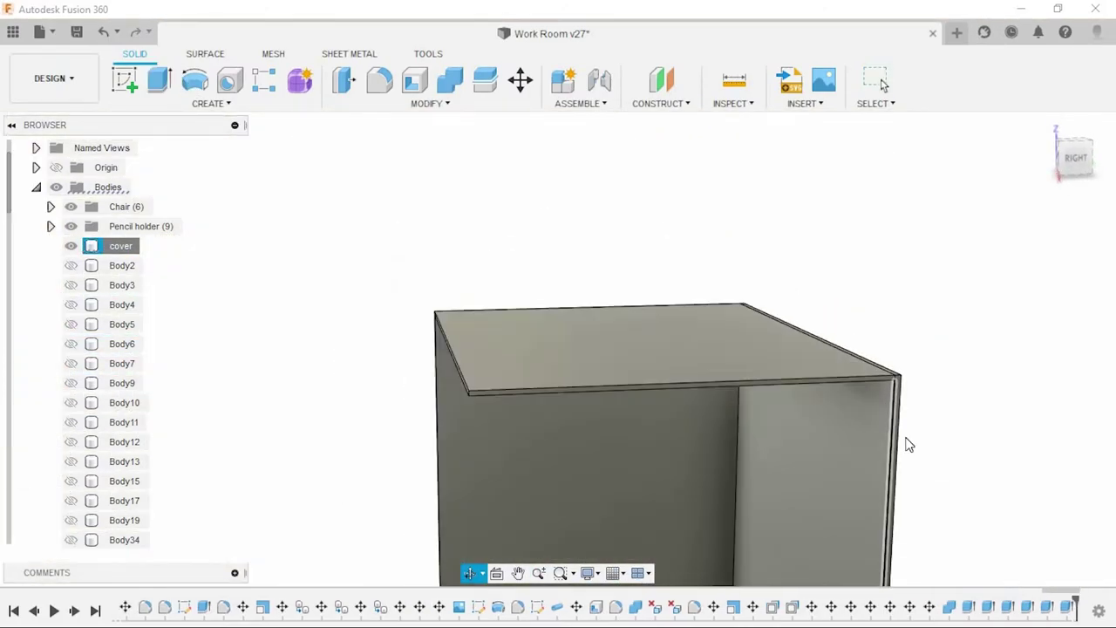
mouse_move(907, 444)
shift+middle_down()
mouse_move(849, 332)
mouse_move(869, 332)
mouse_move(690, 189)
mouse_move(843, 275)
mouse_move(851, 326)
mouse_move(874, 336)
shift+middle_up()
scroll(348, 175, up, 5)
mouse_move(349, 175)
shift+middle_down()
mouse_move(336, 245)
mouse_move(282, 221)
shift+middle_up()
scroll(284, 224, down, 3)
scroll(590, 364, down, 3)
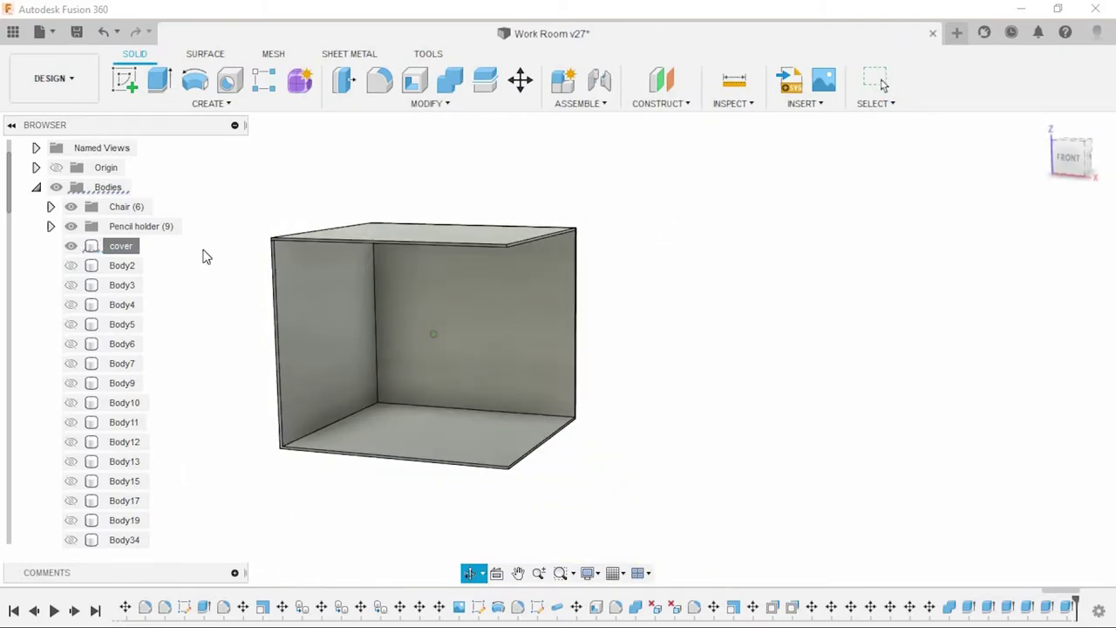
scroll(258, 254, up, 5)
click(340, 349)
key(m)
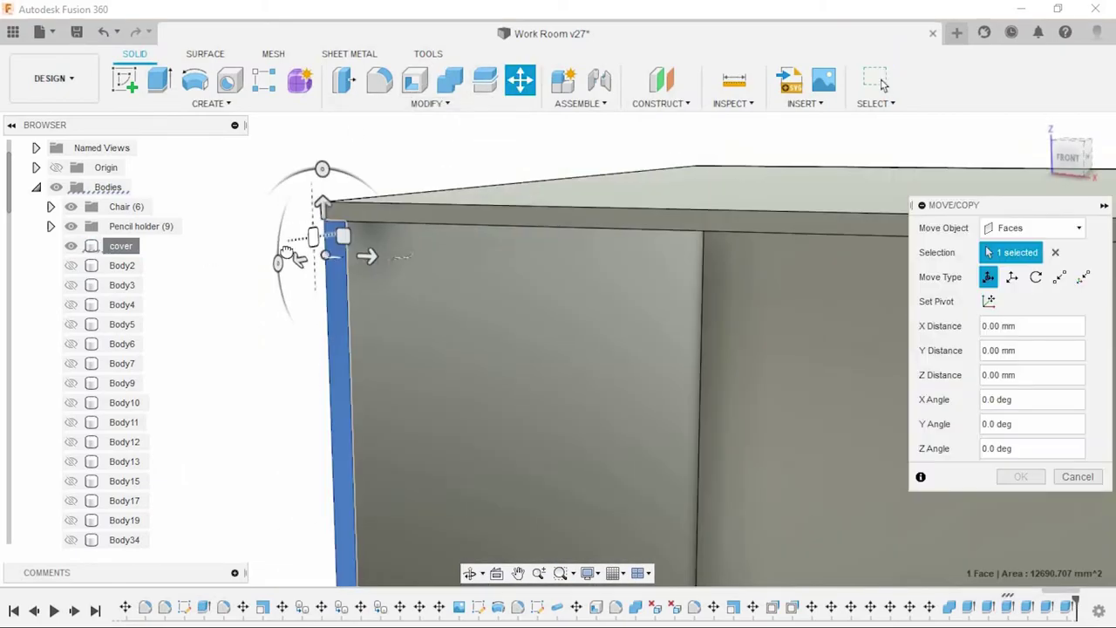
click(1077, 476)
click(334, 240)
ctrl+click(335, 241)
scroll(335, 241, down, 5)
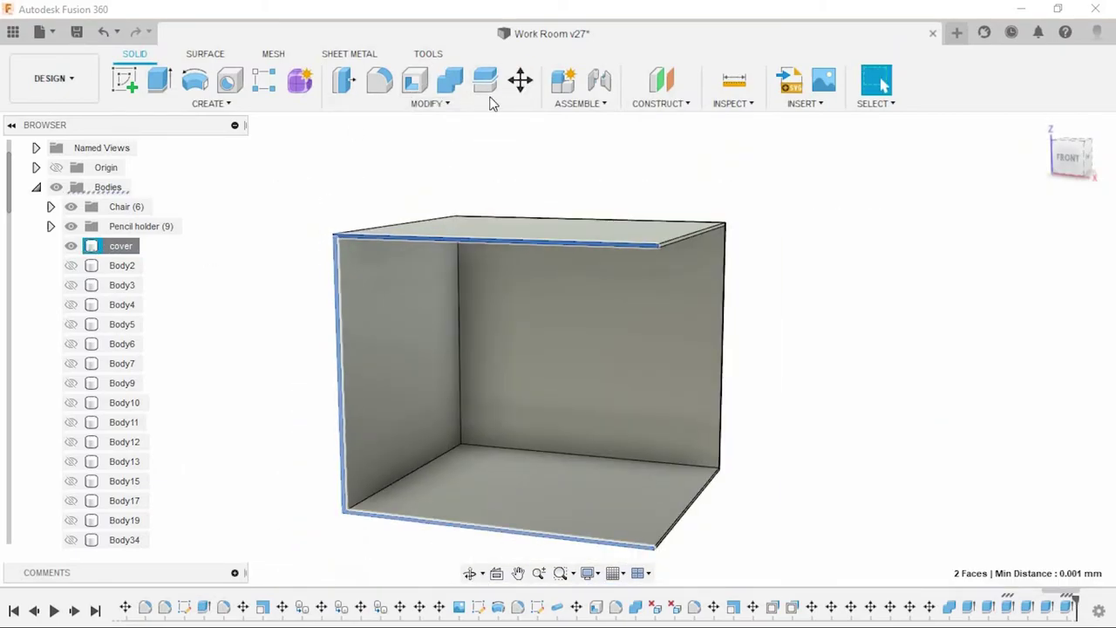
key(m)
drag(428, 212, 171, 222)
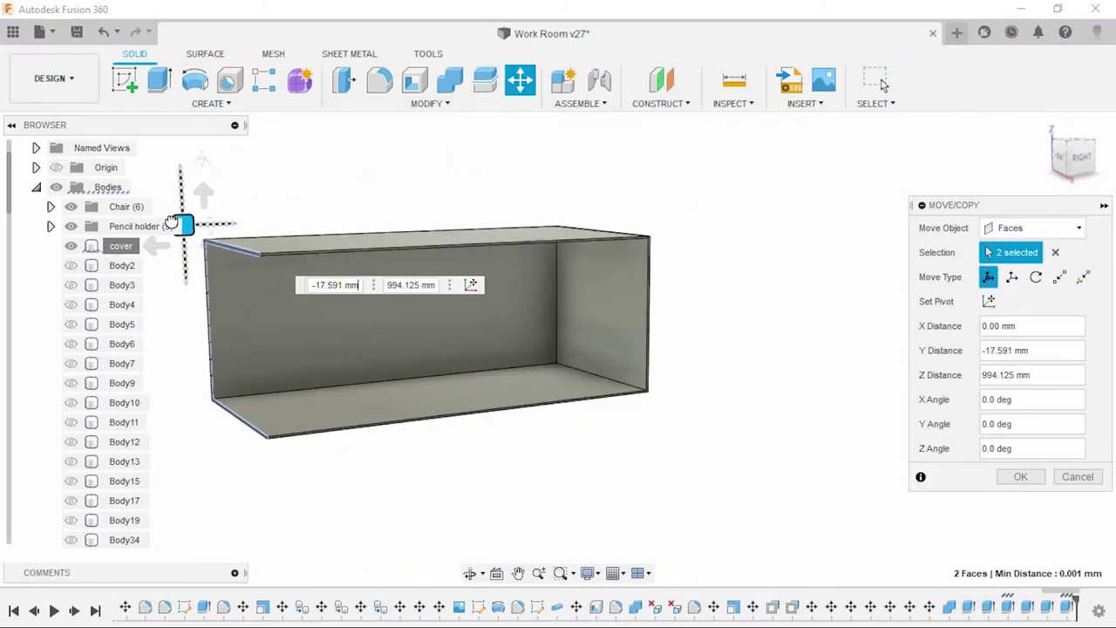
click(1022, 477)
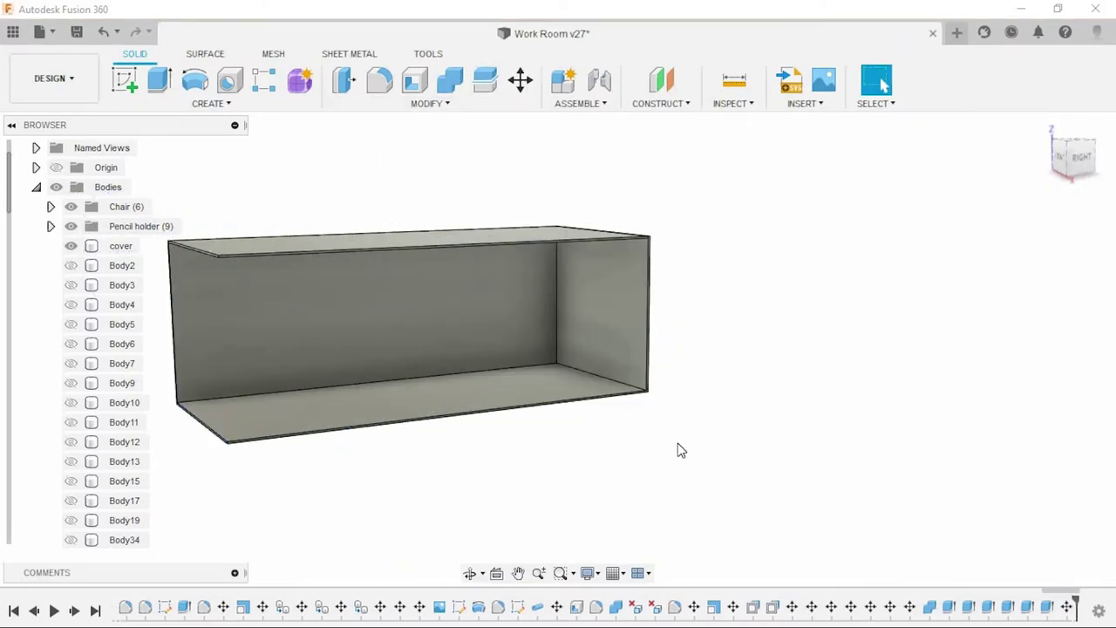
scroll(420, 277, up, 5)
click(348, 263)
Step: Show the room again and sketch a vertical line from the desk's front edge to the ceiling
click(1085, 166)
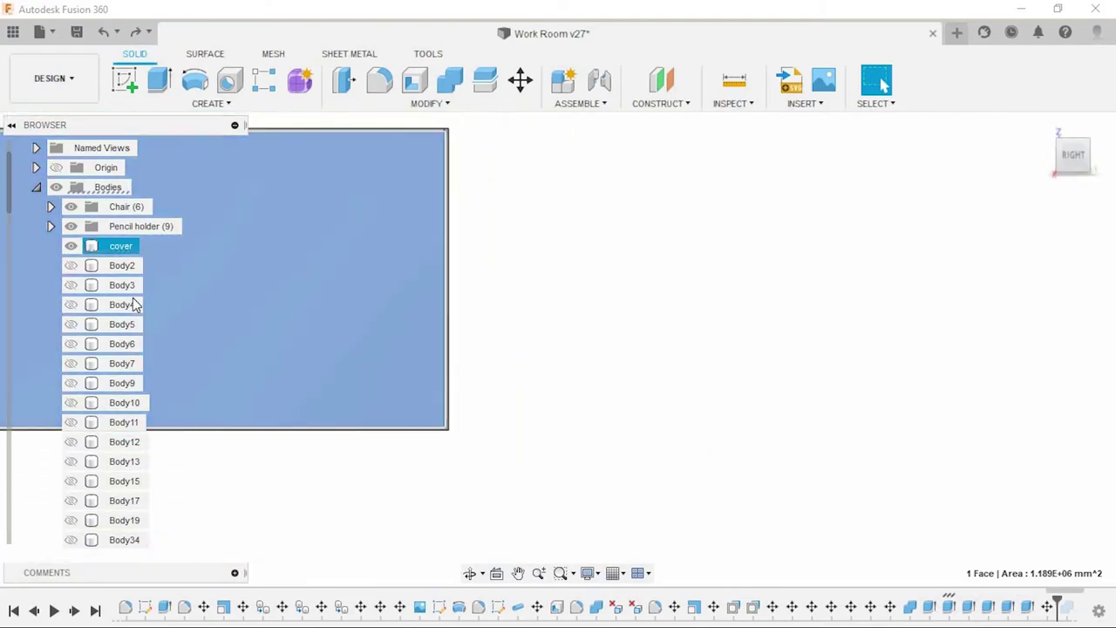
right_click(120, 246)
click(392, 512)
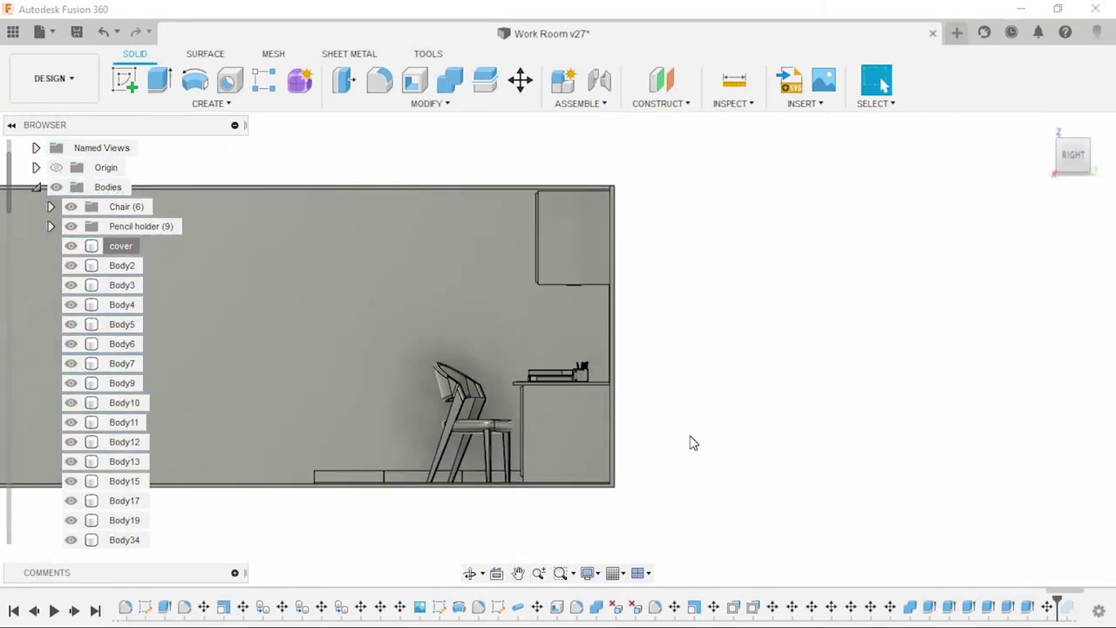
key(r)
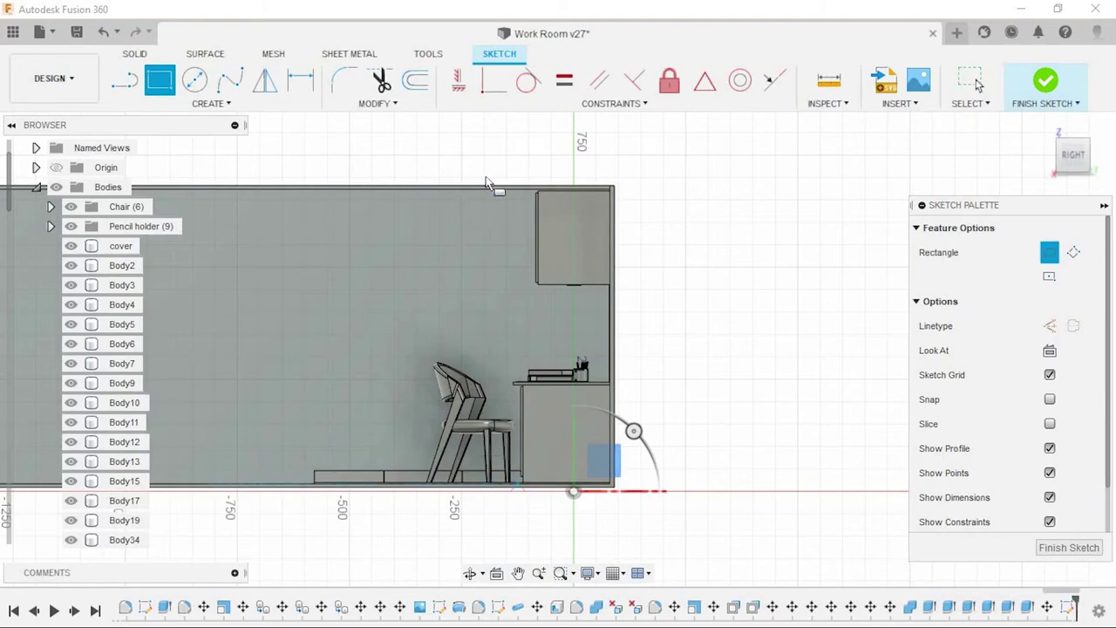
scroll(510, 197, up, 4)
scroll(510, 197, down, 2)
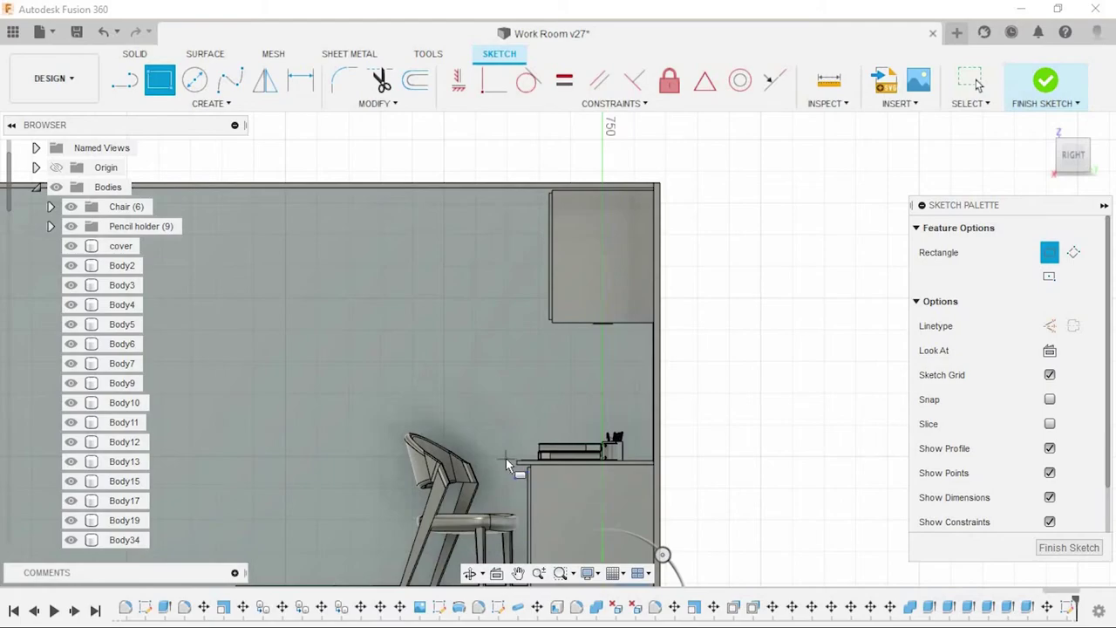
click(506, 458)
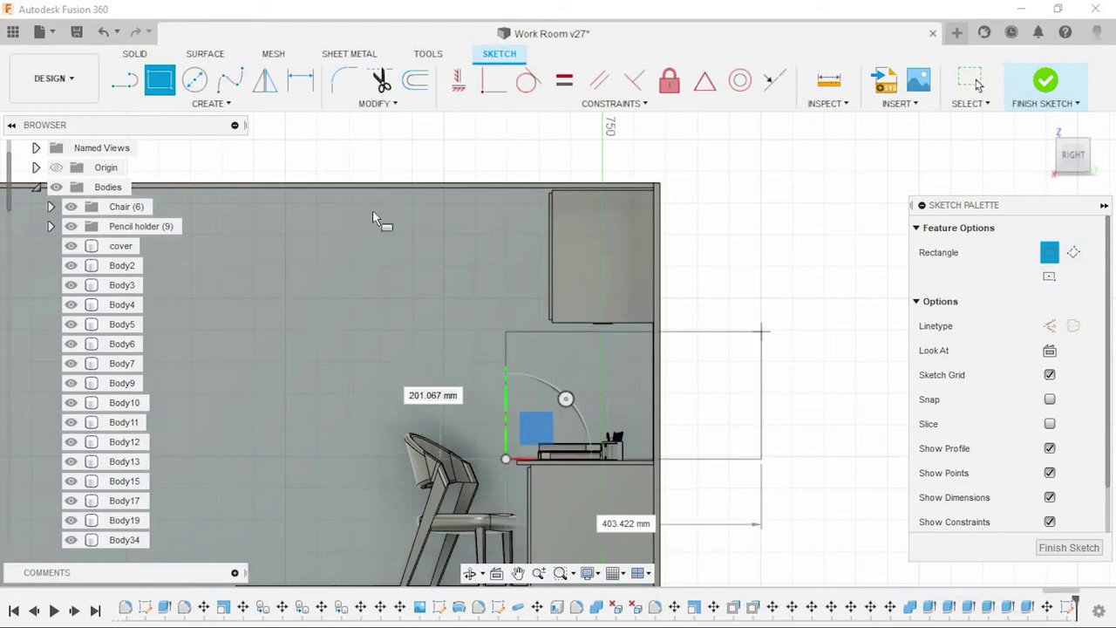
key(l)
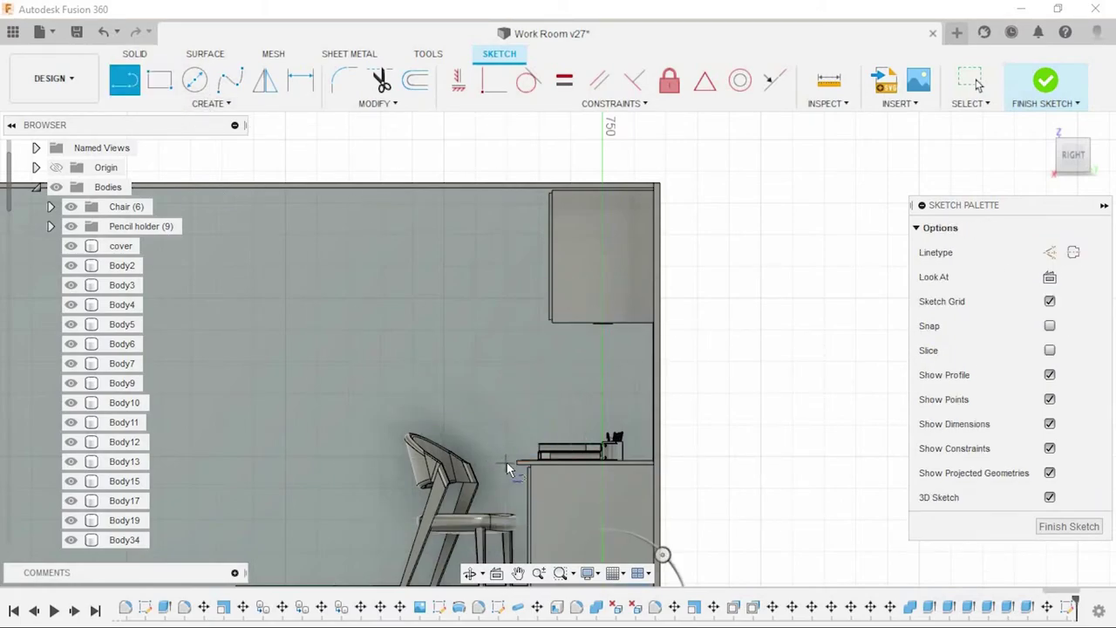
click(506, 462)
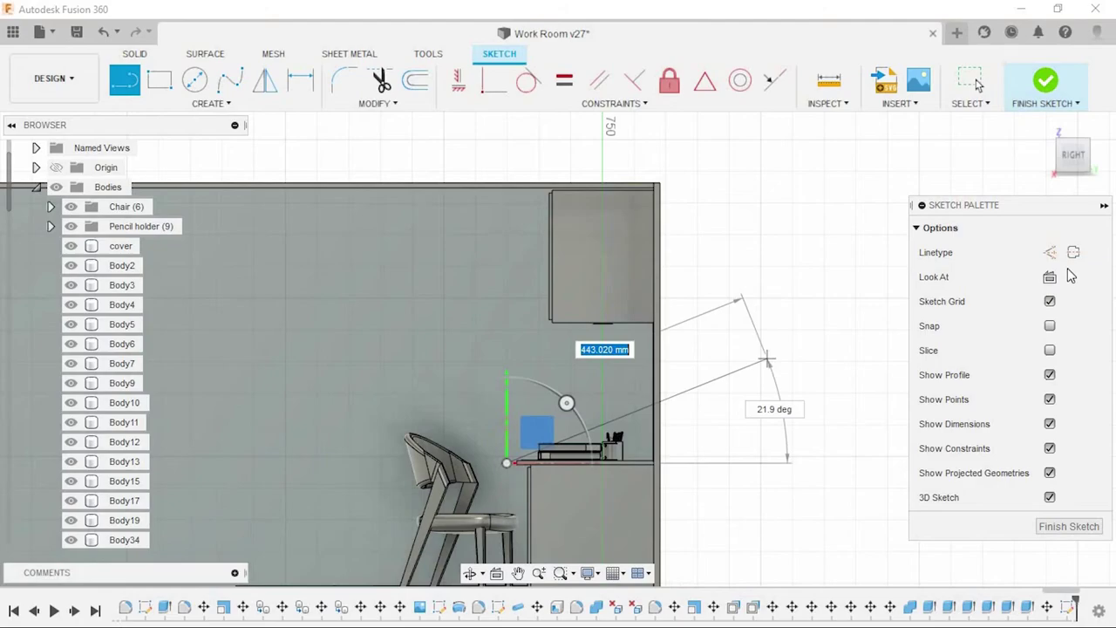
click(159, 80)
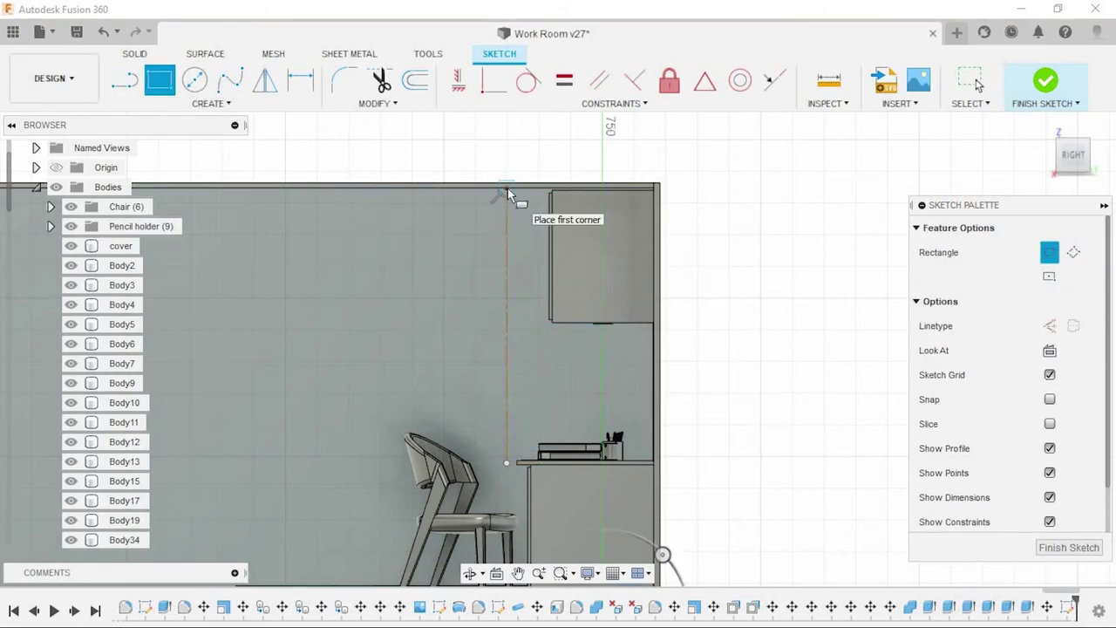
middle_drag(508, 194, 550, 12)
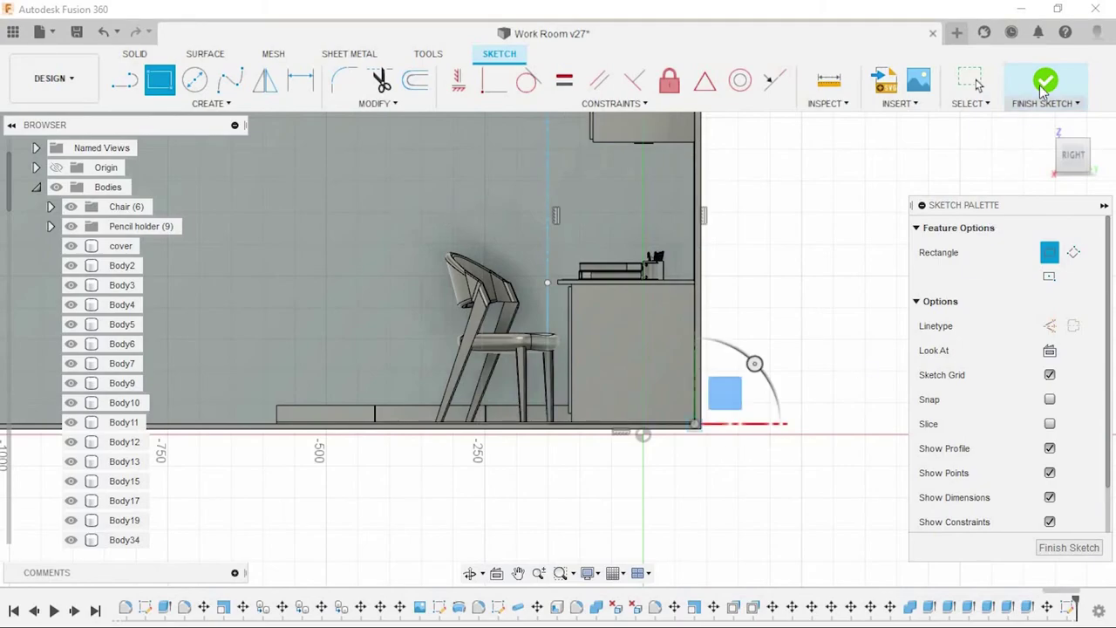
click(1044, 83)
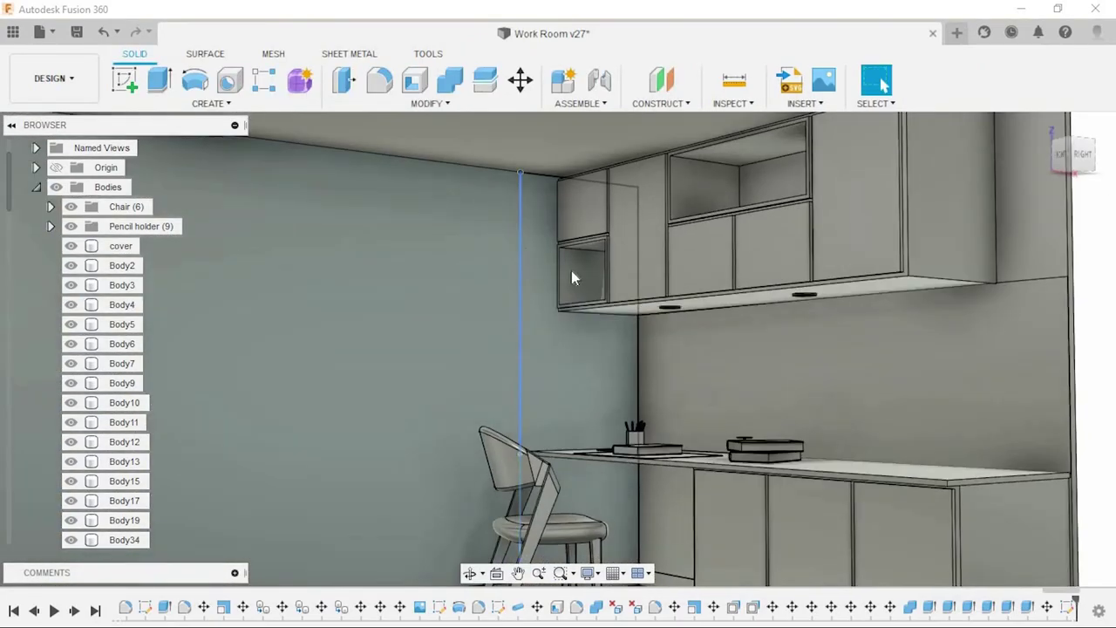
Step: Isolate the cover body and make Sketch32 visible
click(594, 365)
scroll(594, 366, down, 5)
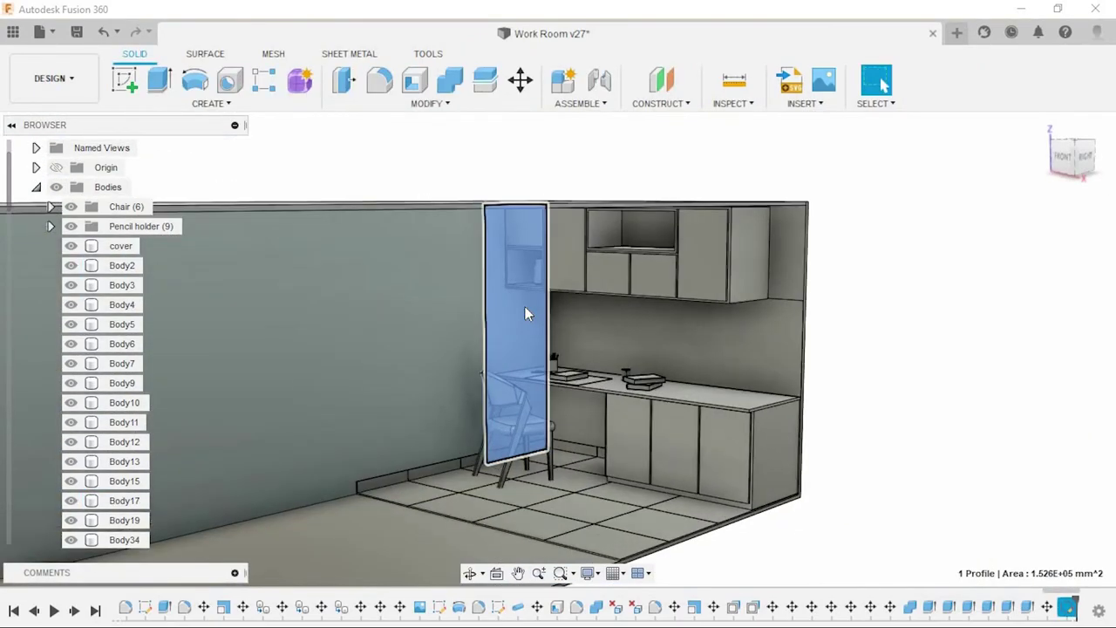
scroll(525, 314, up, 2)
right_click(120, 246)
click(148, 585)
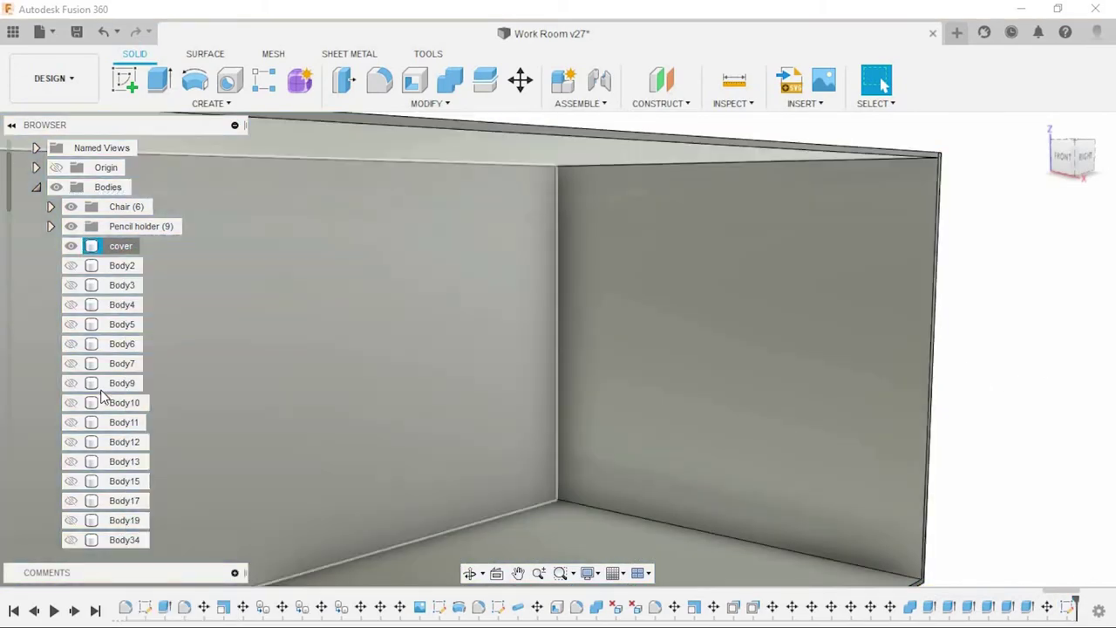
scroll(102, 395, down, 5)
scroll(87, 436, down, 5)
scroll(72, 486, down, 5)
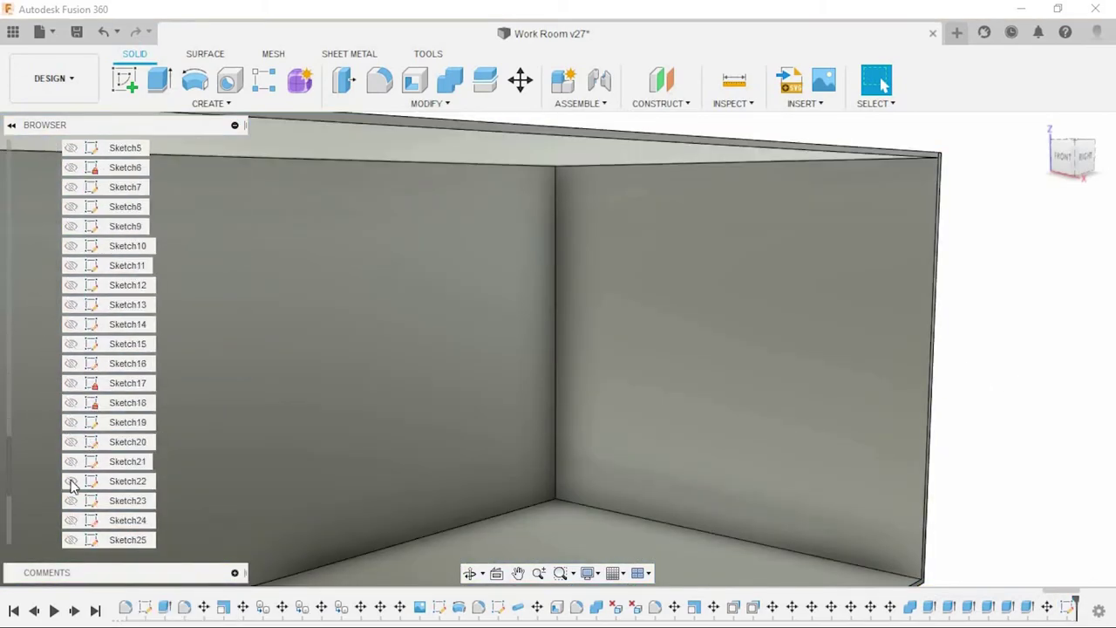
scroll(72, 486, down, 3)
click(72, 519)
Step: Extrude the door strip profile 0.1 mm
shift+middle_drag(1011, 341, 499, 301)
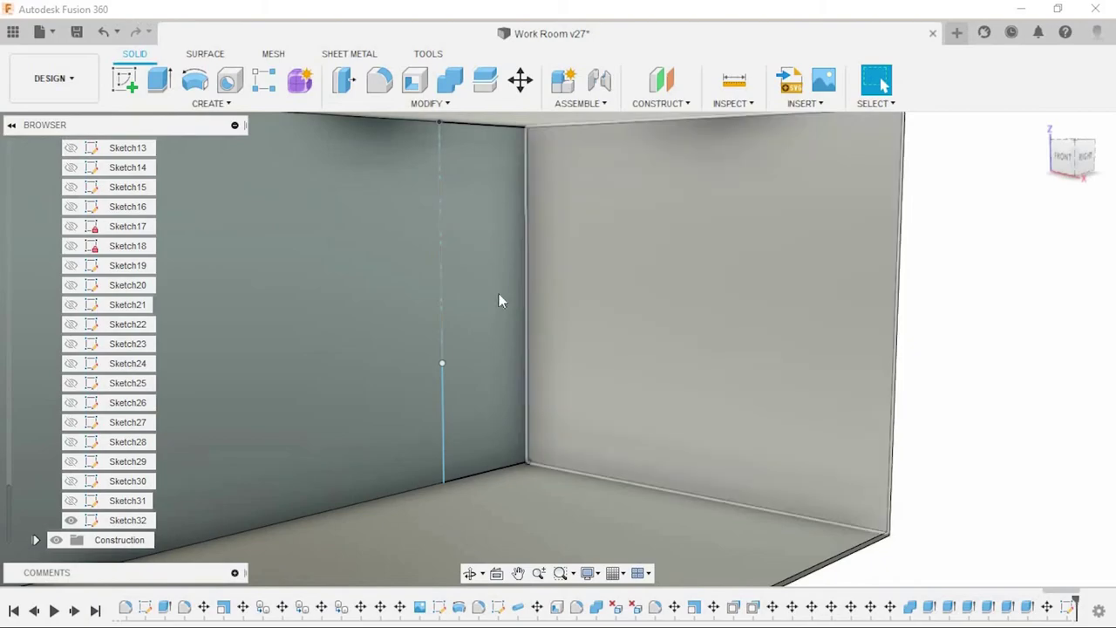
click(493, 292)
click(159, 79)
text(0.1)
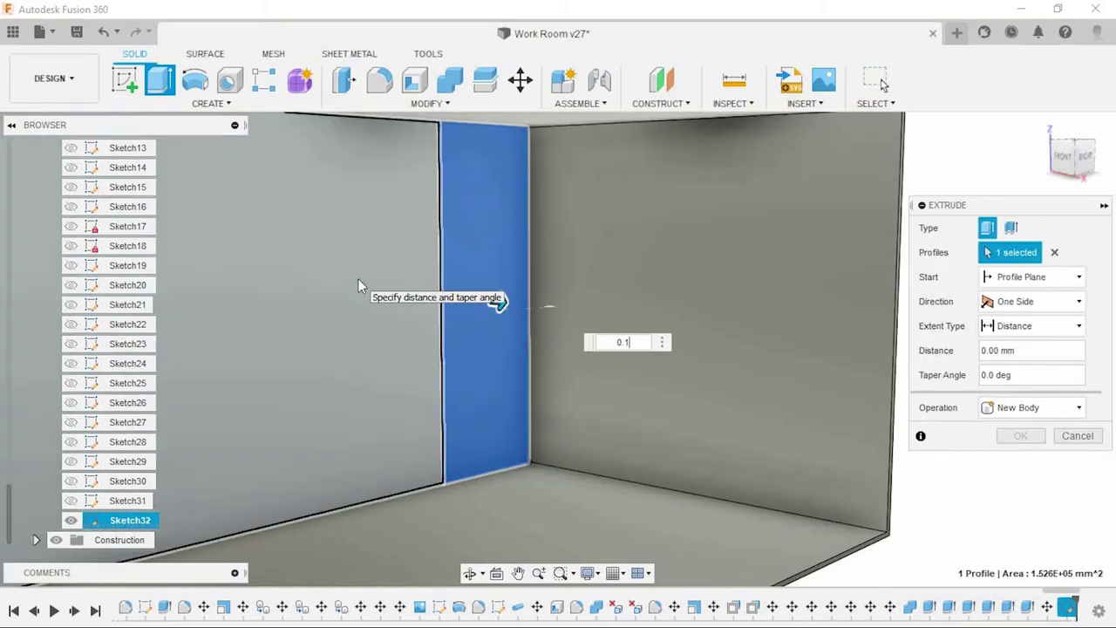
click(1020, 435)
Step: Sketch a rectangle across the back wall and cut it 0.1 mm
mouse_move(912, 428)
shift+middle_down()
mouse_move(925, 426)
mouse_move(884, 424)
shift+middle_up()
click(493, 275)
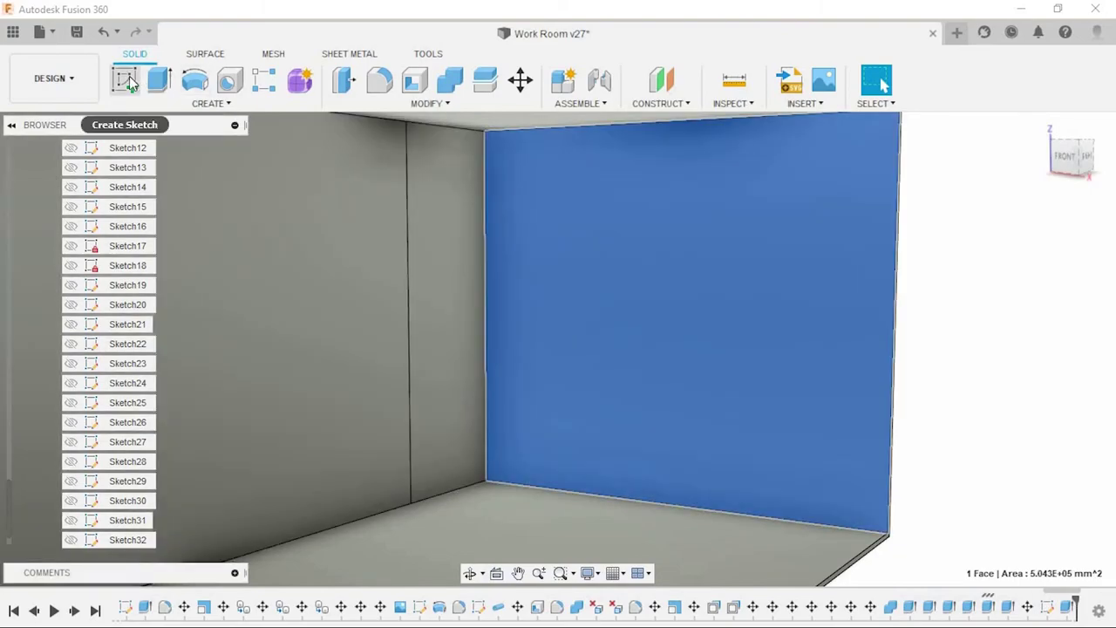
click(129, 76)
key(r)
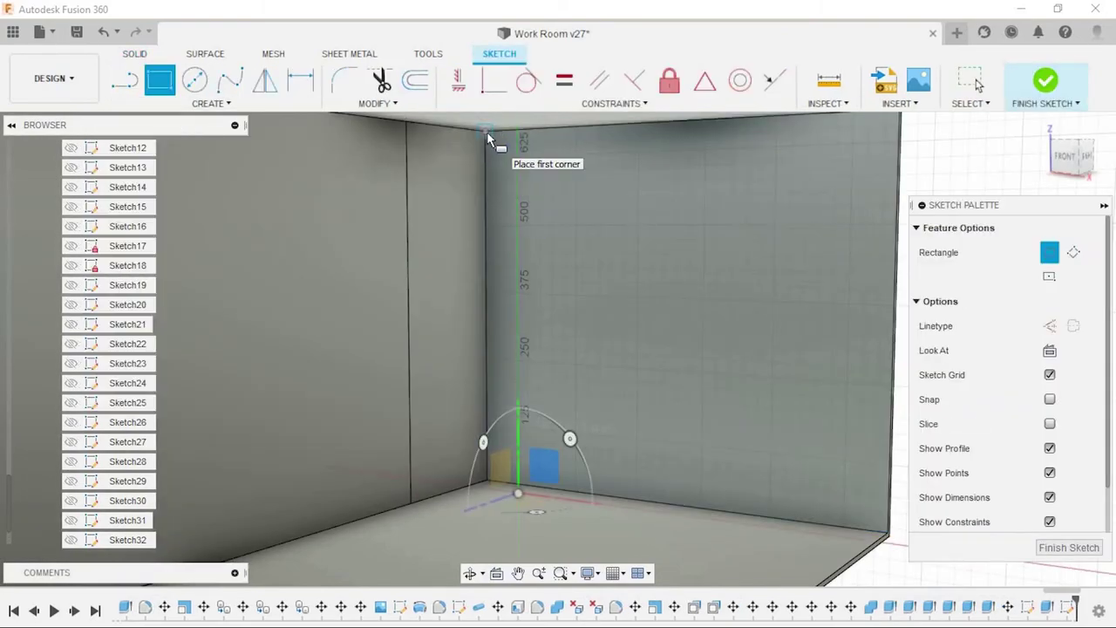
click(487, 138)
middle_drag(690, 386, 629, 343)
click(824, 478)
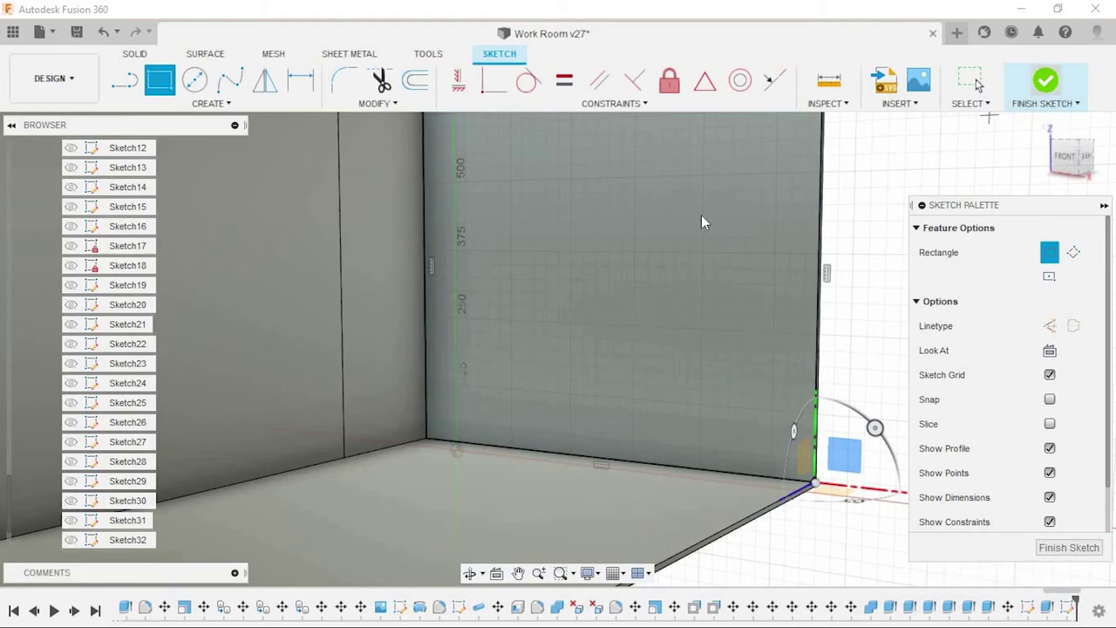
text(e)
text(0.1)
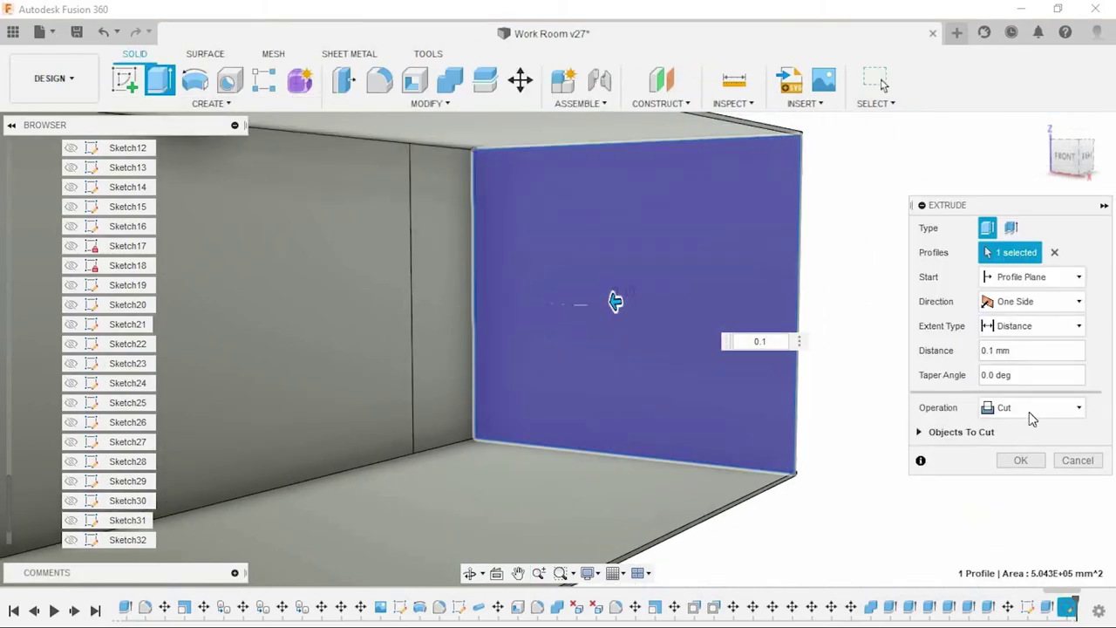
click(1019, 459)
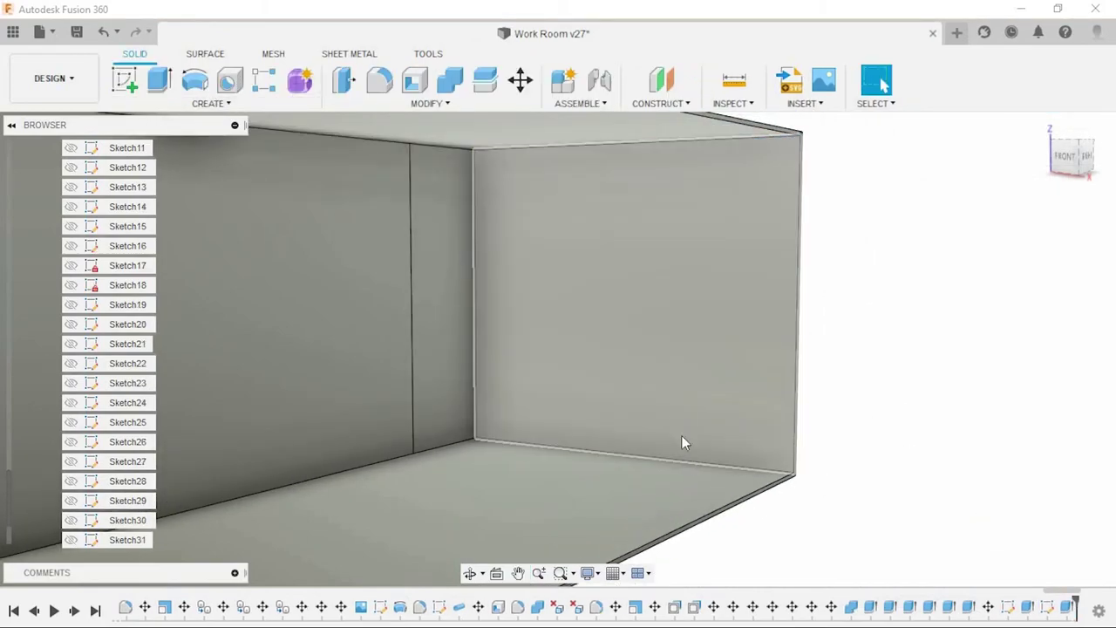
Step: Sketch a ceiling rectangle and extrude it 0.1 mm as a new body
shift+middle_drag(680, 435, 540, 262)
click(523, 148)
key(r)
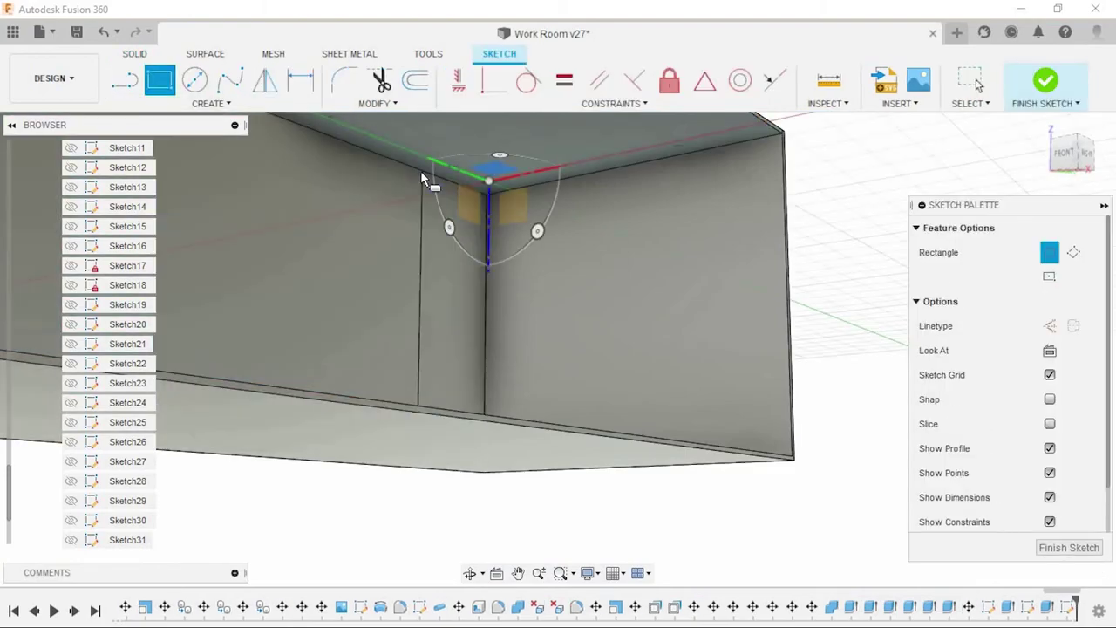
click(422, 171)
click(783, 132)
click(1045, 80)
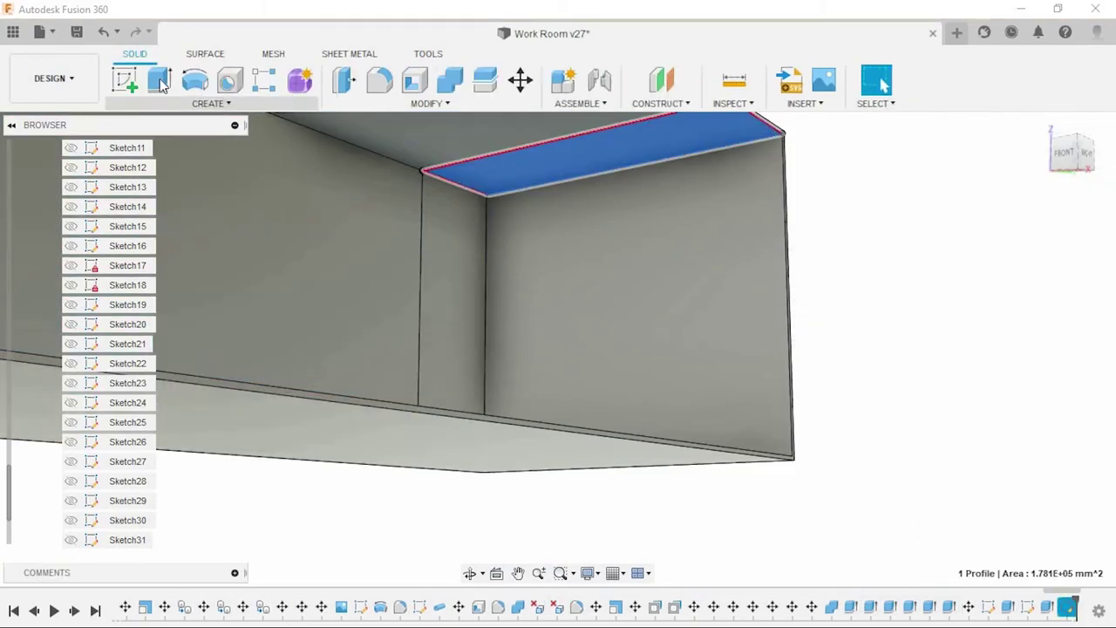
click(159, 81)
click(1034, 407)
click(1029, 486)
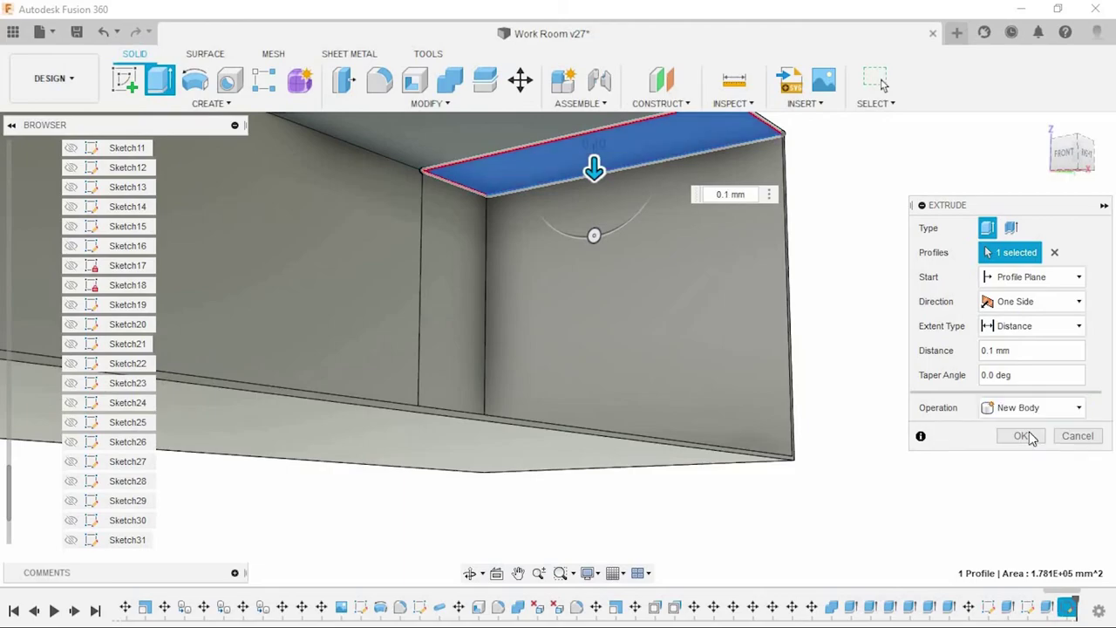
click(1020, 435)
mouse_move(822, 319)
shift+middle_down()
mouse_move(801, 366)
mouse_move(749, 333)
shift+middle_up()
Step: Unisolate the cover so the desk, chair and cabinets reappear
scroll(124, 319, up, 3)
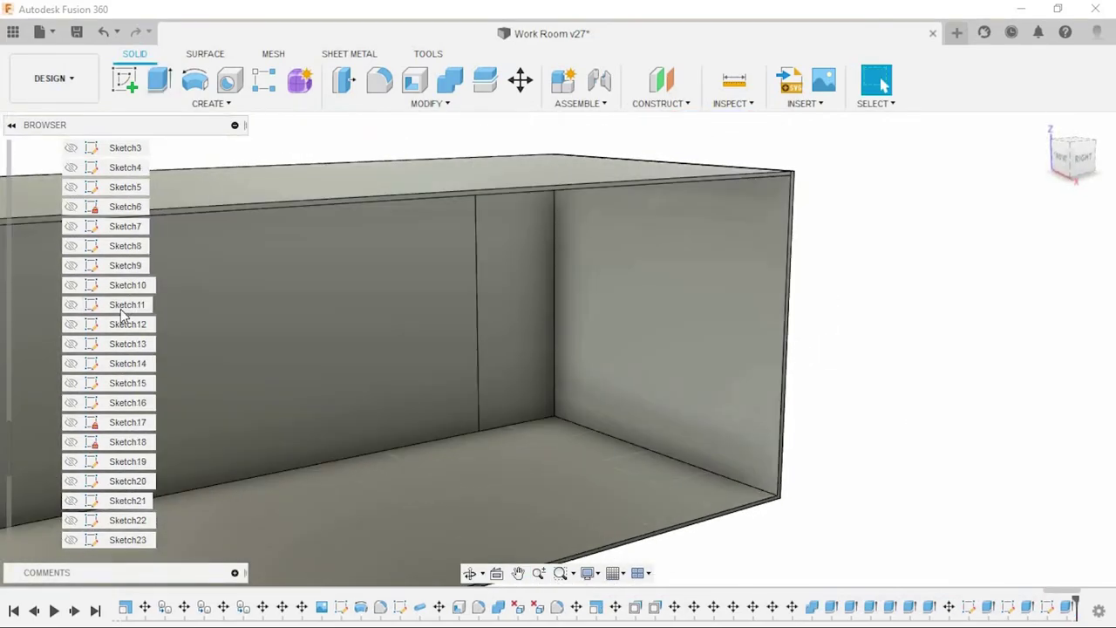
scroll(49, 378, up, 5)
scroll(100, 382, up, 5)
scroll(101, 382, up, 5)
right_click(113, 265)
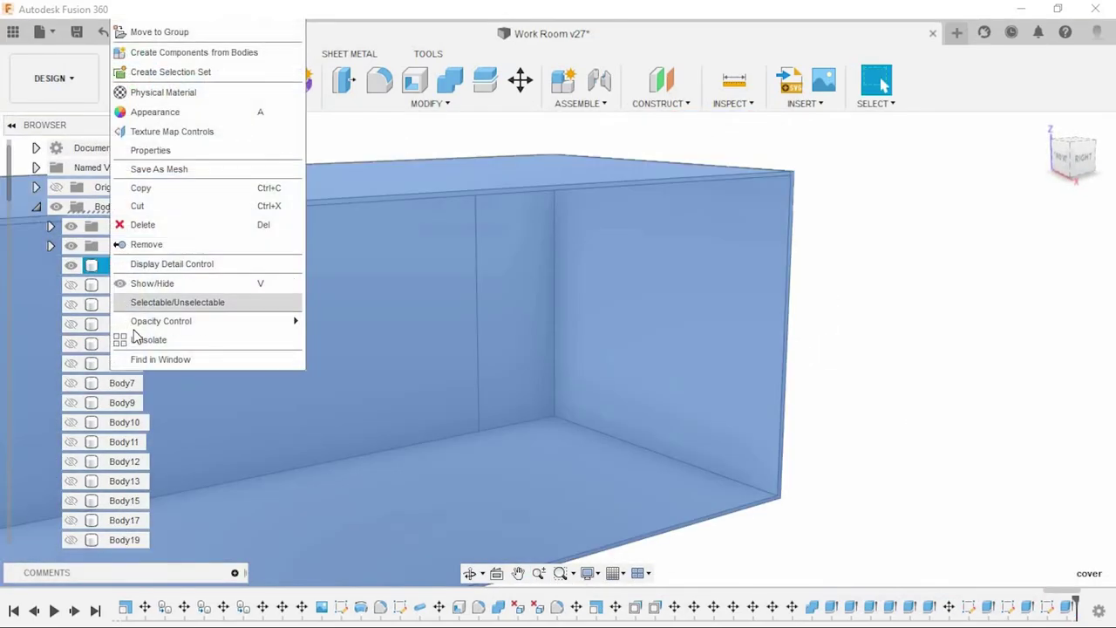
click(144, 299)
click(874, 376)
Step: Orbit and zoom to a front view centred on the kitchenette
shift+middle_drag(871, 391, 828, 366)
scroll(796, 274, up, 3)
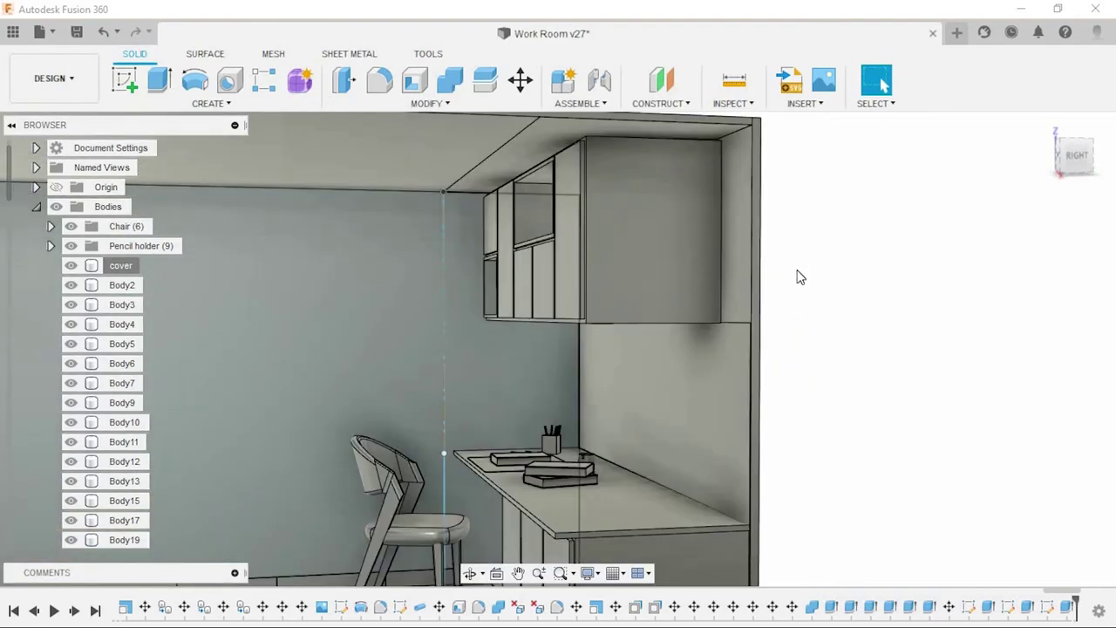
scroll(727, 381, up, 3)
scroll(639, 384, up, 3)
scroll(636, 383, down, 3)
scroll(635, 384, down, 3)
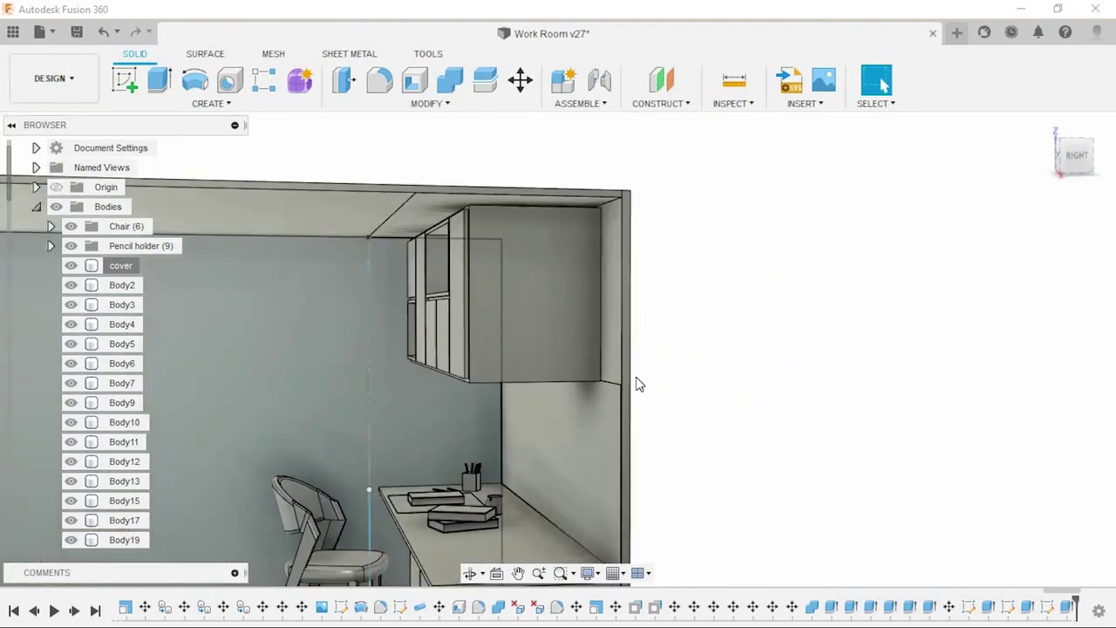
scroll(636, 383, down, 2)
scroll(101, 473, down, 3)
scroll(101, 474, down, 5)
scroll(100, 473, down, 5)
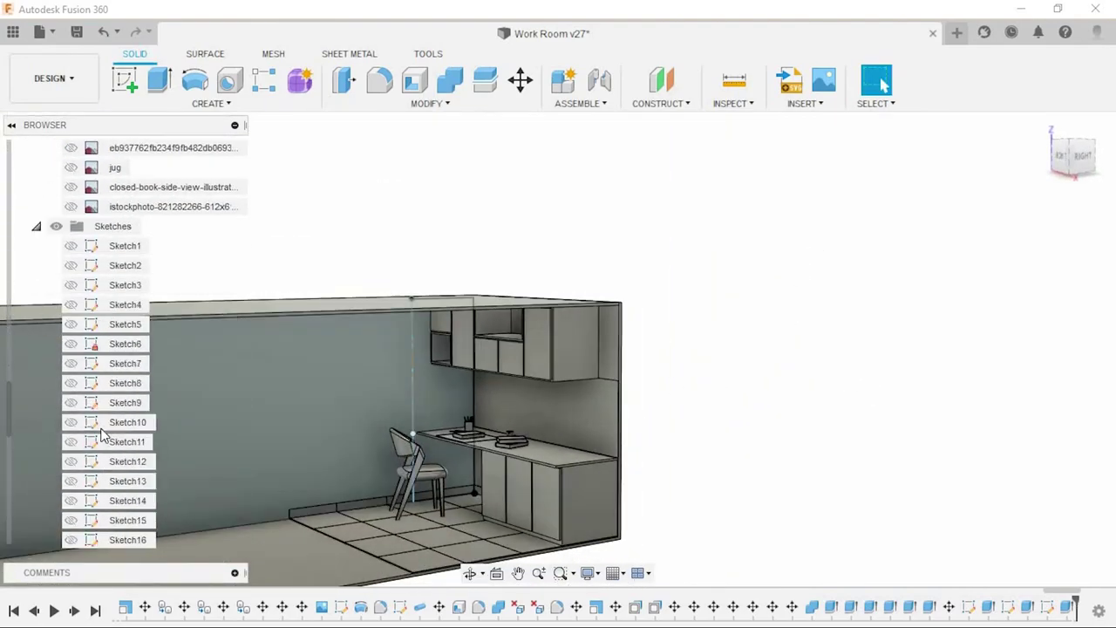
scroll(100, 474, down, 5)
scroll(100, 473, down, 2)
mouse_move(463, 497)
shift+middle_down()
mouse_move(739, 441)
mouse_move(790, 468)
mouse_move(790, 508)
mouse_move(740, 487)
shift+middle_up()
scroll(740, 488, up, 2)
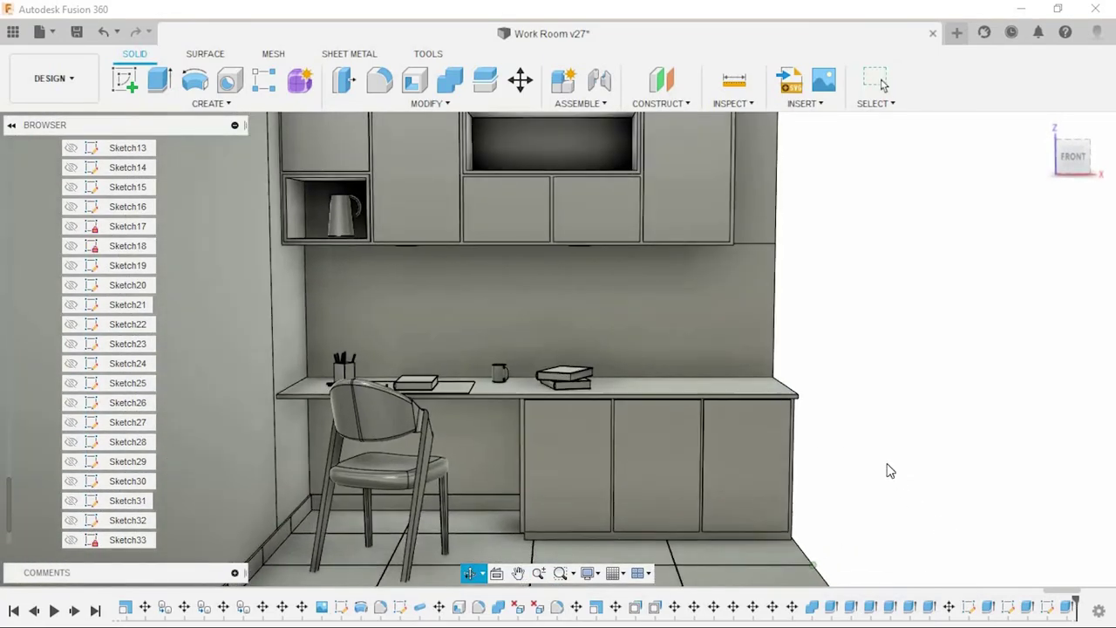
mouse_move(887, 468)
middle_down()
mouse_move(890, 410)
mouse_move(889, 421)
mouse_move(924, 426)
mouse_move(934, 441)
mouse_move(910, 429)
middle_up()
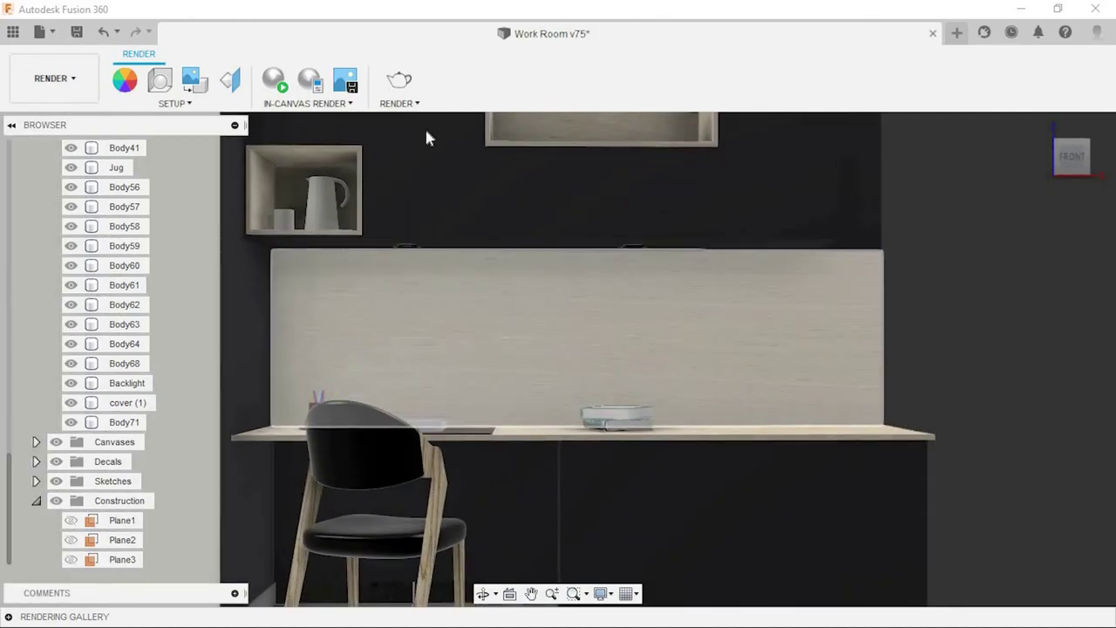
Step: Start a Final-quality Print 8.5x11" 300PPI cloud render and view the in-progress v76 render in the gallery
click(399, 80)
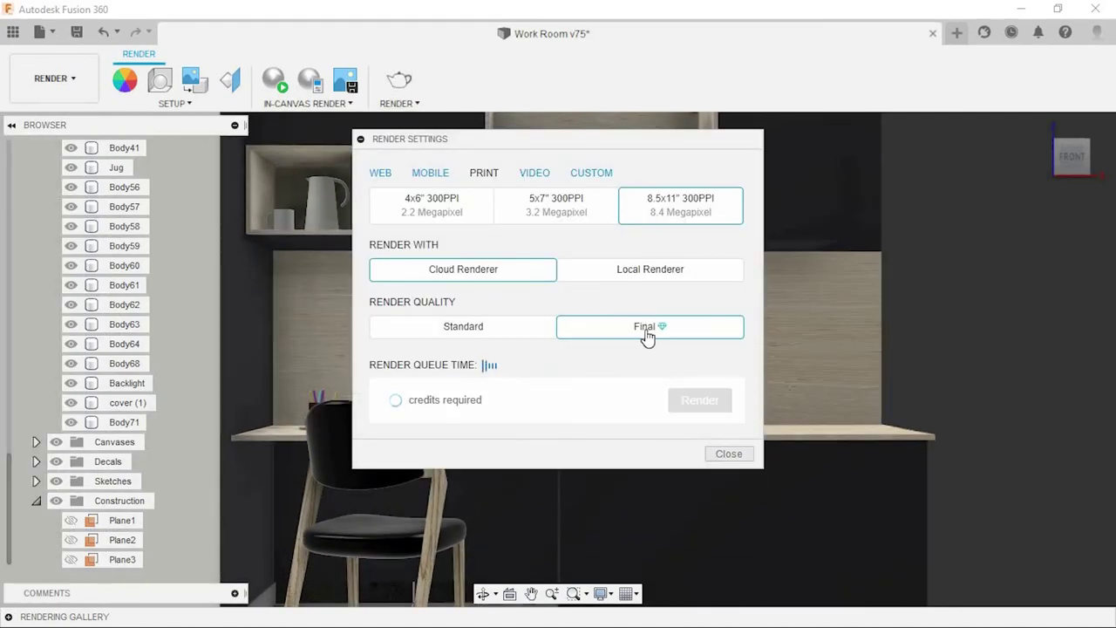
click(698, 400)
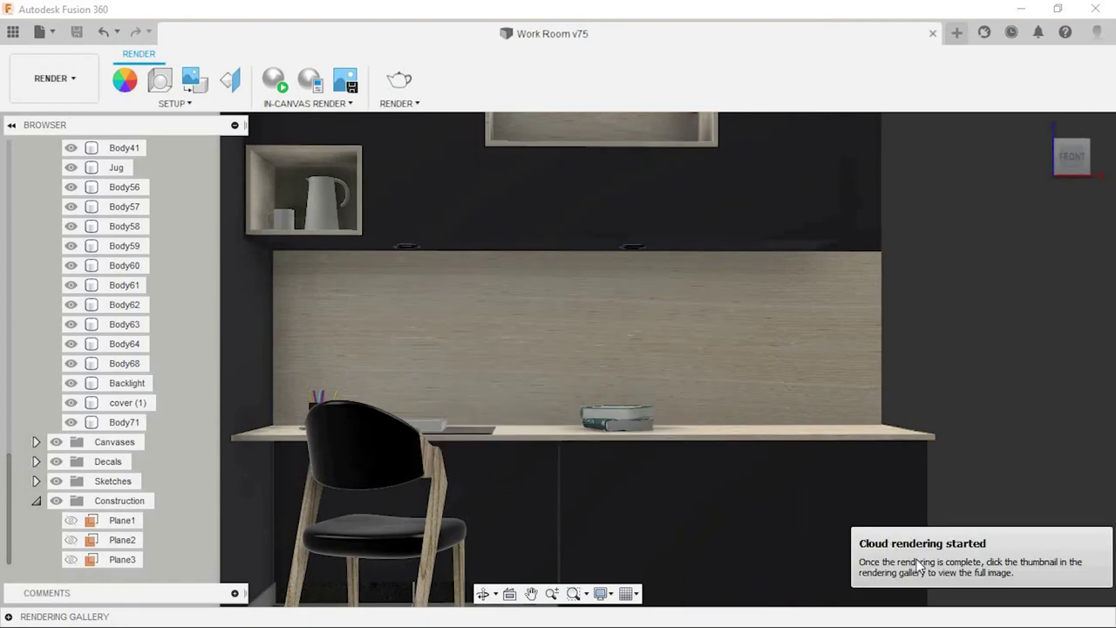
click(7, 616)
click(202, 571)
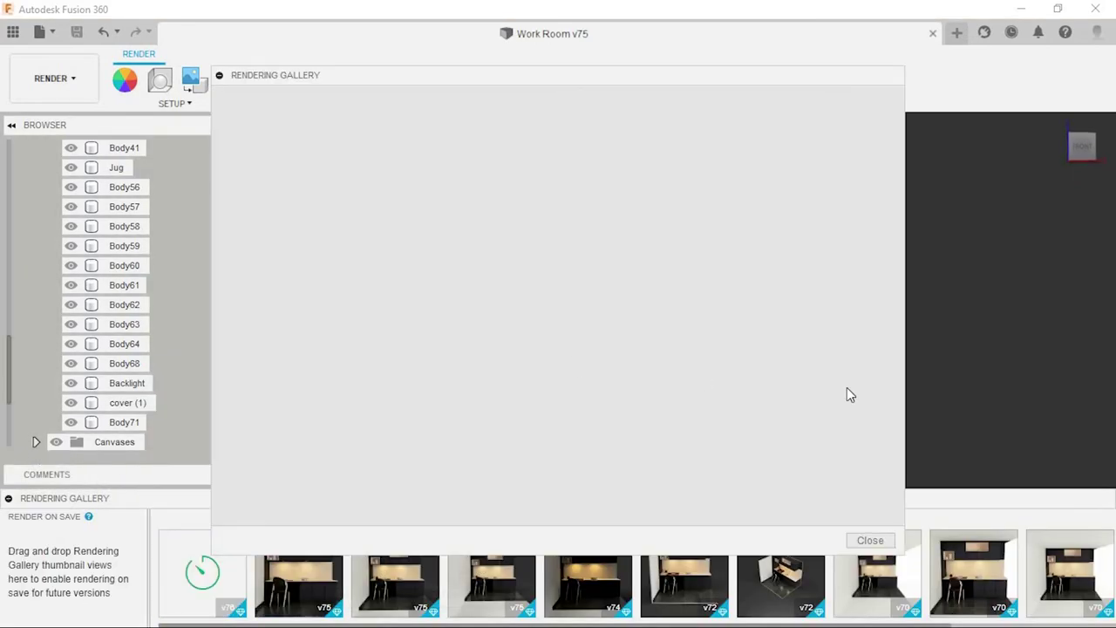